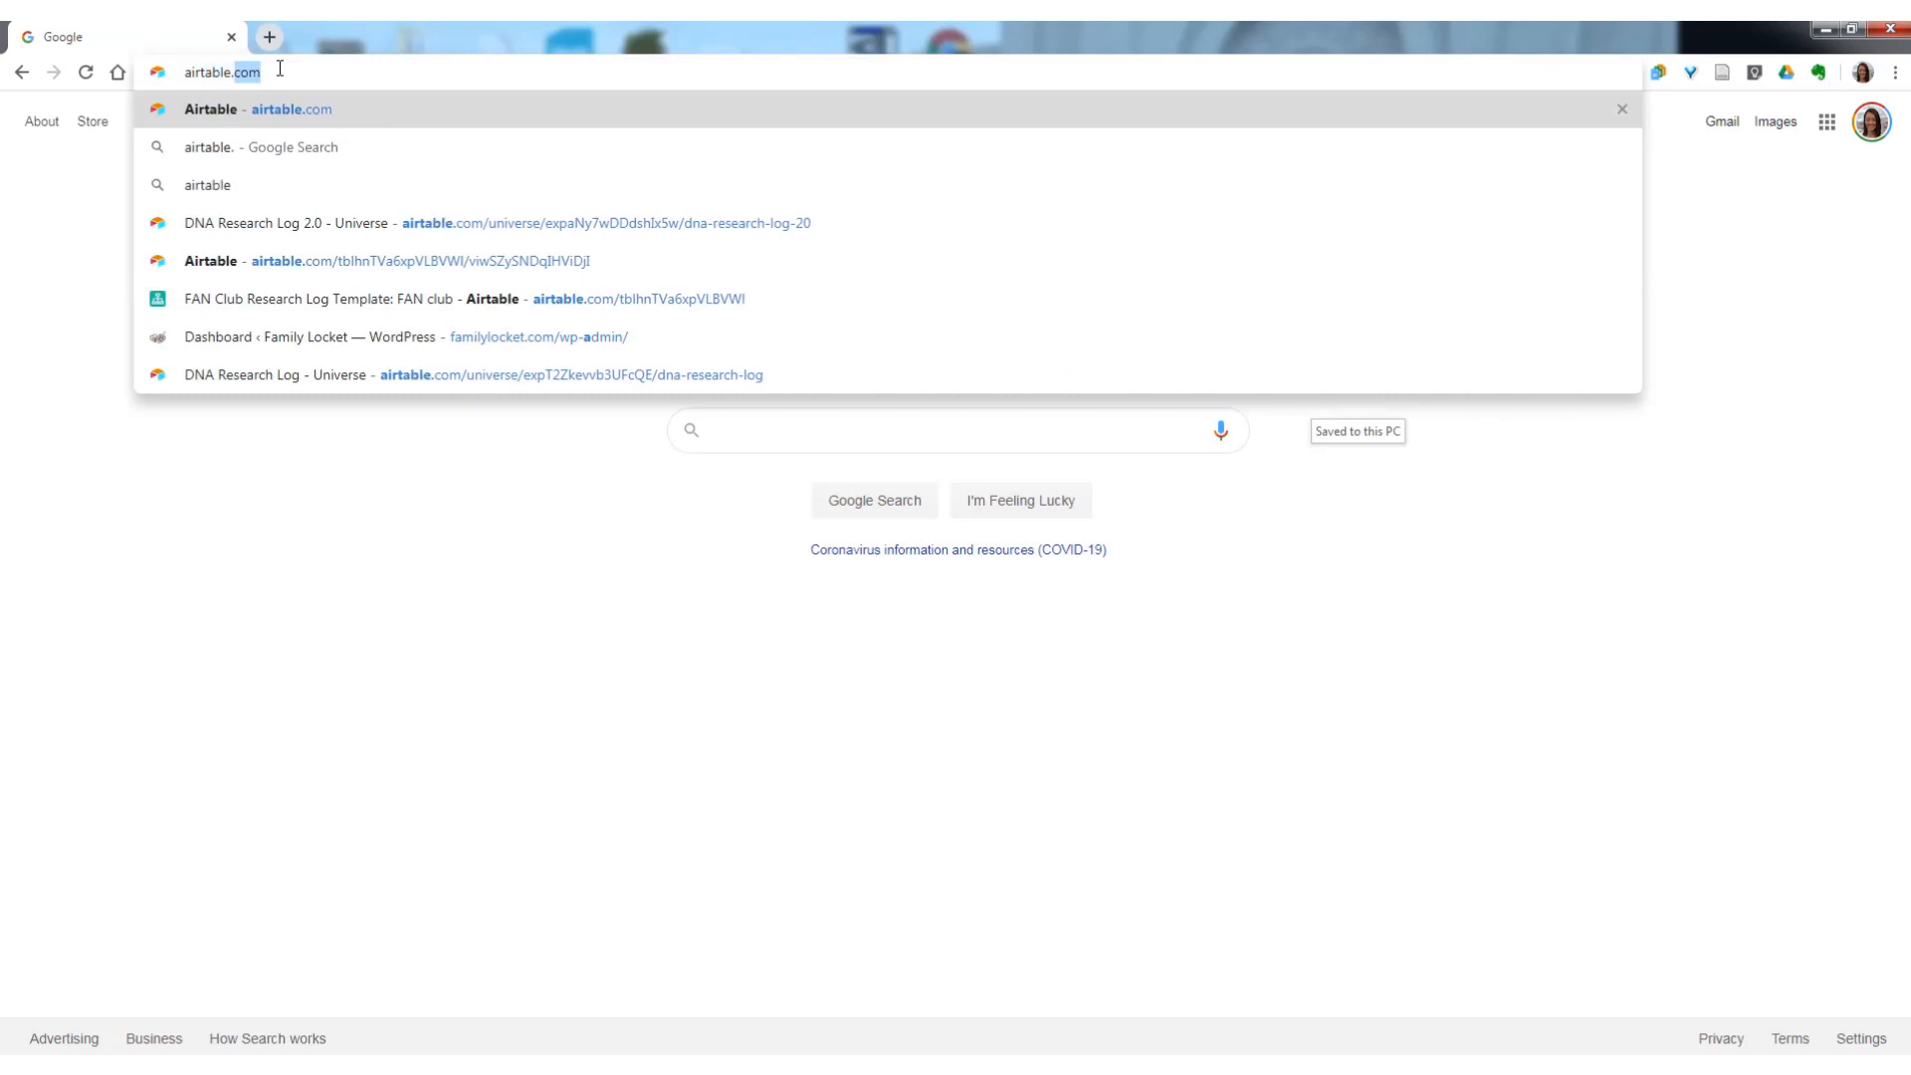
Go to airtable.com/universe.
key(BackSpace)
key(BackSpace)
key(BackSpace)
key(BackSpace)
key(BackSpace)
key(BackSpace)
key(BackSpace)
key(BackSpace)
key(BackSpace)
key(BackSpace)
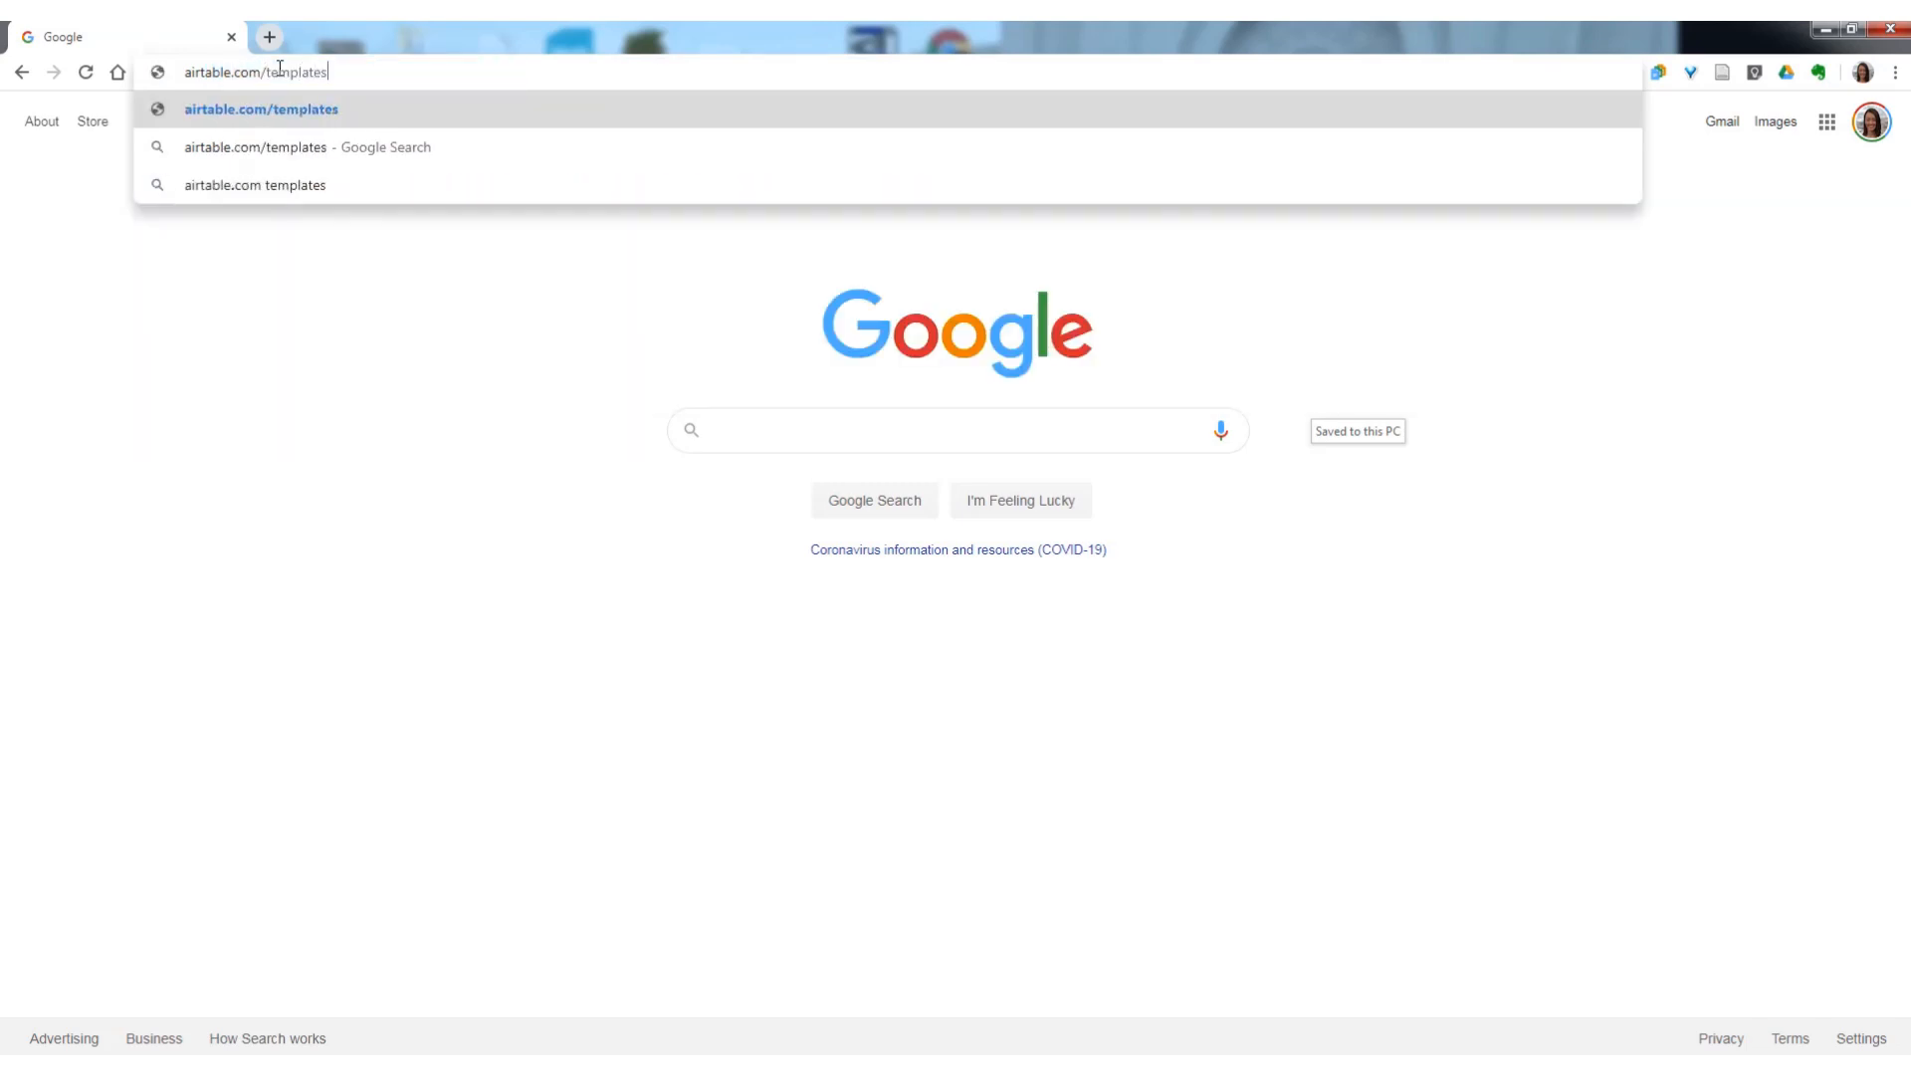
text(/universe)
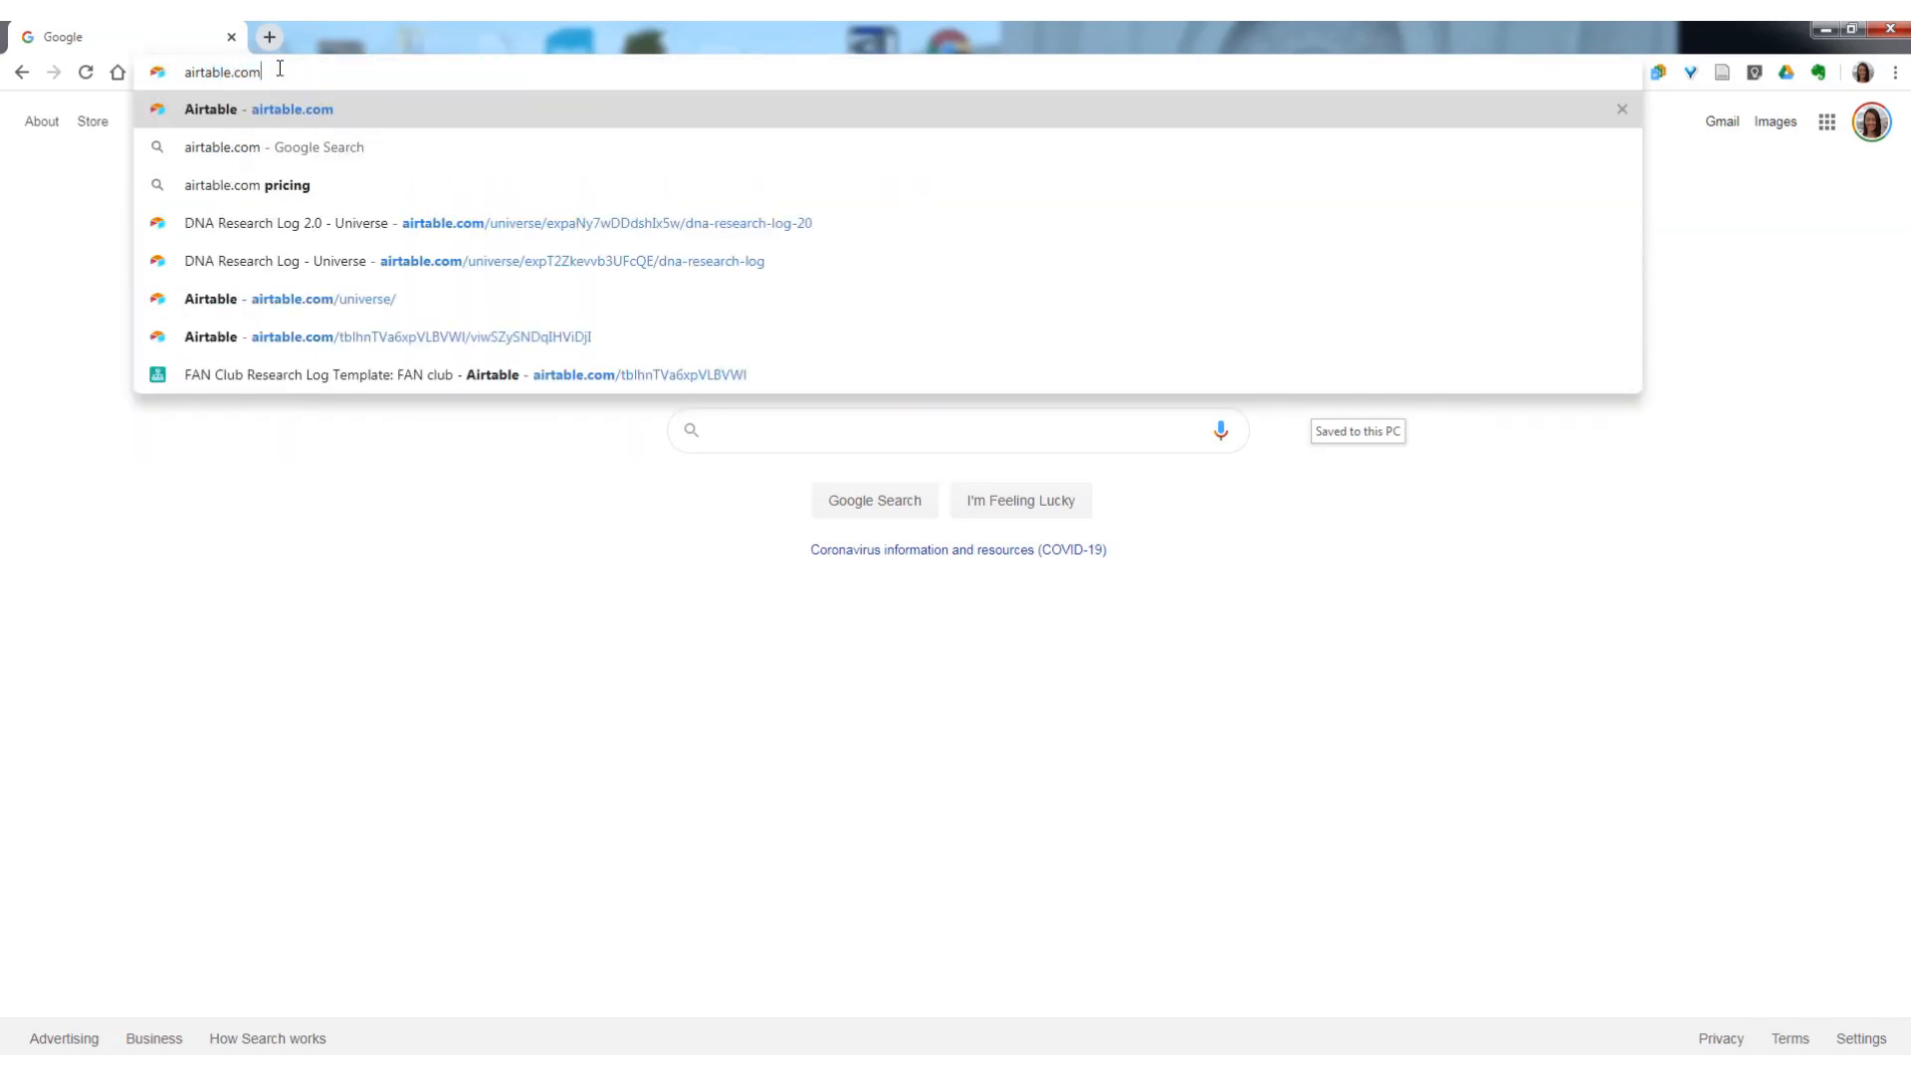
key(Return)
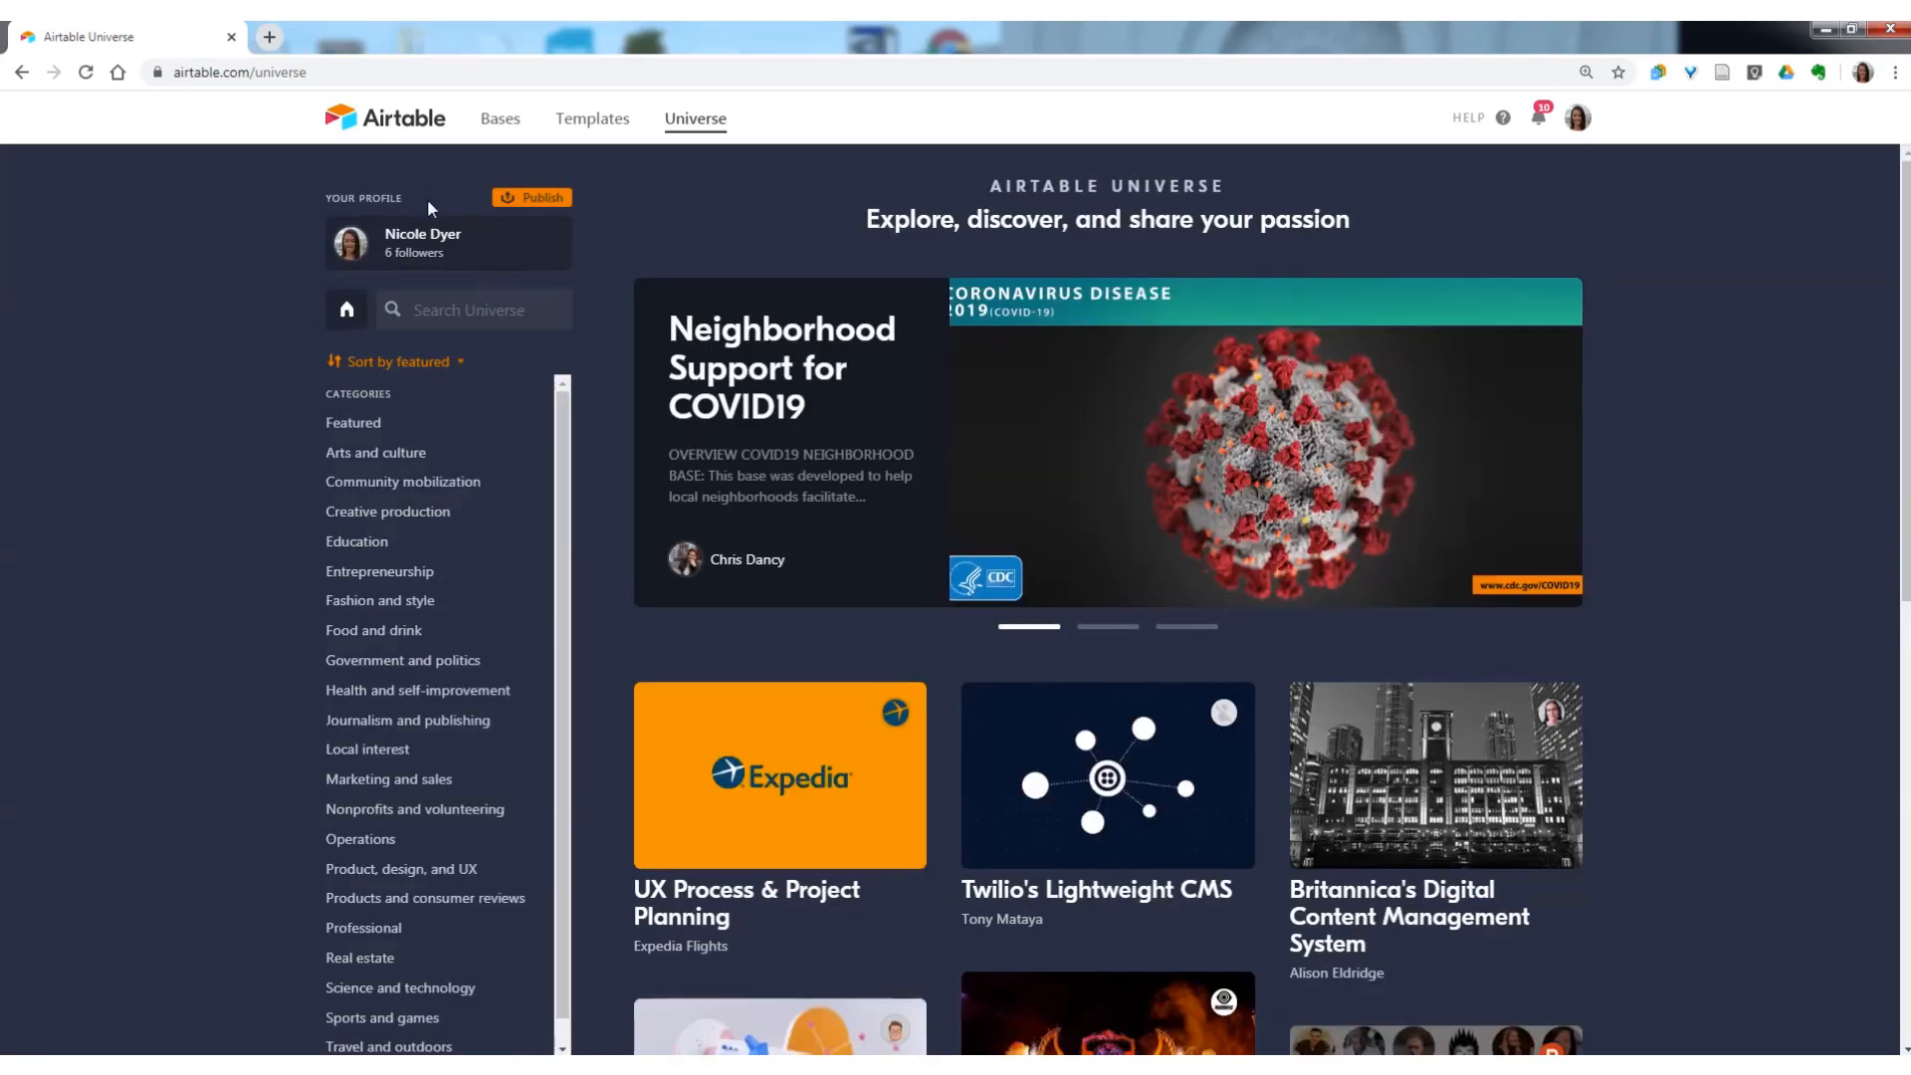
Search Universe for "dna research log" and open the DNA Research Log 2.0 template.
click(433, 299)
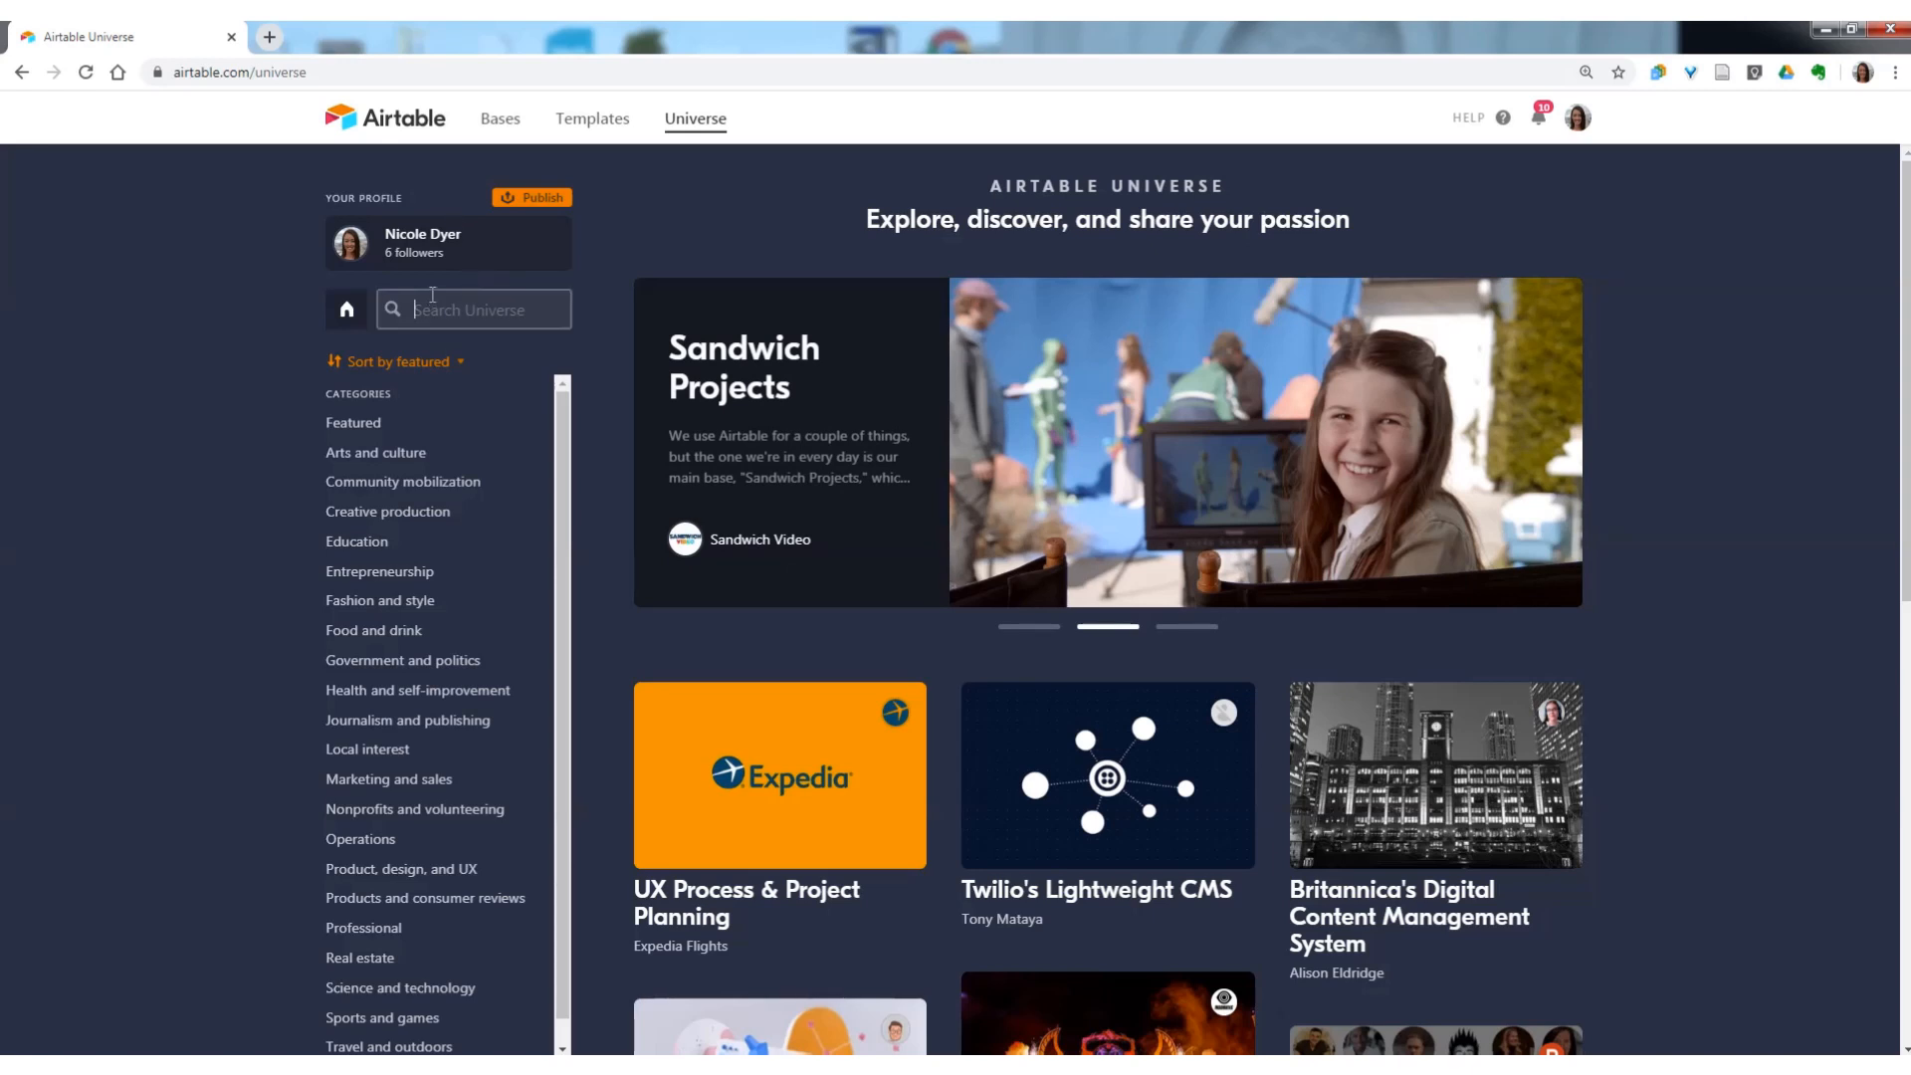
text(dna research log)
key(Return)
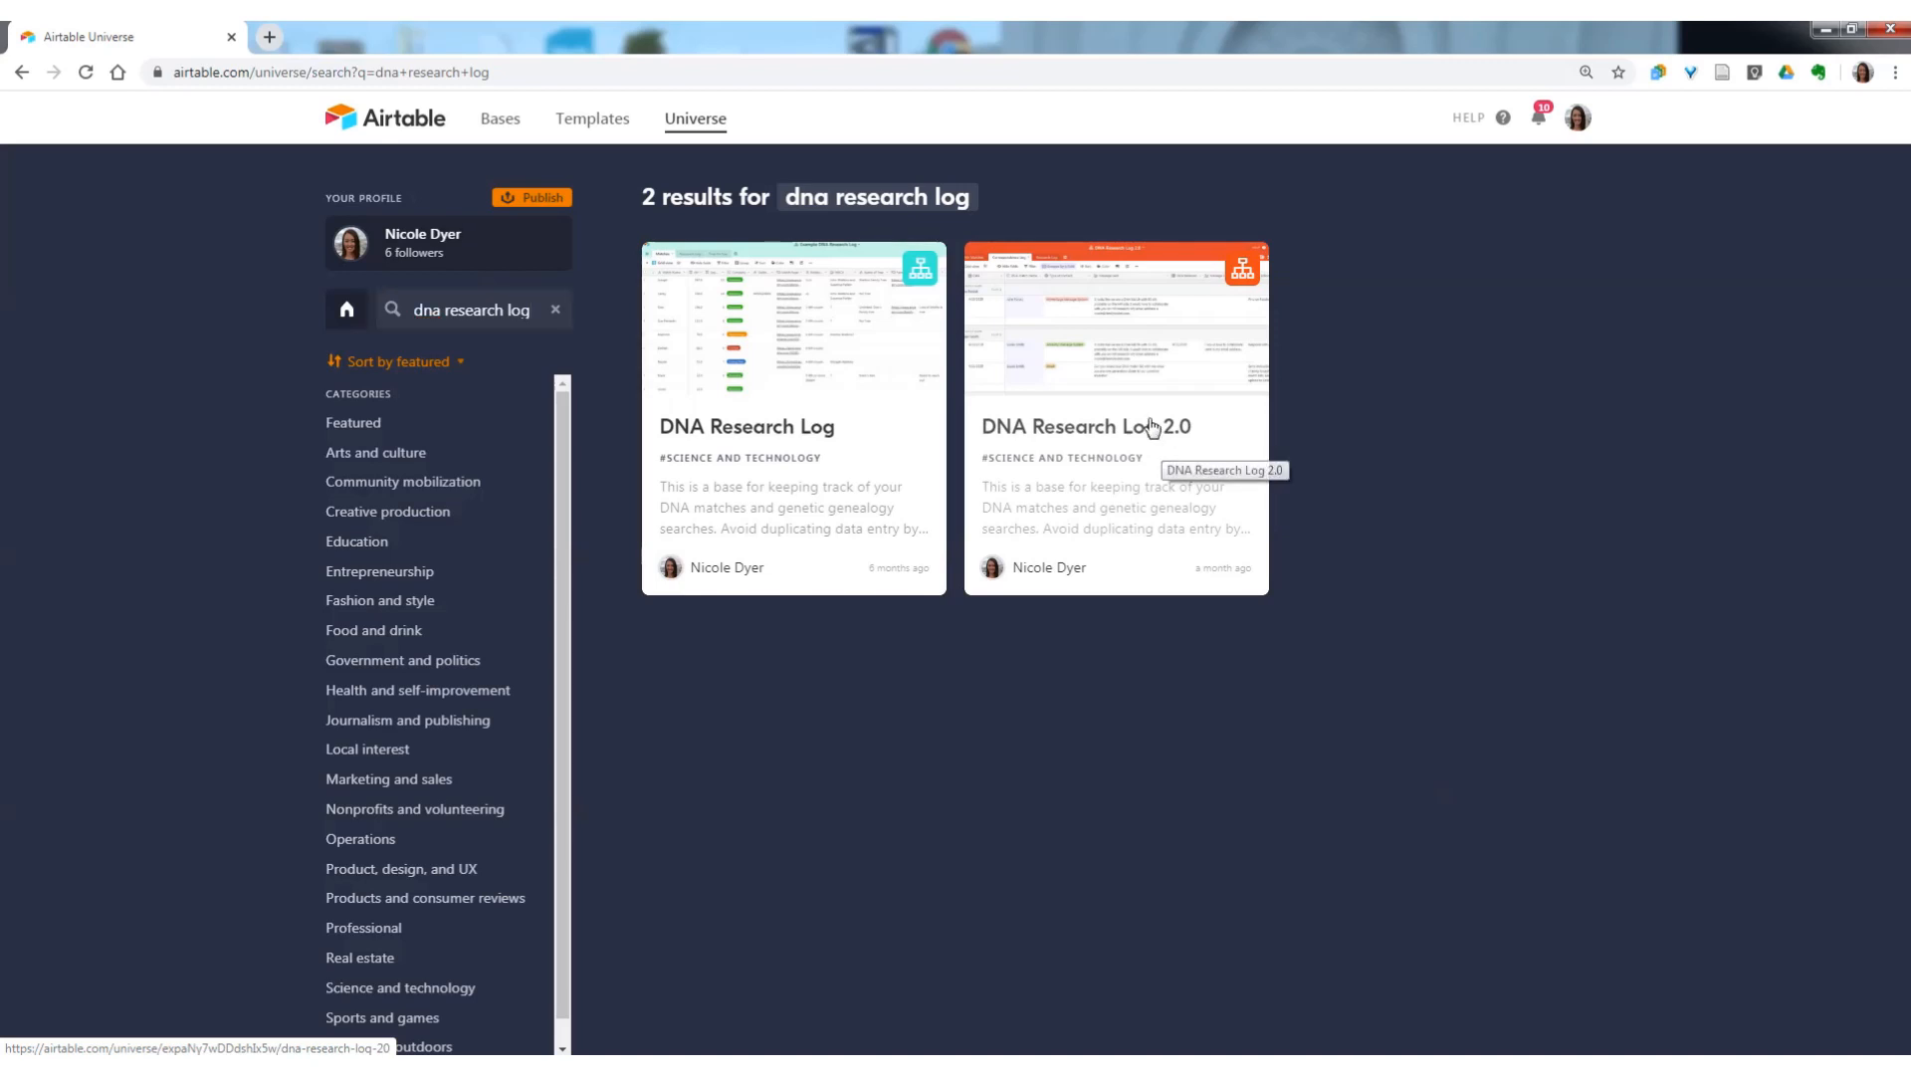
click(1165, 445)
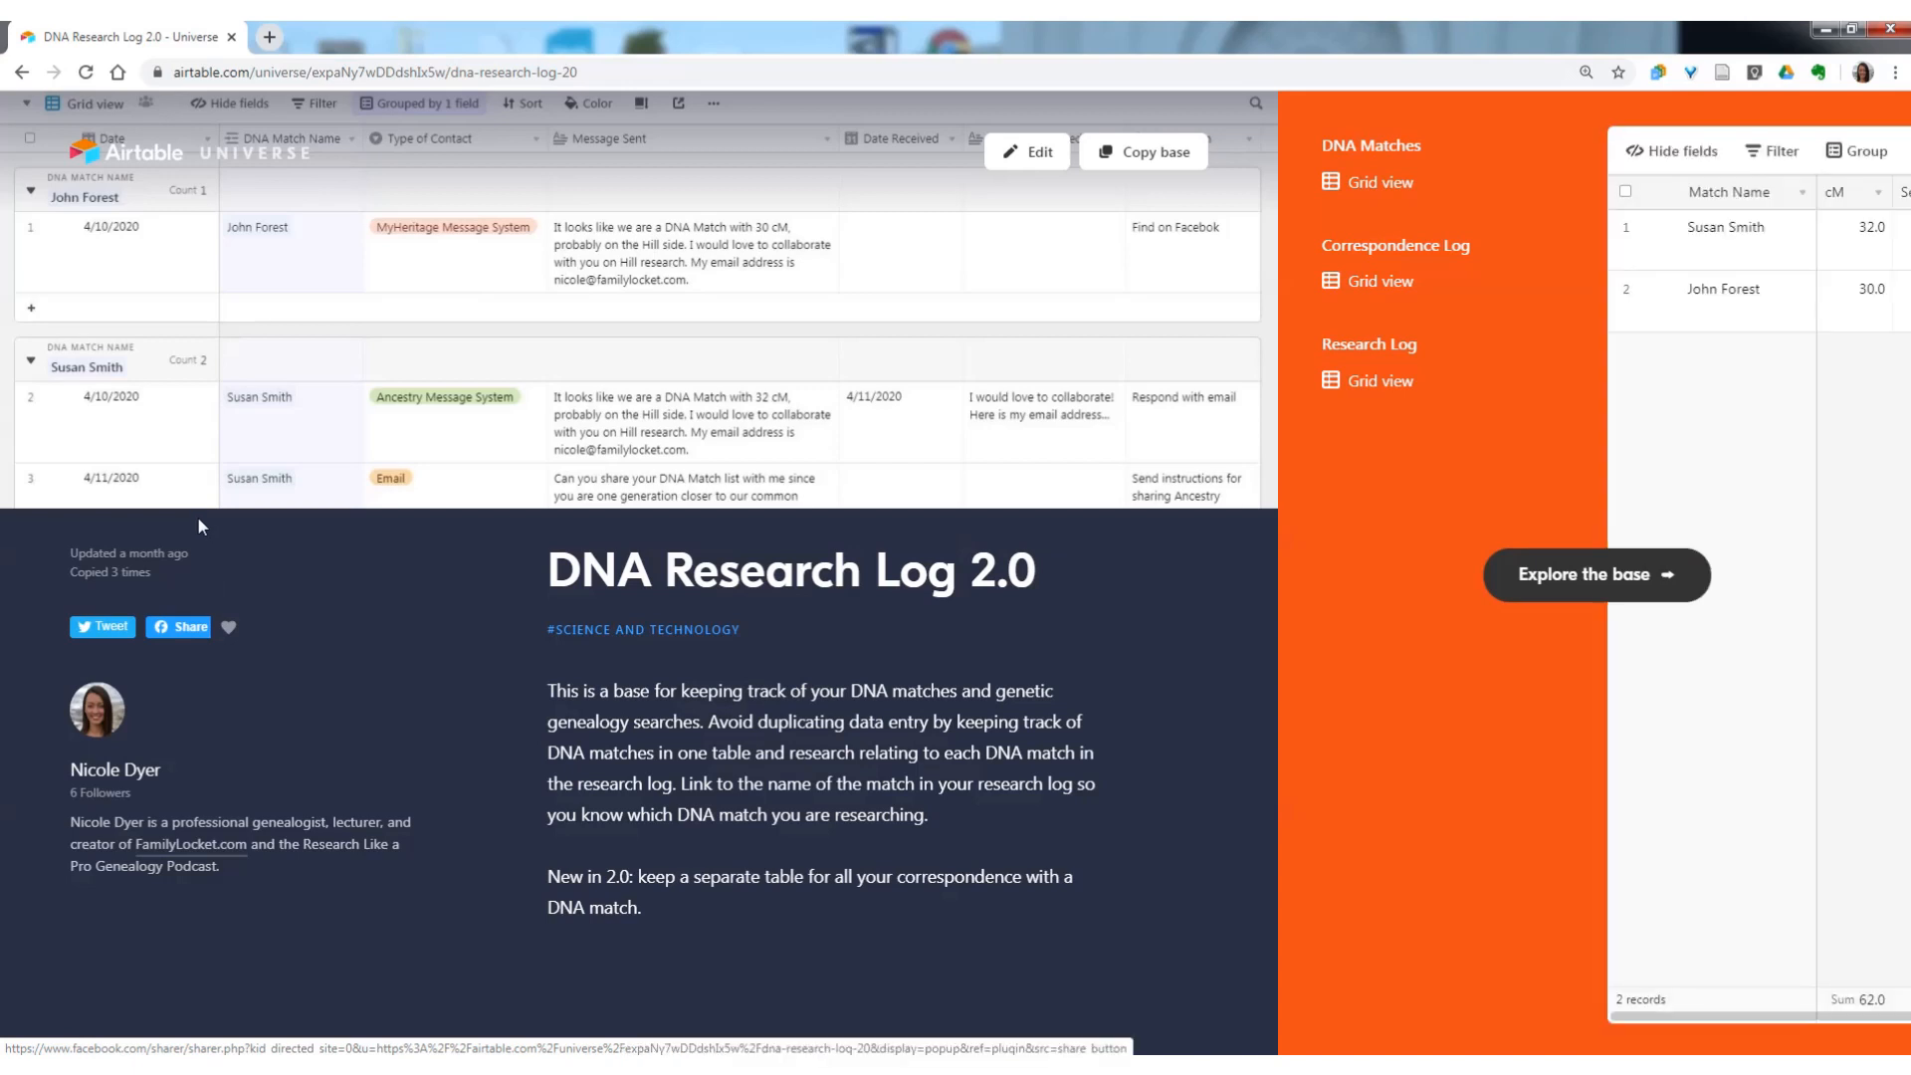
Explore the template's DNA Matches, Correspondence Log and Research Log tables.
click(1548, 574)
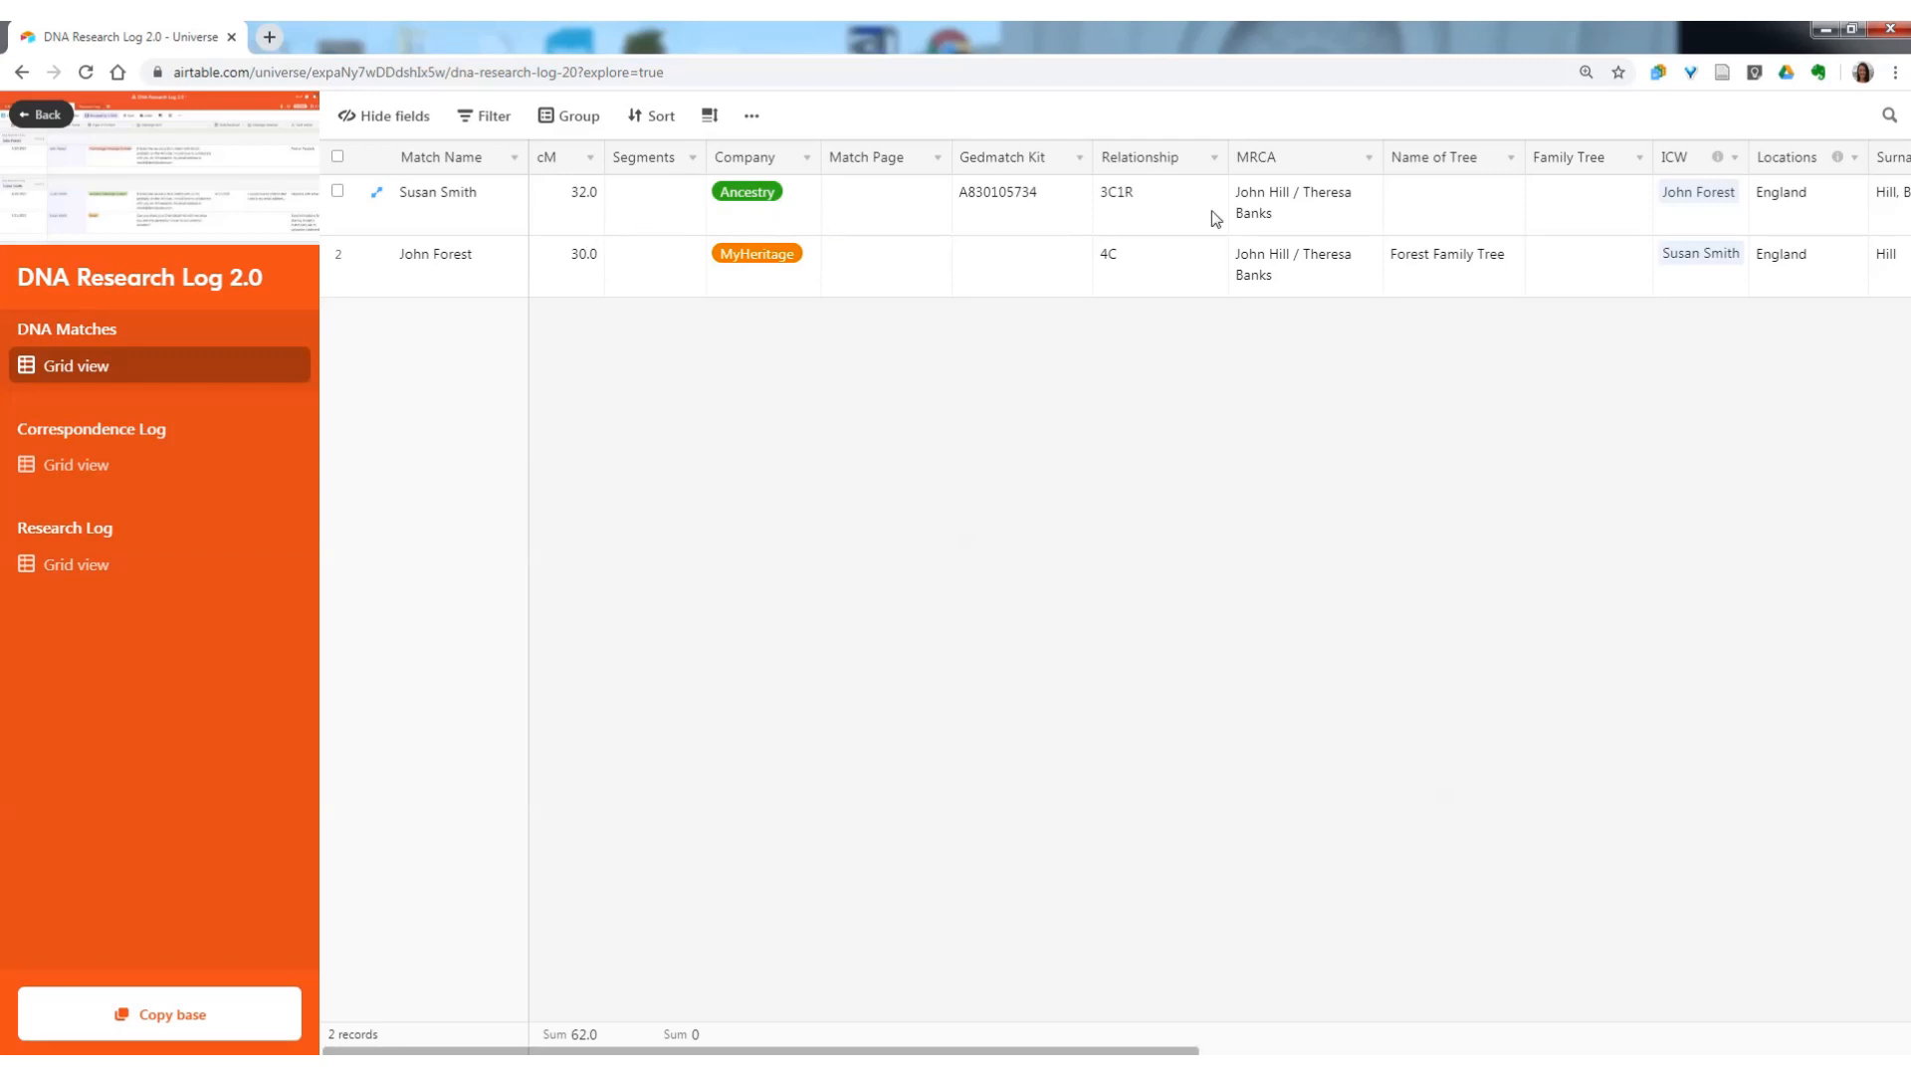
click(80, 433)
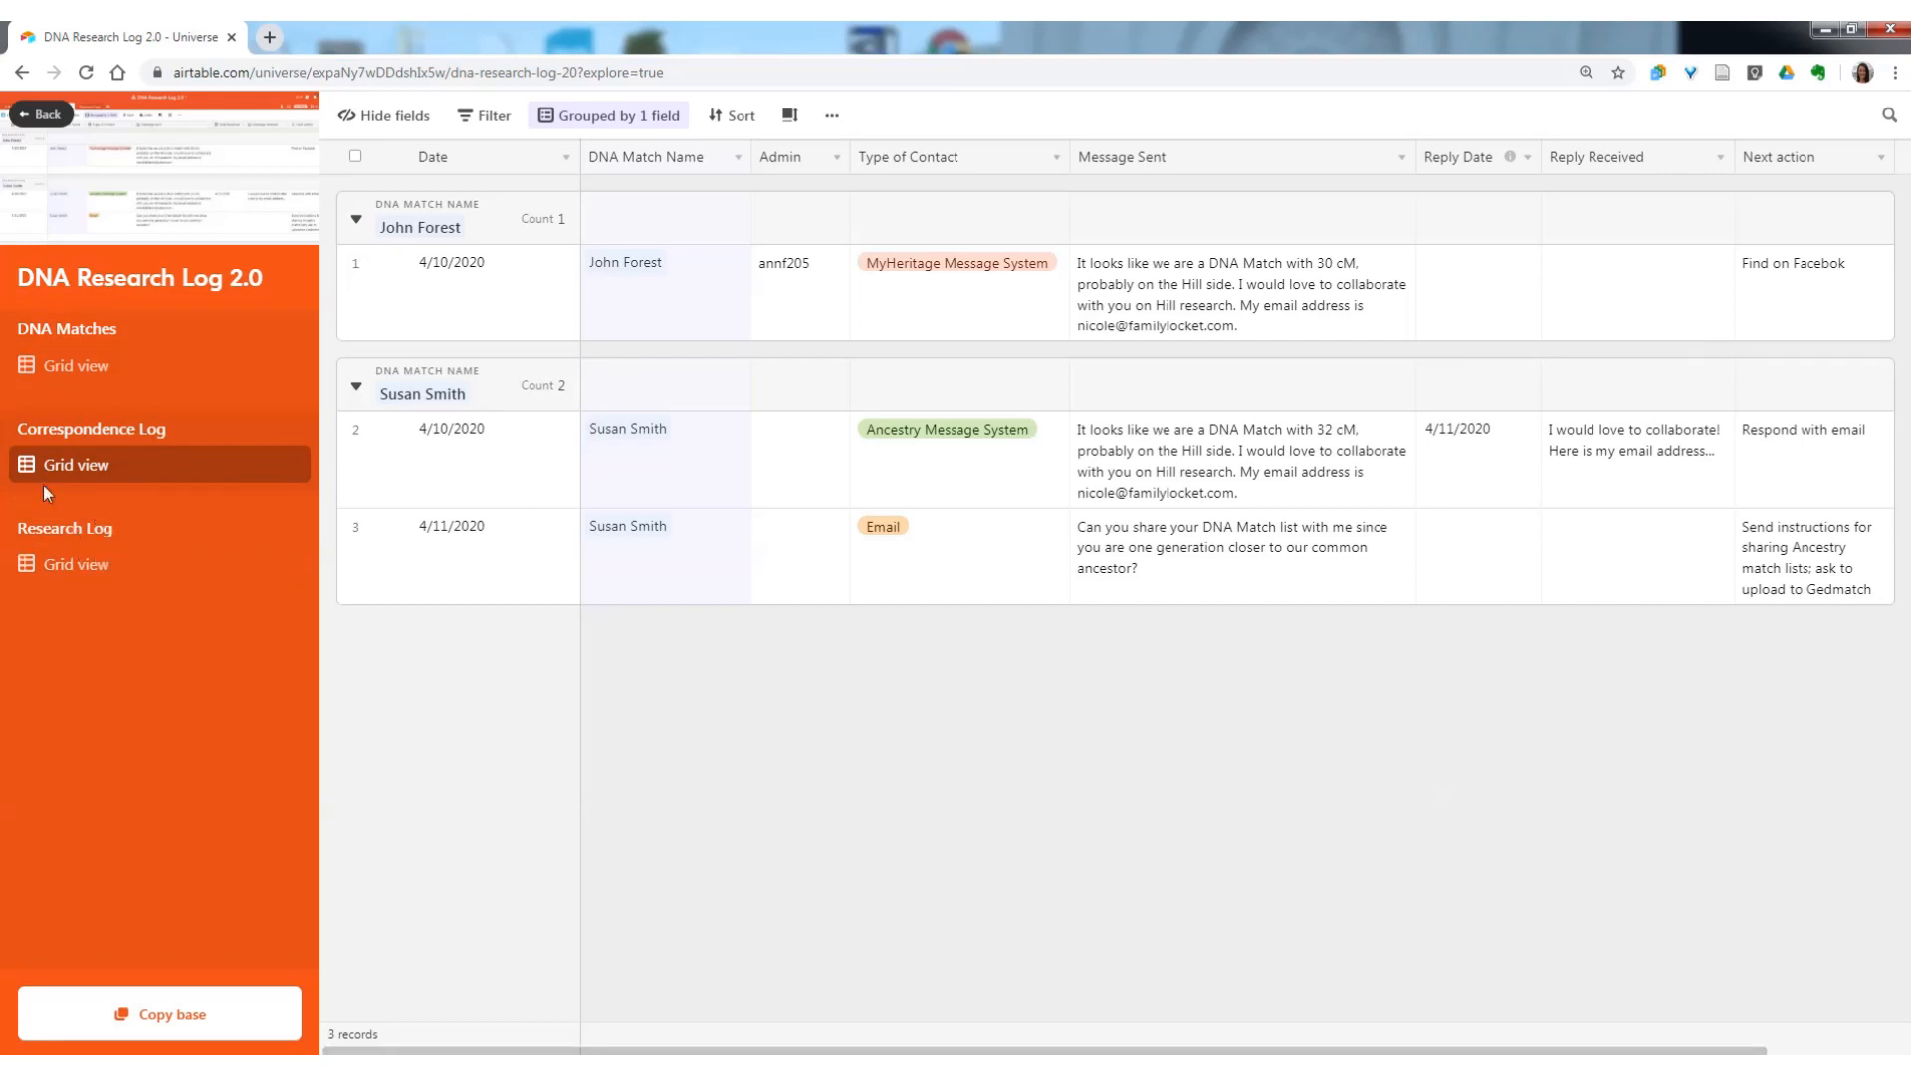
click(57, 535)
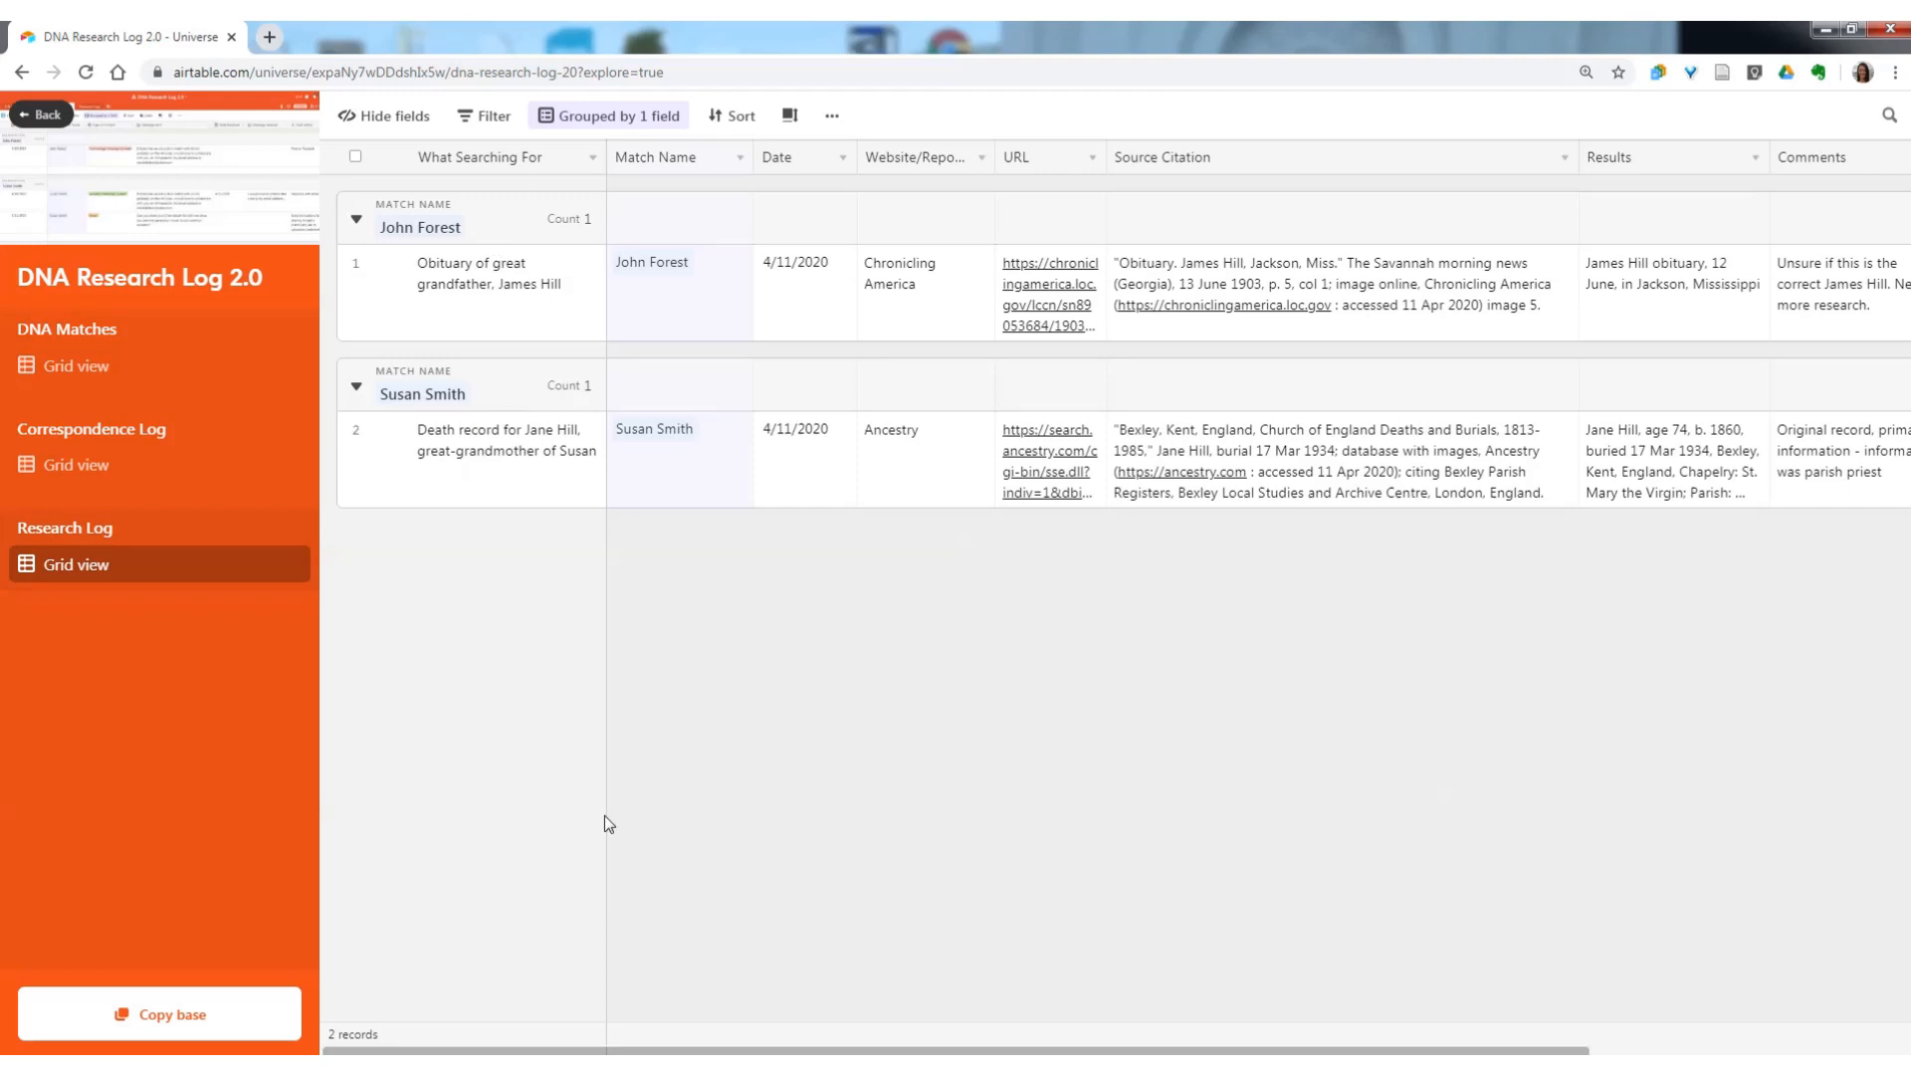
Copy the DNA Research Log 2.0 base into the Genealogy Projects workspace and open the copy.
click(179, 1014)
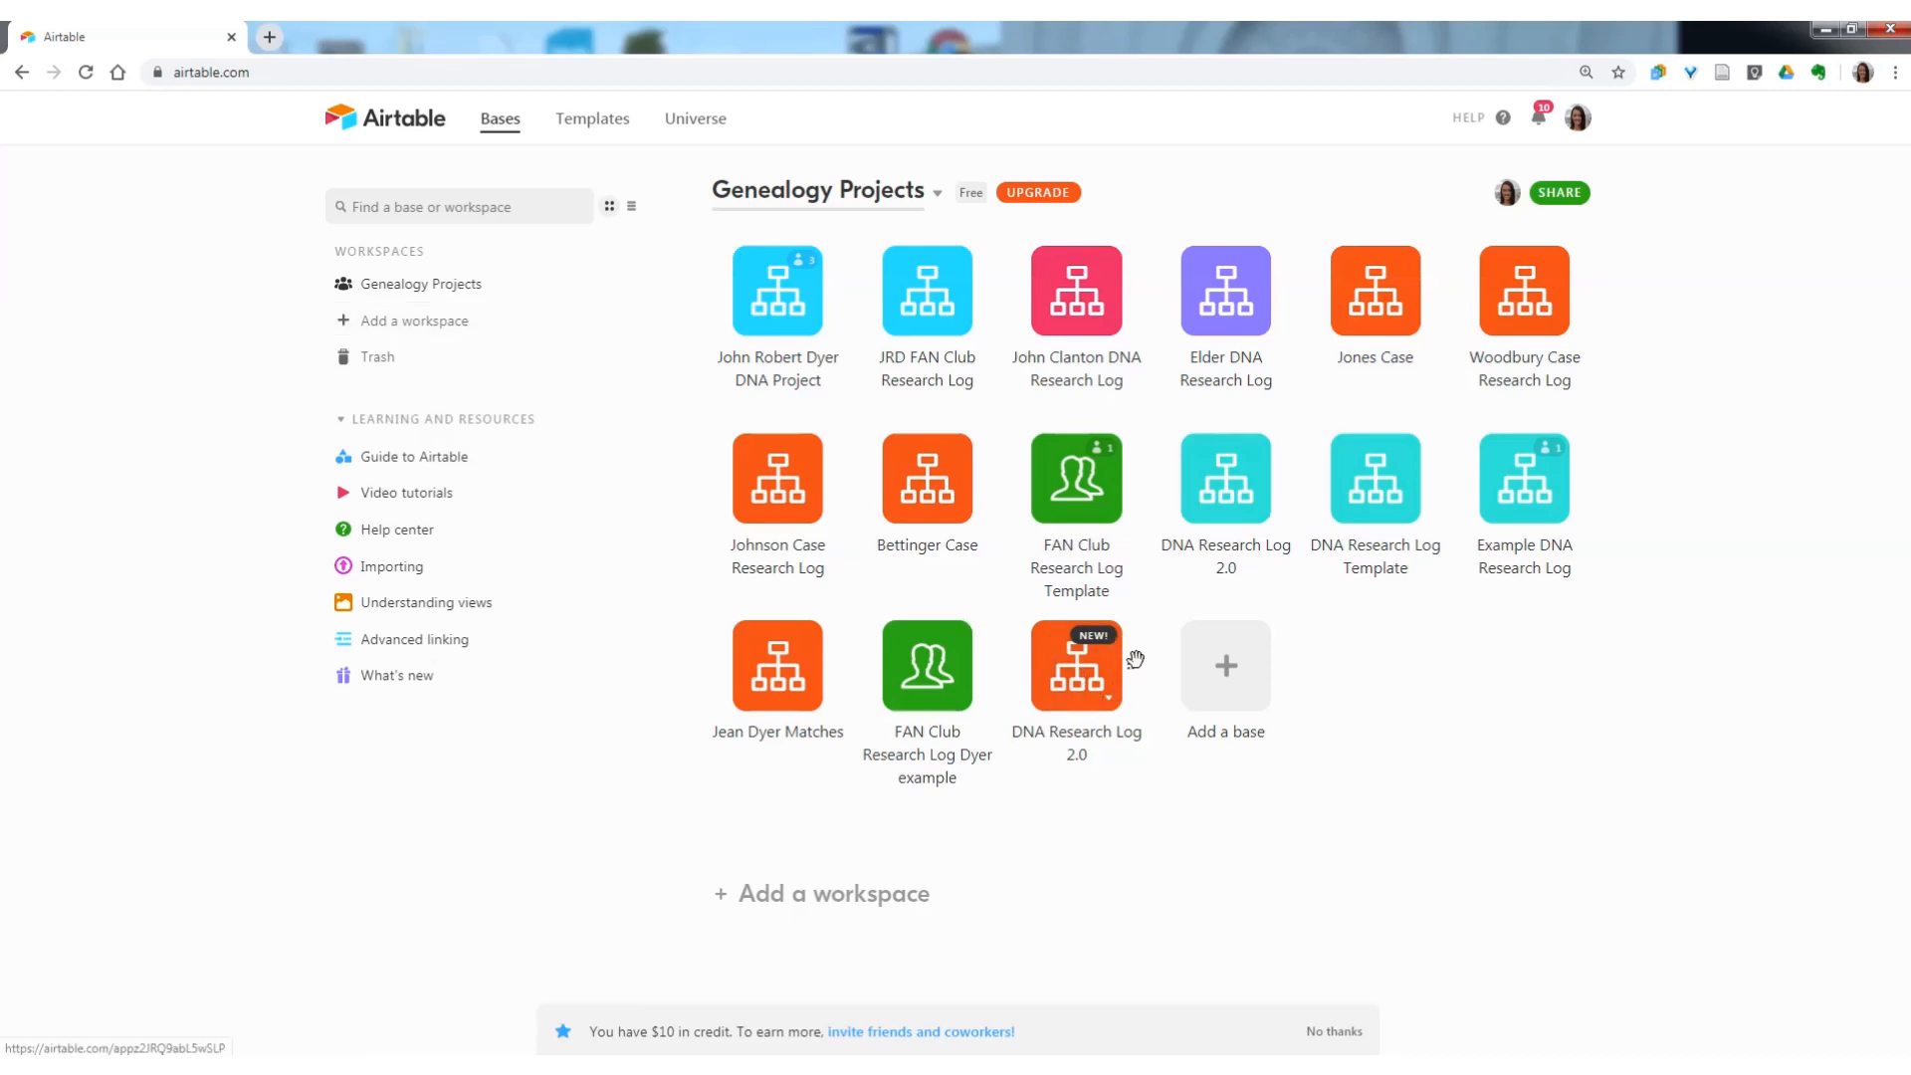
click(1069, 677)
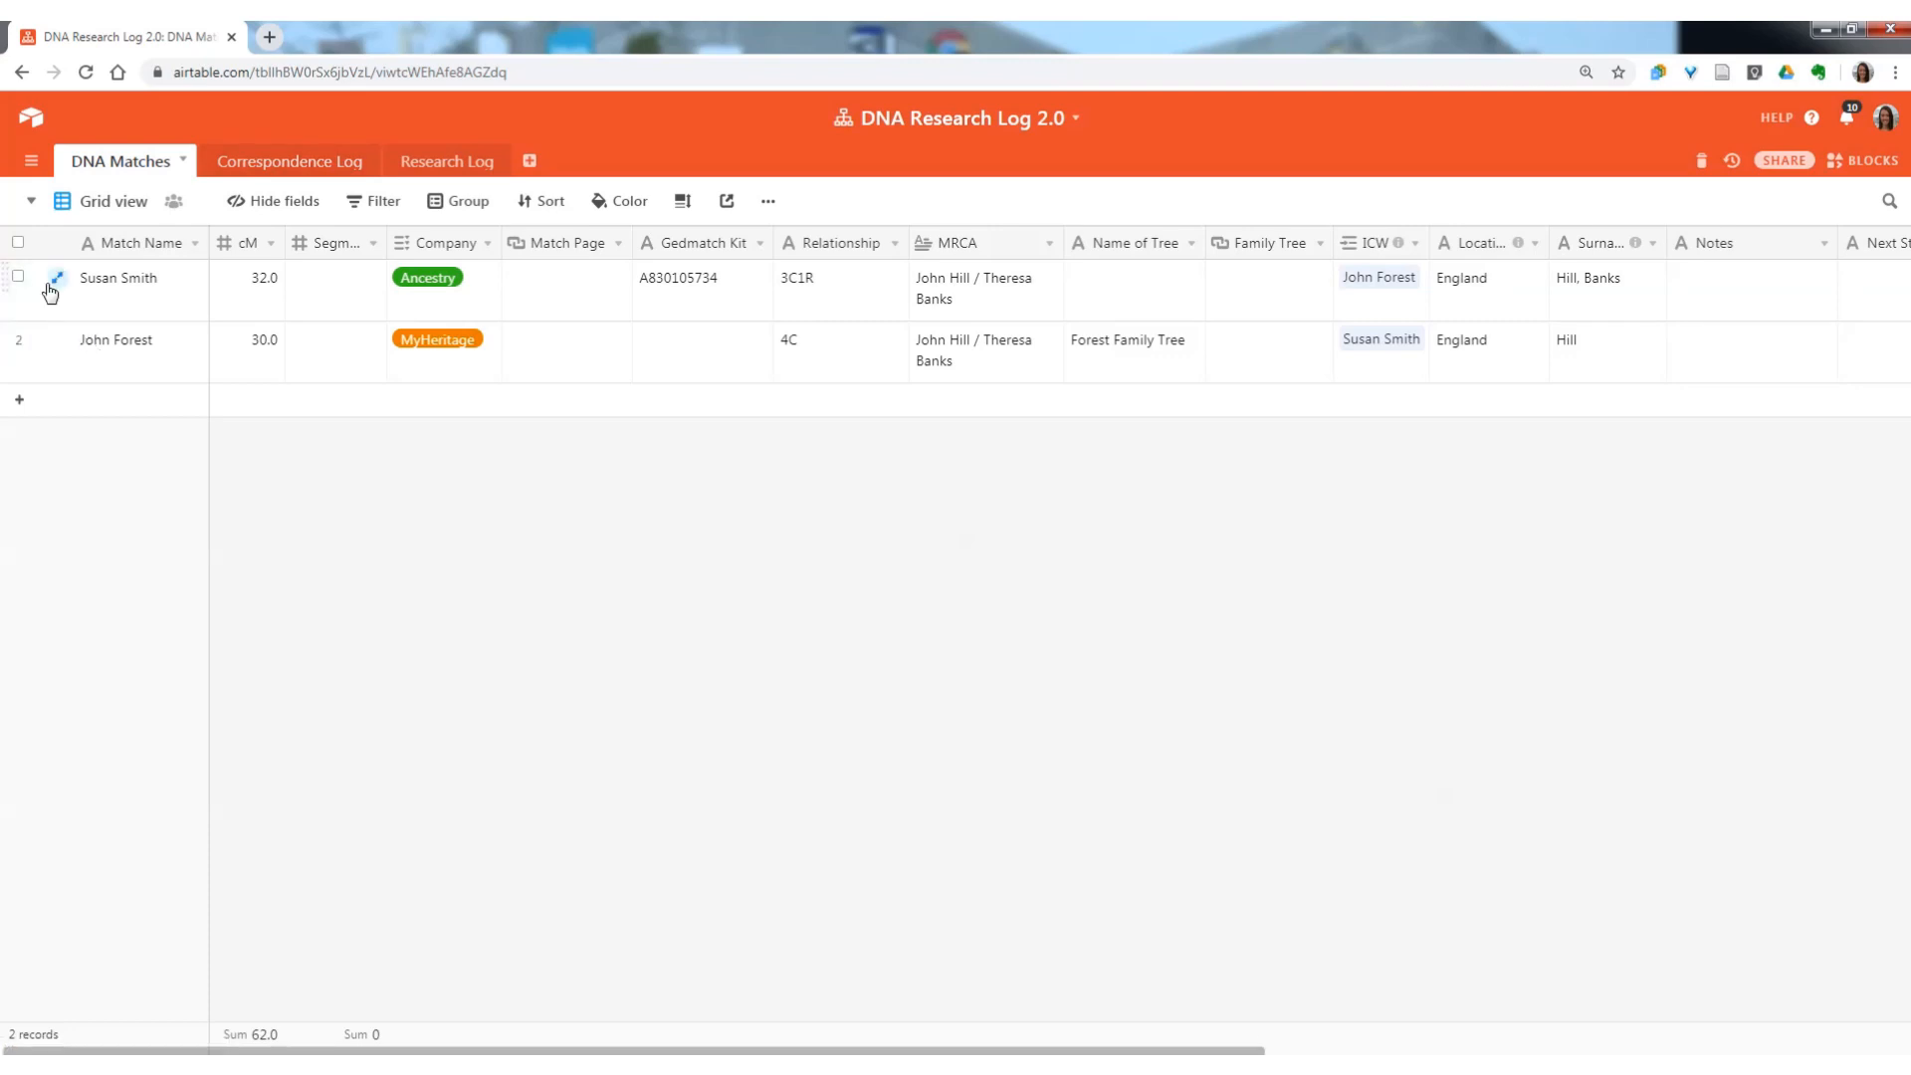
click(18, 277)
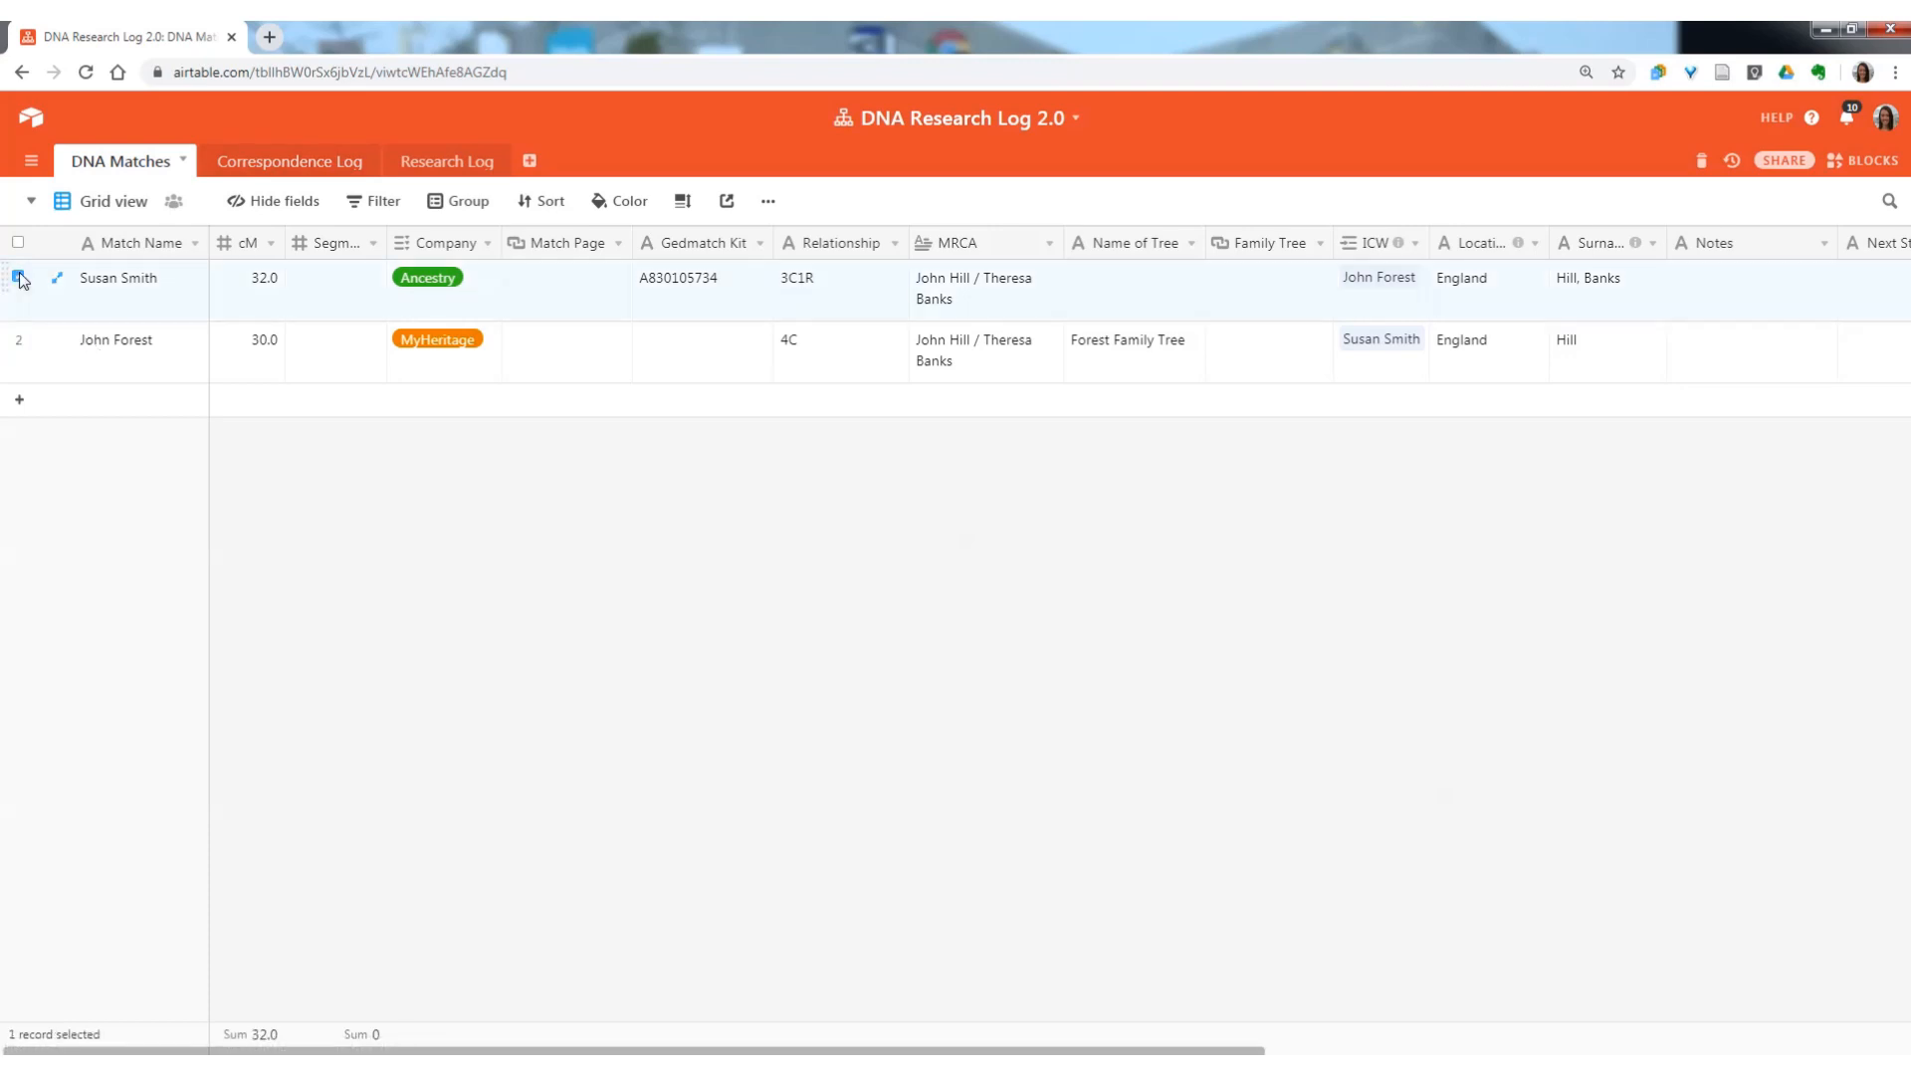
click(18, 339)
right_click(20, 344)
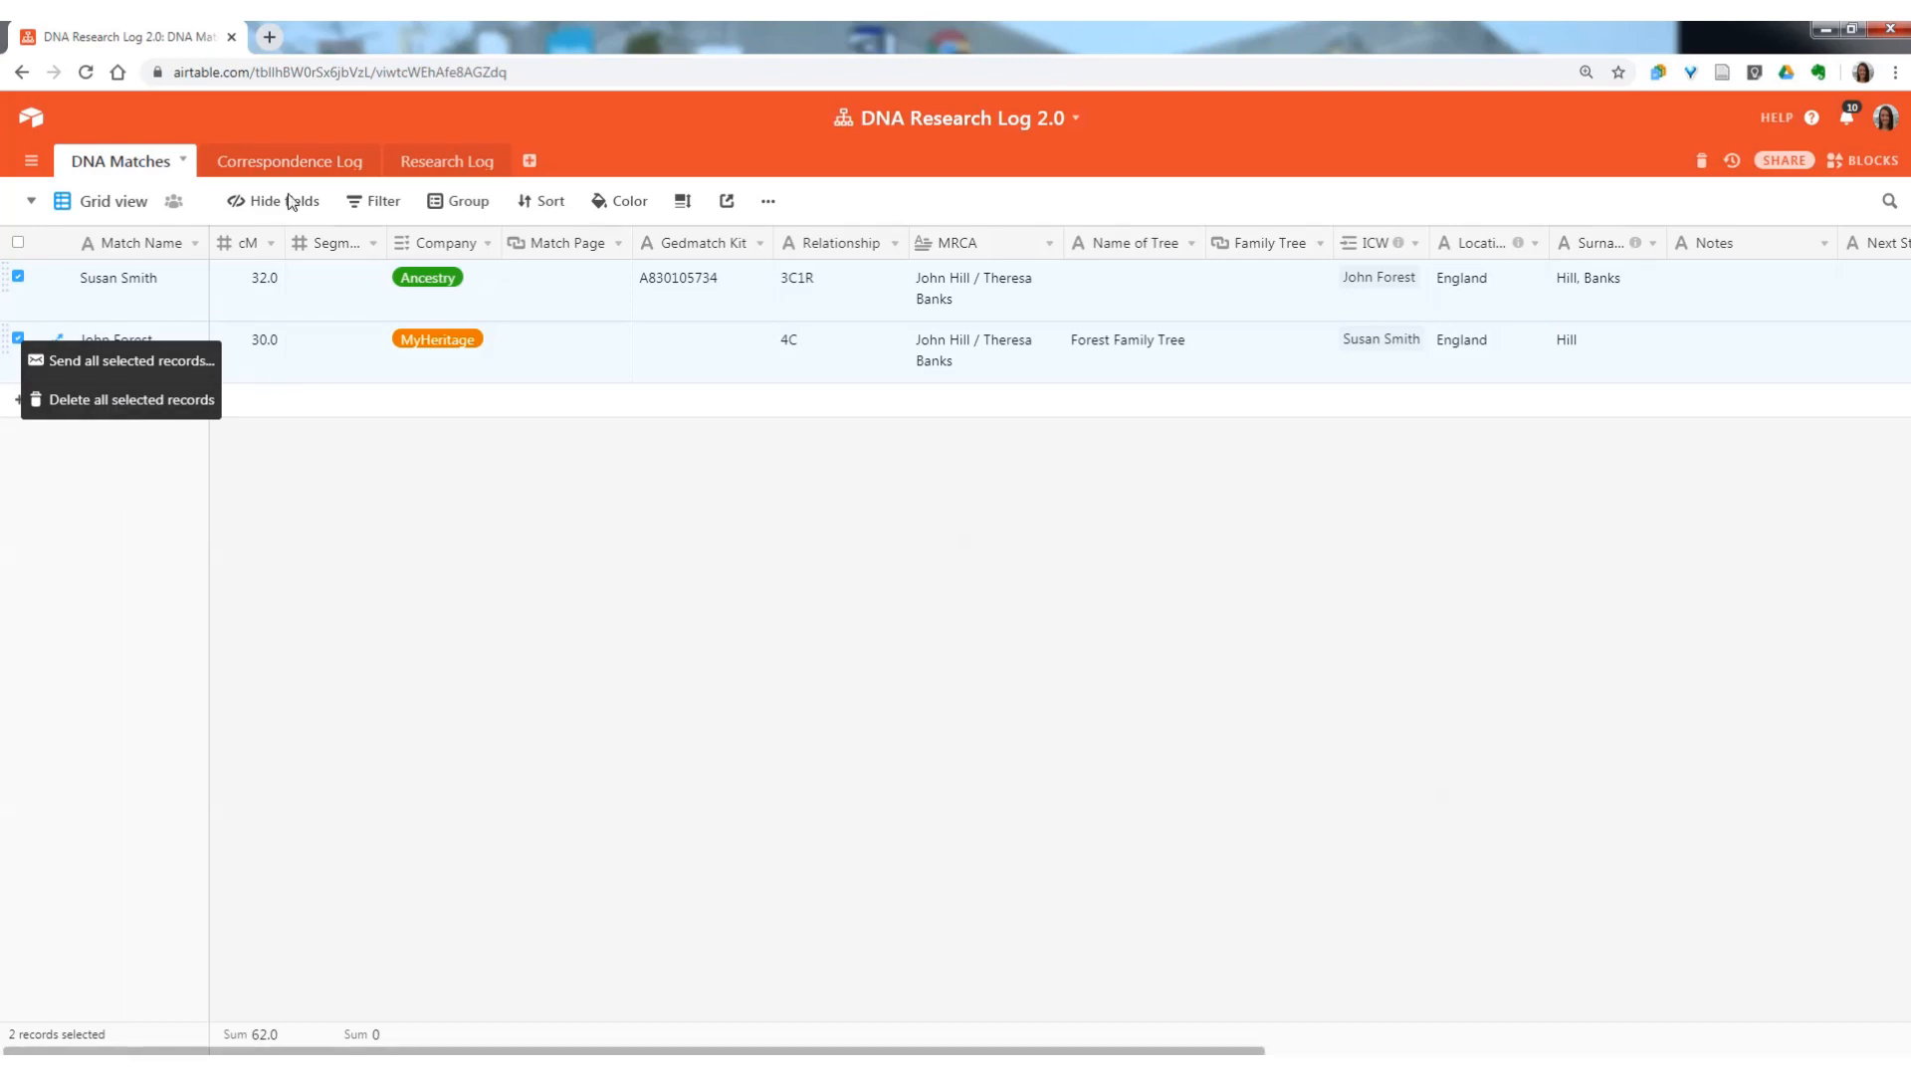
Look through the sample records in the Correspondence Log and Research Log tables, and return to DNA Matches.
click(297, 162)
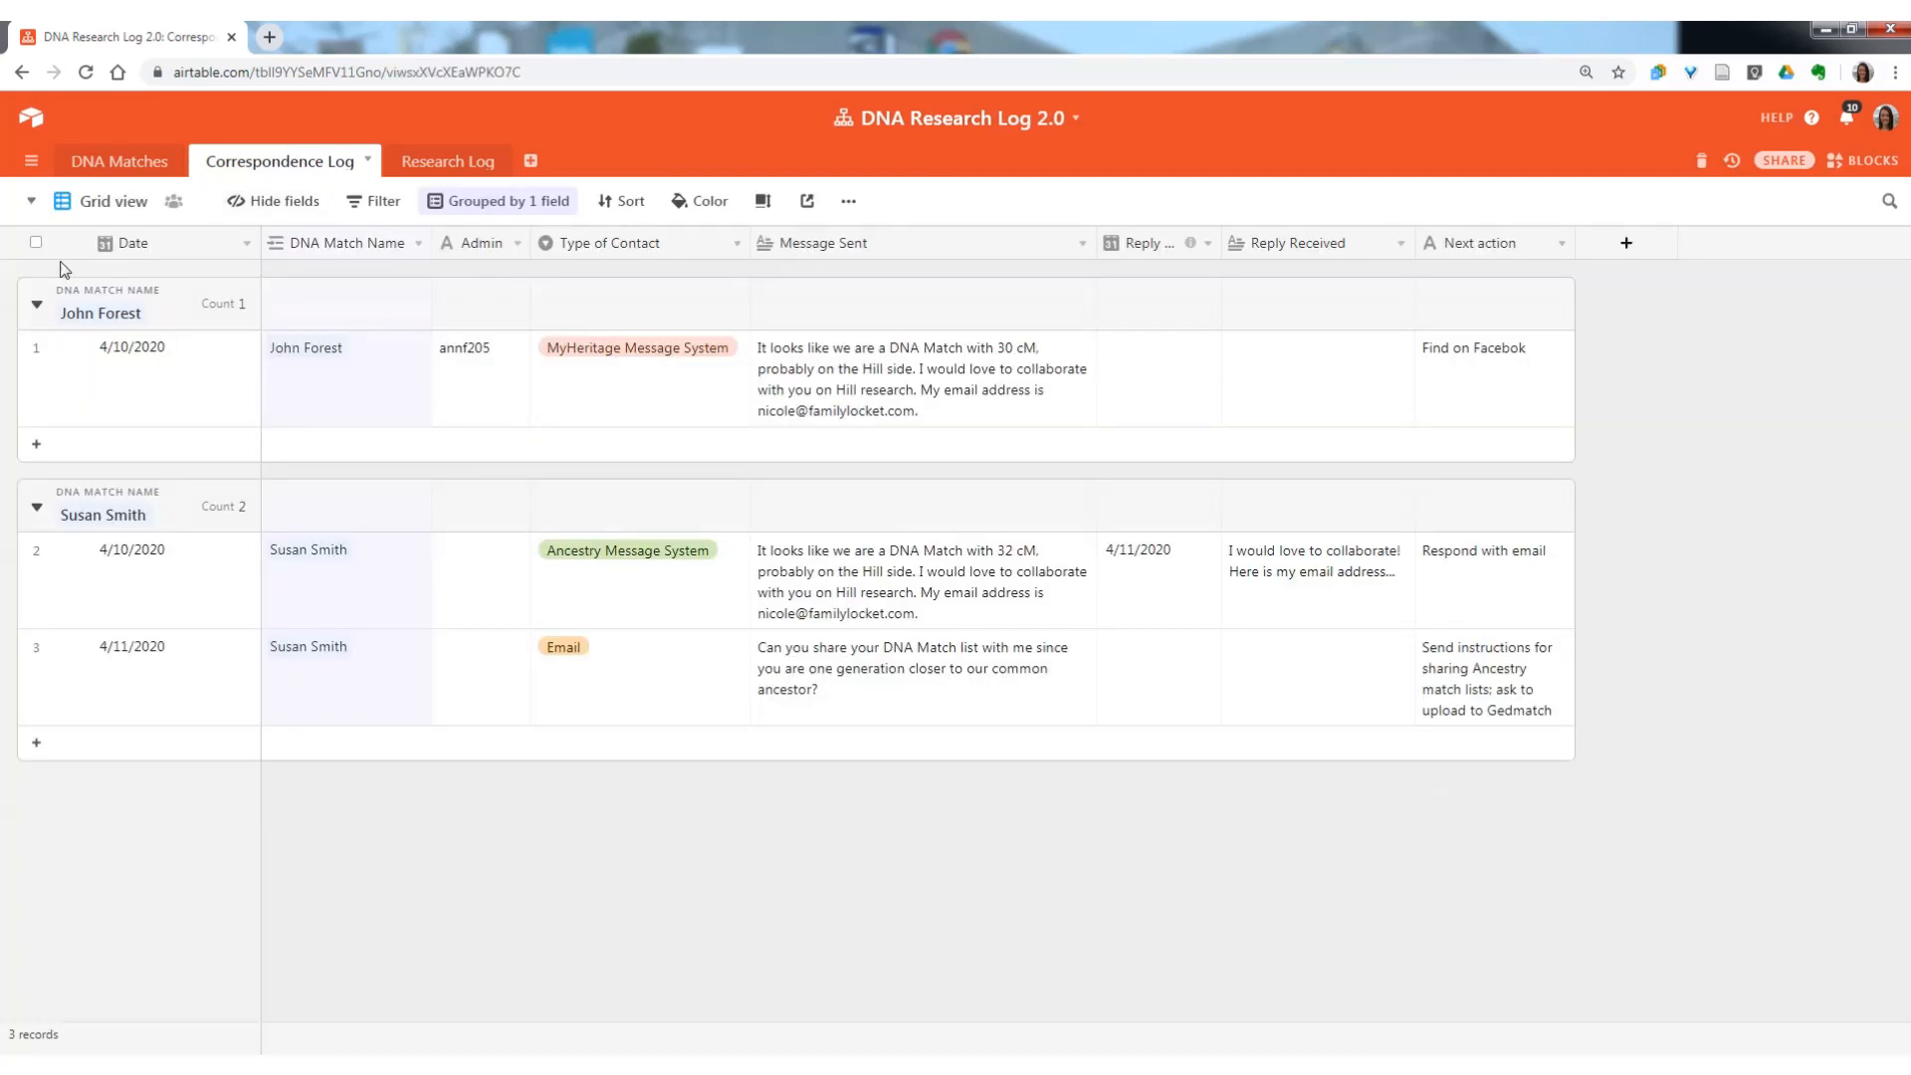
click(36, 242)
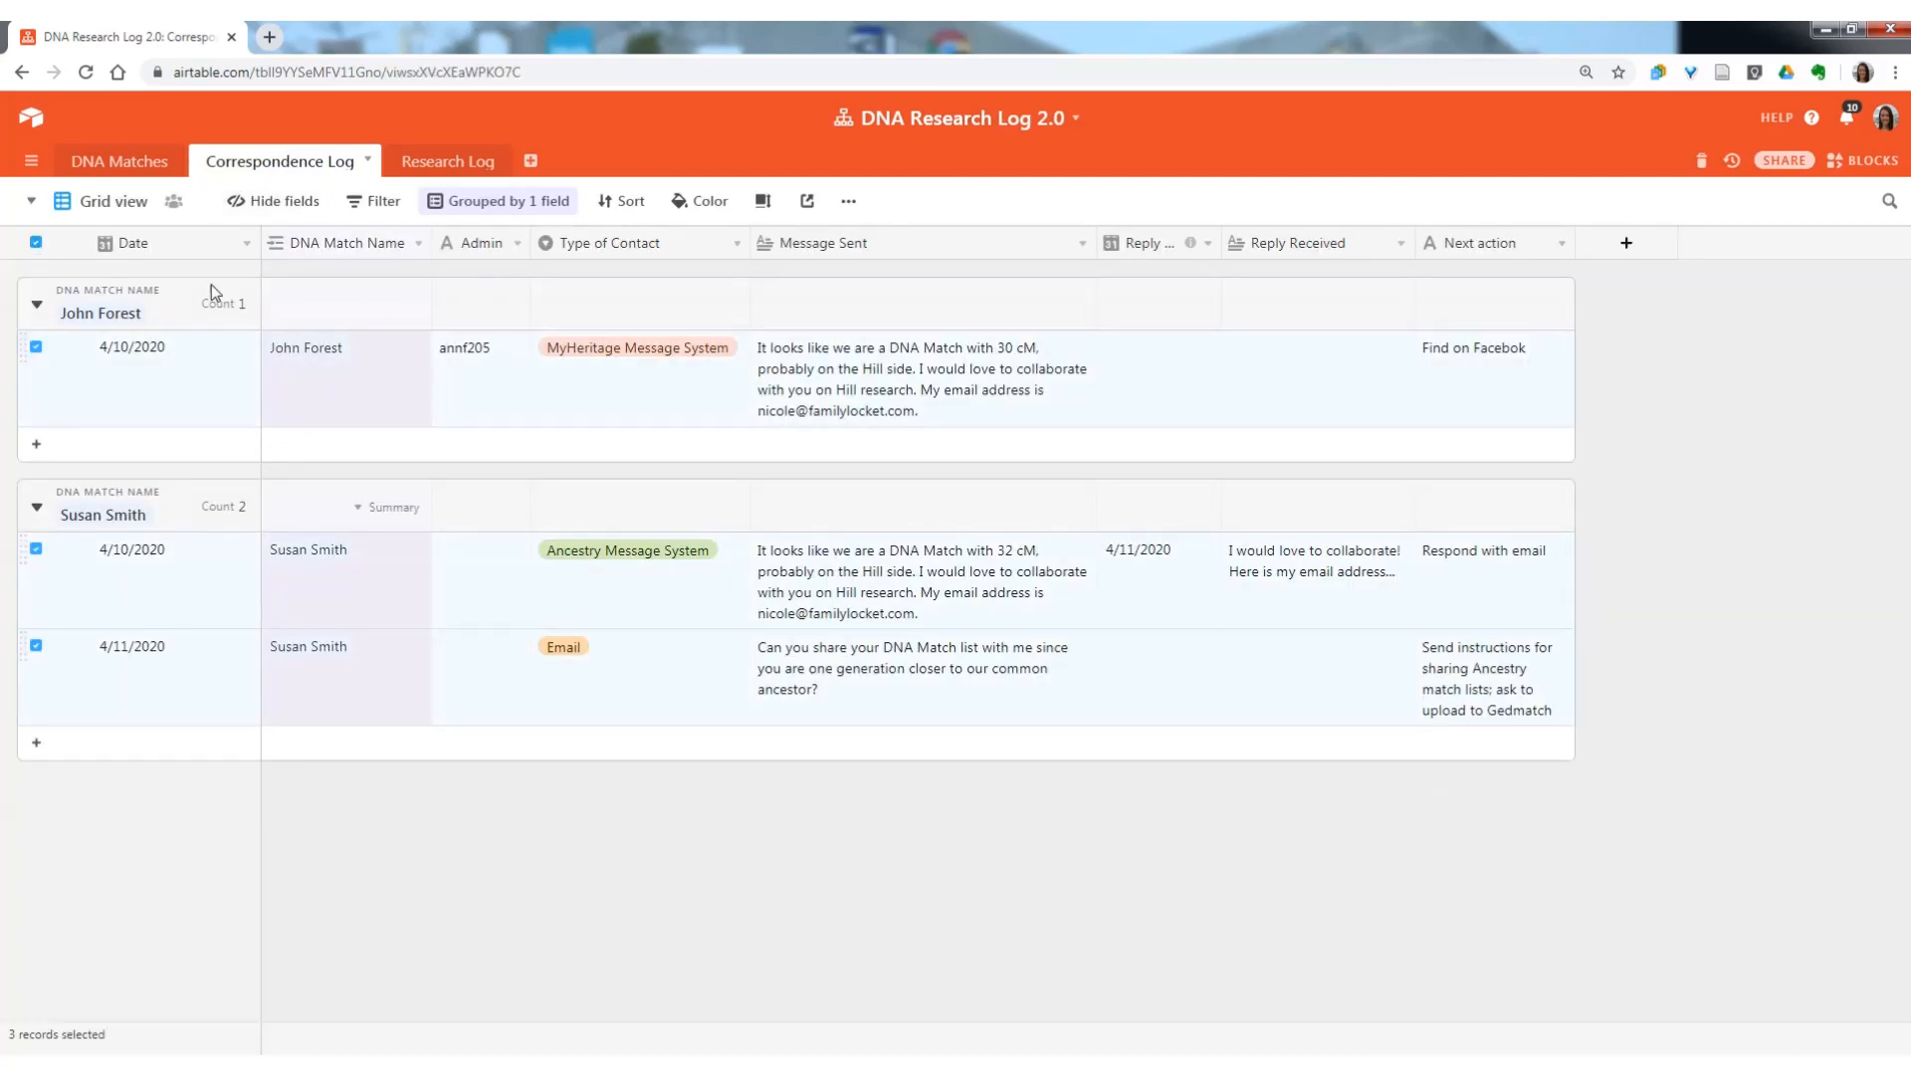
click(36, 242)
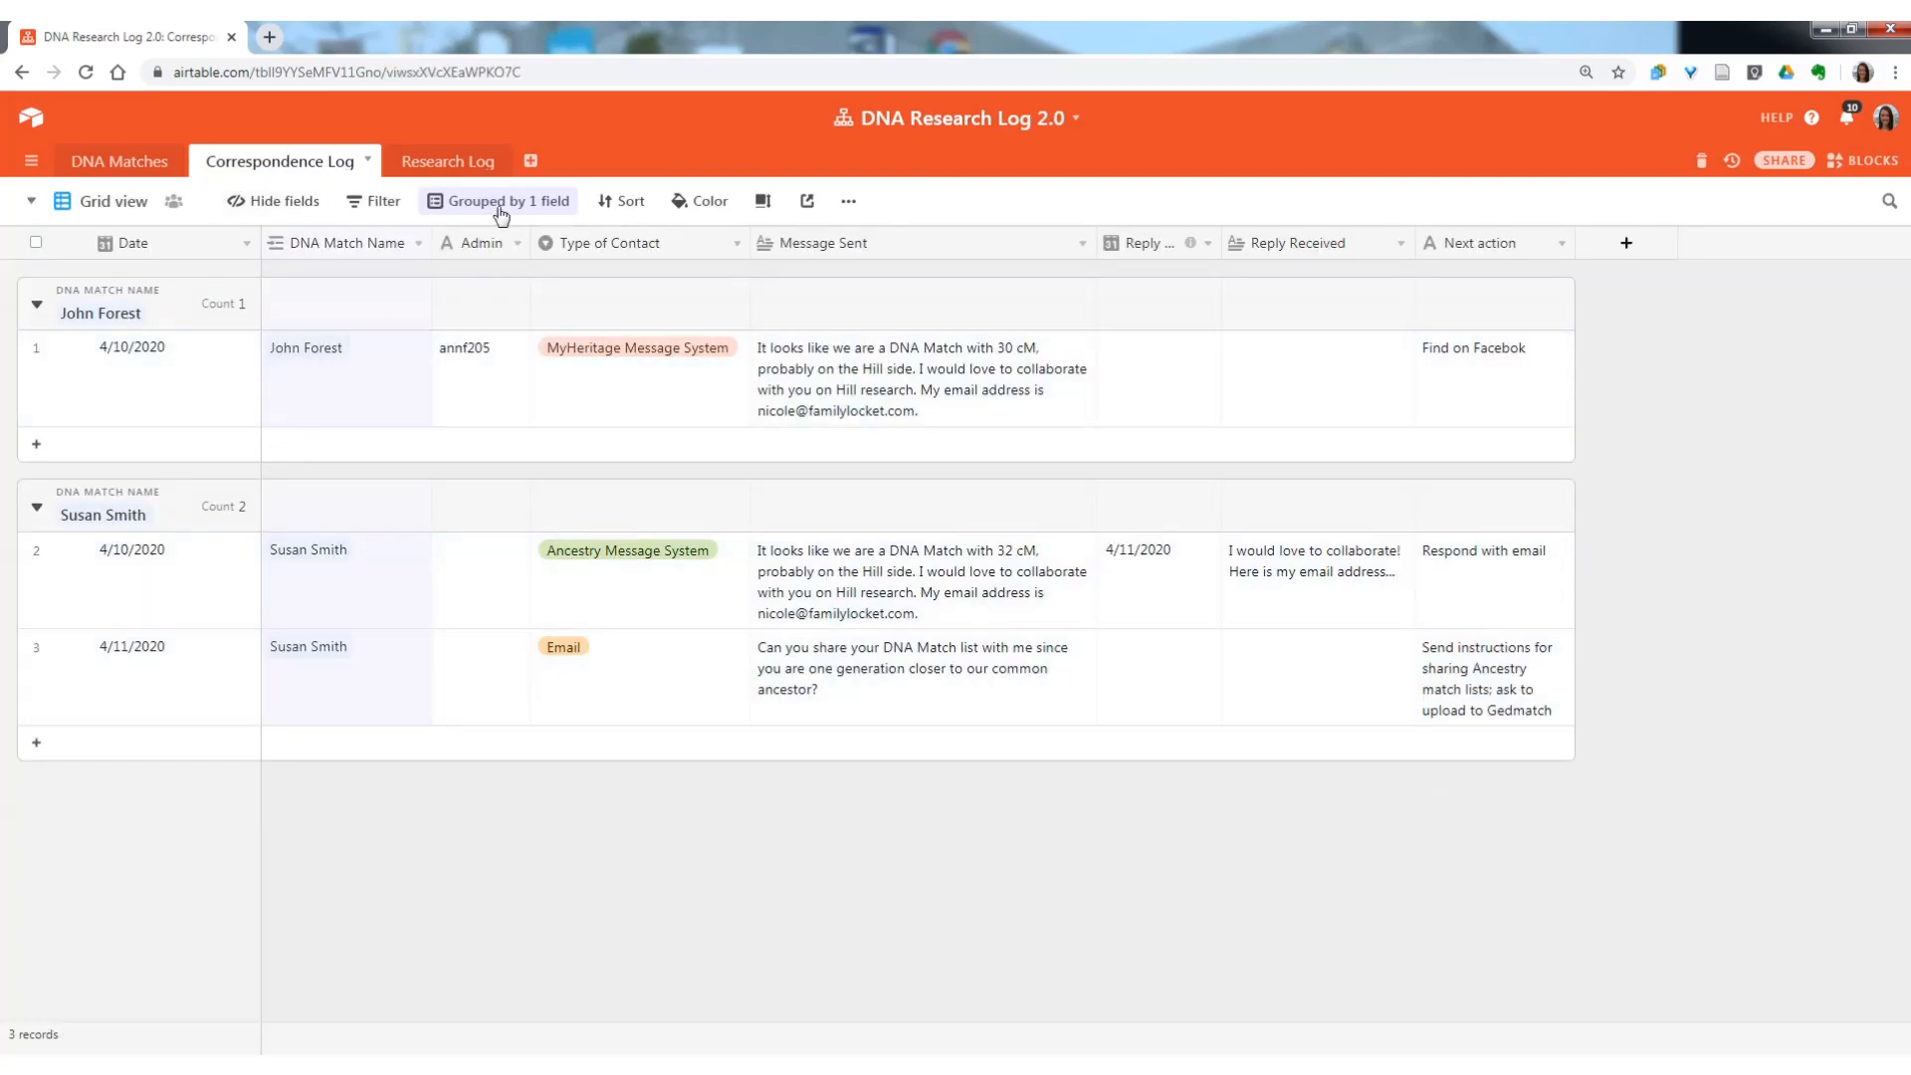
click(458, 169)
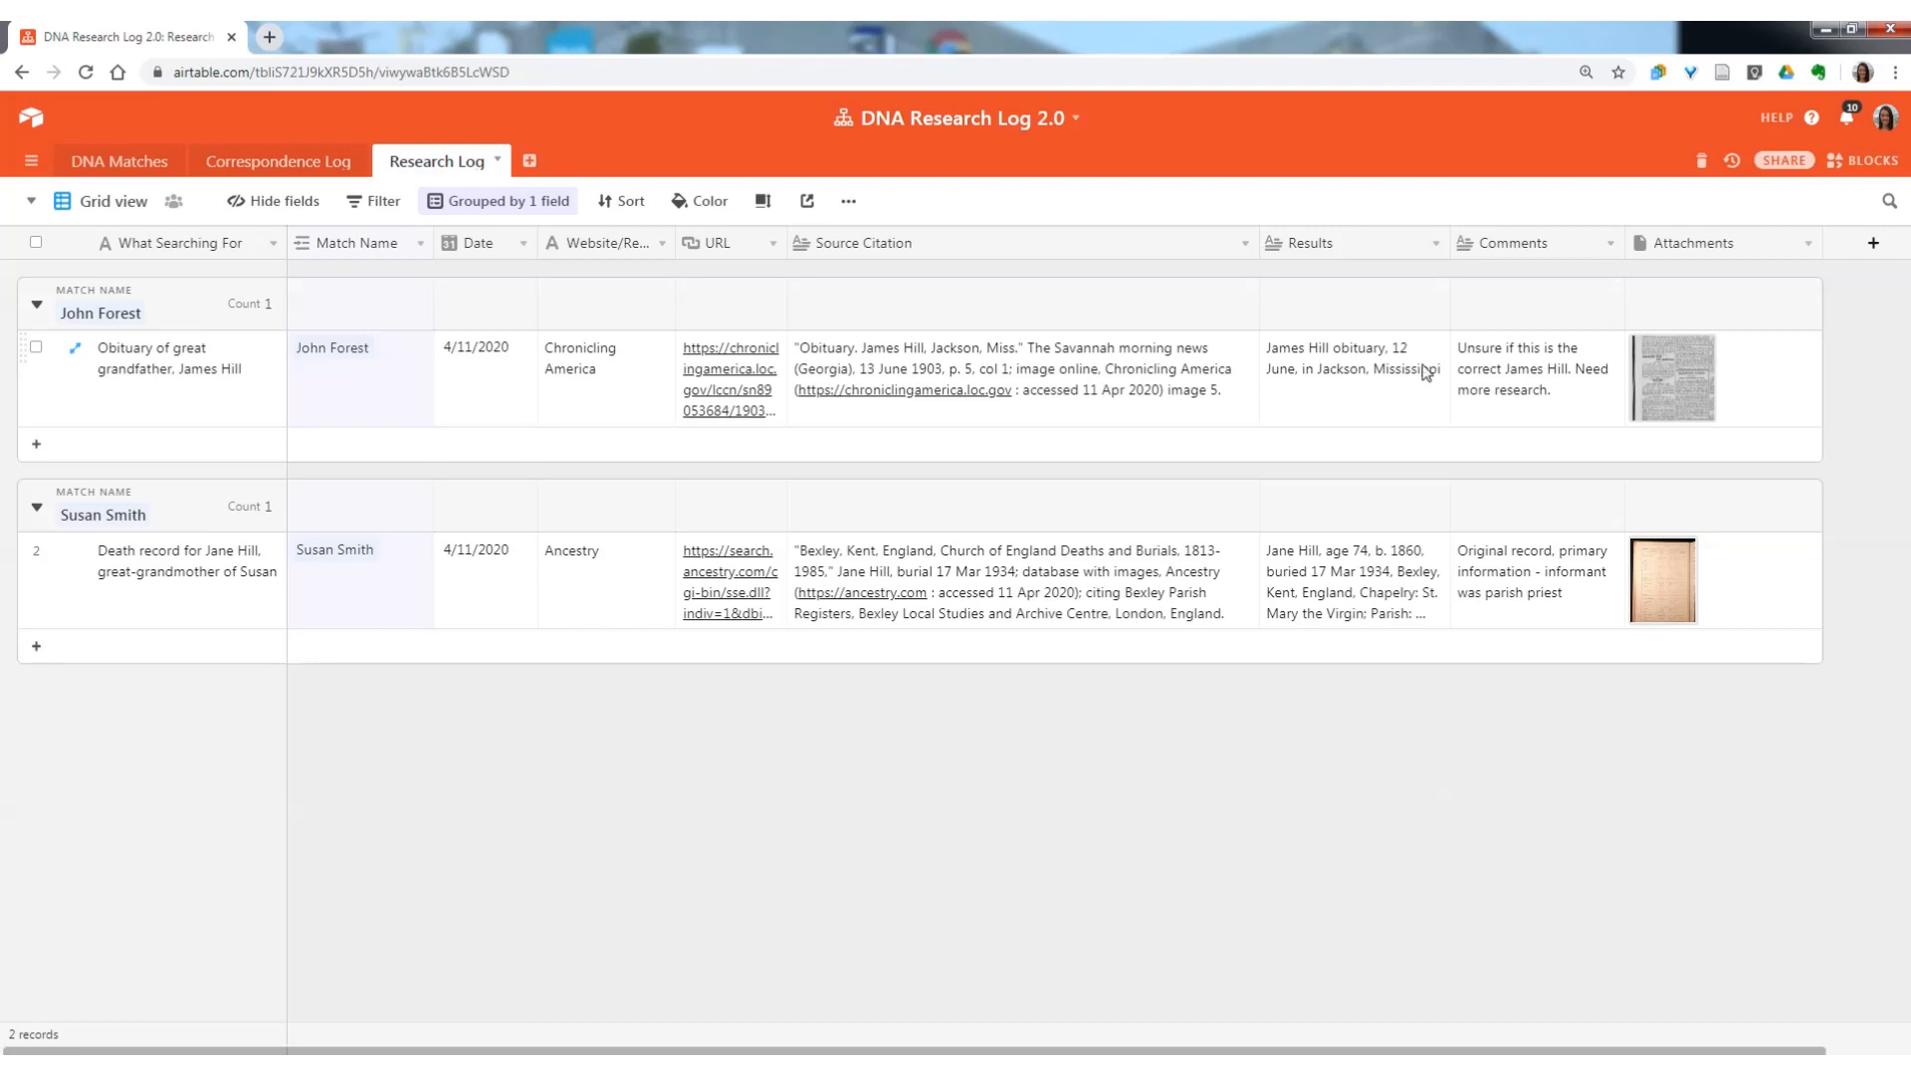
click(143, 167)
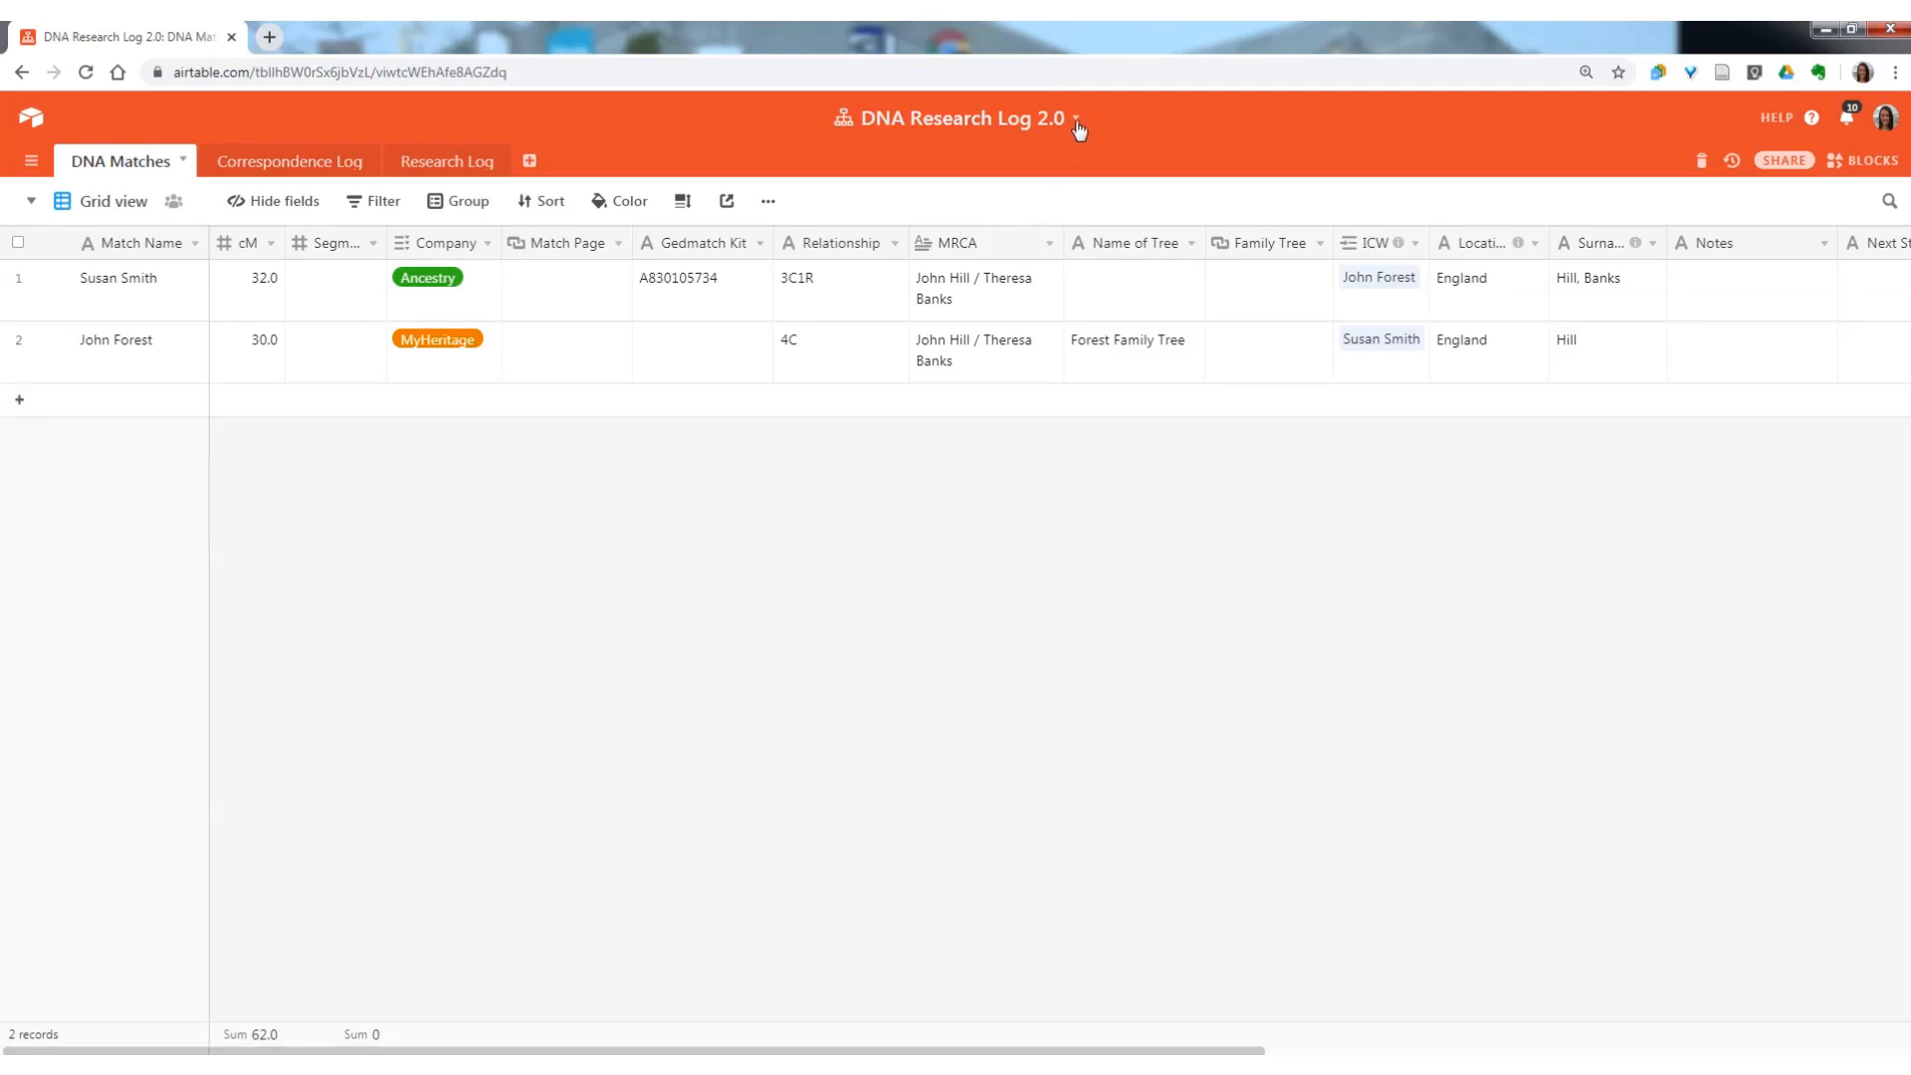
Rename the base as the ancestor's full name followed by "DNA Research Log", and set its color to purple.
click(1012, 120)
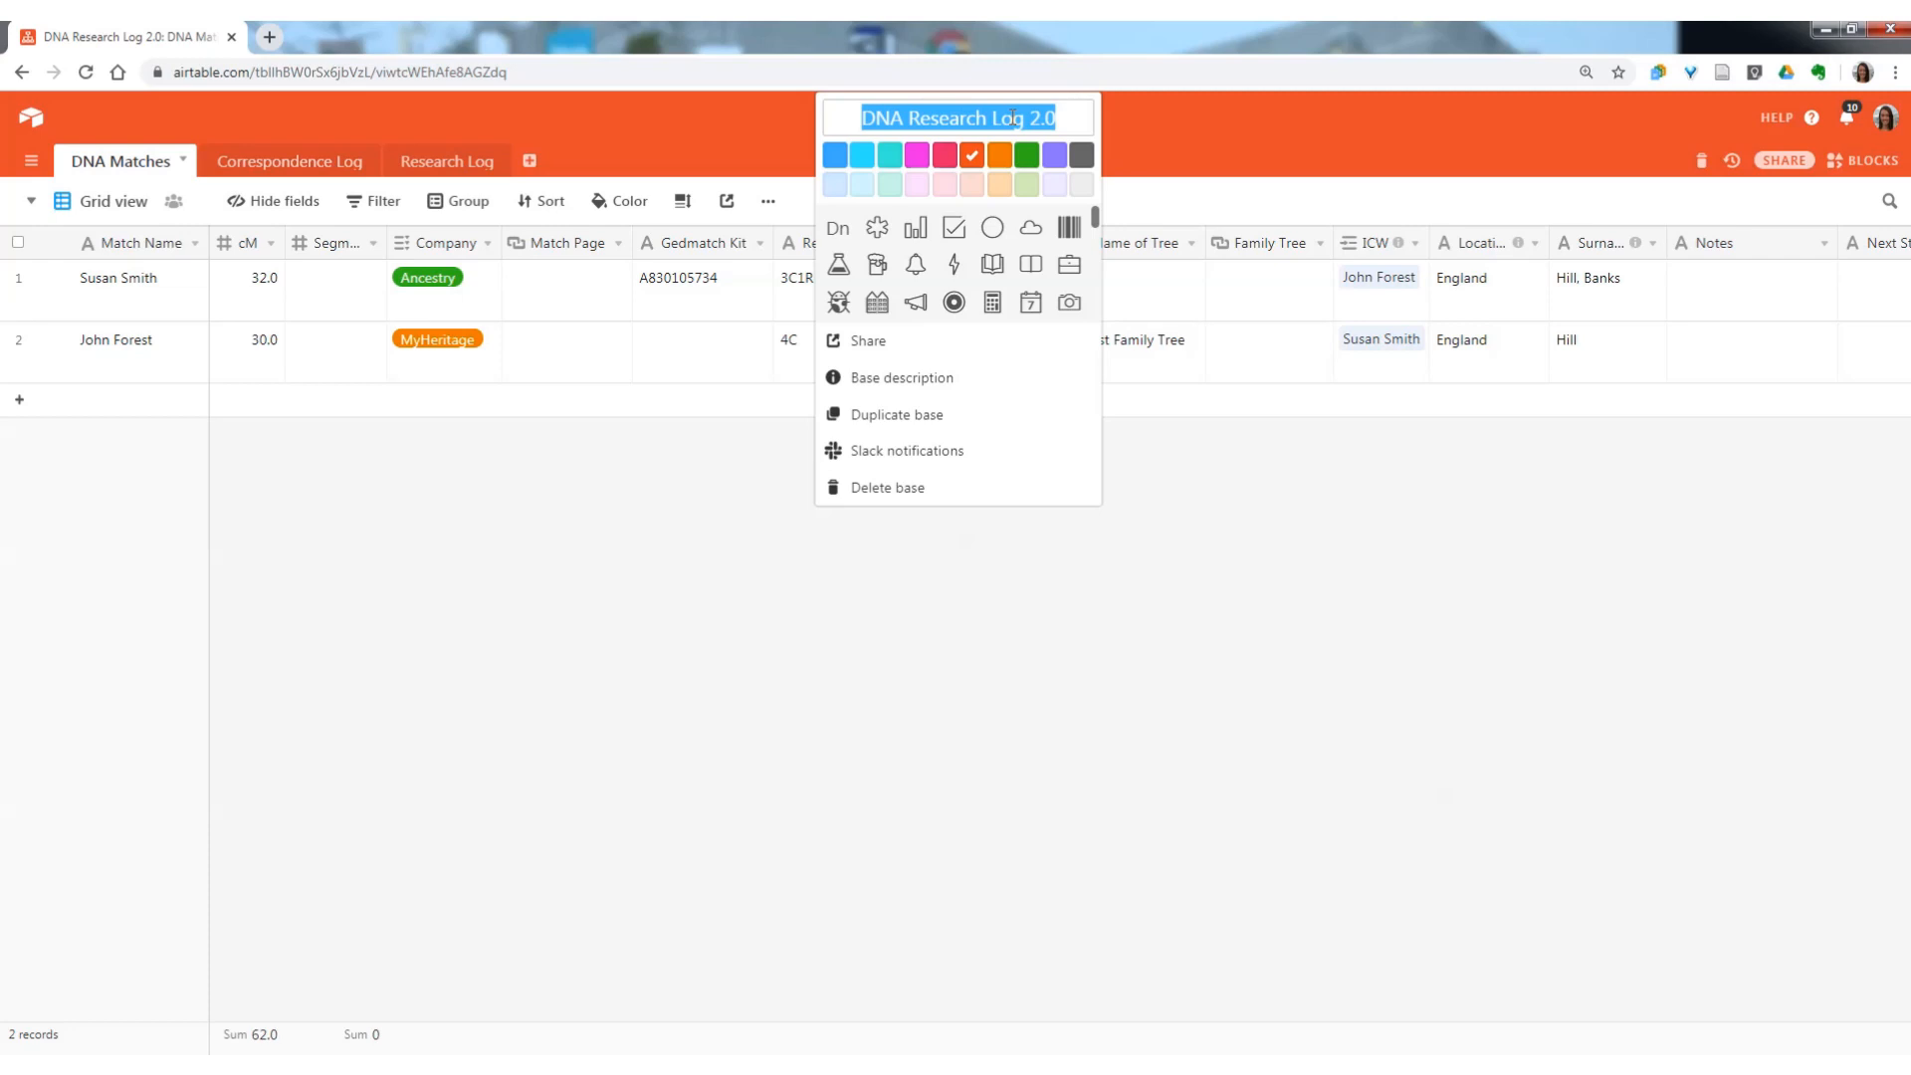
key(Right)
key(BackSpace)
key(BackSpace)
key(BackSpace)
key(BackSpace)
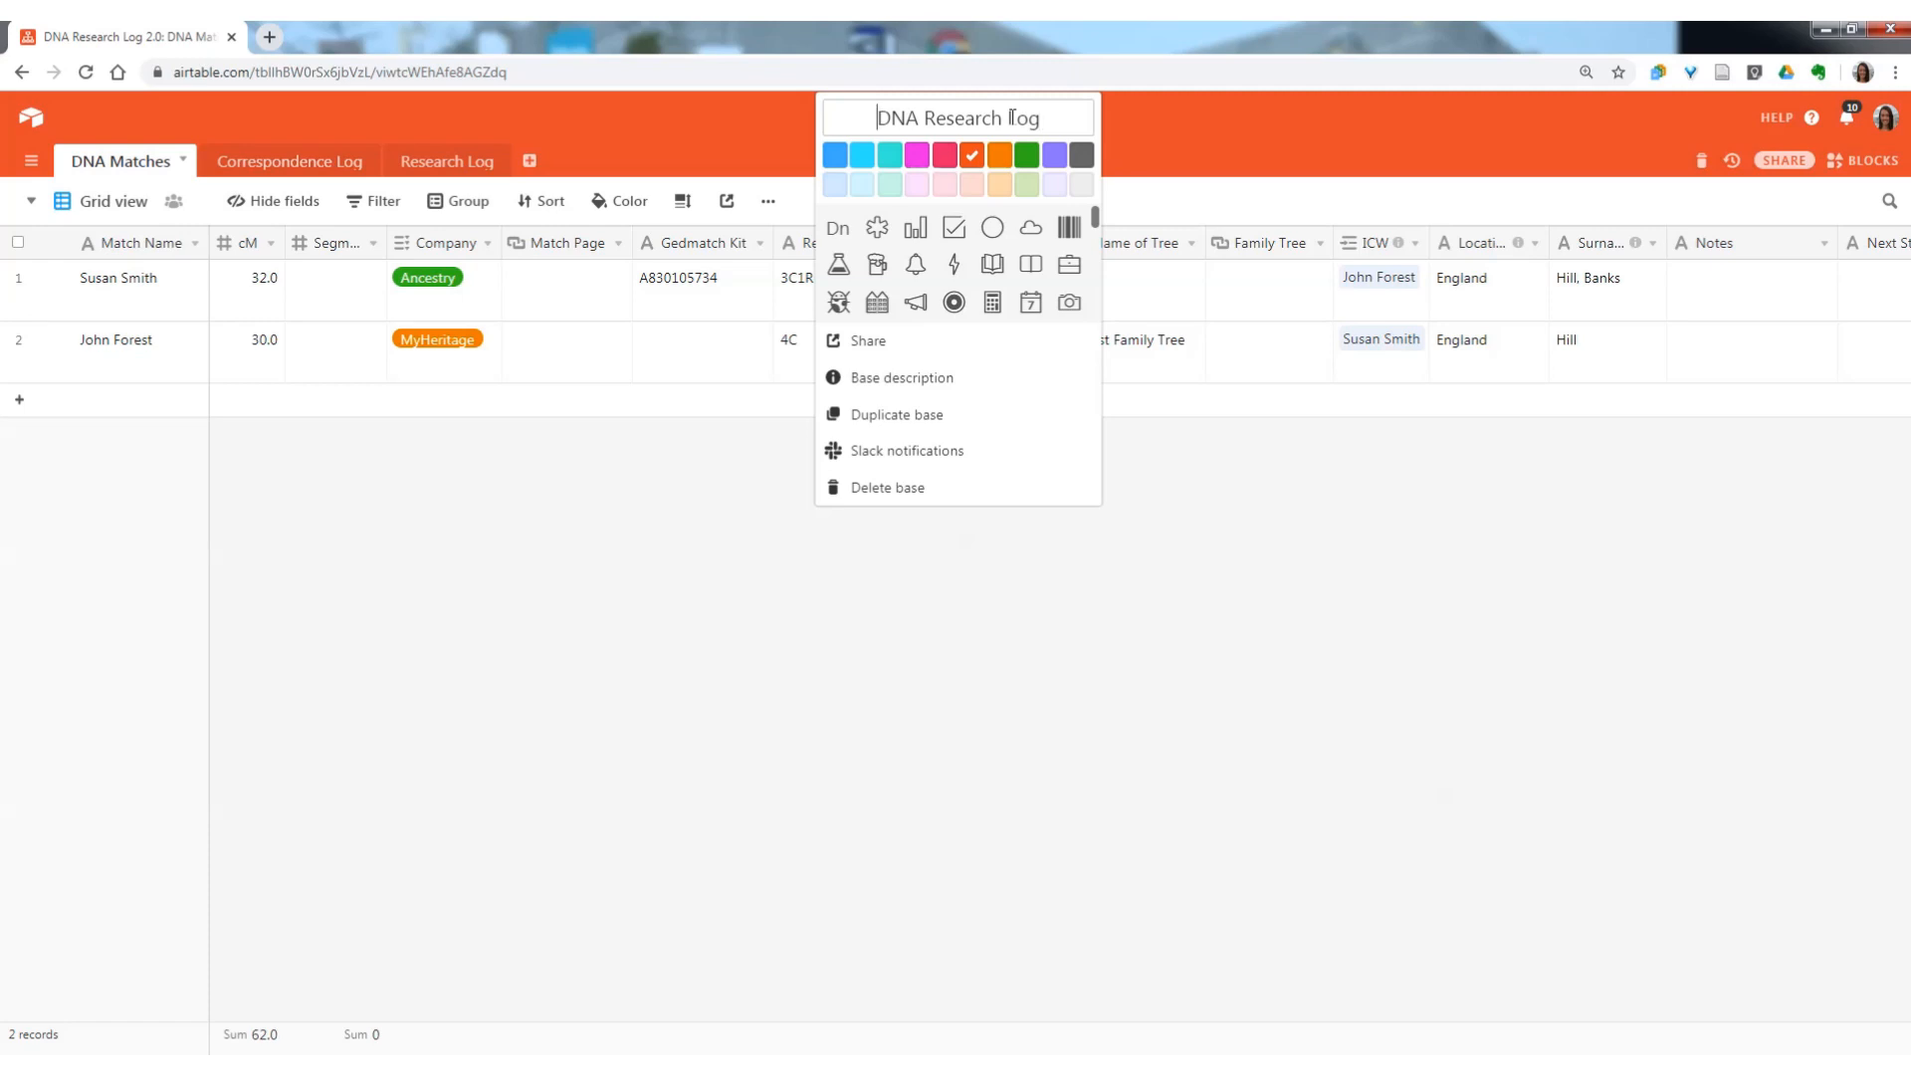
text(Joseph Hill)
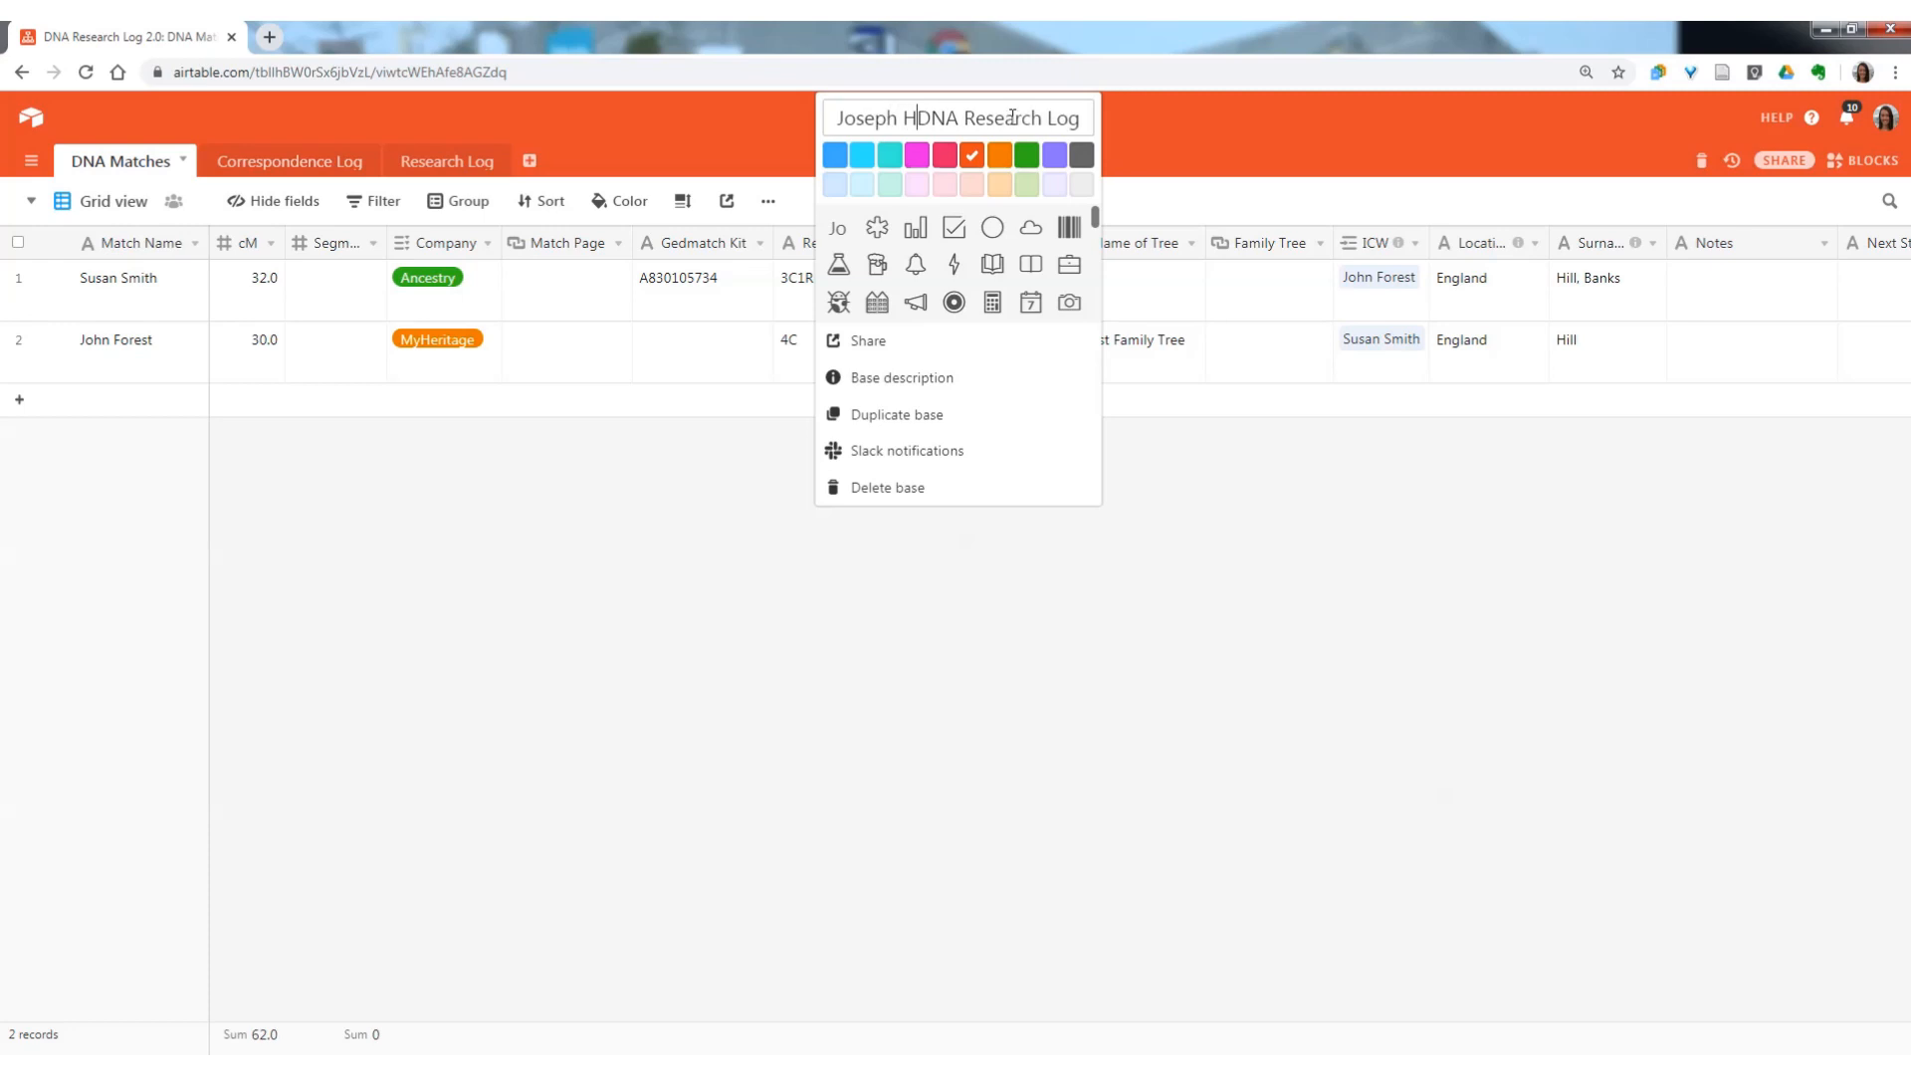
click(1054, 155)
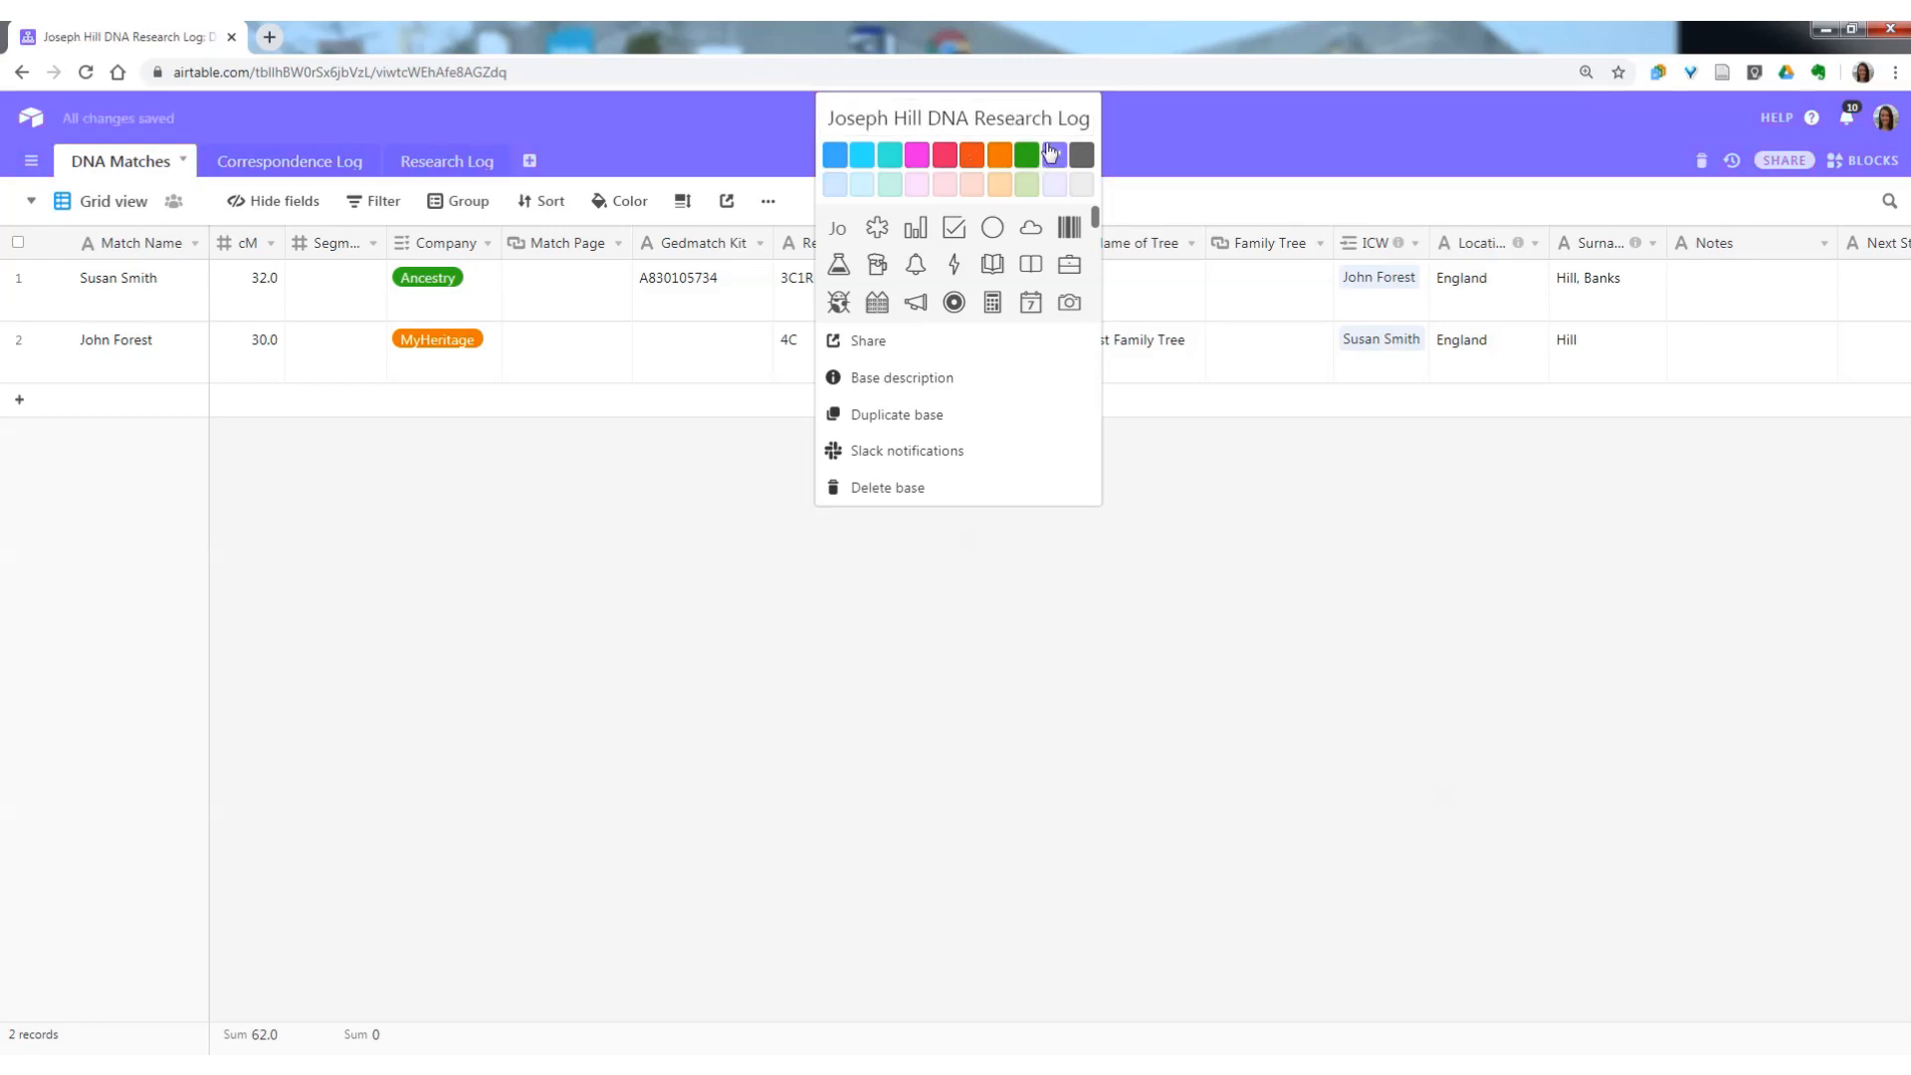
Save a base description starting "Research Objective: Who were the parents of", followed by the ancestor's name, birth year and "Lincolnshire, England?", and view it.
click(882, 378)
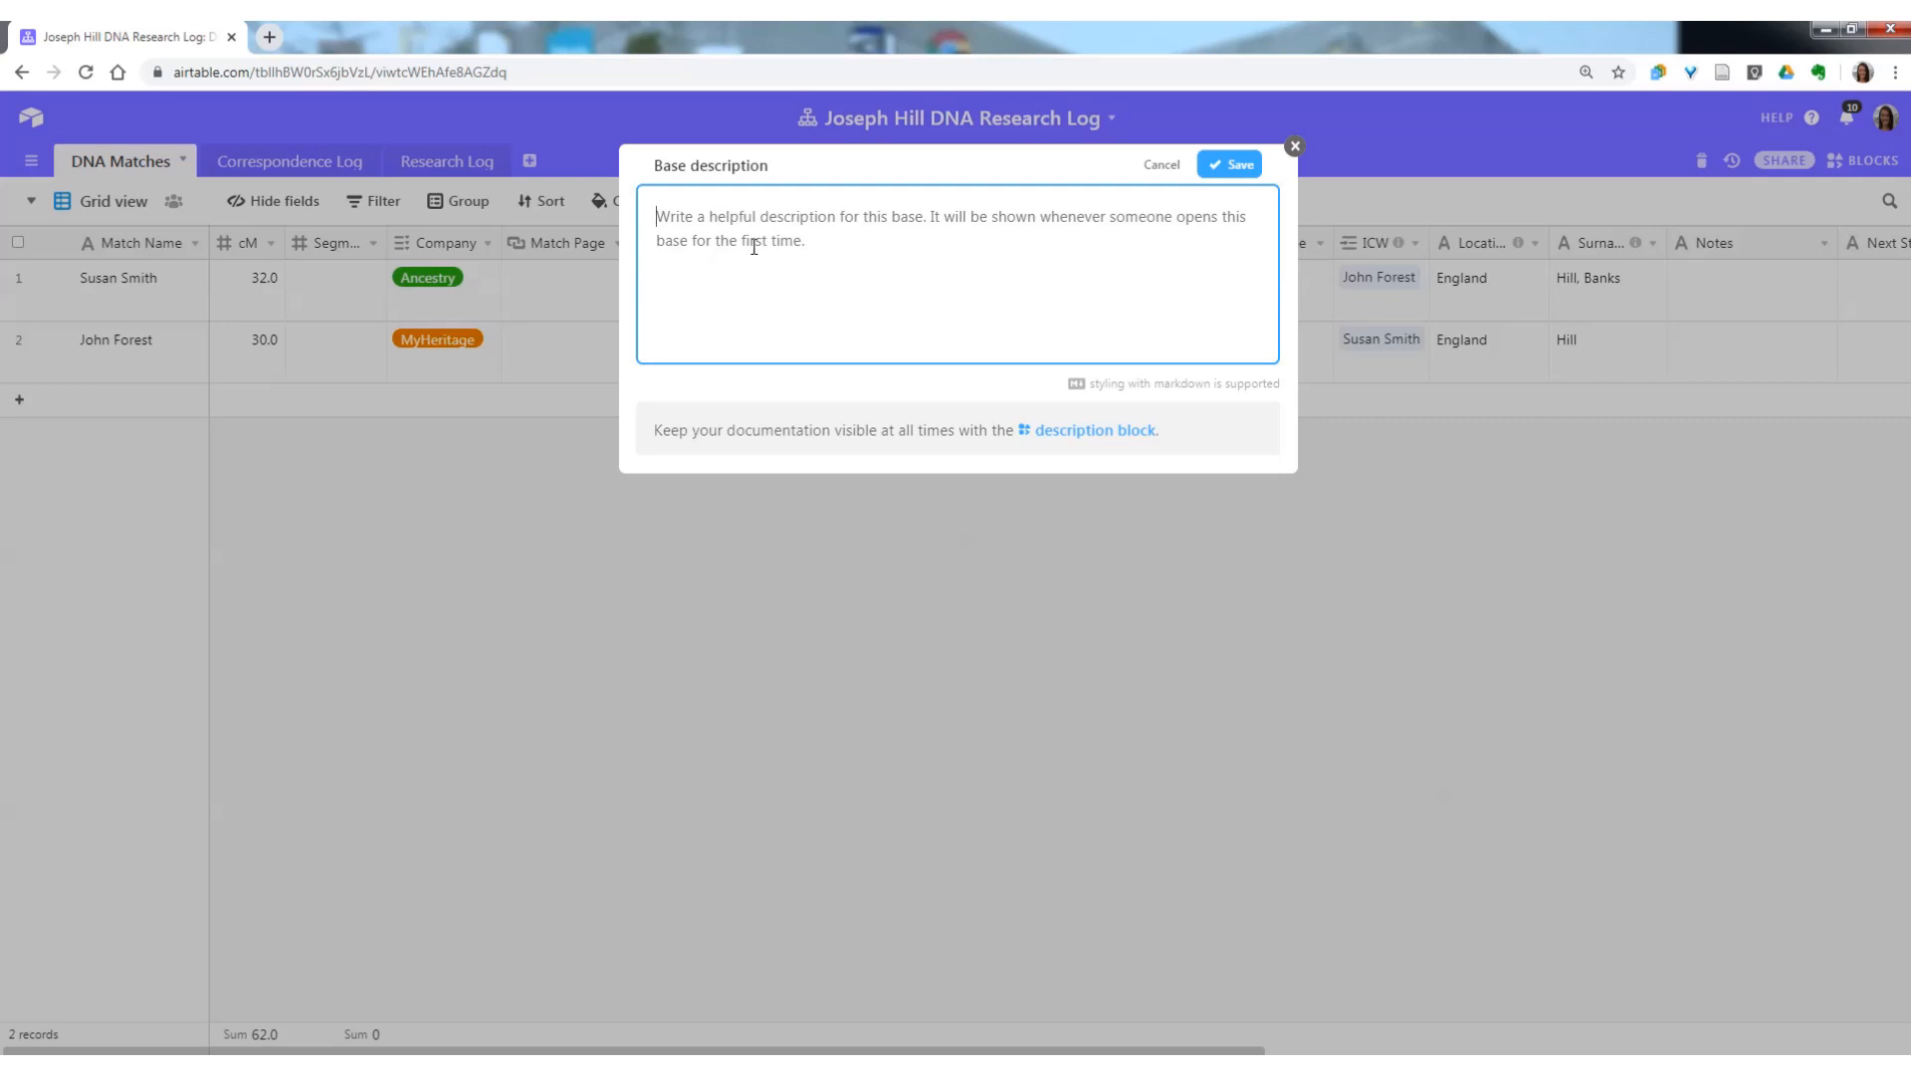
text(Resear)
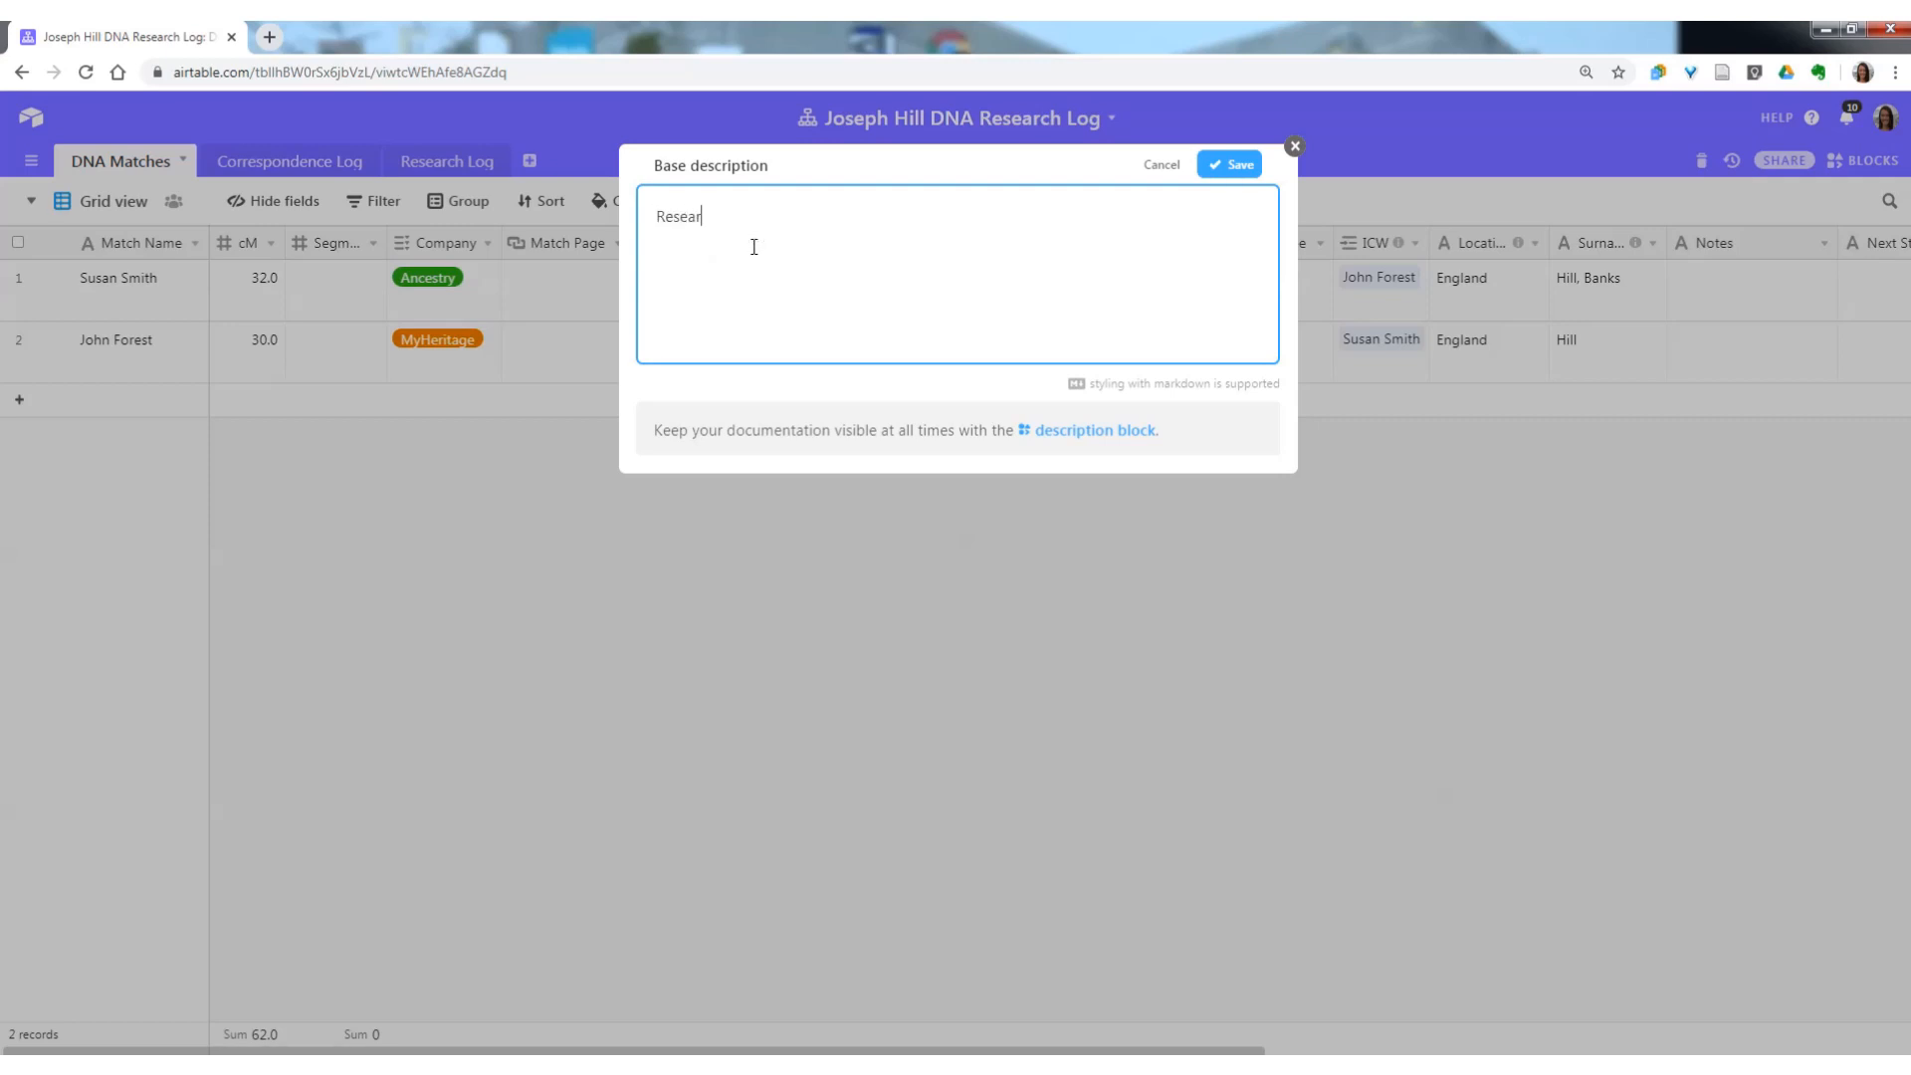
text(ch Objective: Who were the parents of )
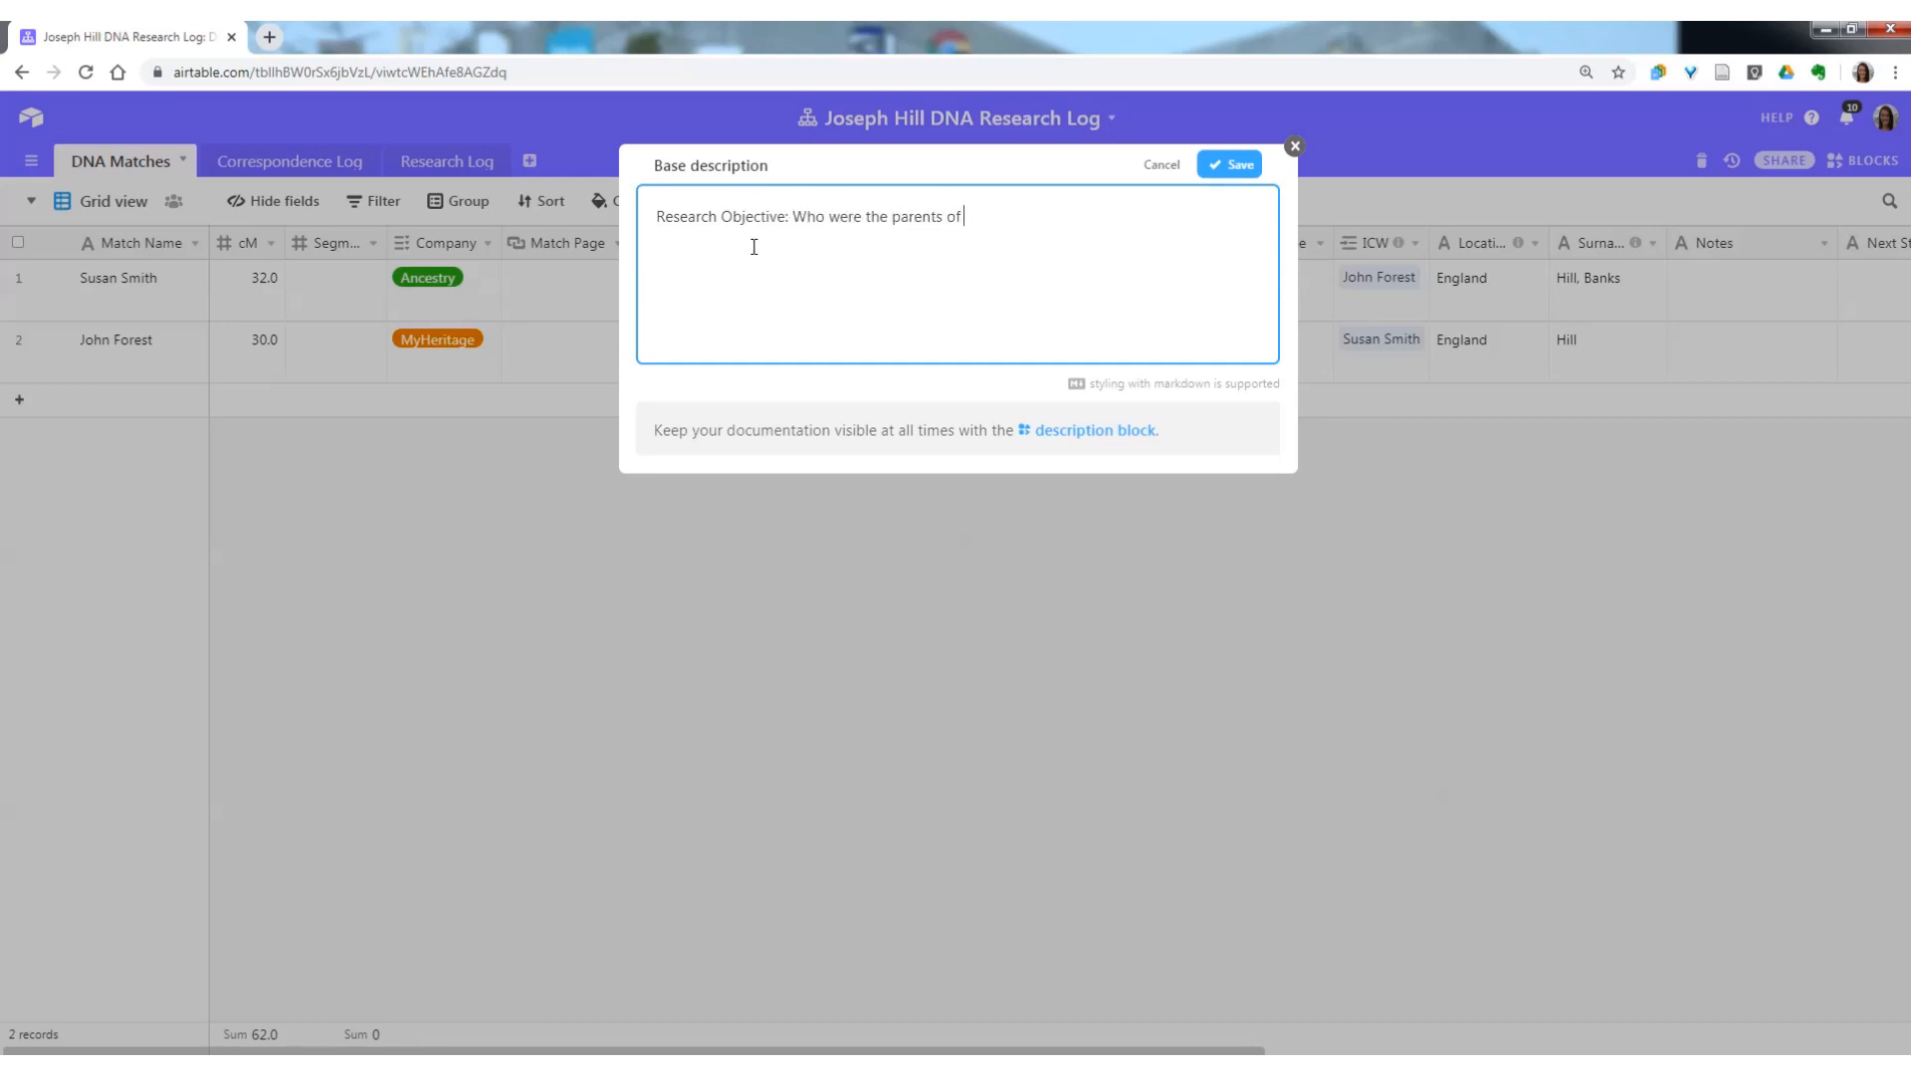
text(Joseph Hill, born 1820 in)
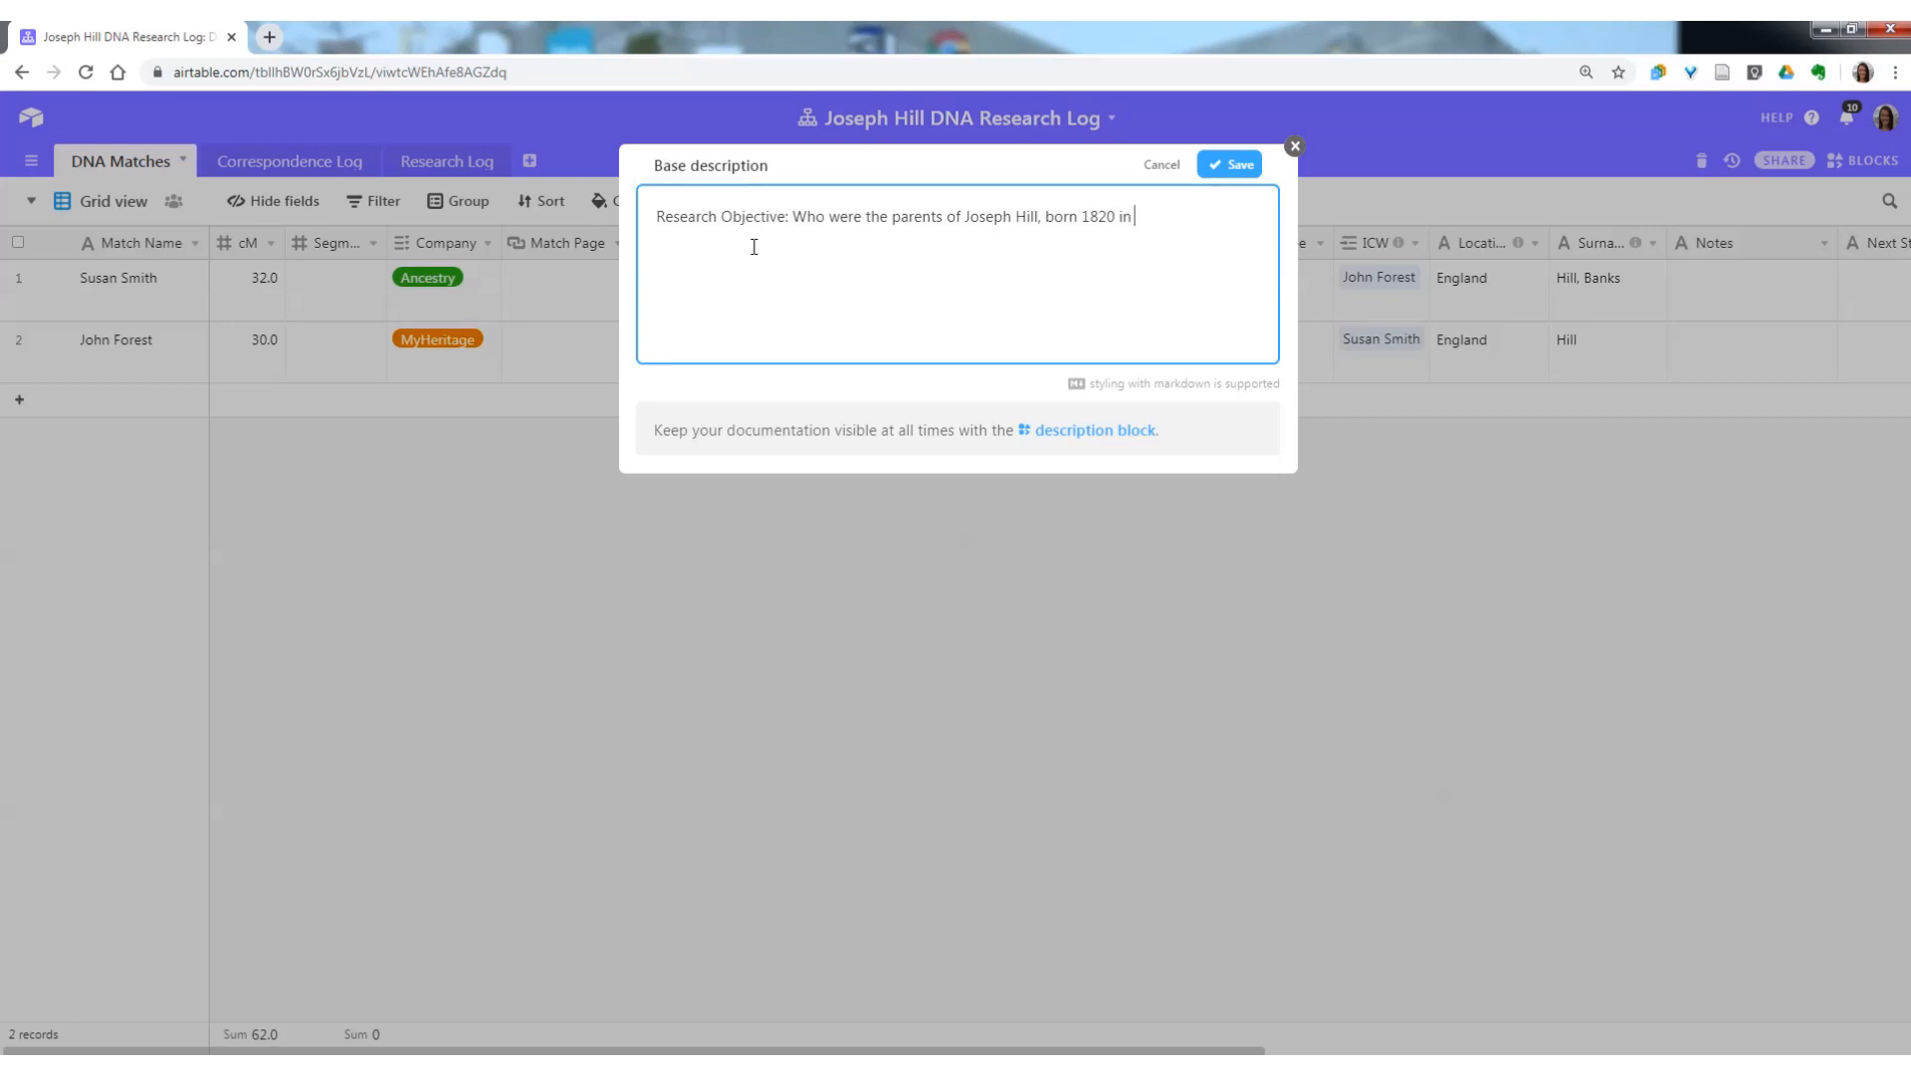
text( Lincolnshire, England.?)
click(1230, 165)
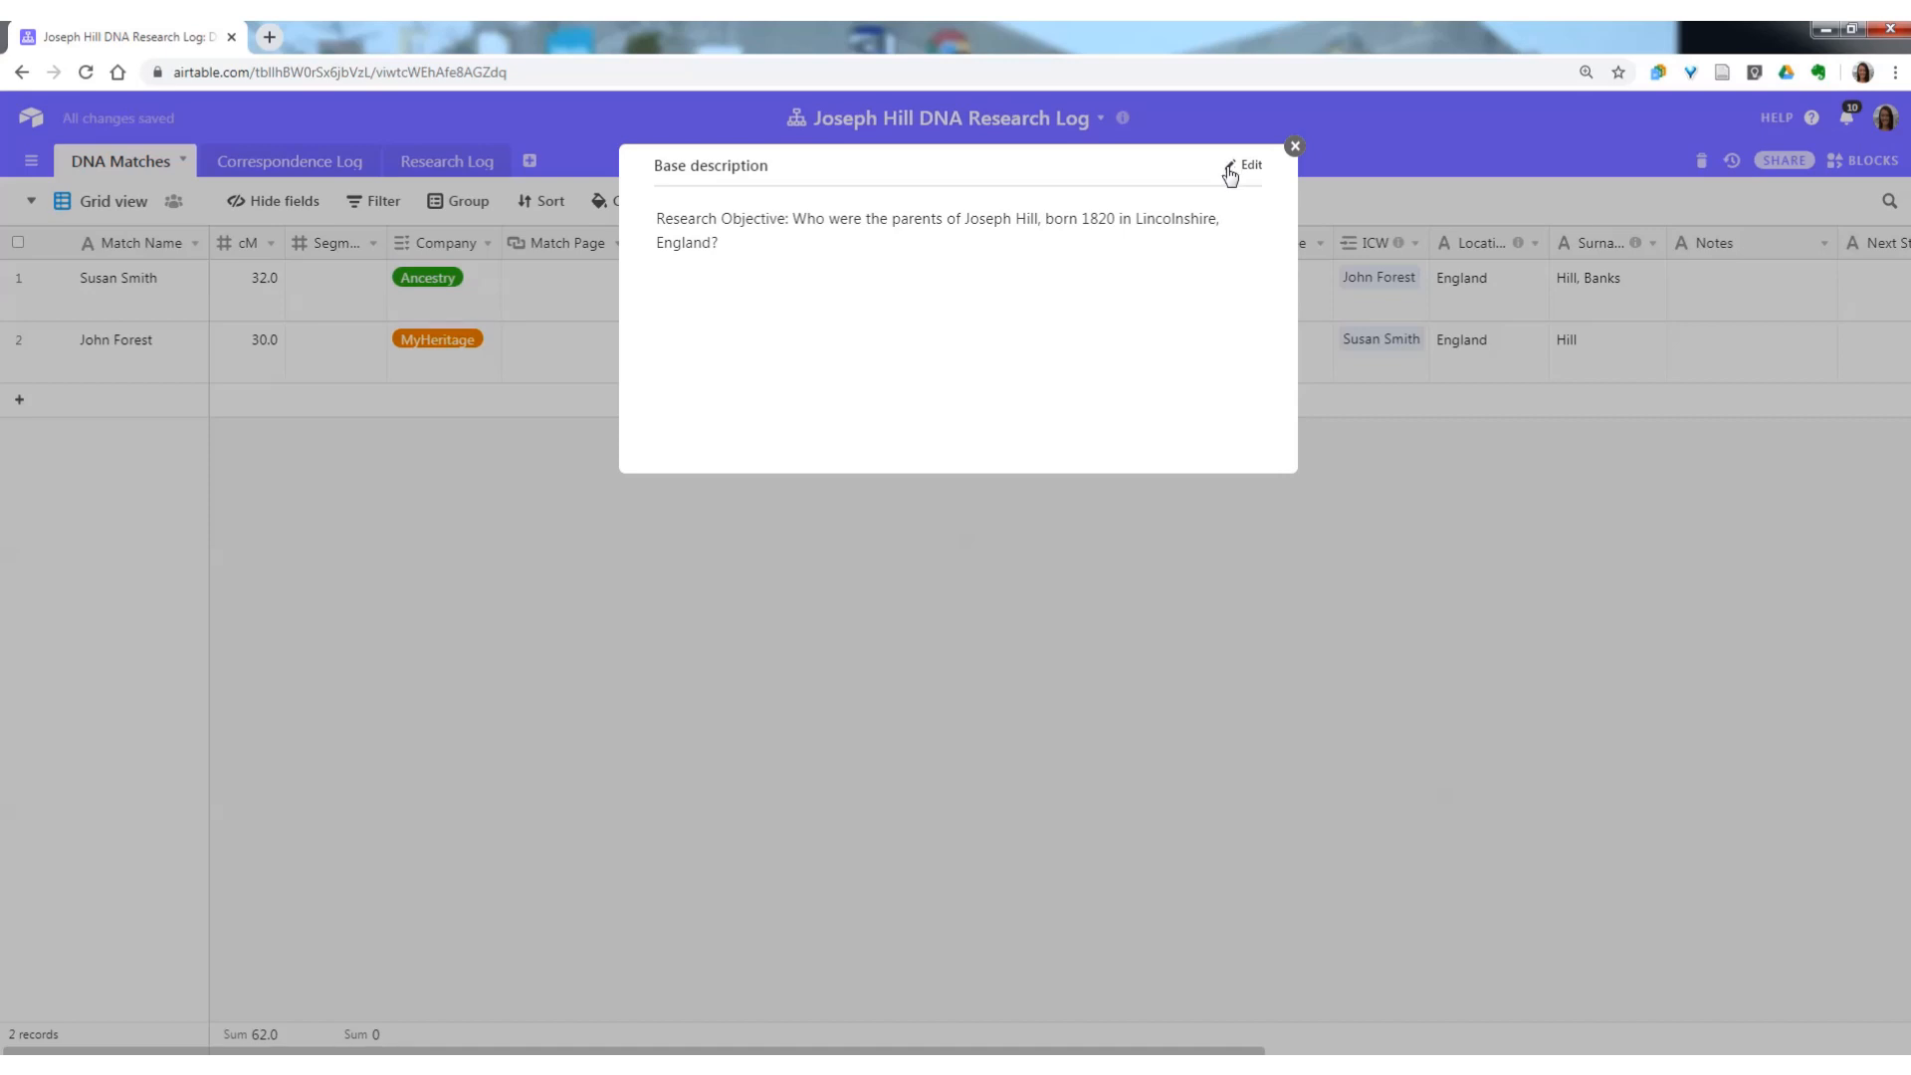
click(1294, 148)
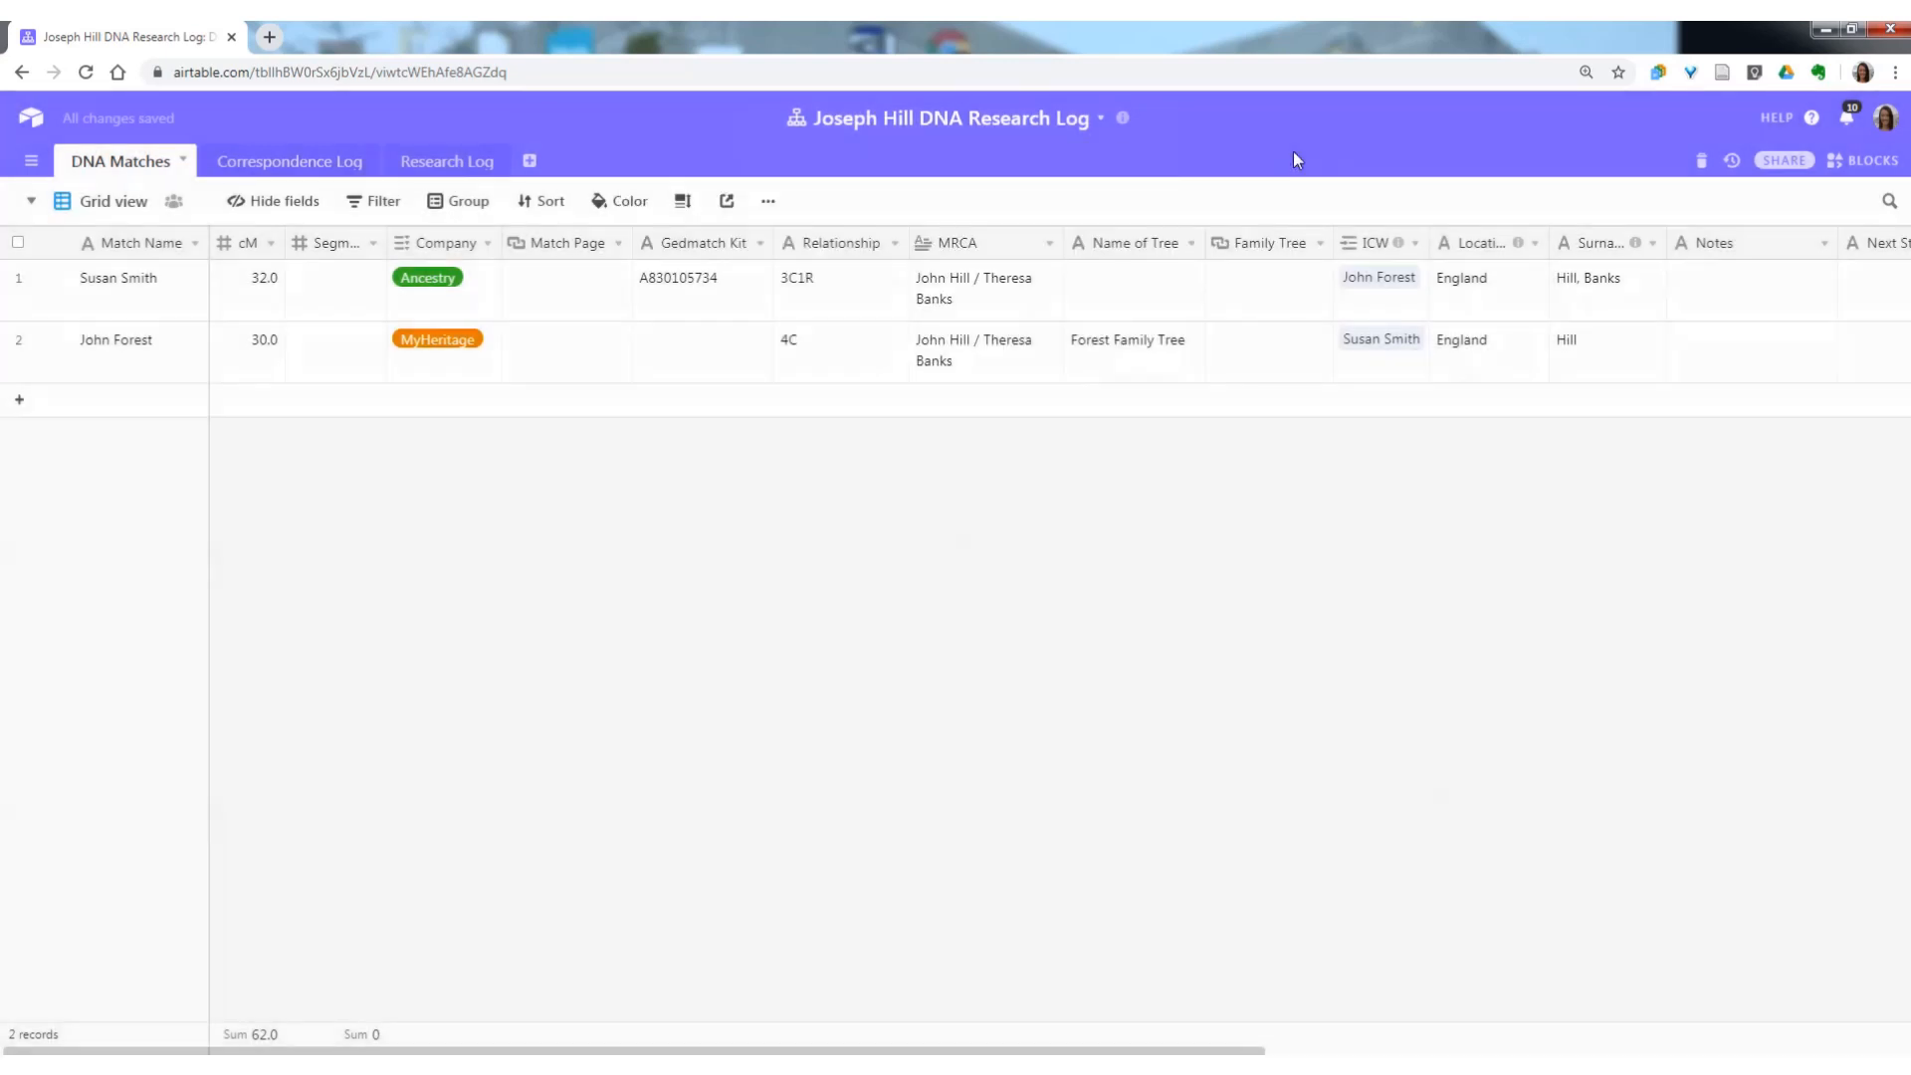
click(1123, 119)
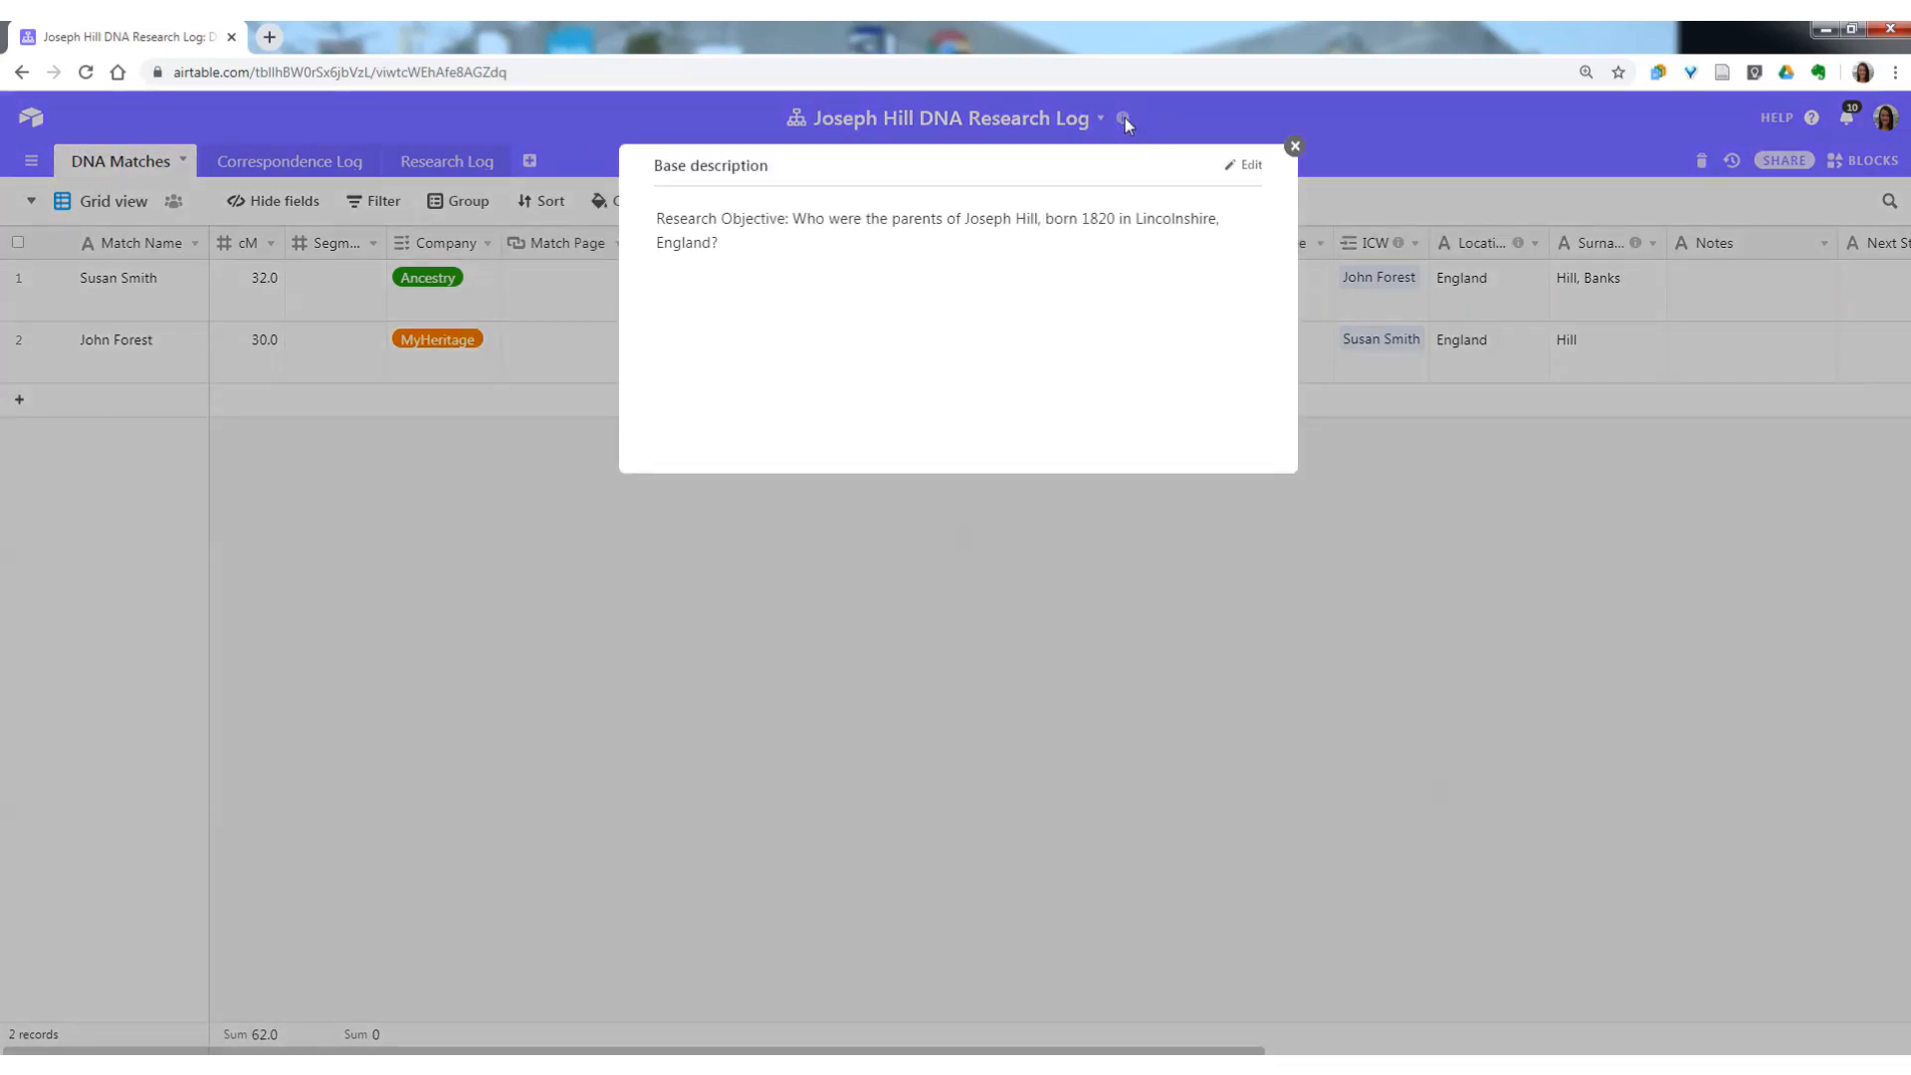
click(1294, 148)
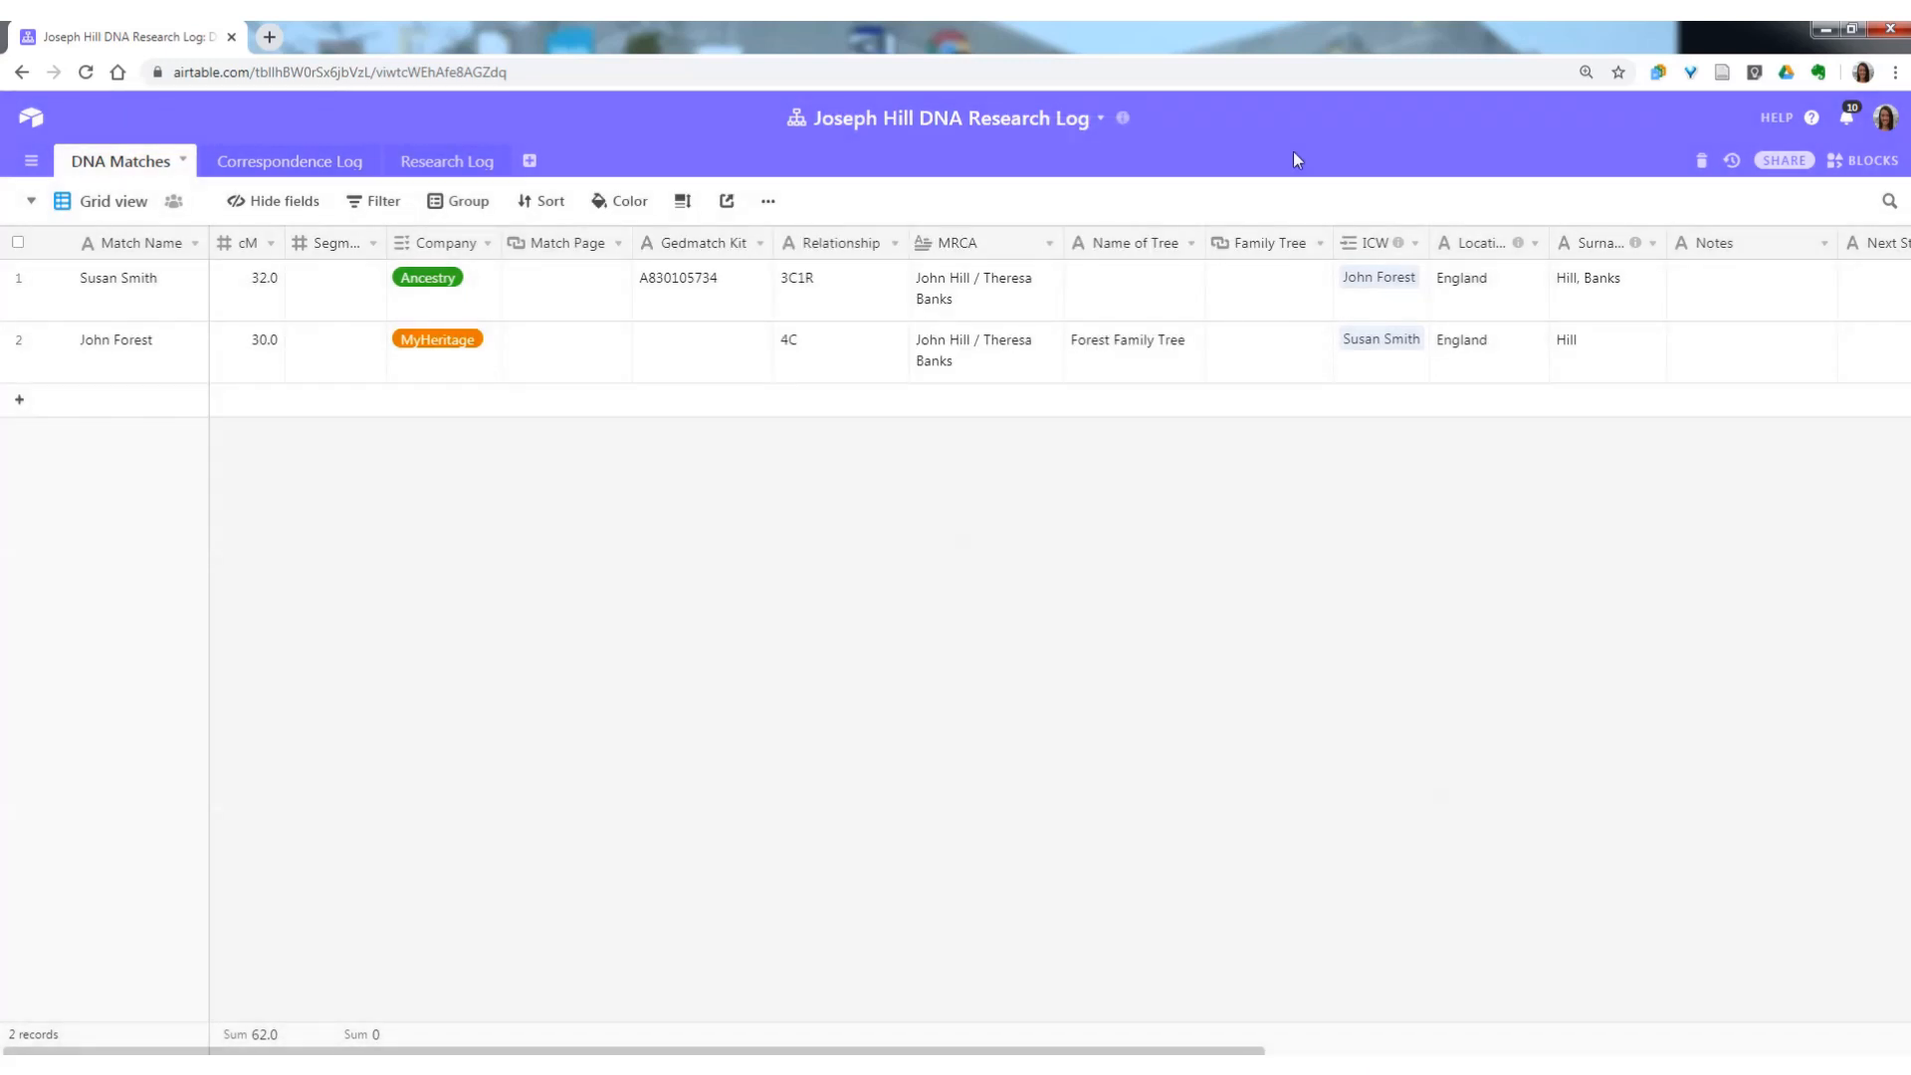
Add a third DNA Matches record with the match's initials, "managed by" and the manager's full name as its Match Name.
click(20, 400)
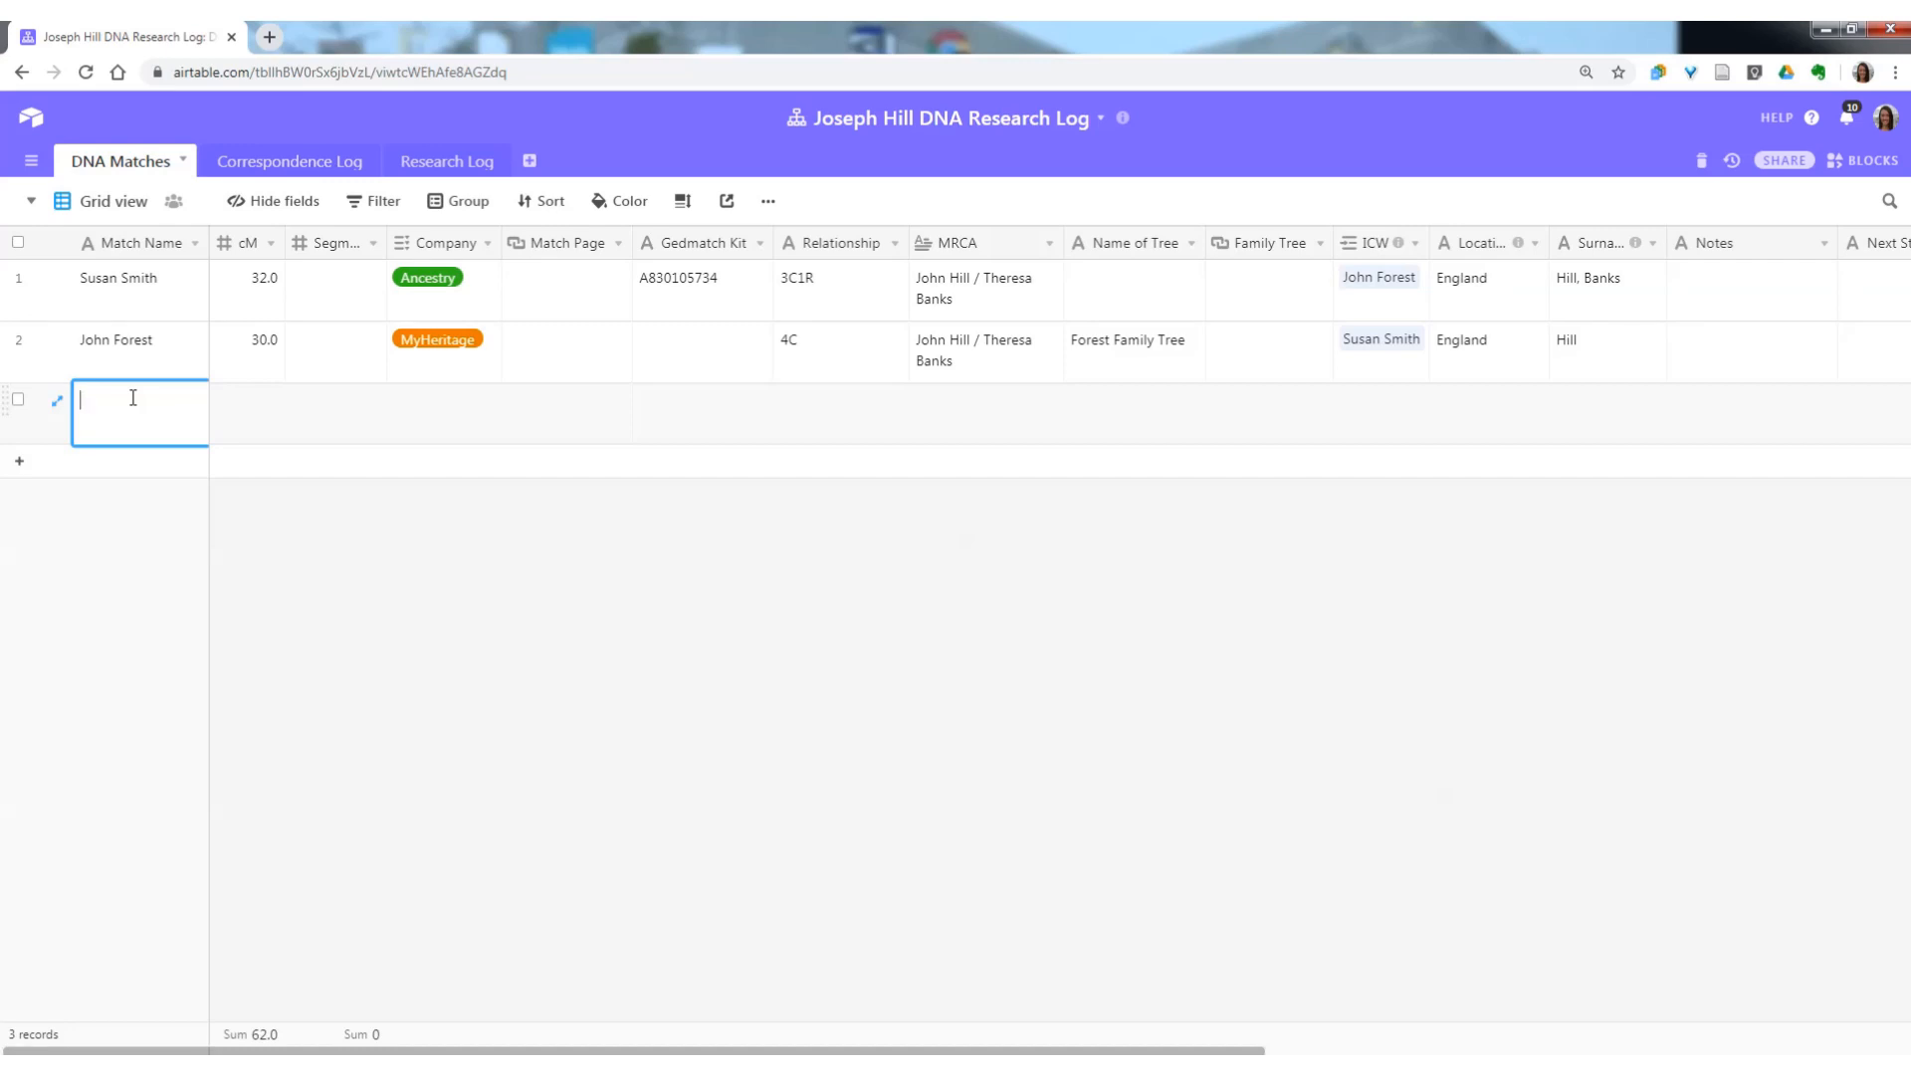
text(D.H>)
key(BackSpace)
key(BackSpace)
key(Tab)
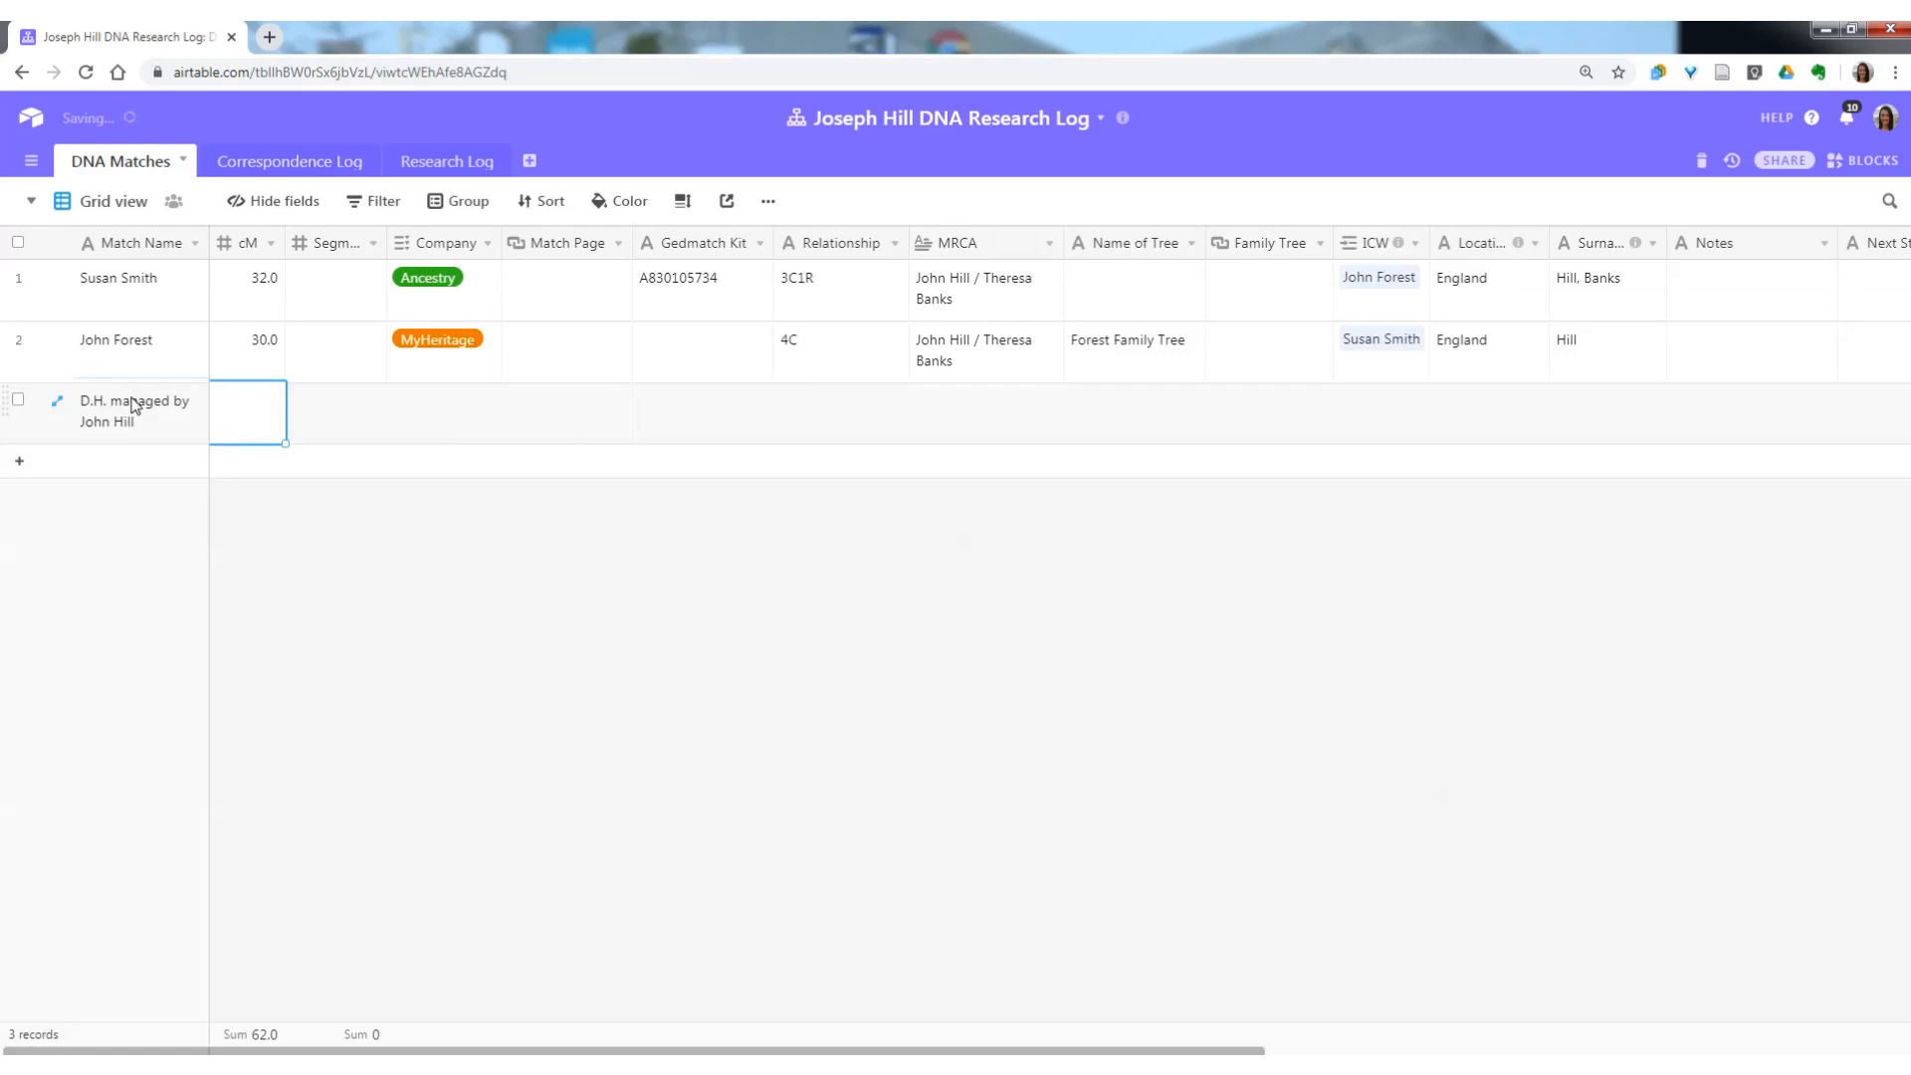
Insert a single line text field named Admin directly before the cM field in DNA Matches.
click(232, 251)
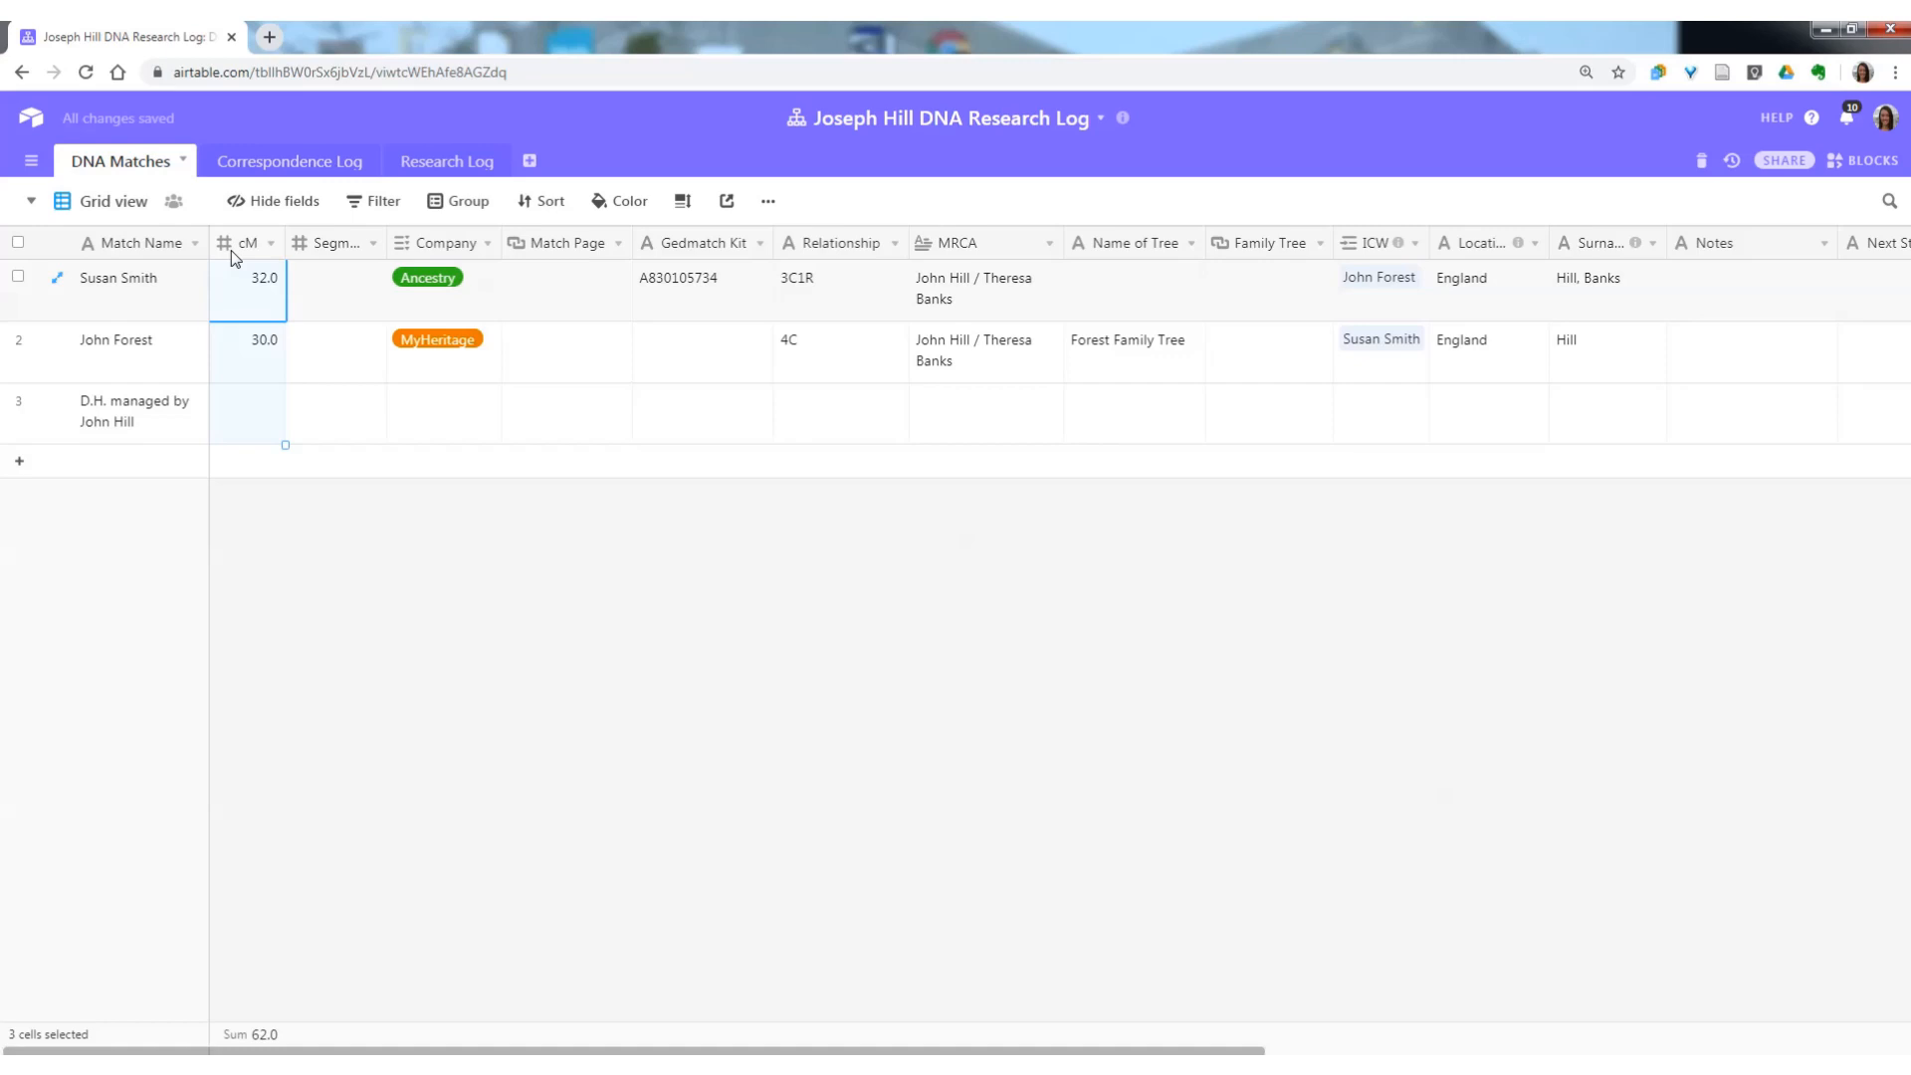
right_click(235, 255)
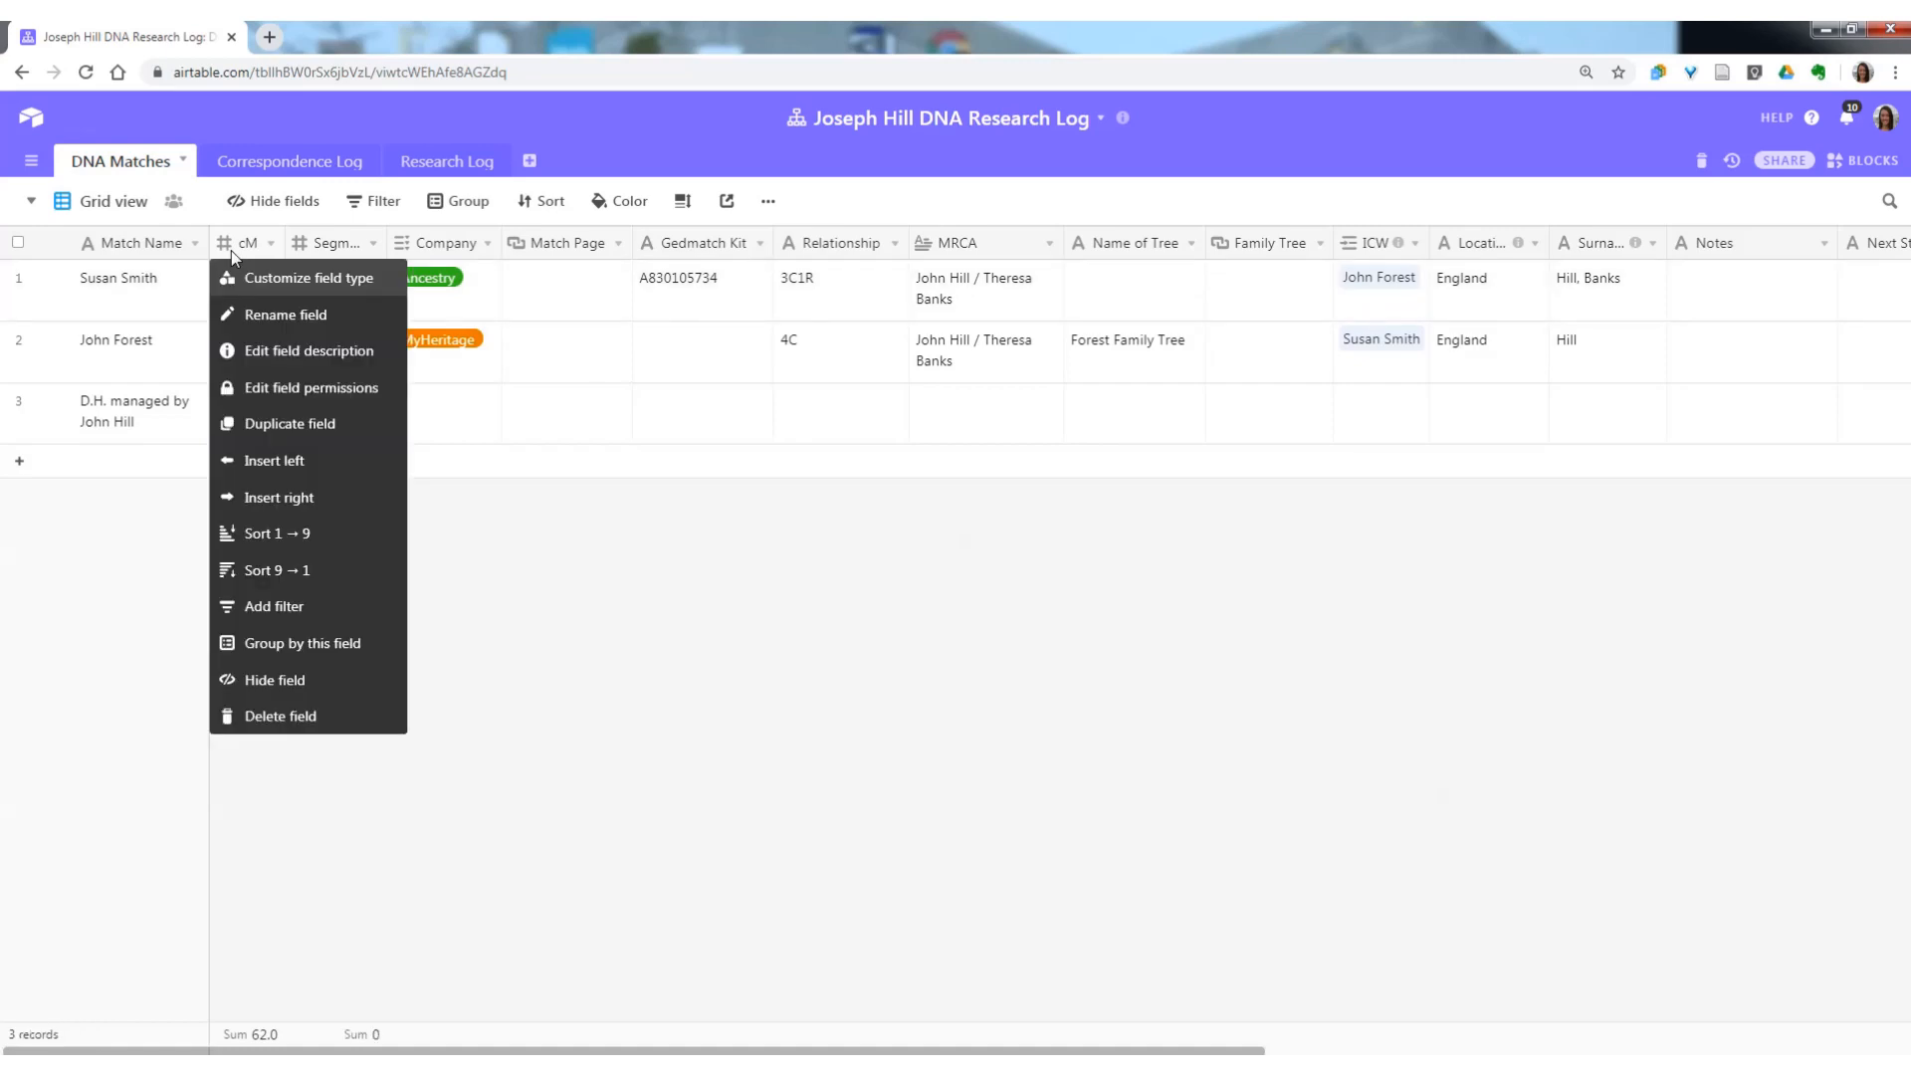
click(288, 461)
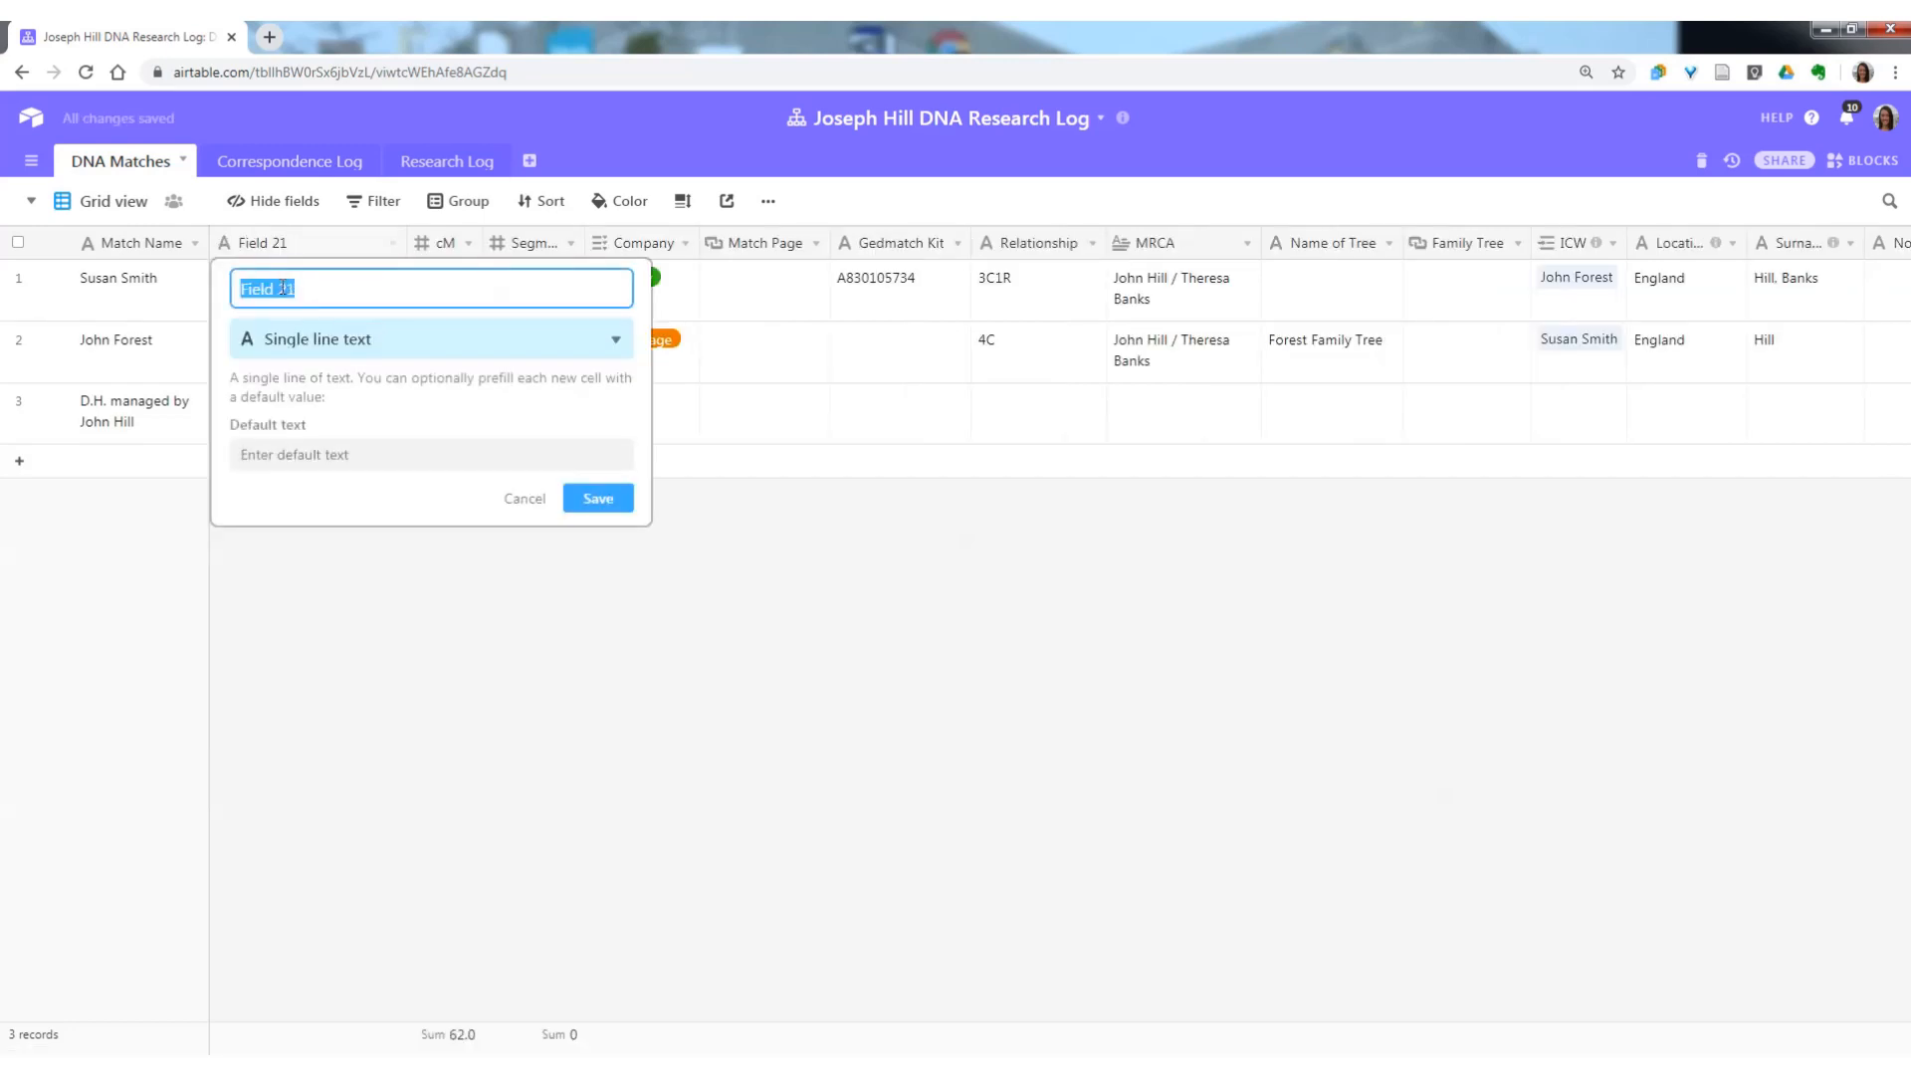
text(Admin)
key(Return)
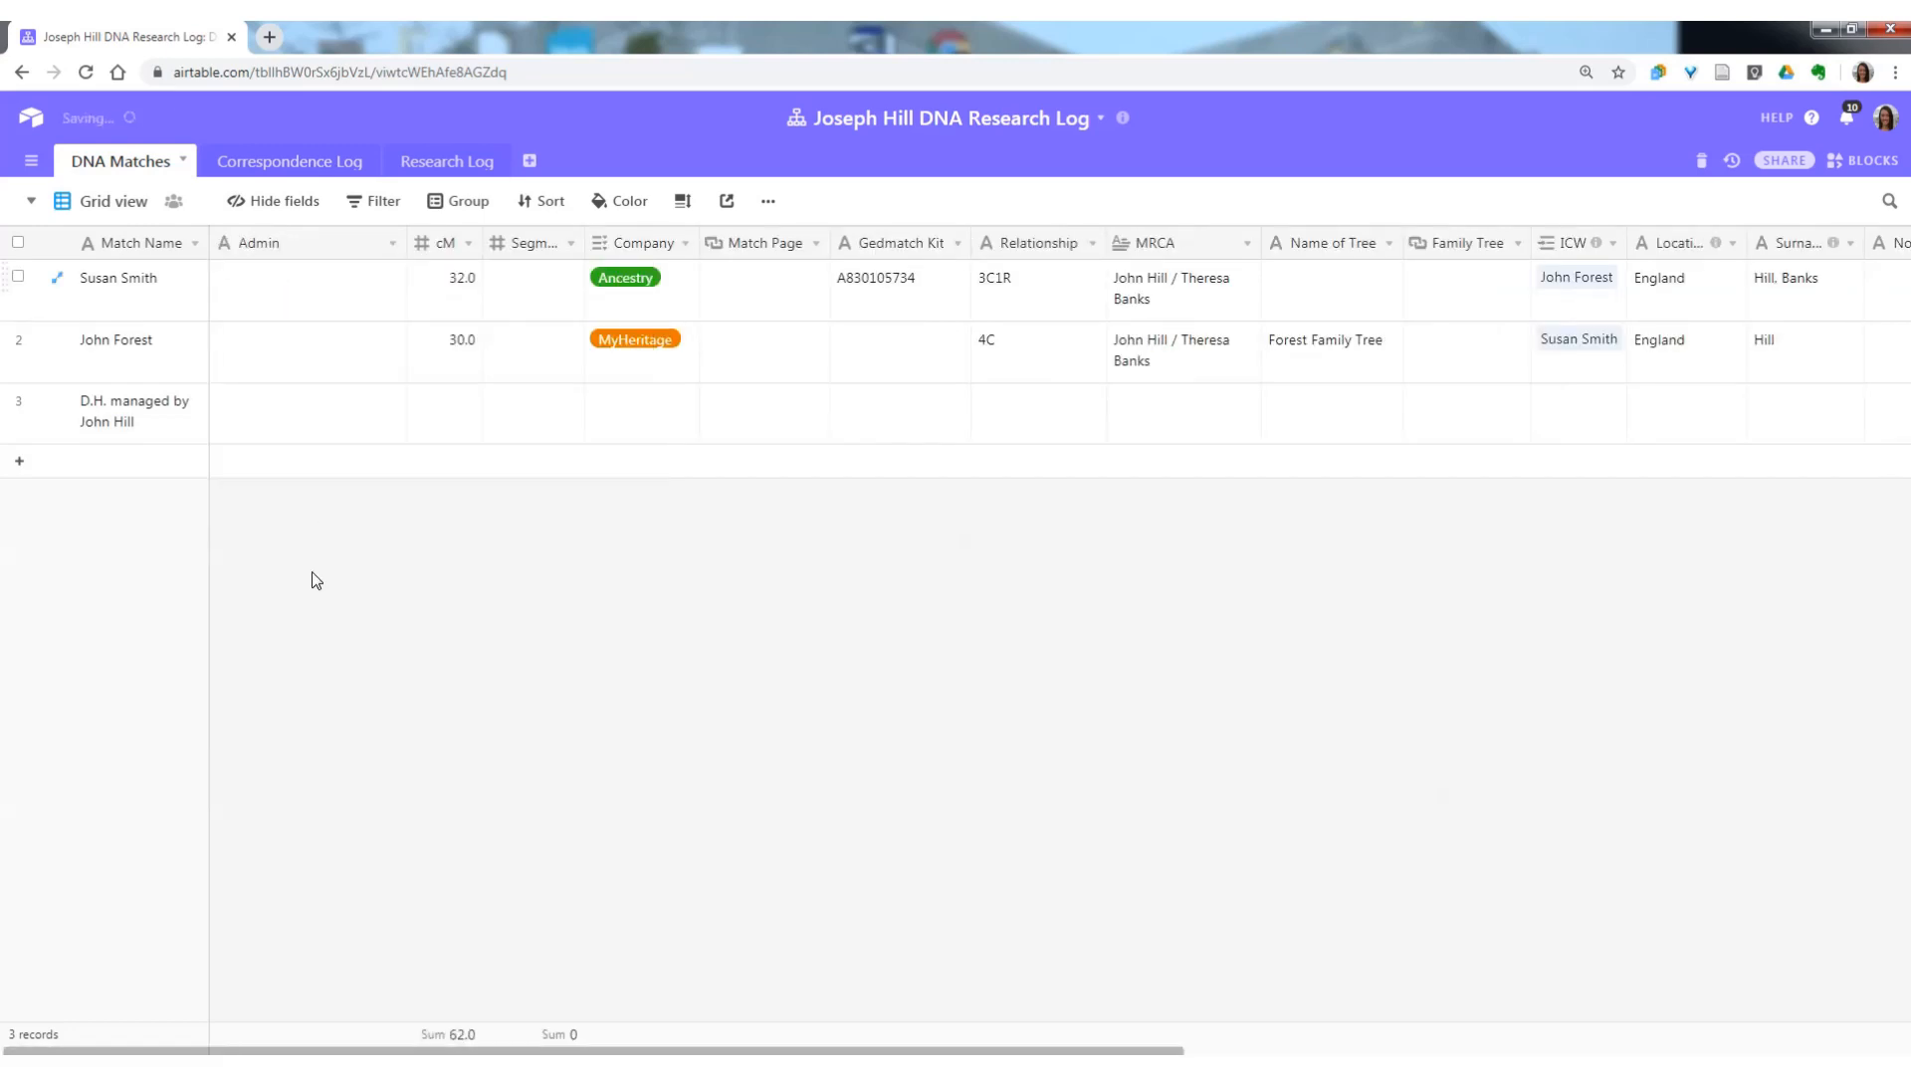
Enter the manager's full name in the Admin field of the third match record.
click(273, 420)
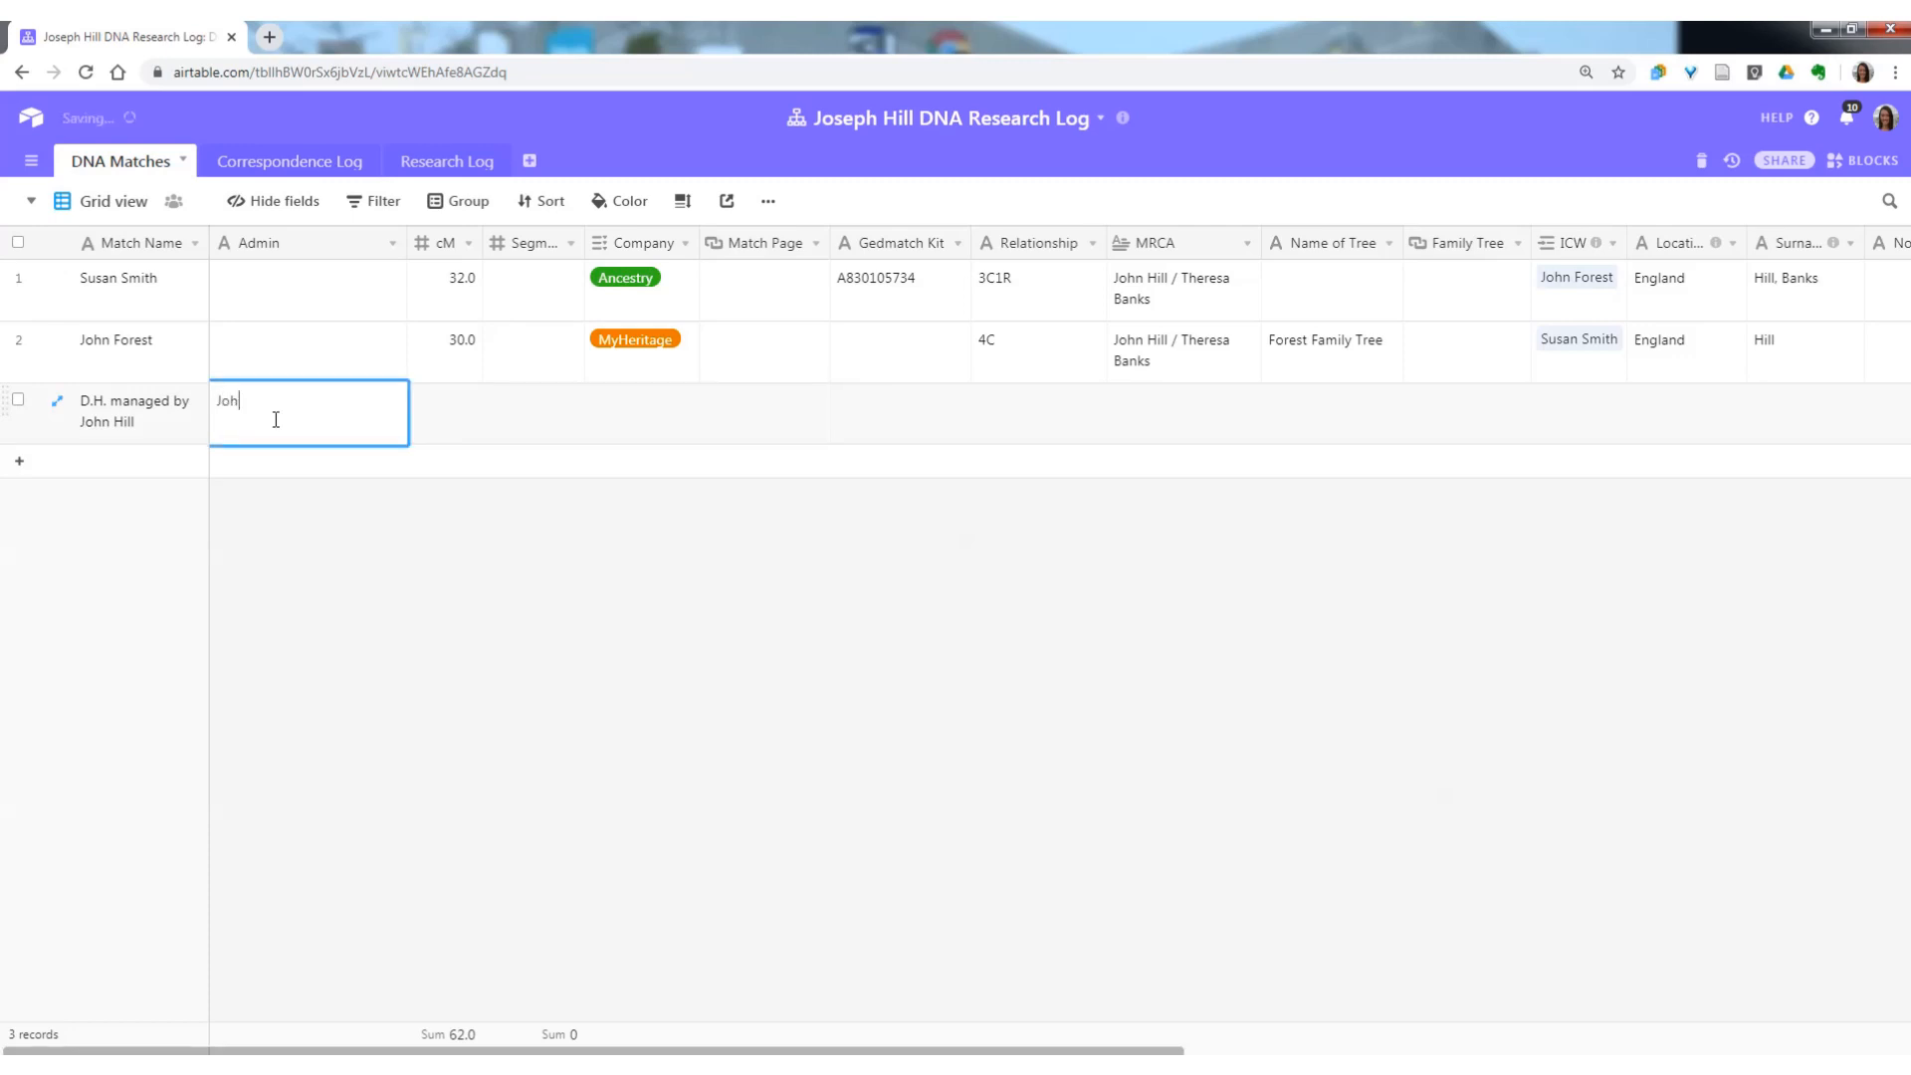
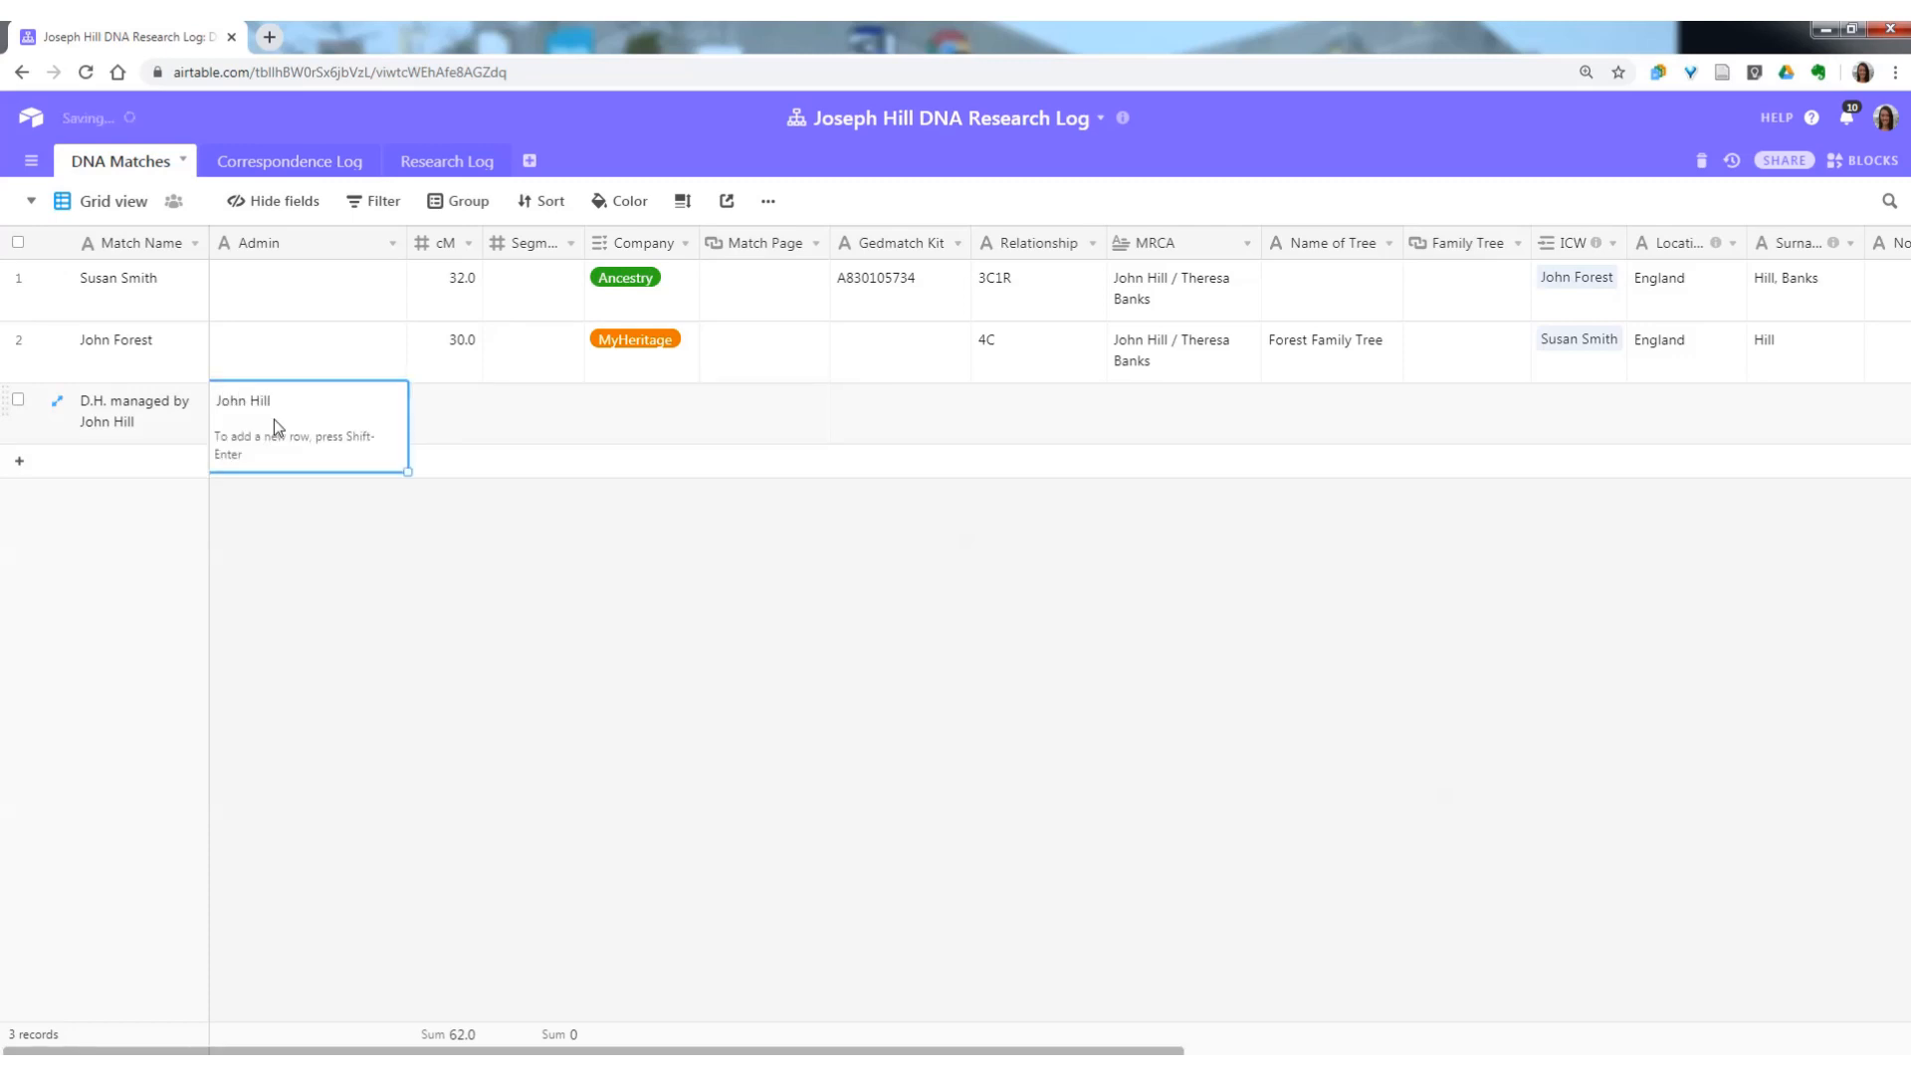
click(329, 353)
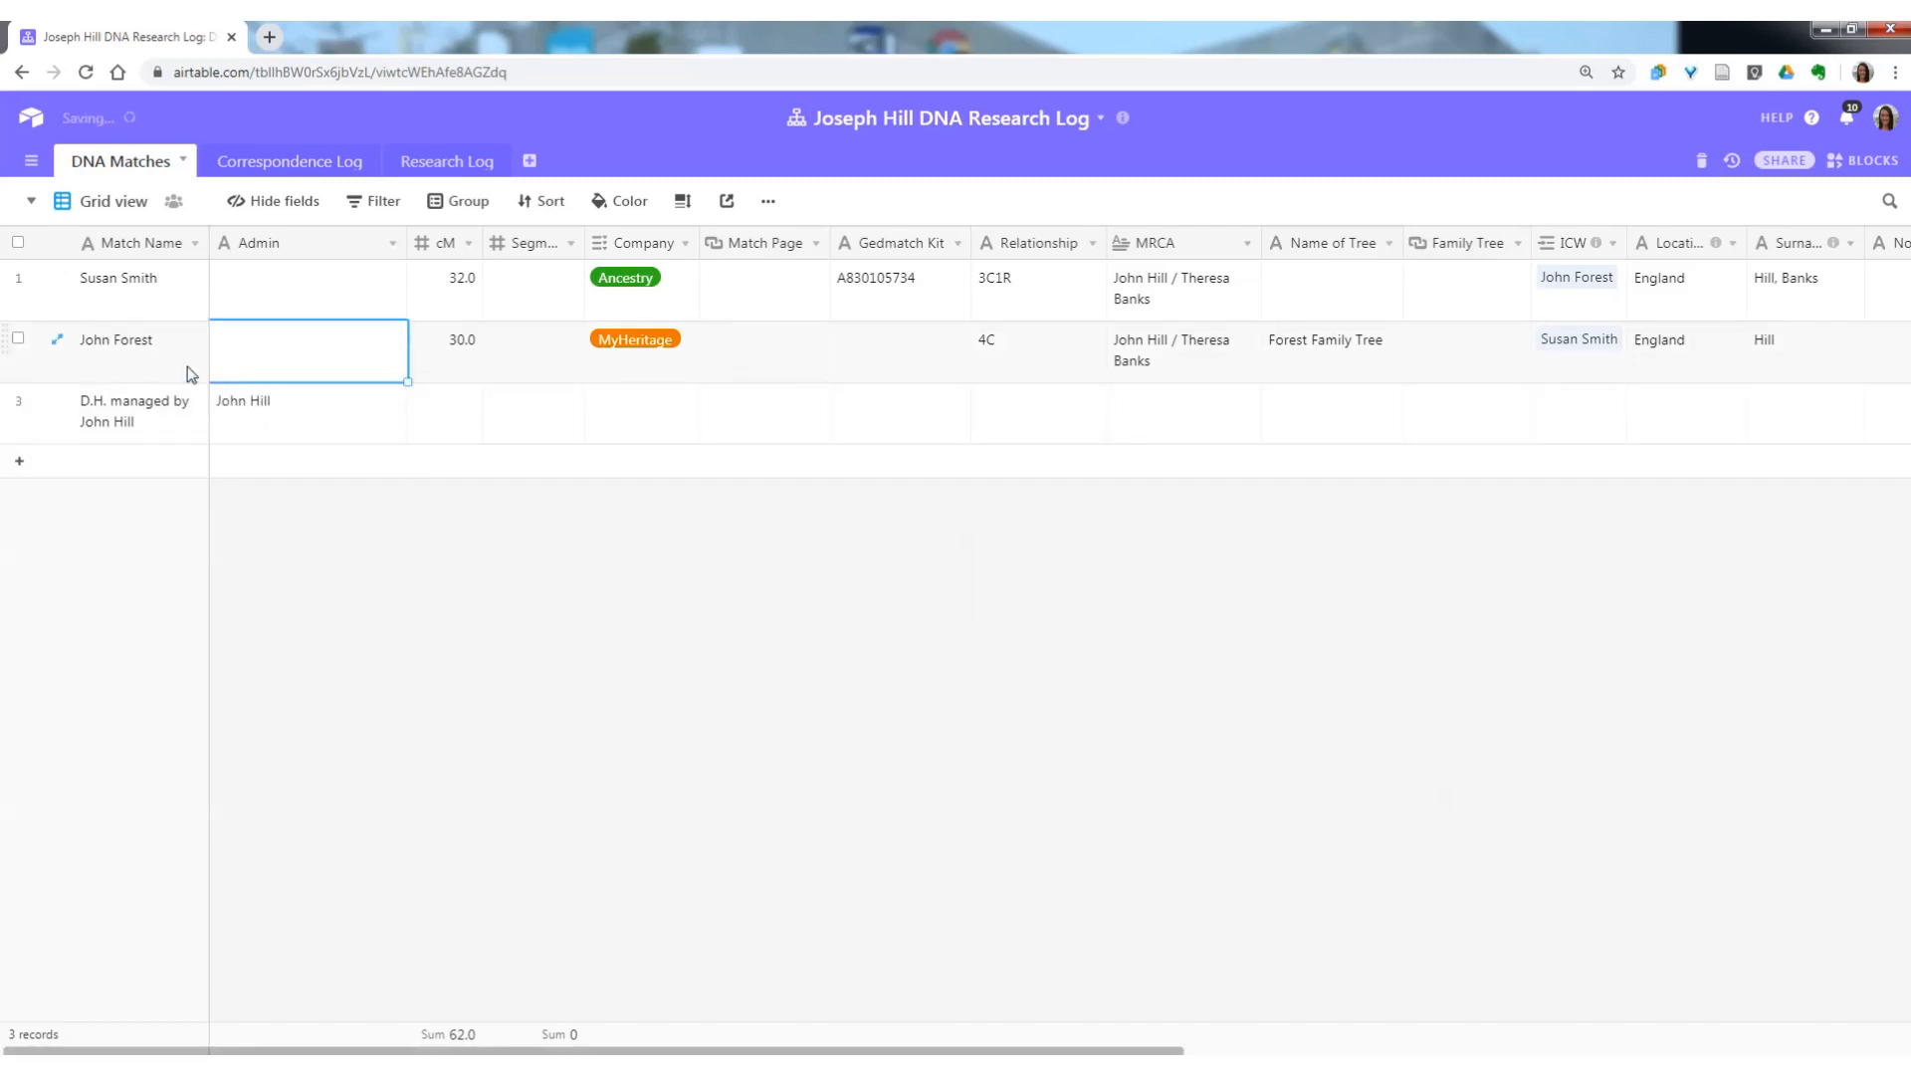
Check the Admin field in the Correspondence Log table, and delete the Admin field from DNA Matches.
click(307, 169)
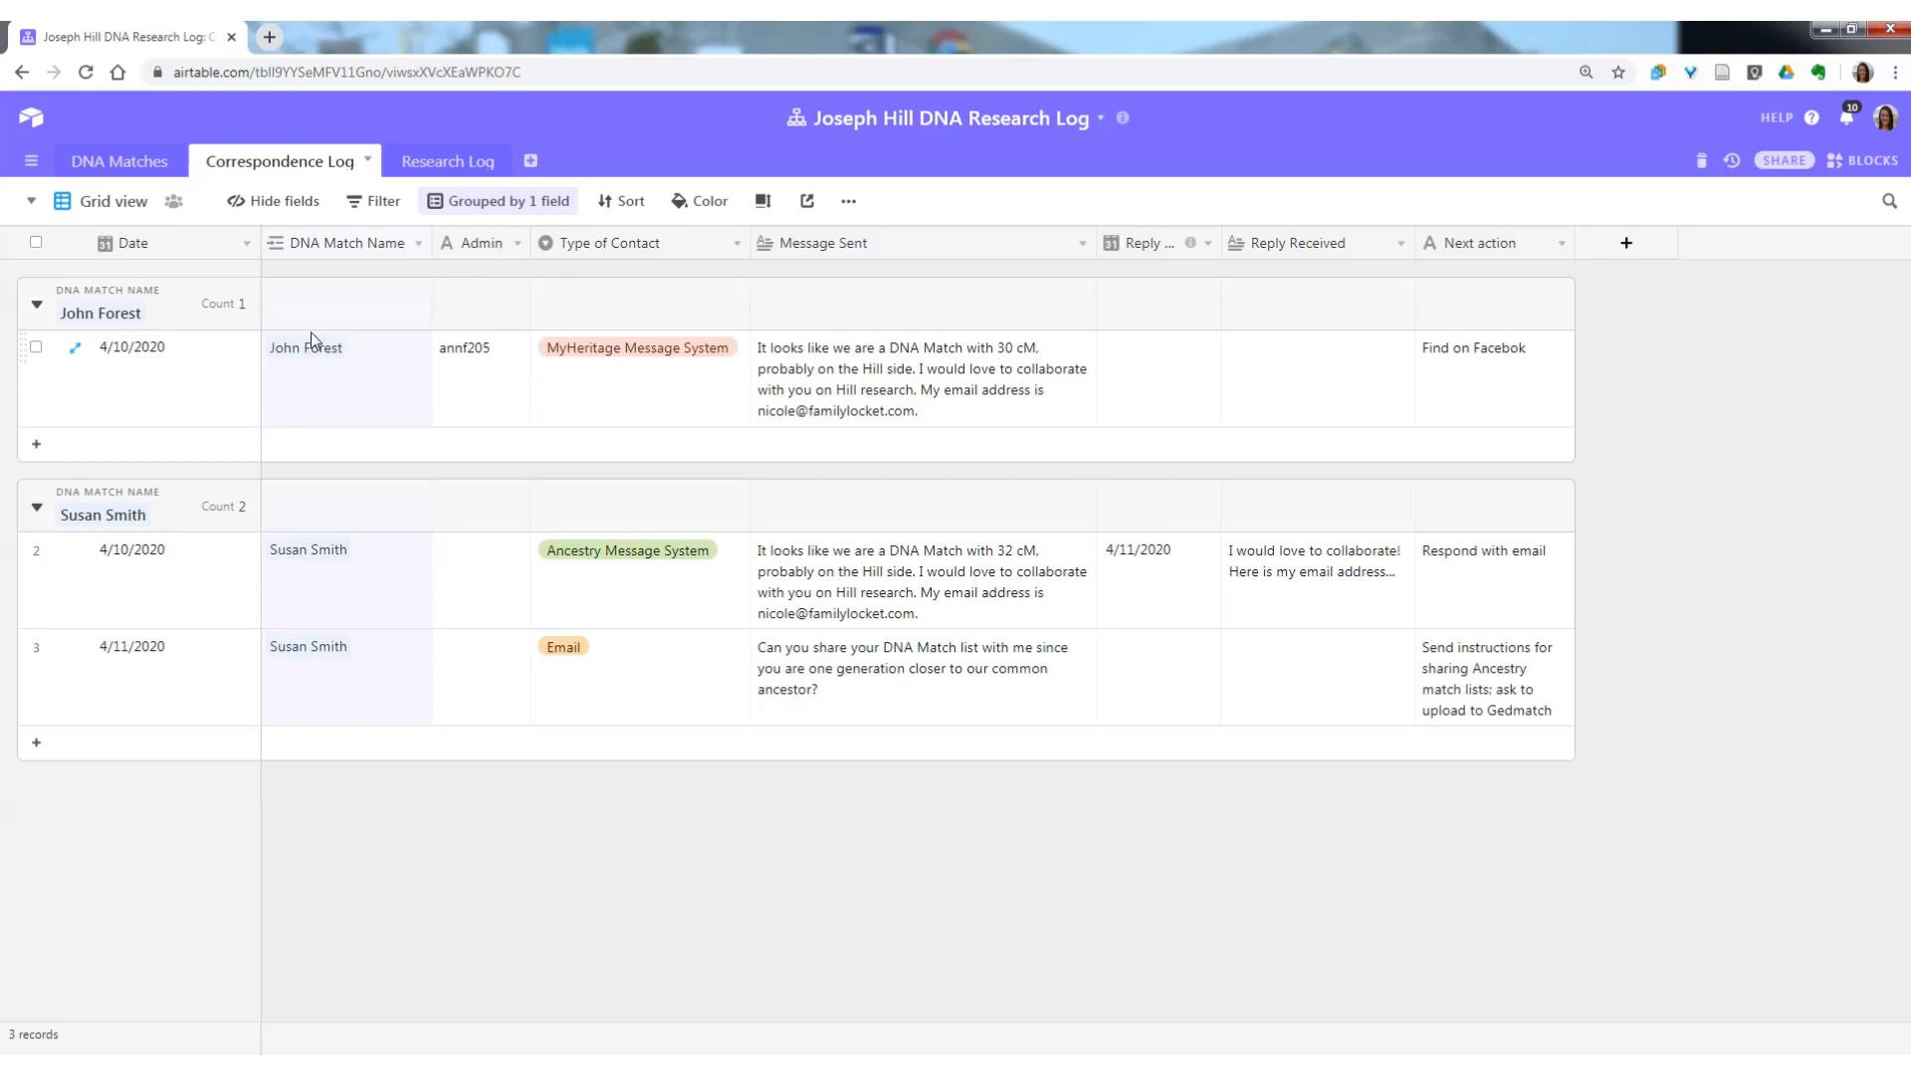
click(111, 164)
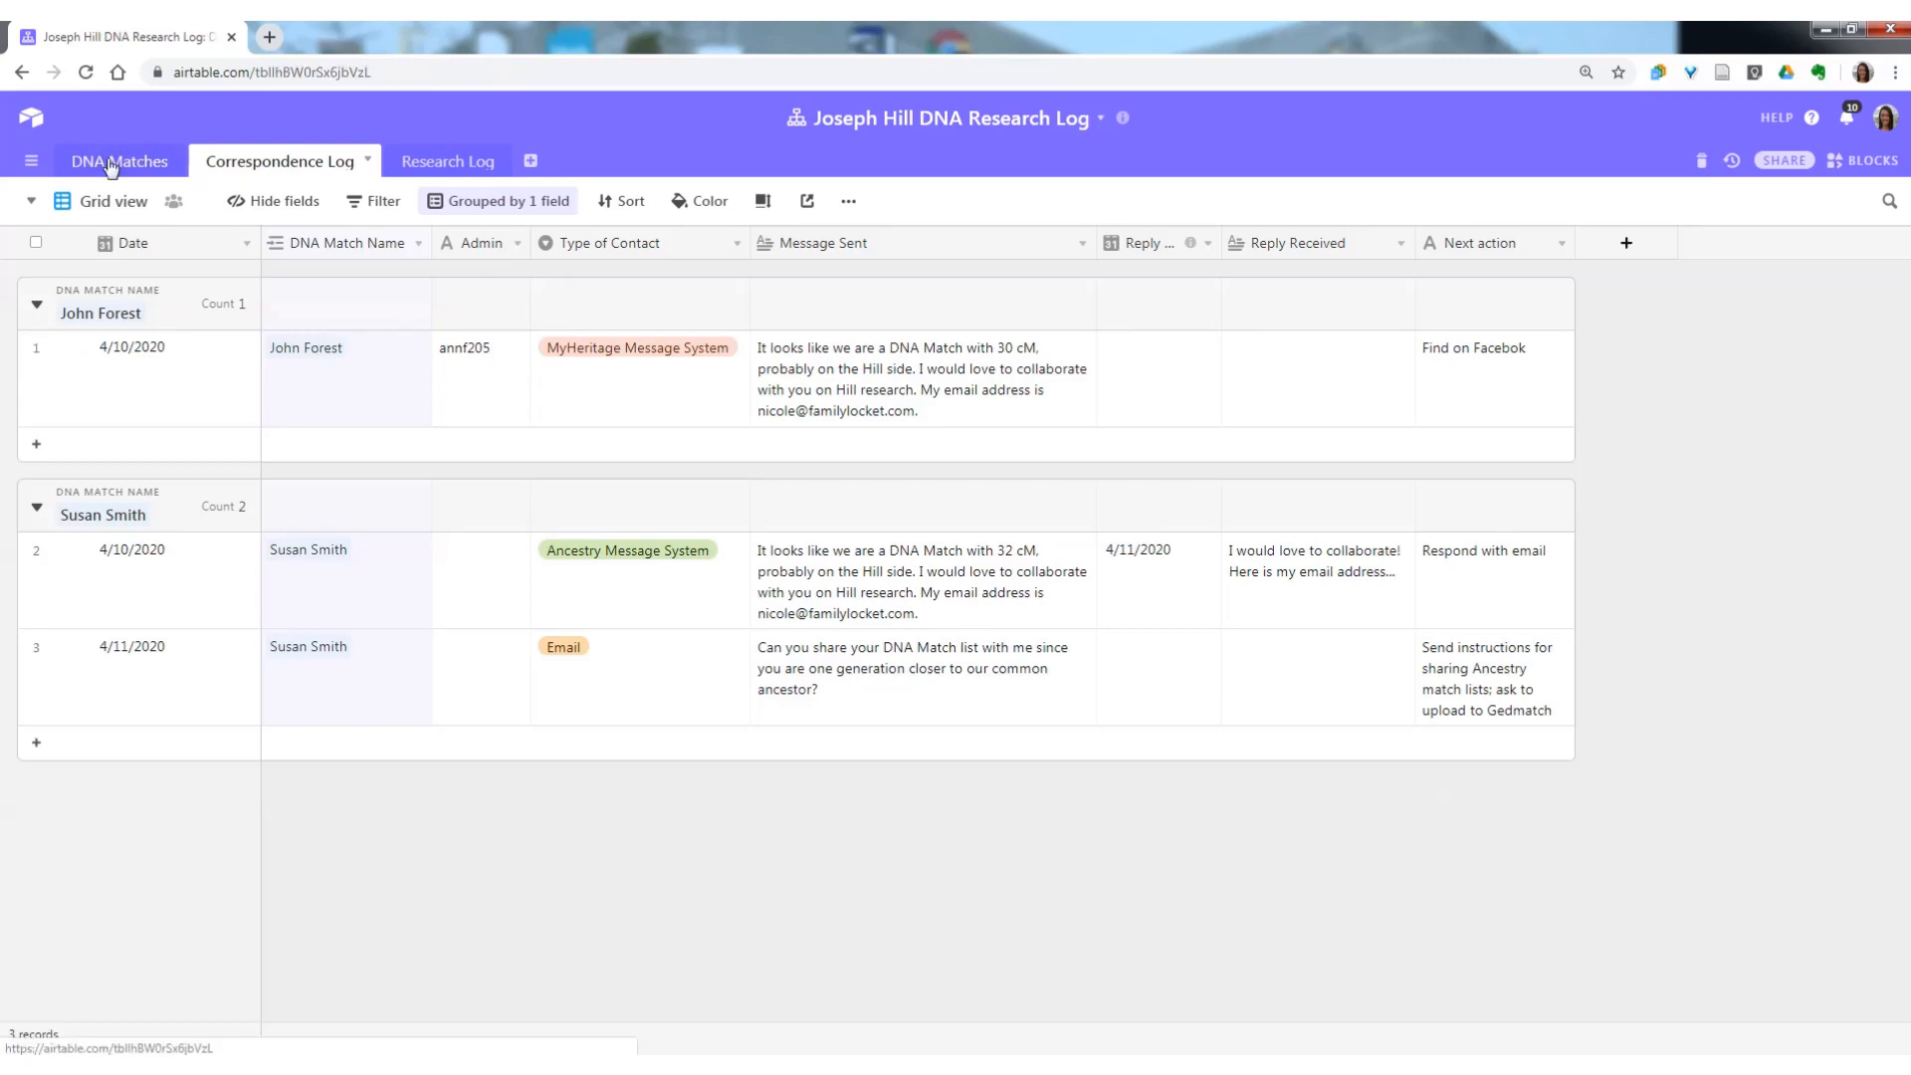
click(282, 248)
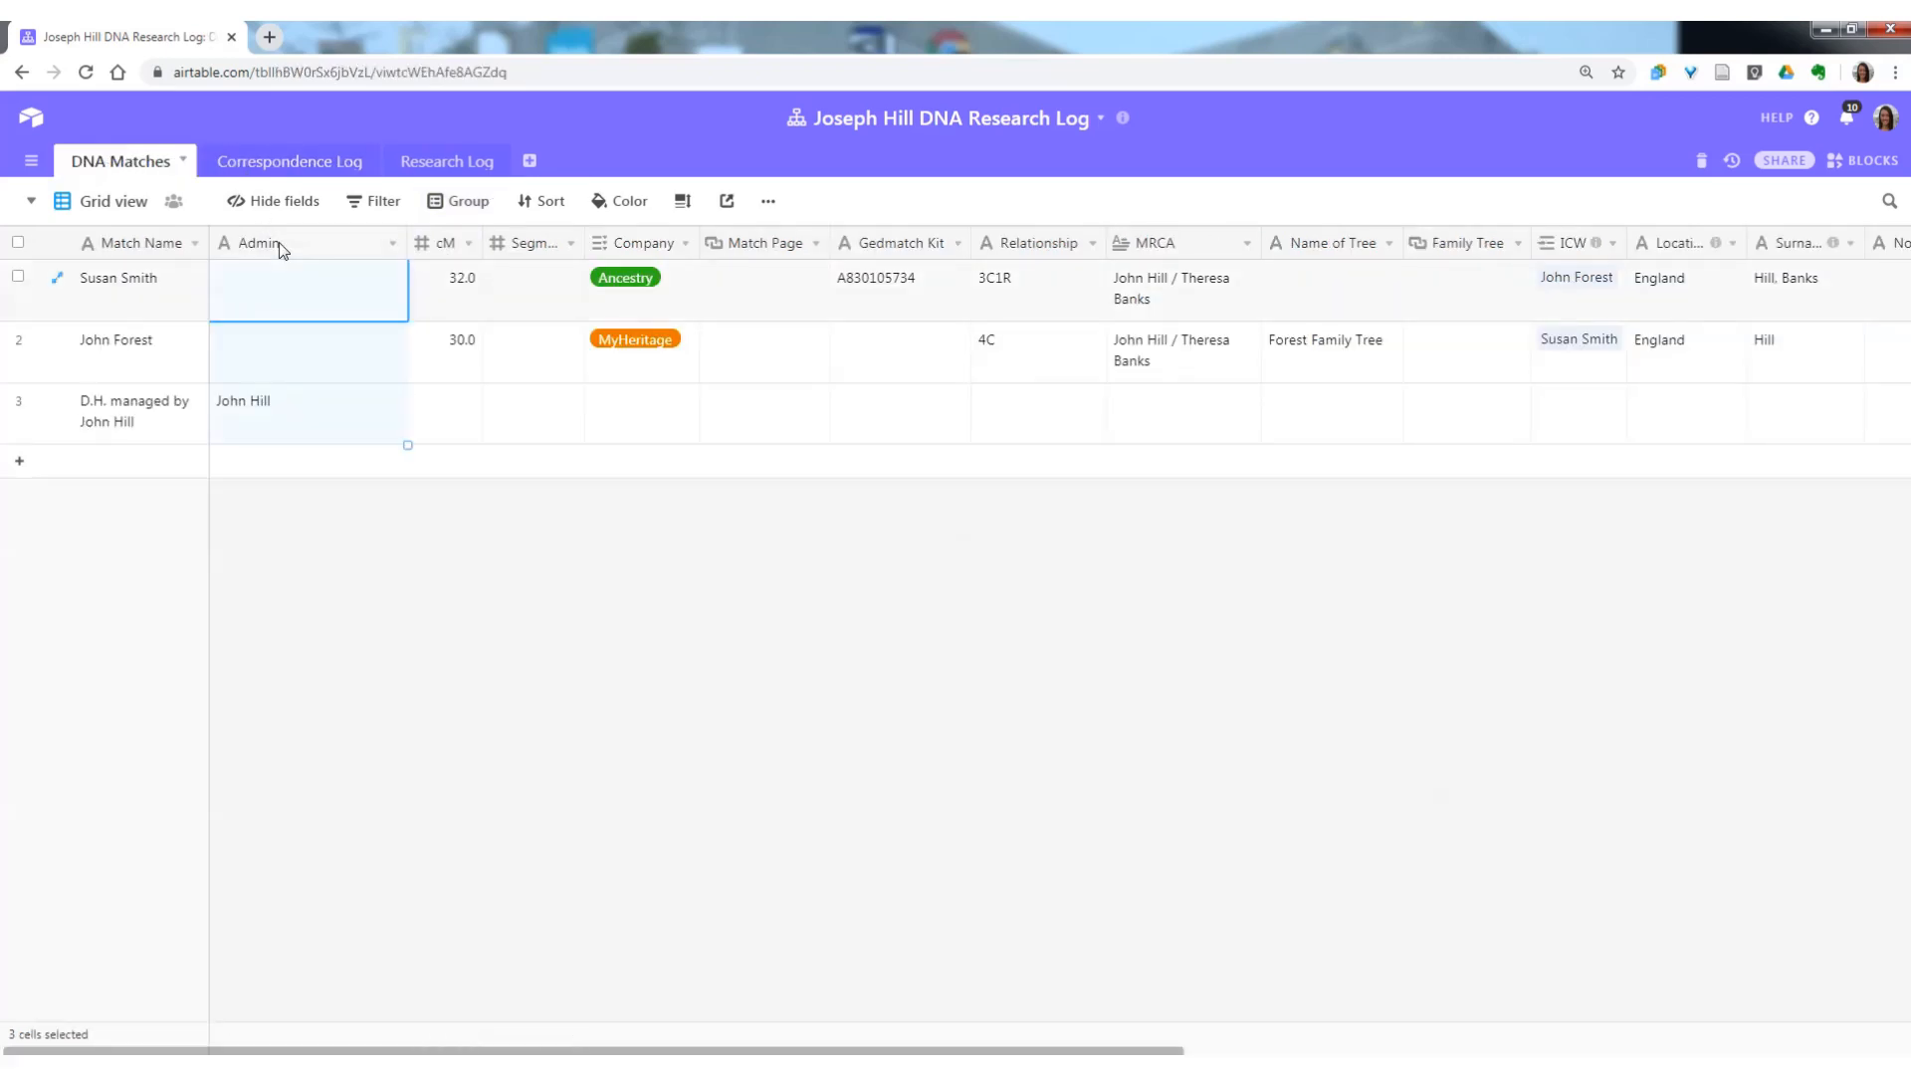
right_click(279, 245)
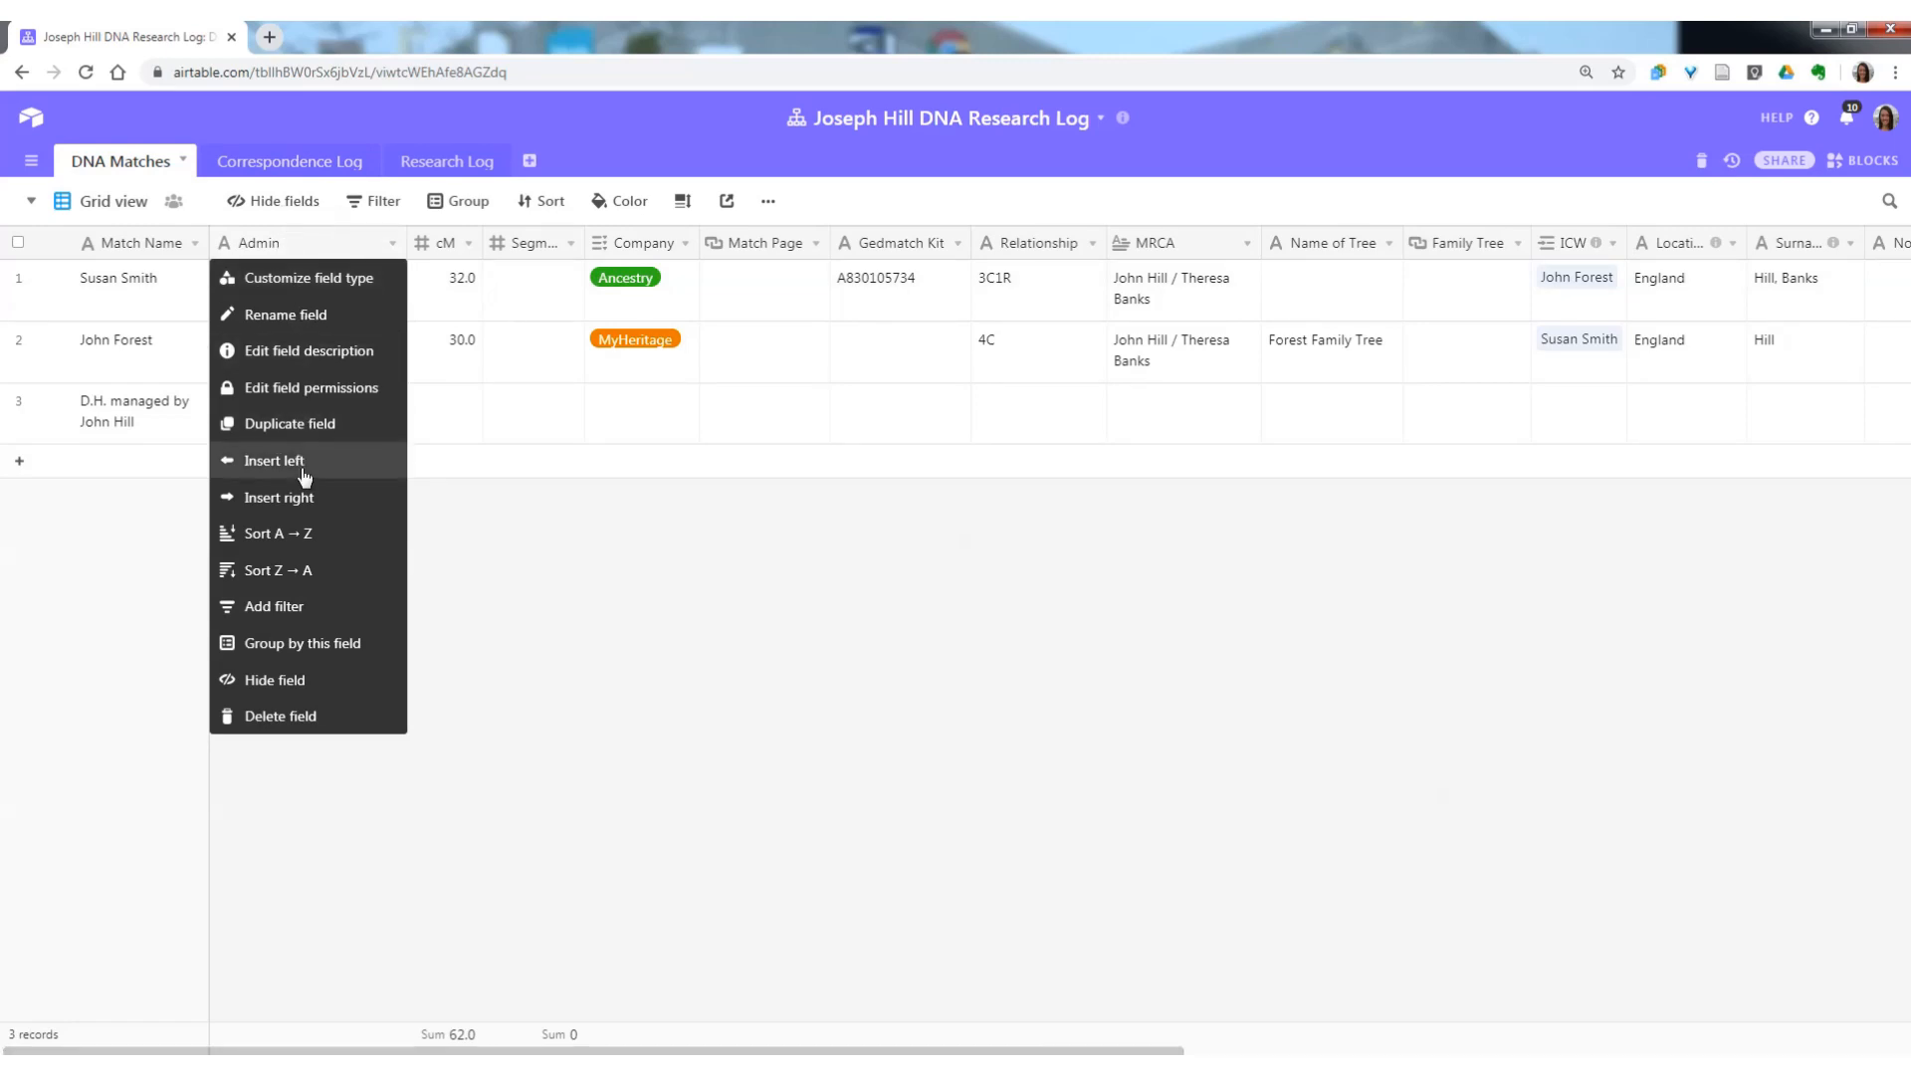
click(298, 715)
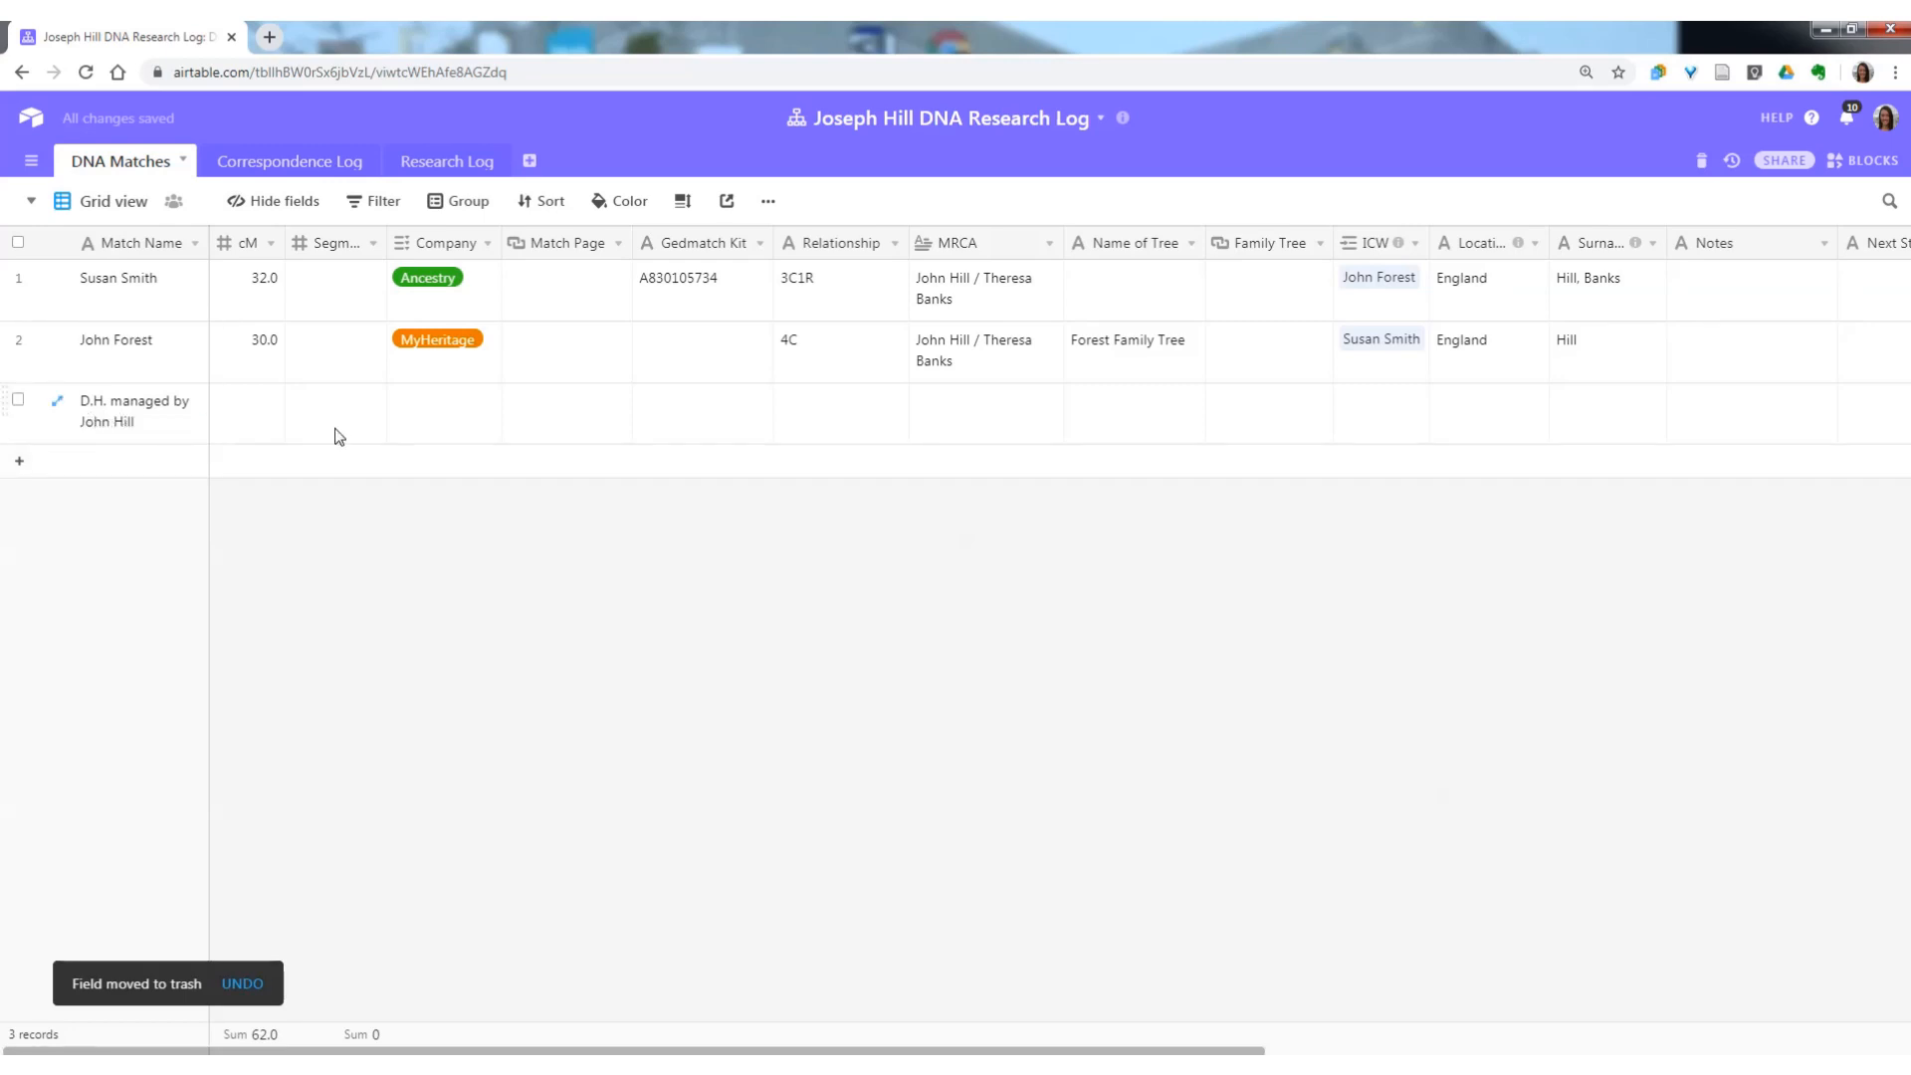
Set the third match record's cM value to 34.9.
key(Tab)
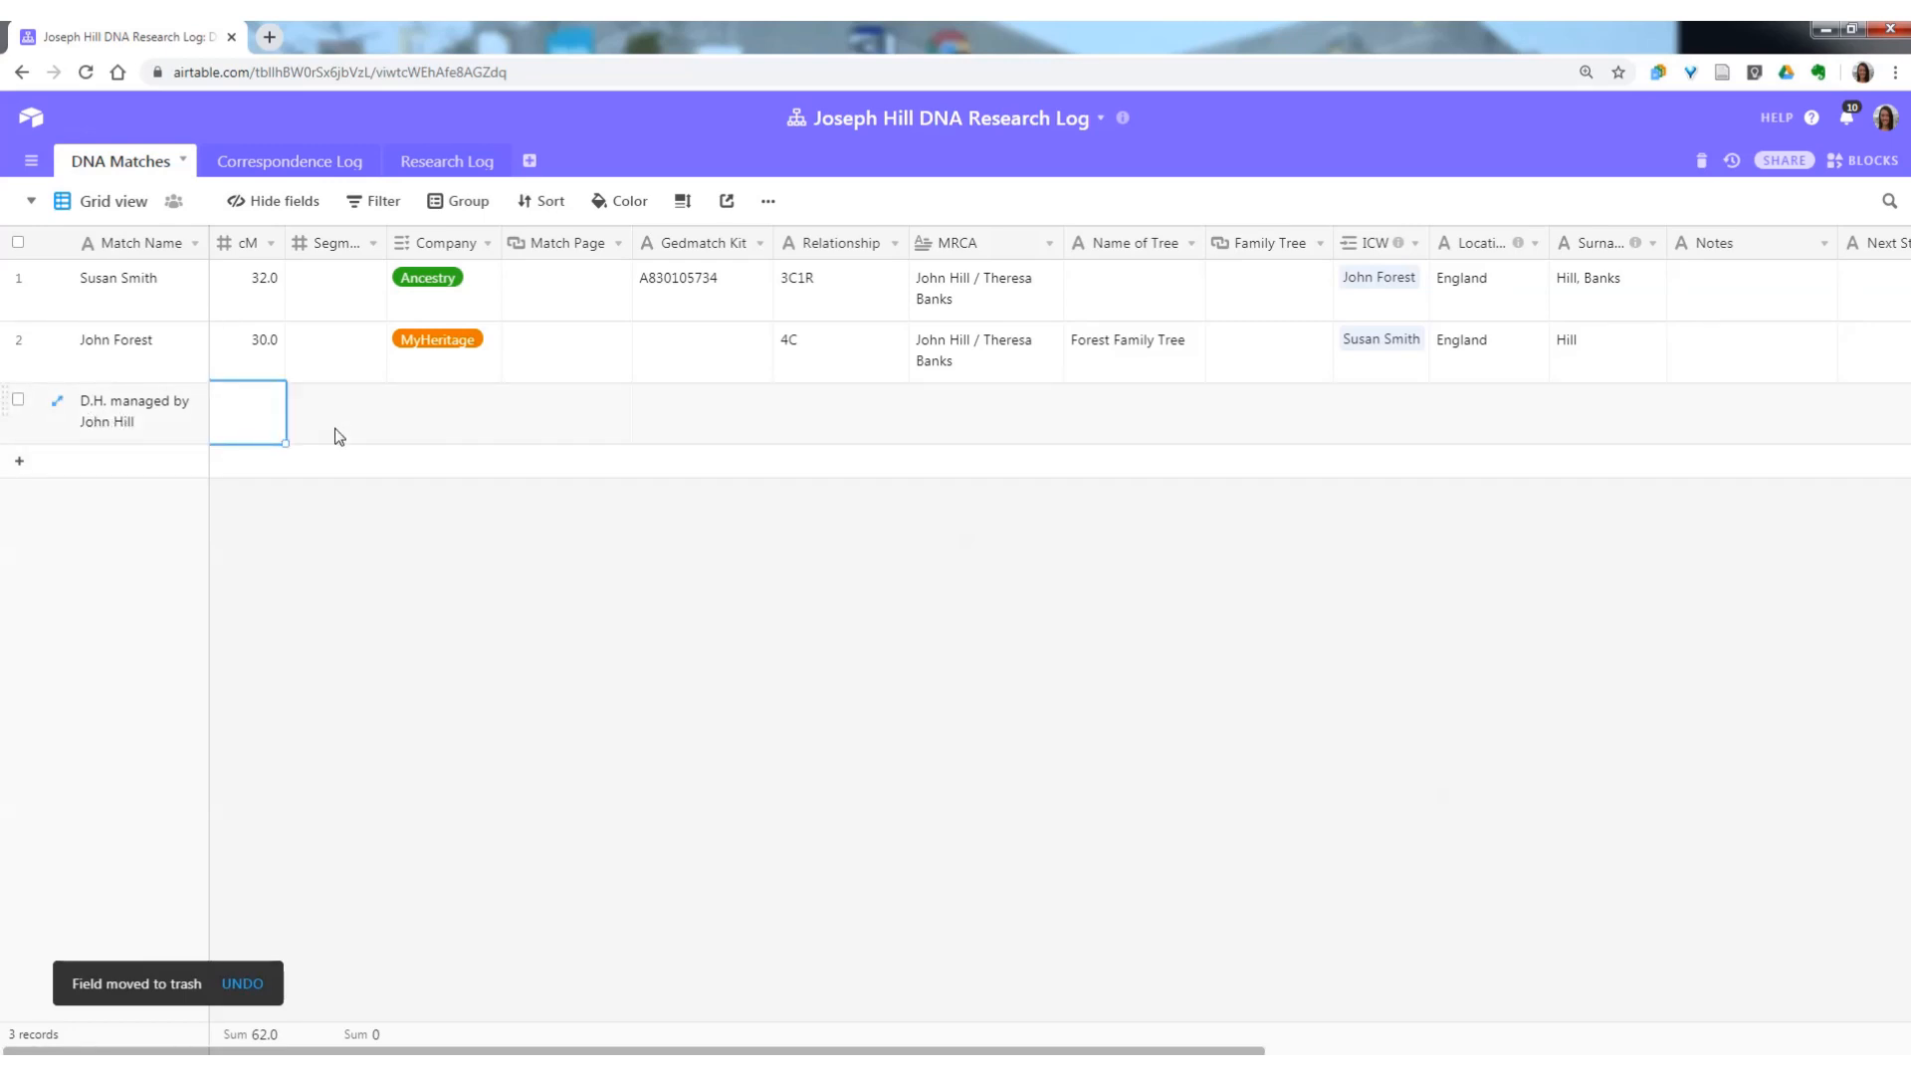
text(34)
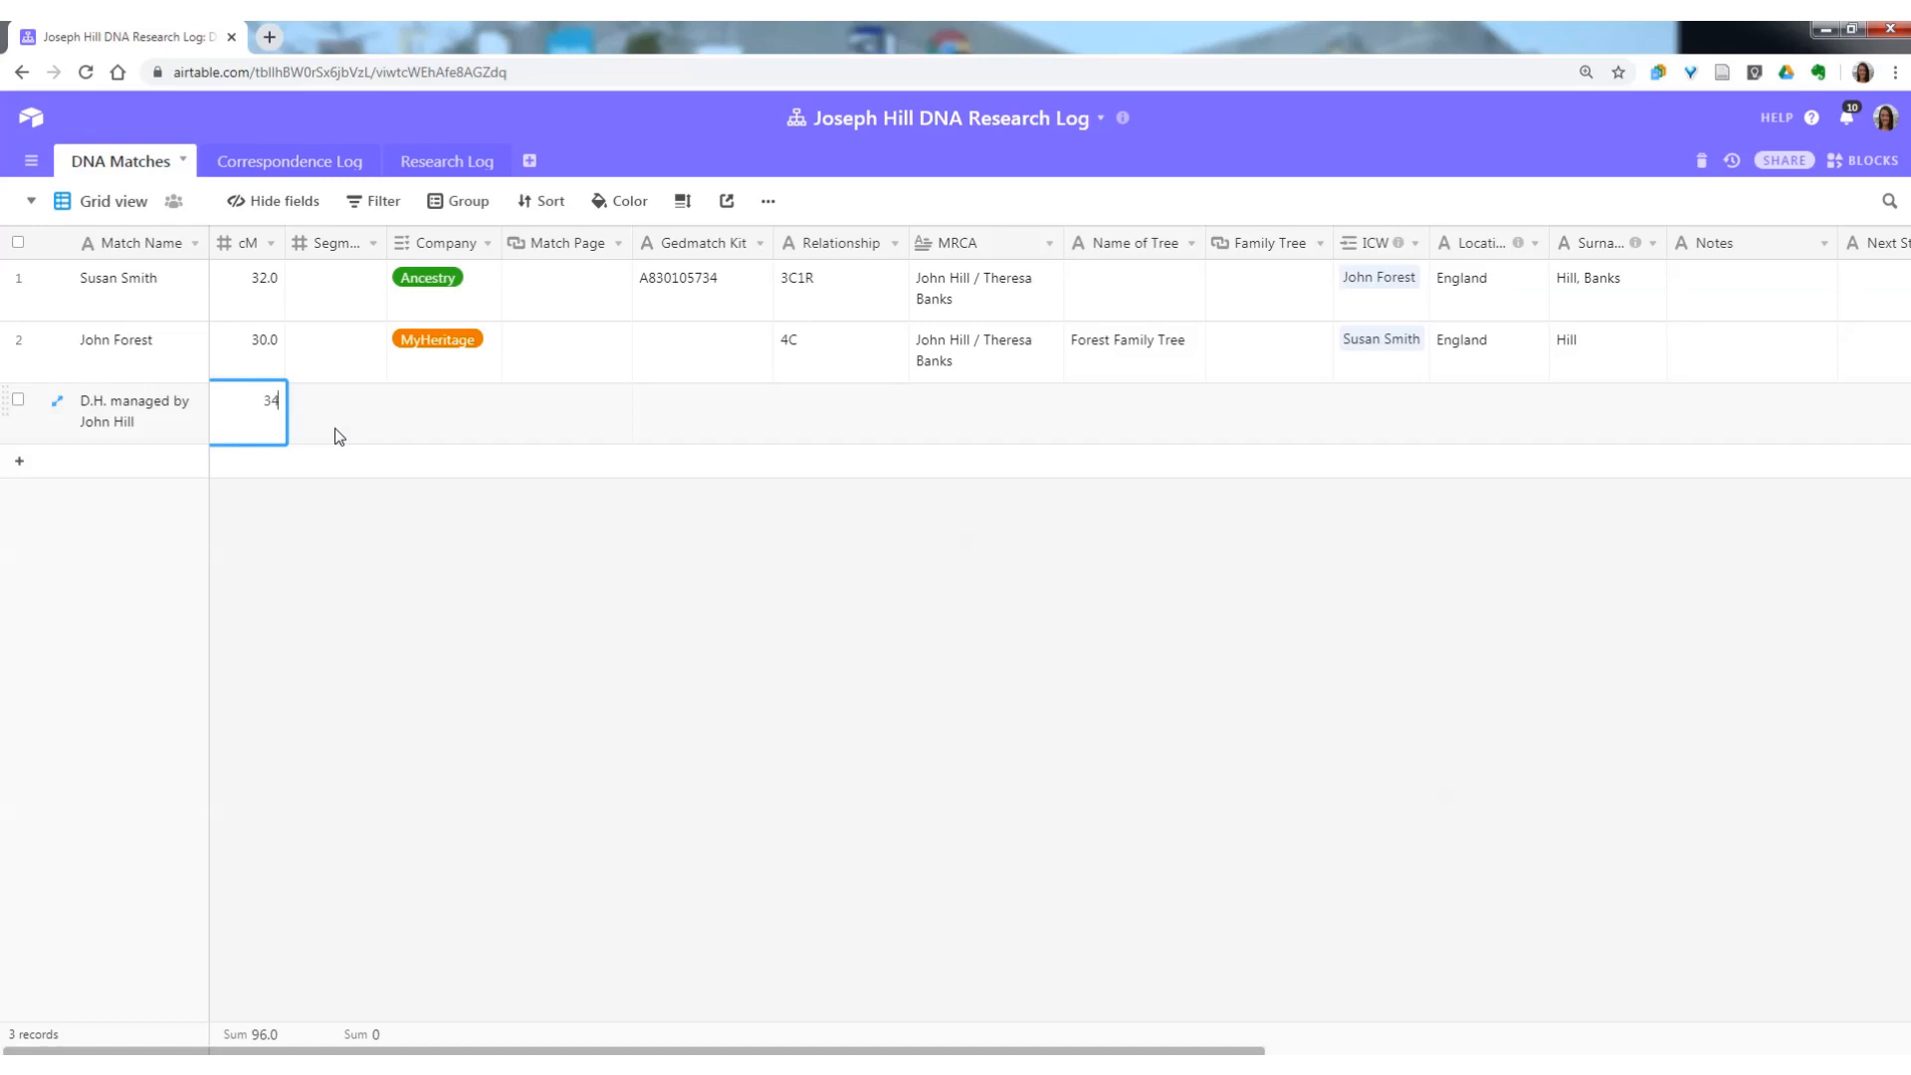
text(.9)
click(339, 436)
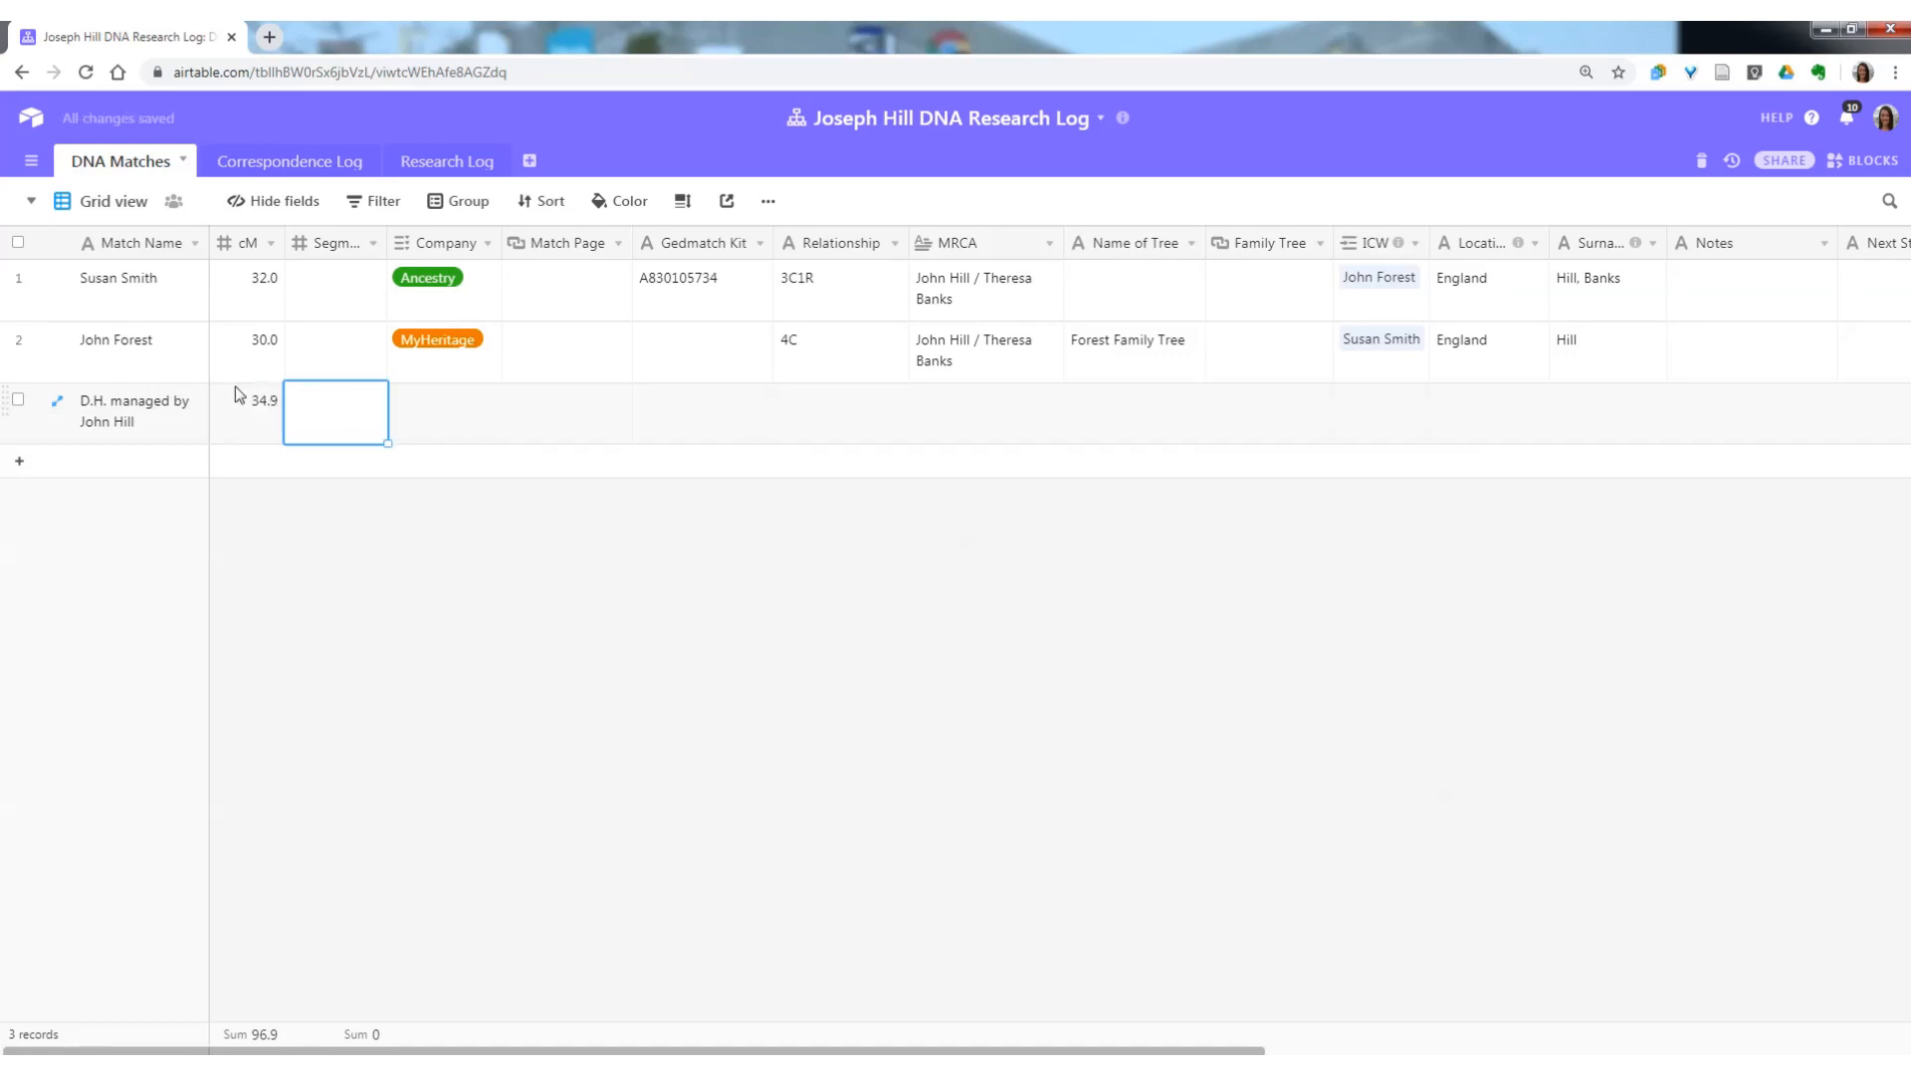
Review the cM field's number format and precision choices, and save it as Decimal with a precision of 1.0.
click(272, 244)
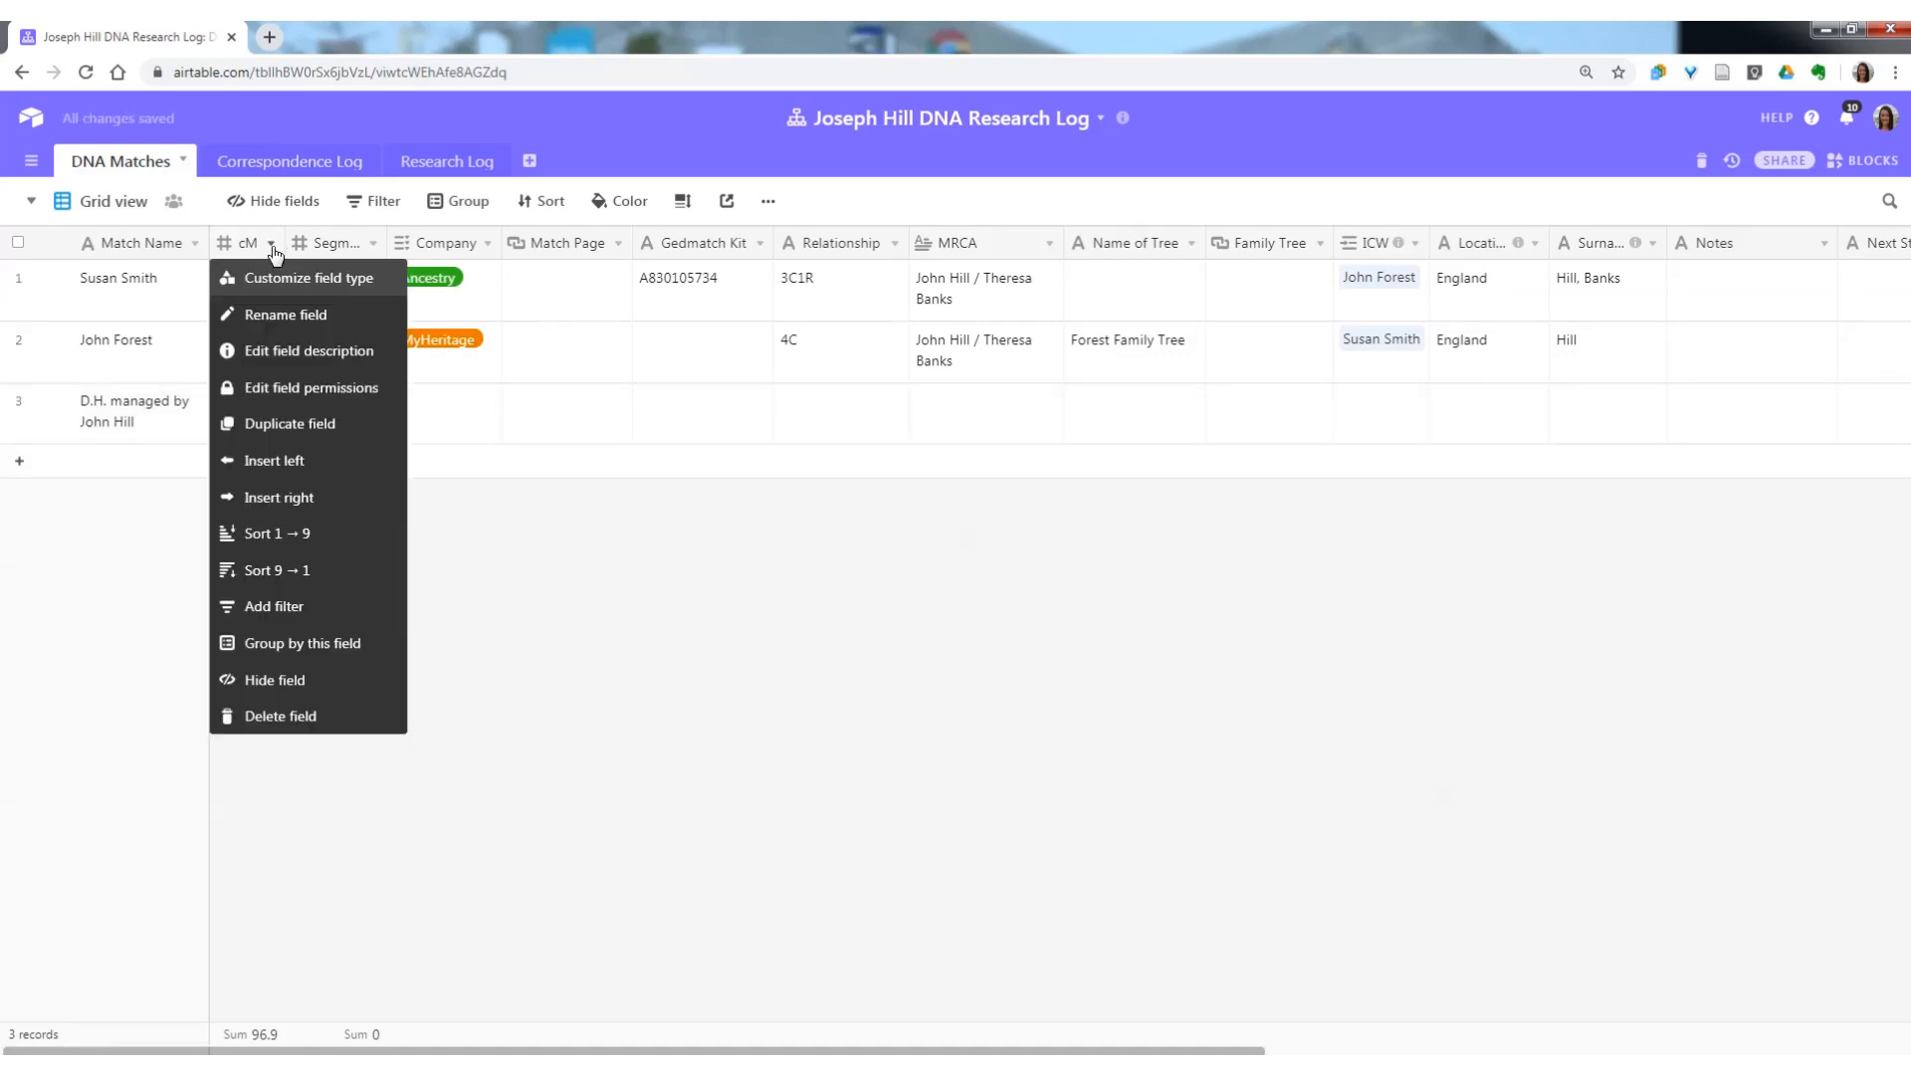
click(298, 278)
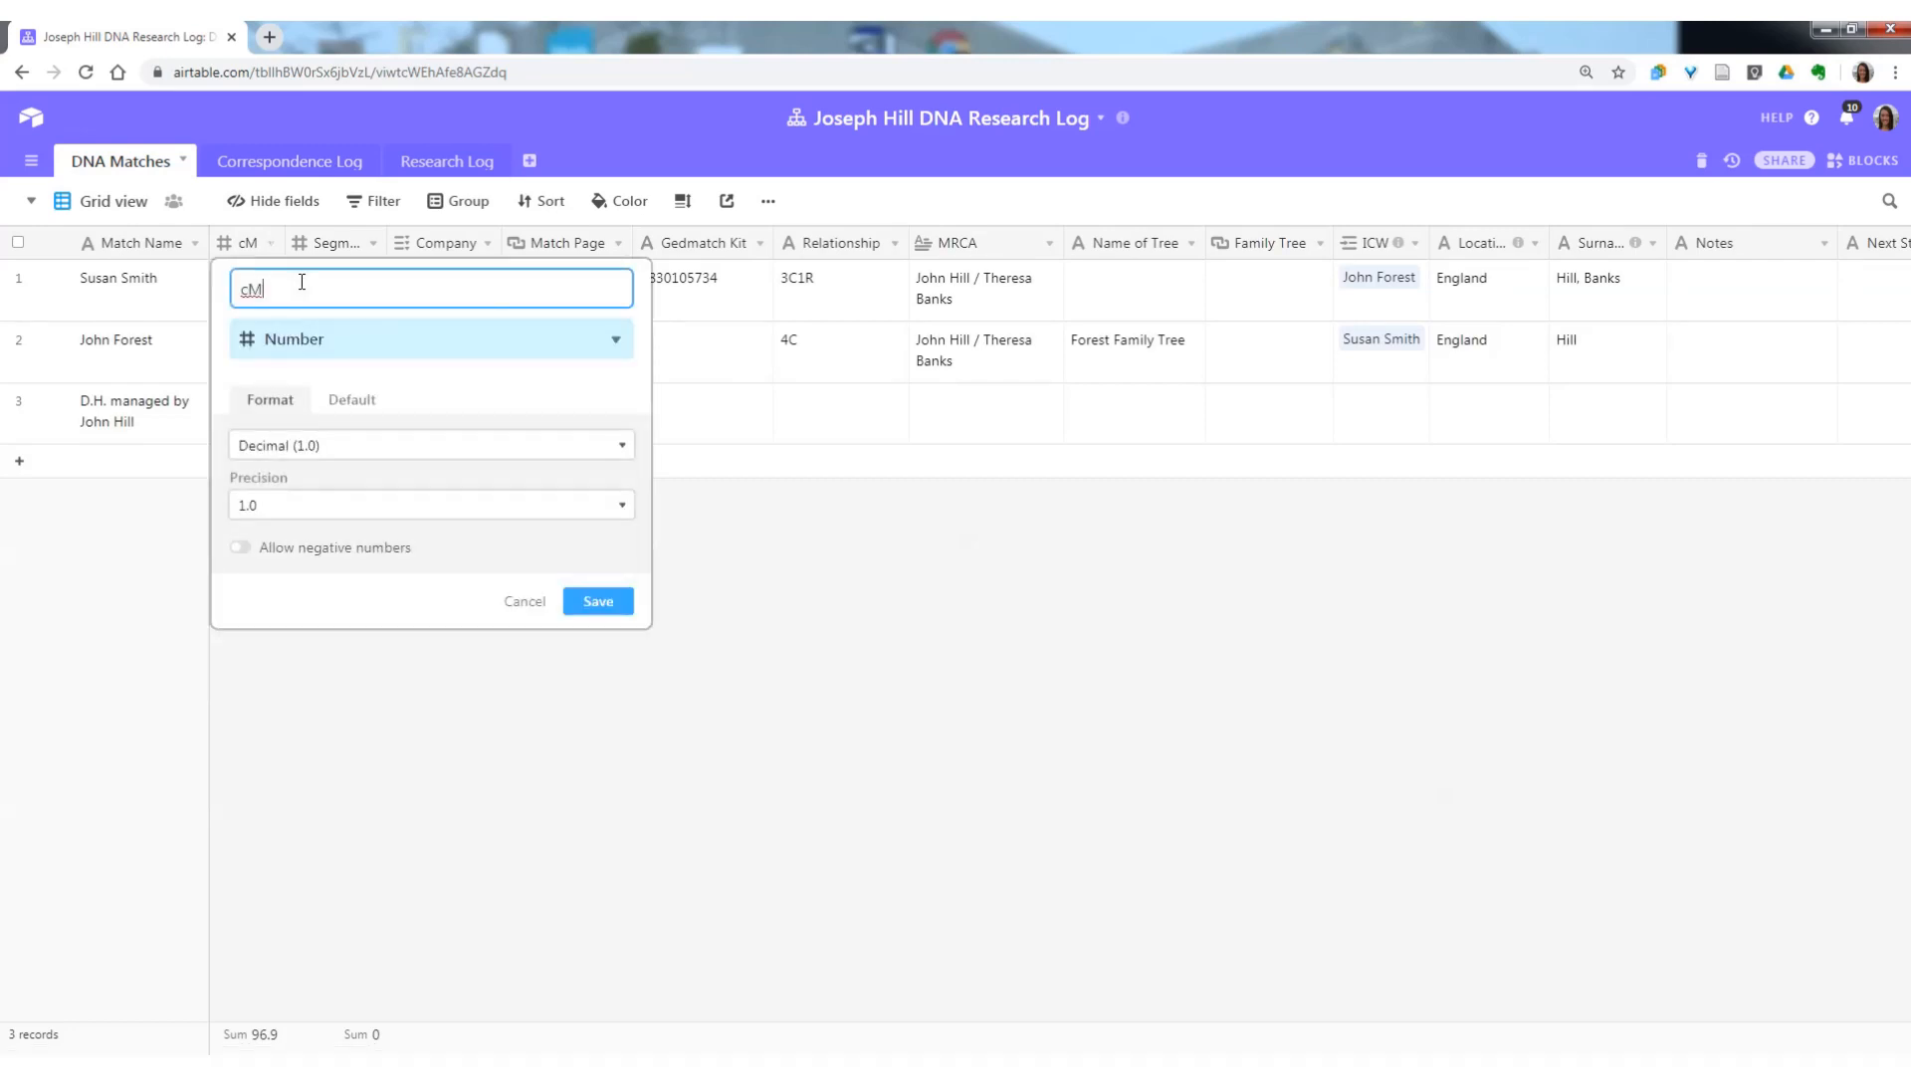
click(355, 455)
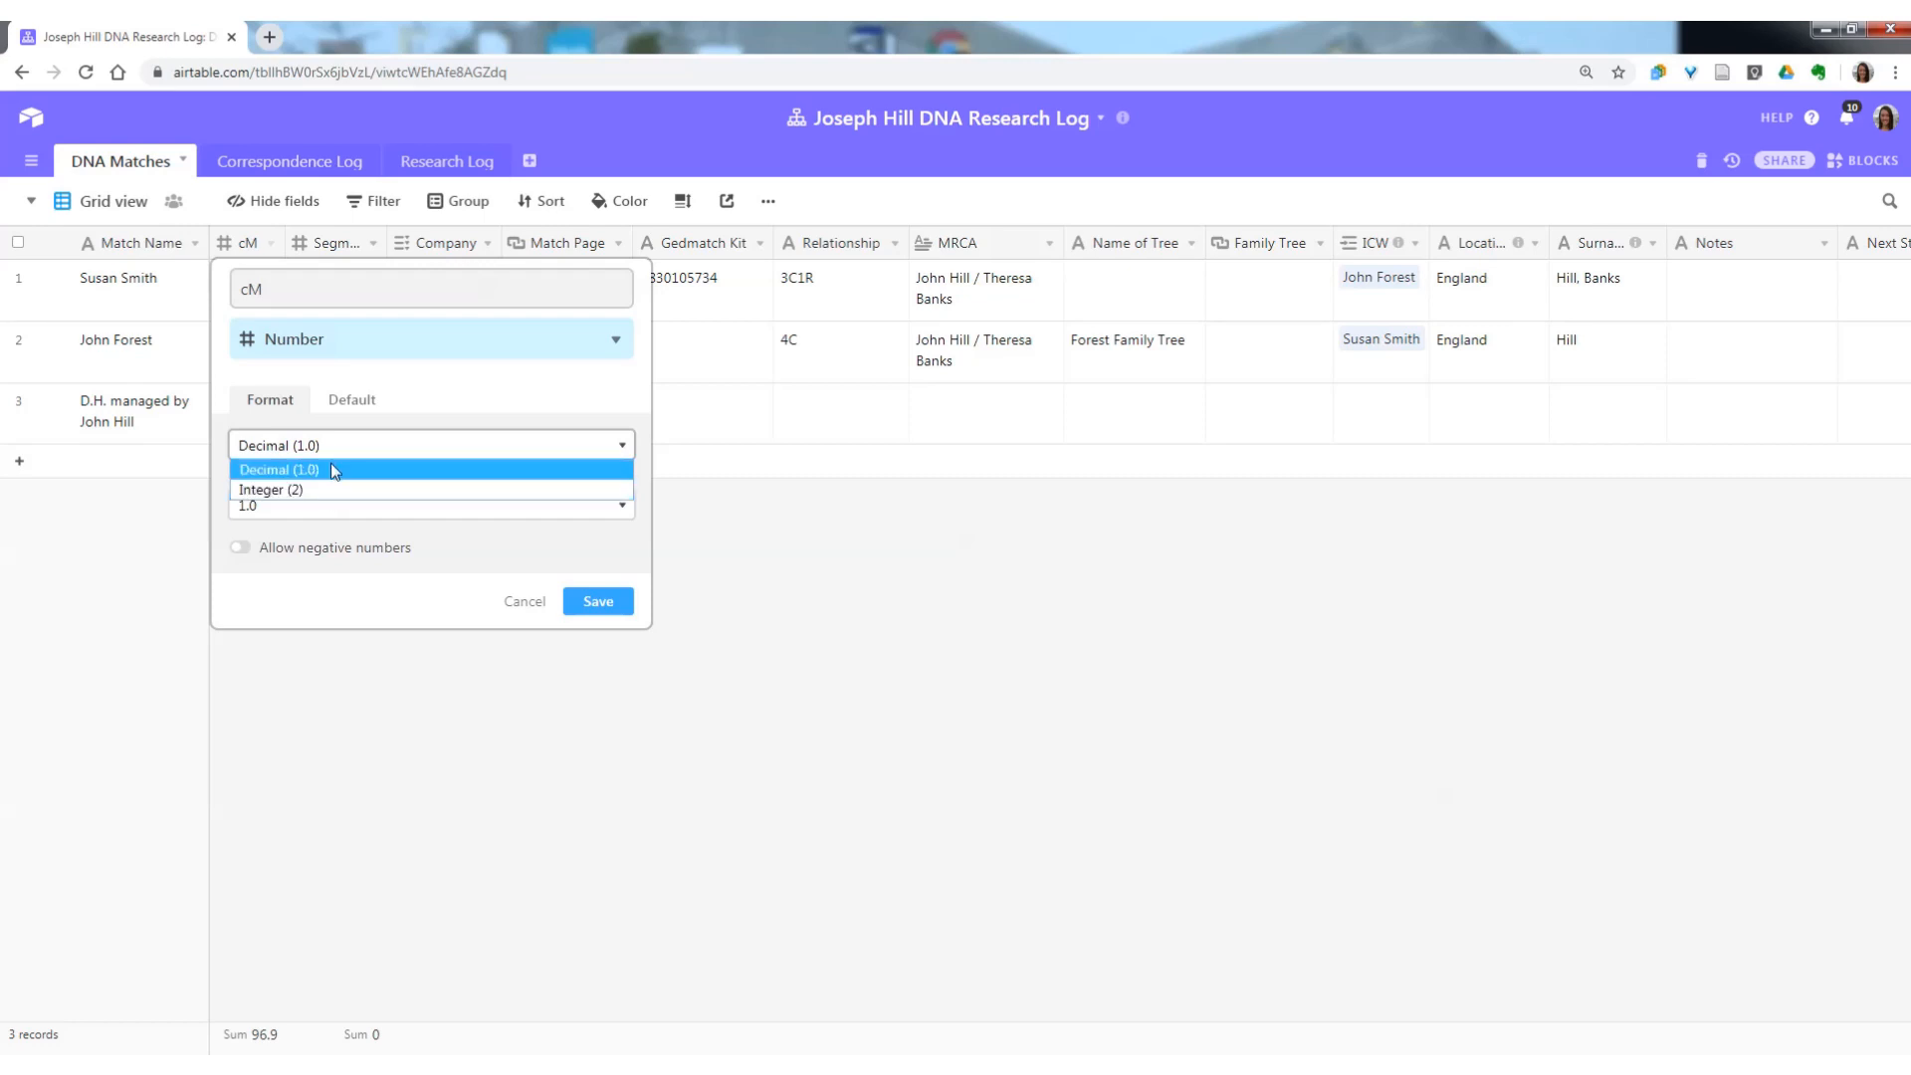
click(330, 469)
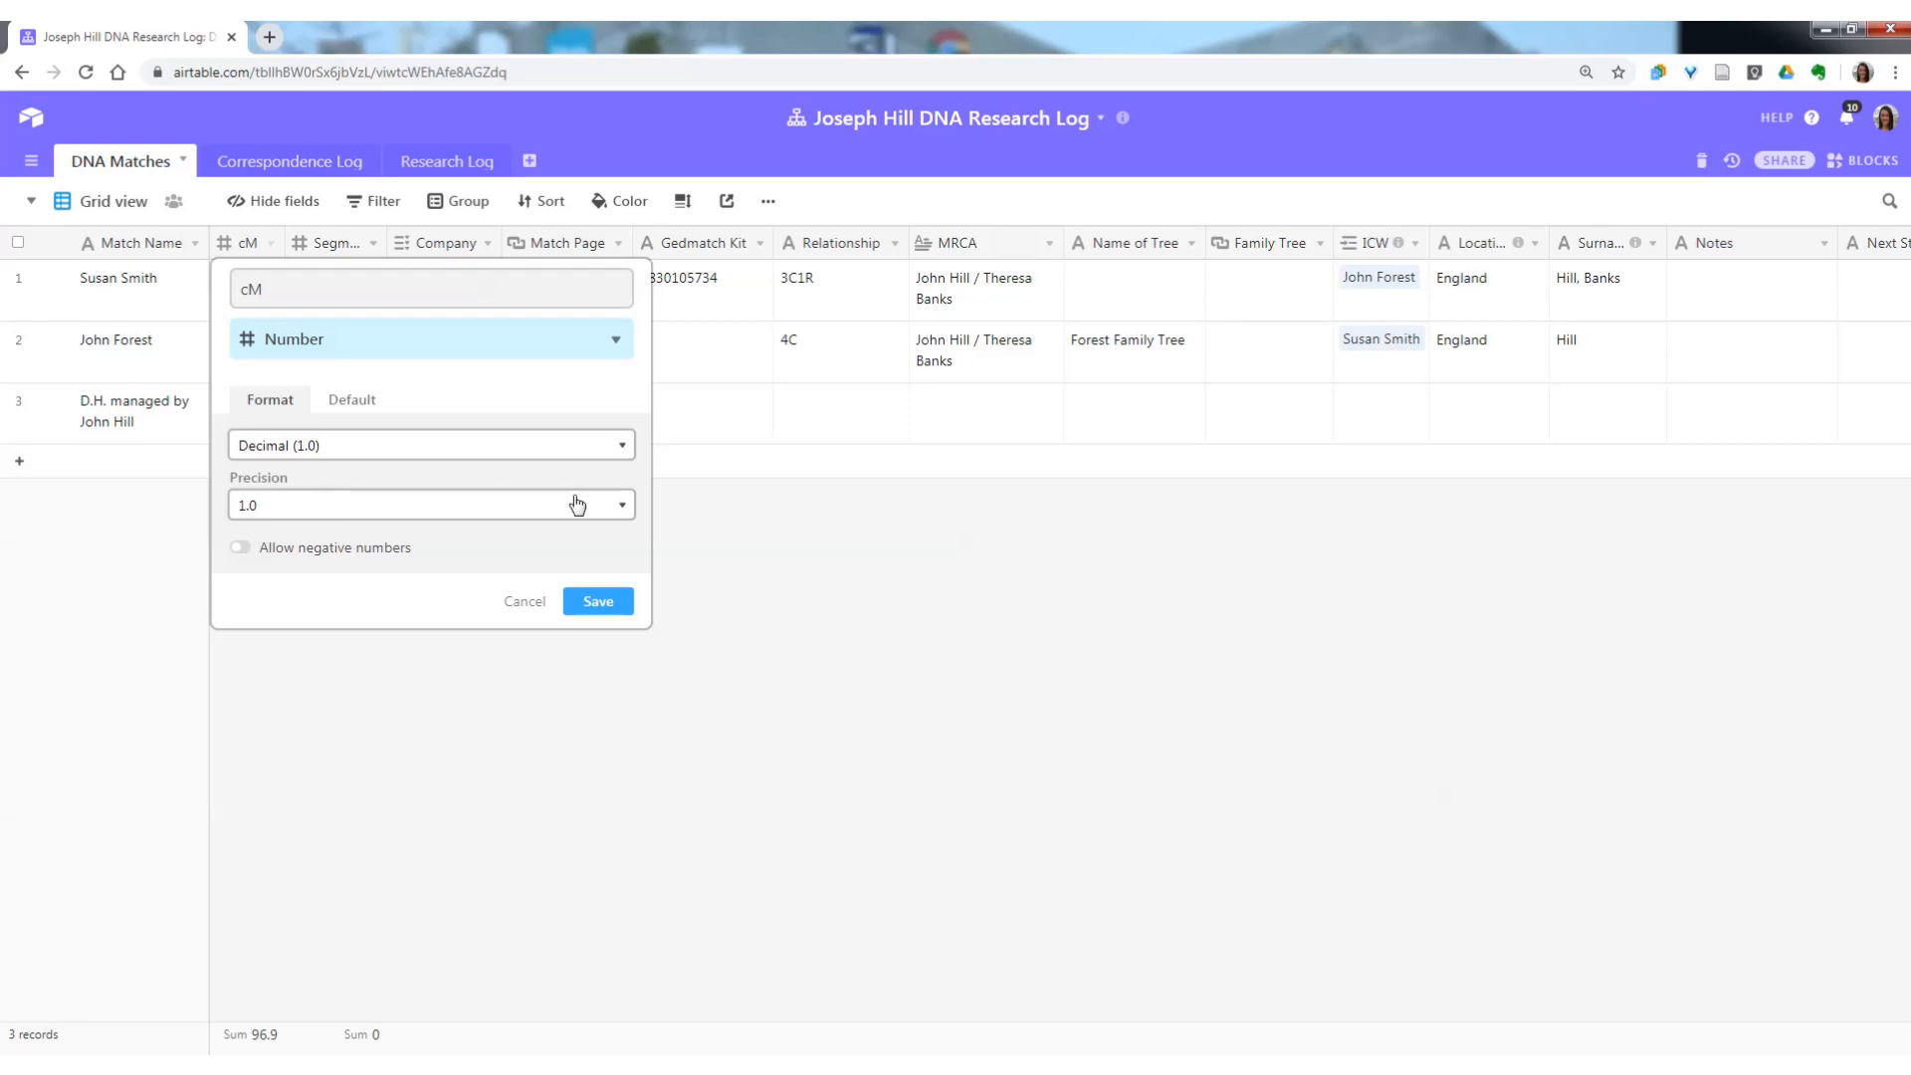
click(538, 505)
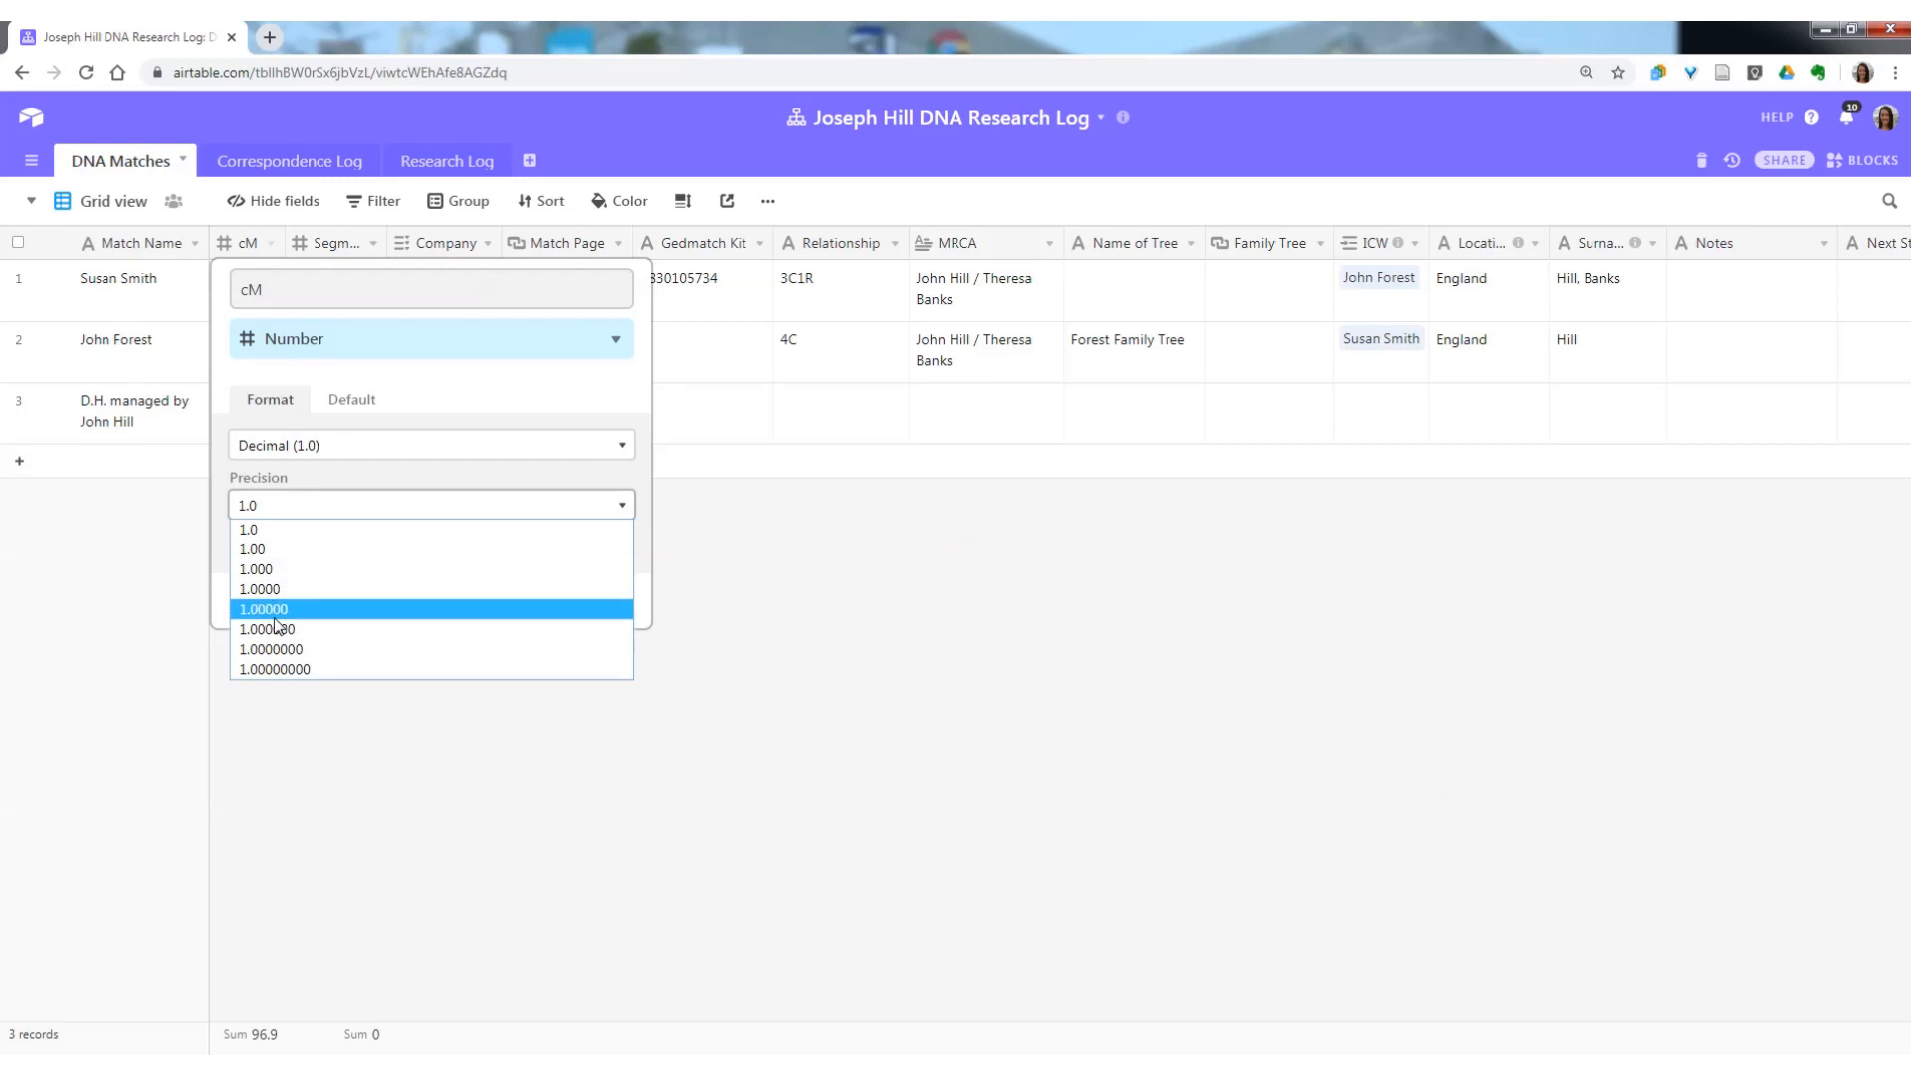
click(289, 470)
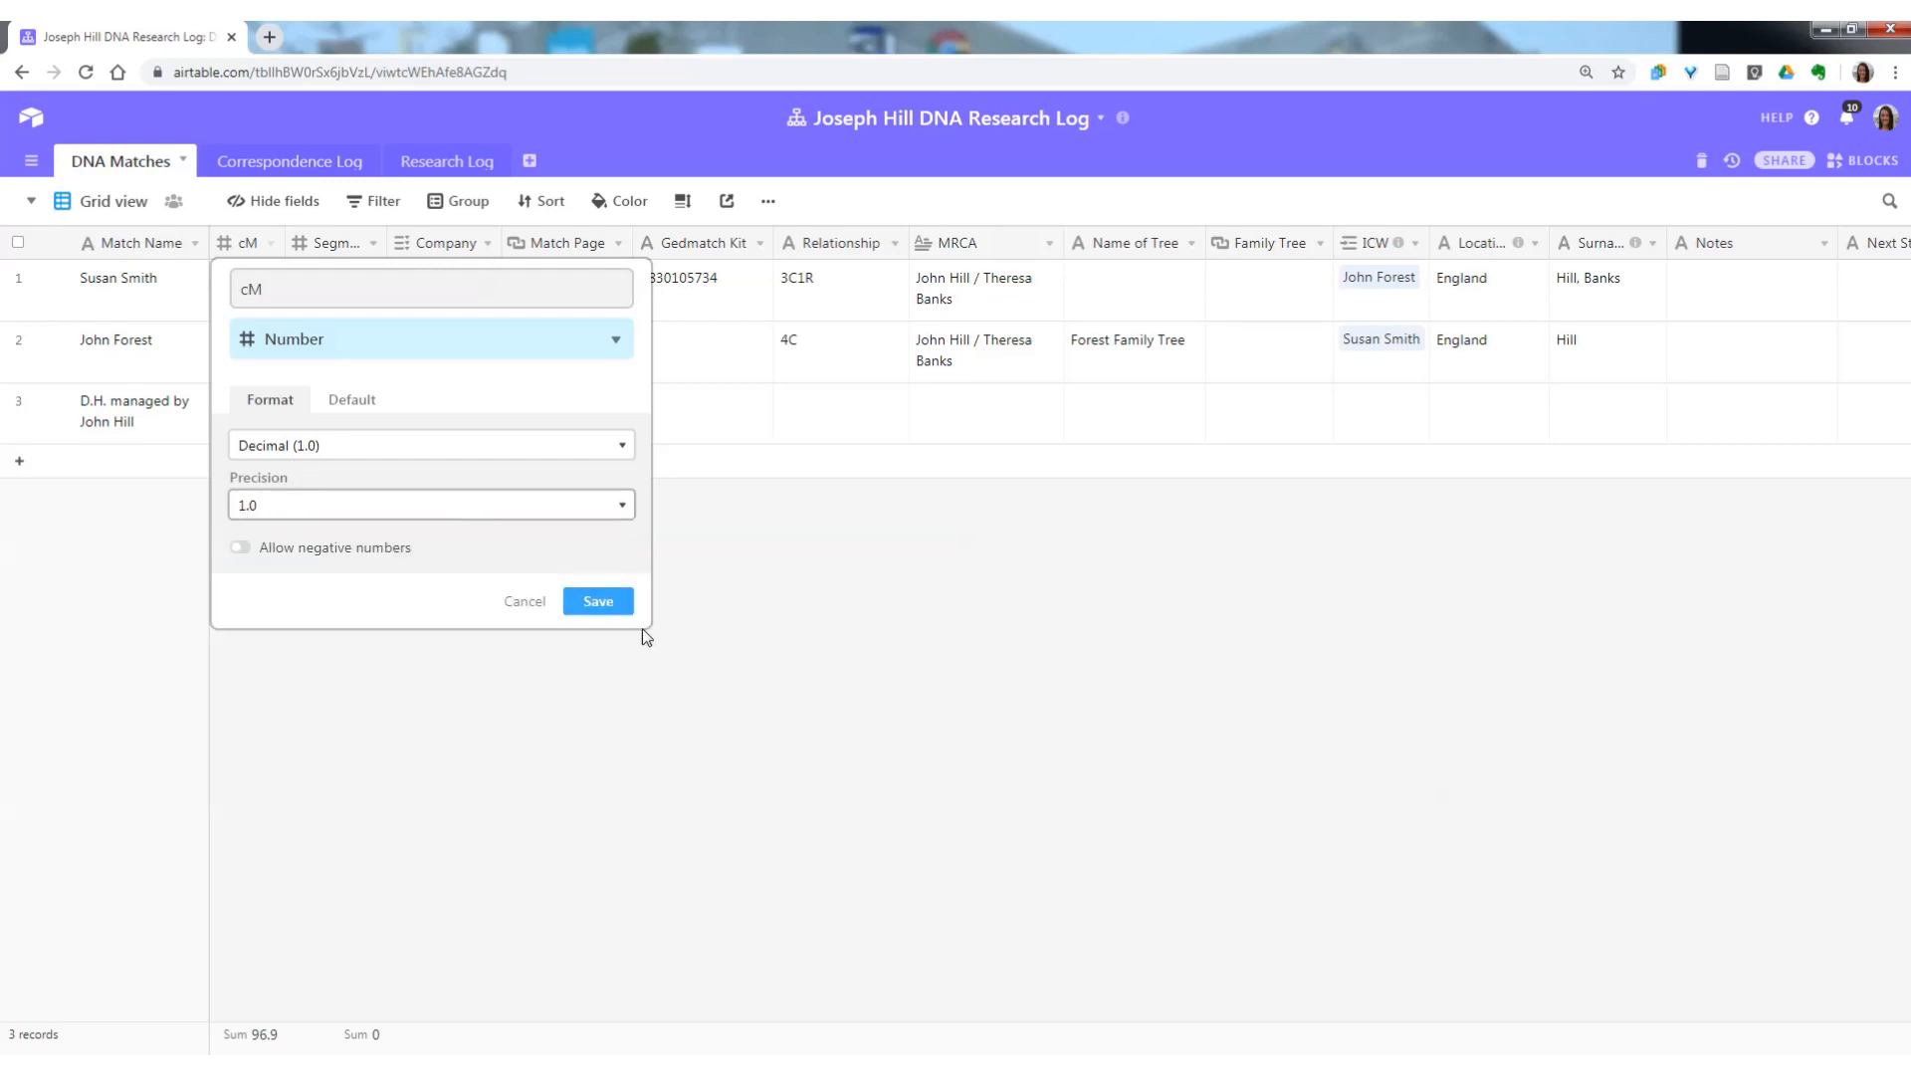
click(587, 602)
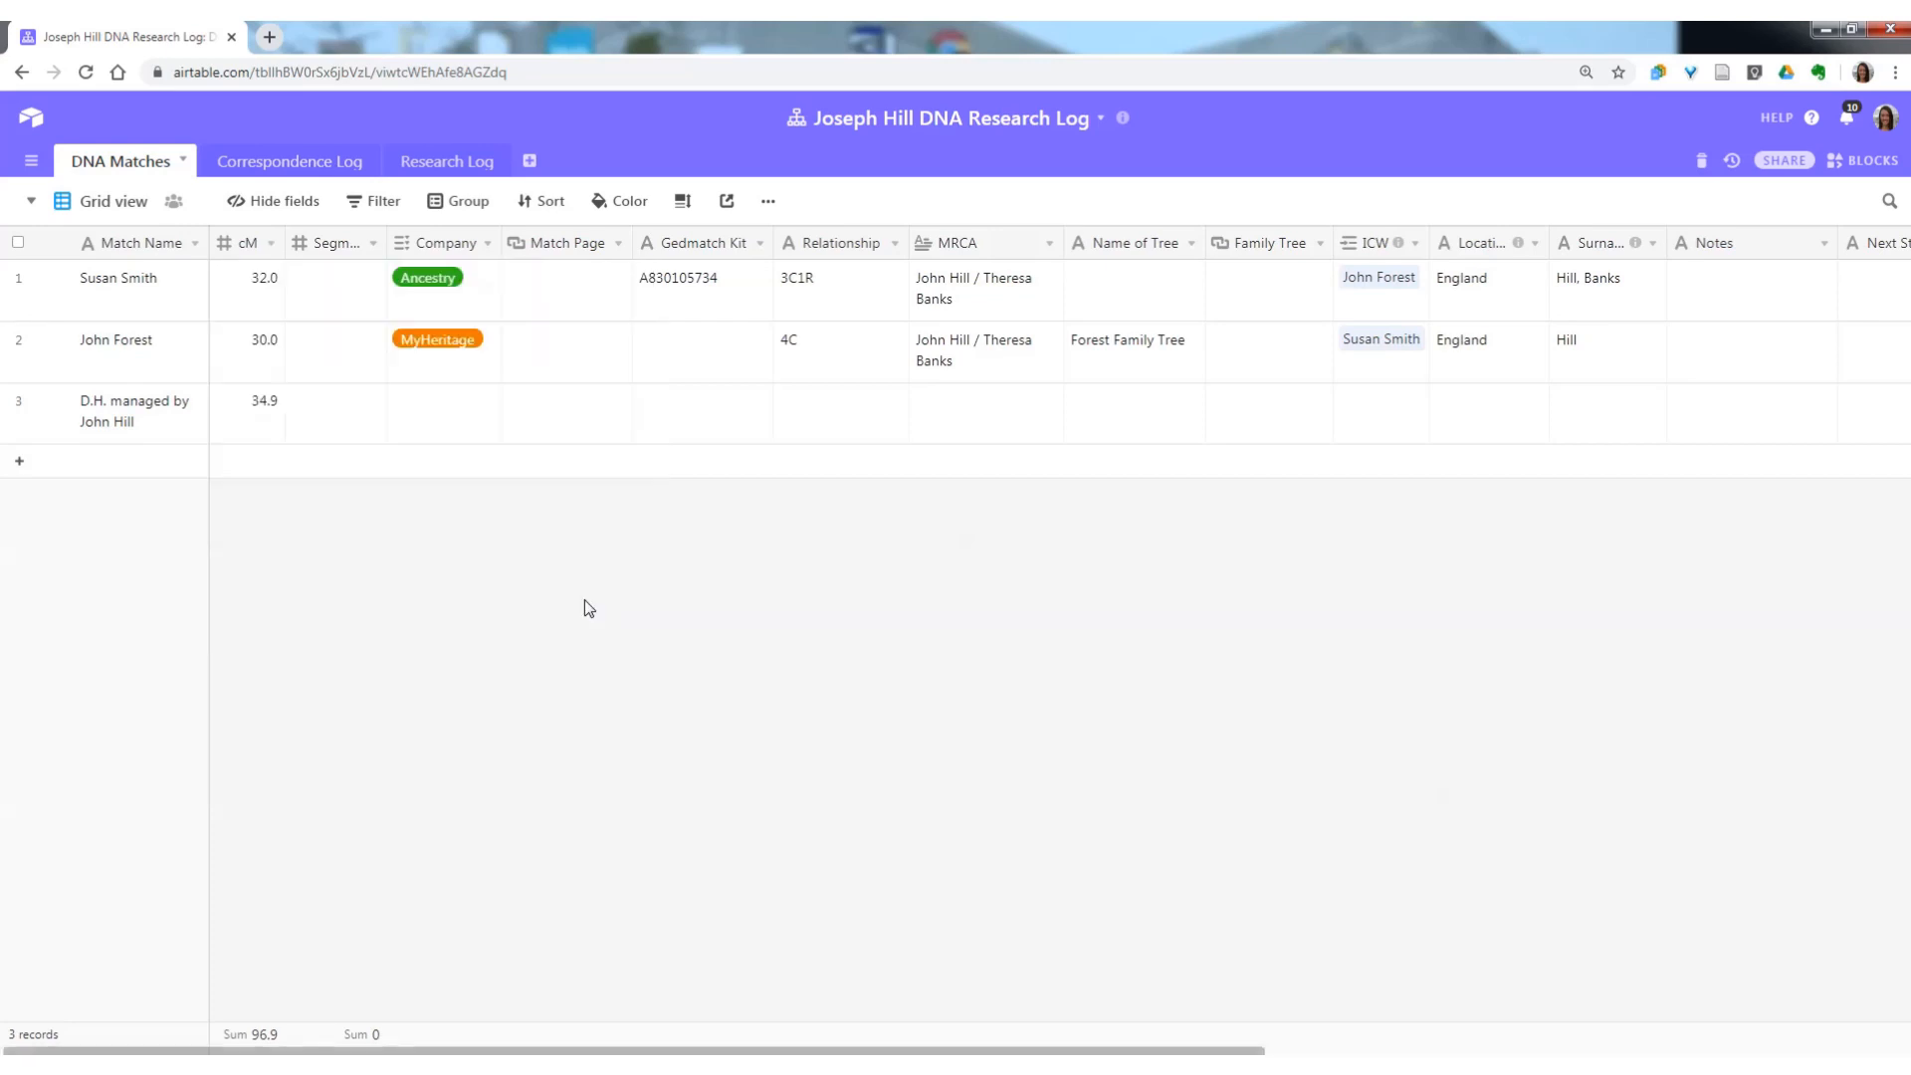
Fill in the segment counts of the three match records: 1 for the first, 1 for the second and 2 for the third.
click(316, 419)
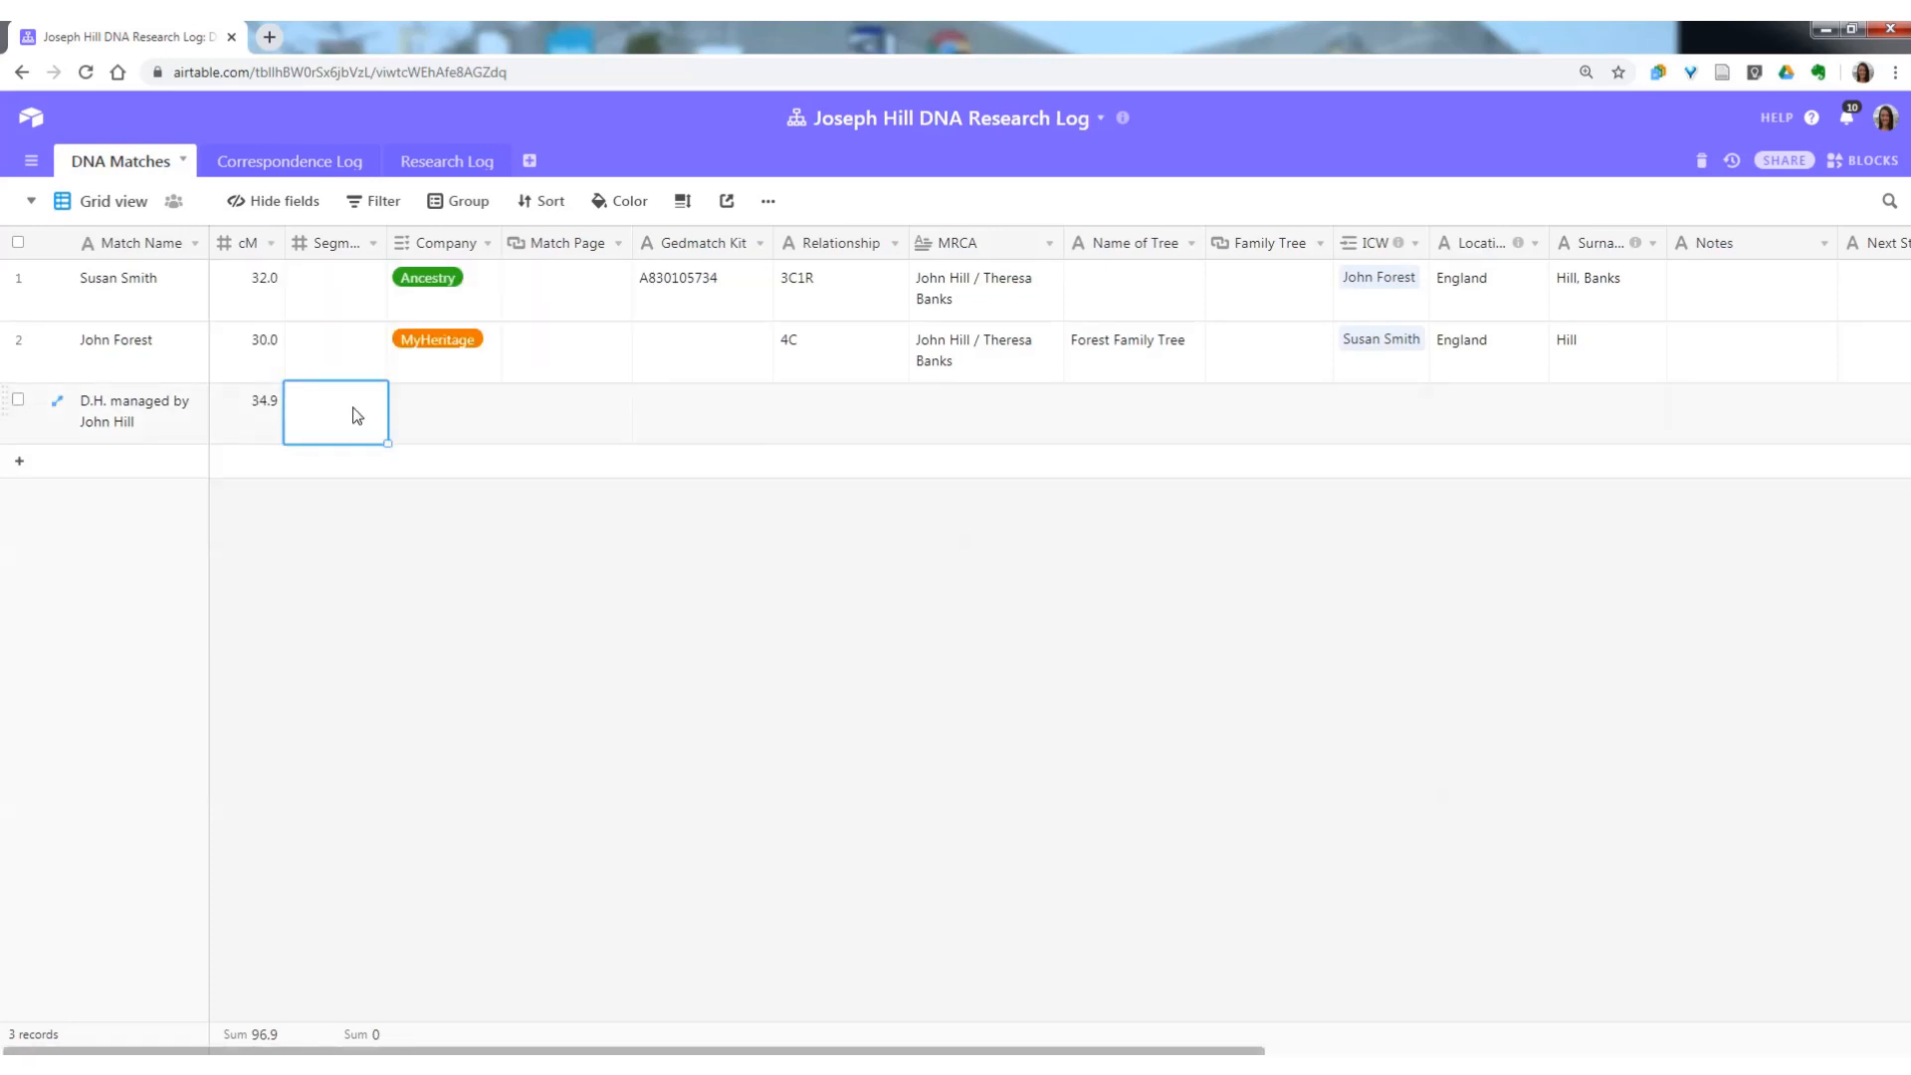
click(356, 302)
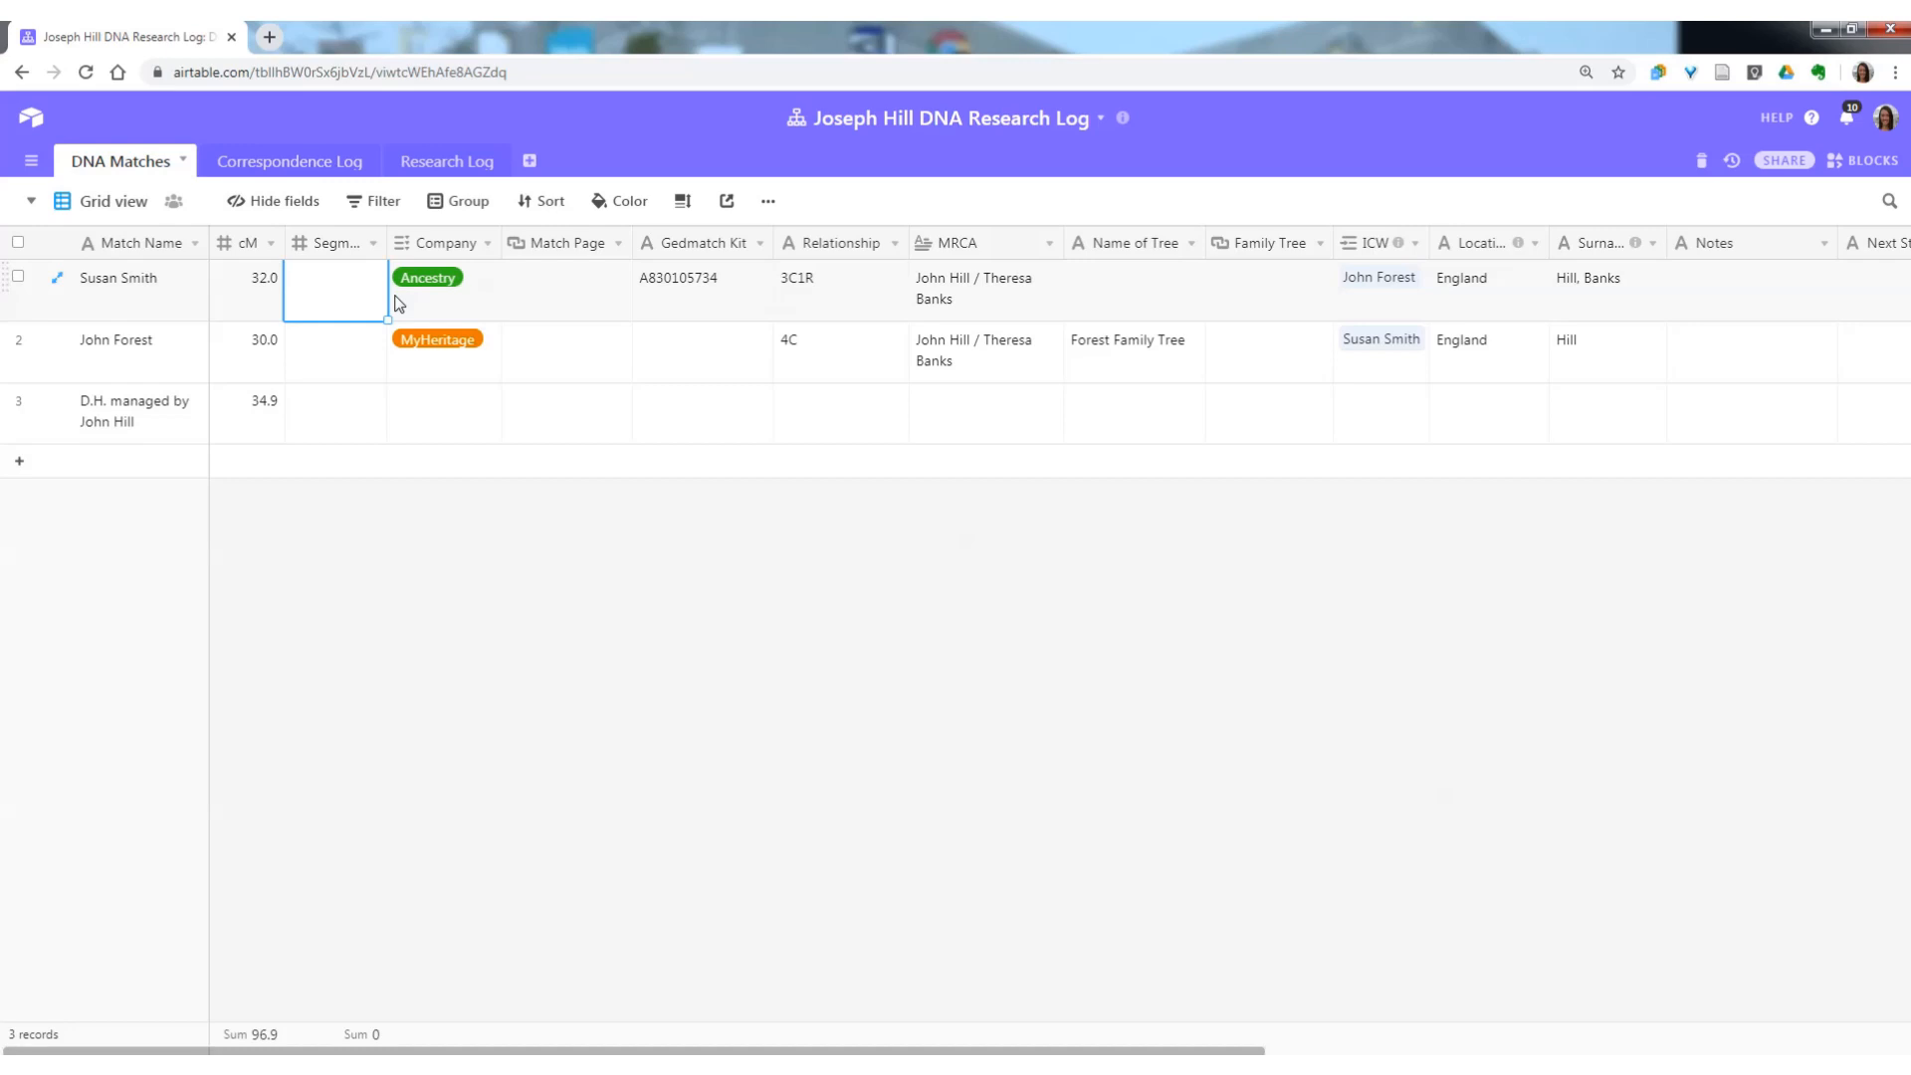
click(354, 356)
click(350, 305)
text(1)
click(336, 367)
text(1)
click(330, 409)
text(2)
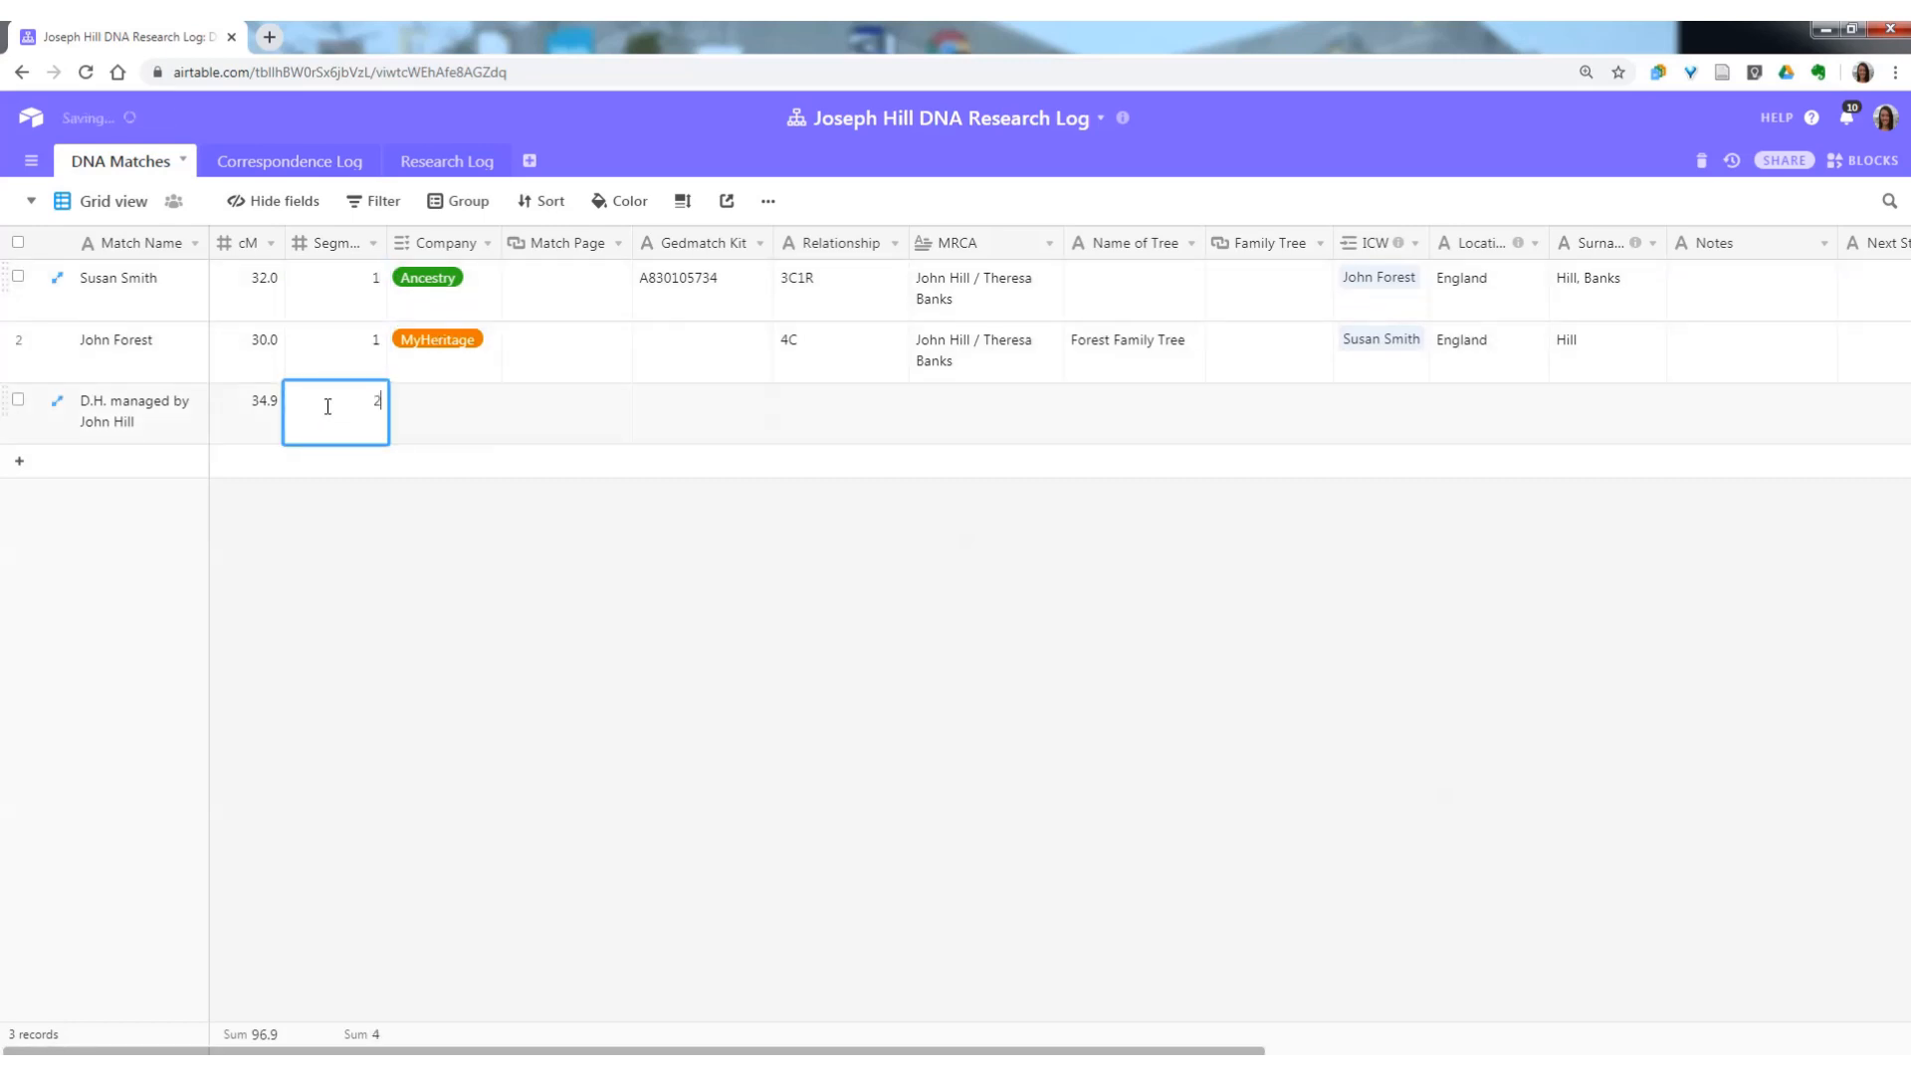
Set the third match record's Company to Ancestry.
click(442, 415)
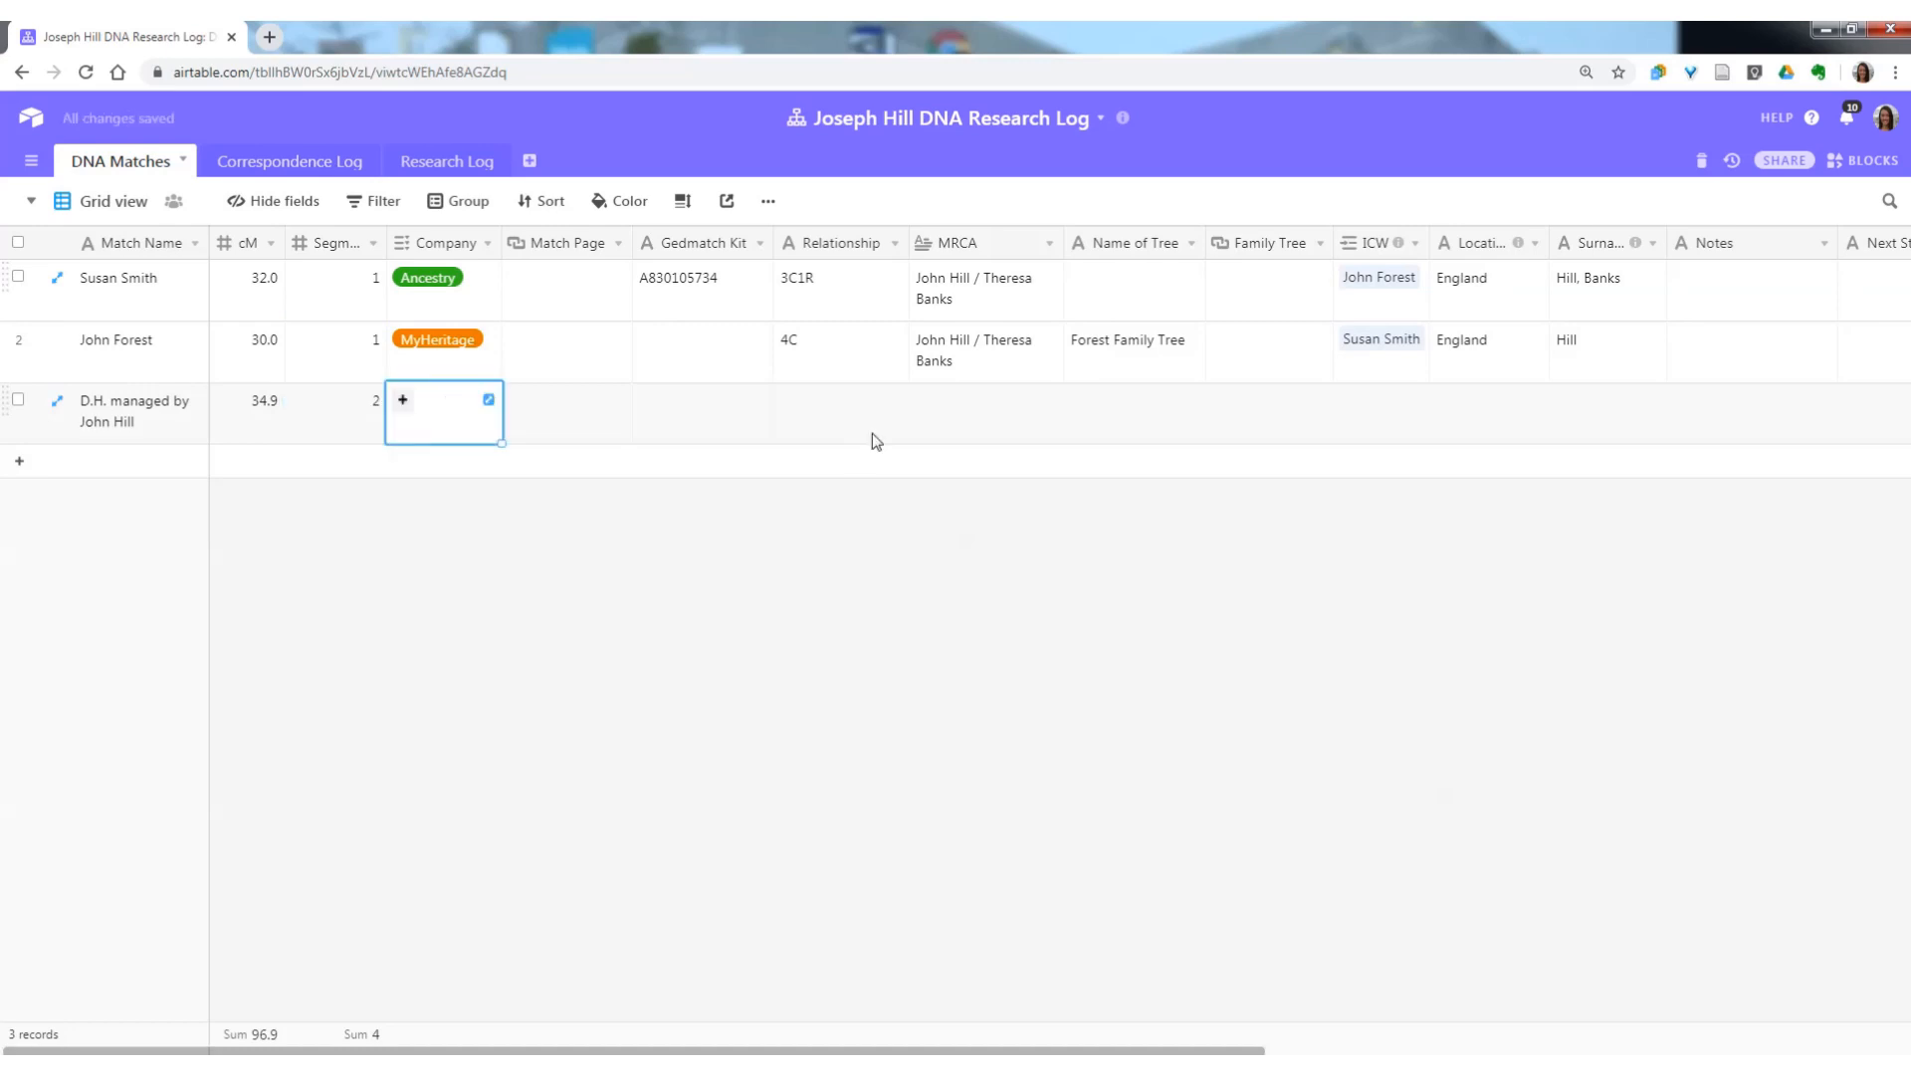
click(401, 402)
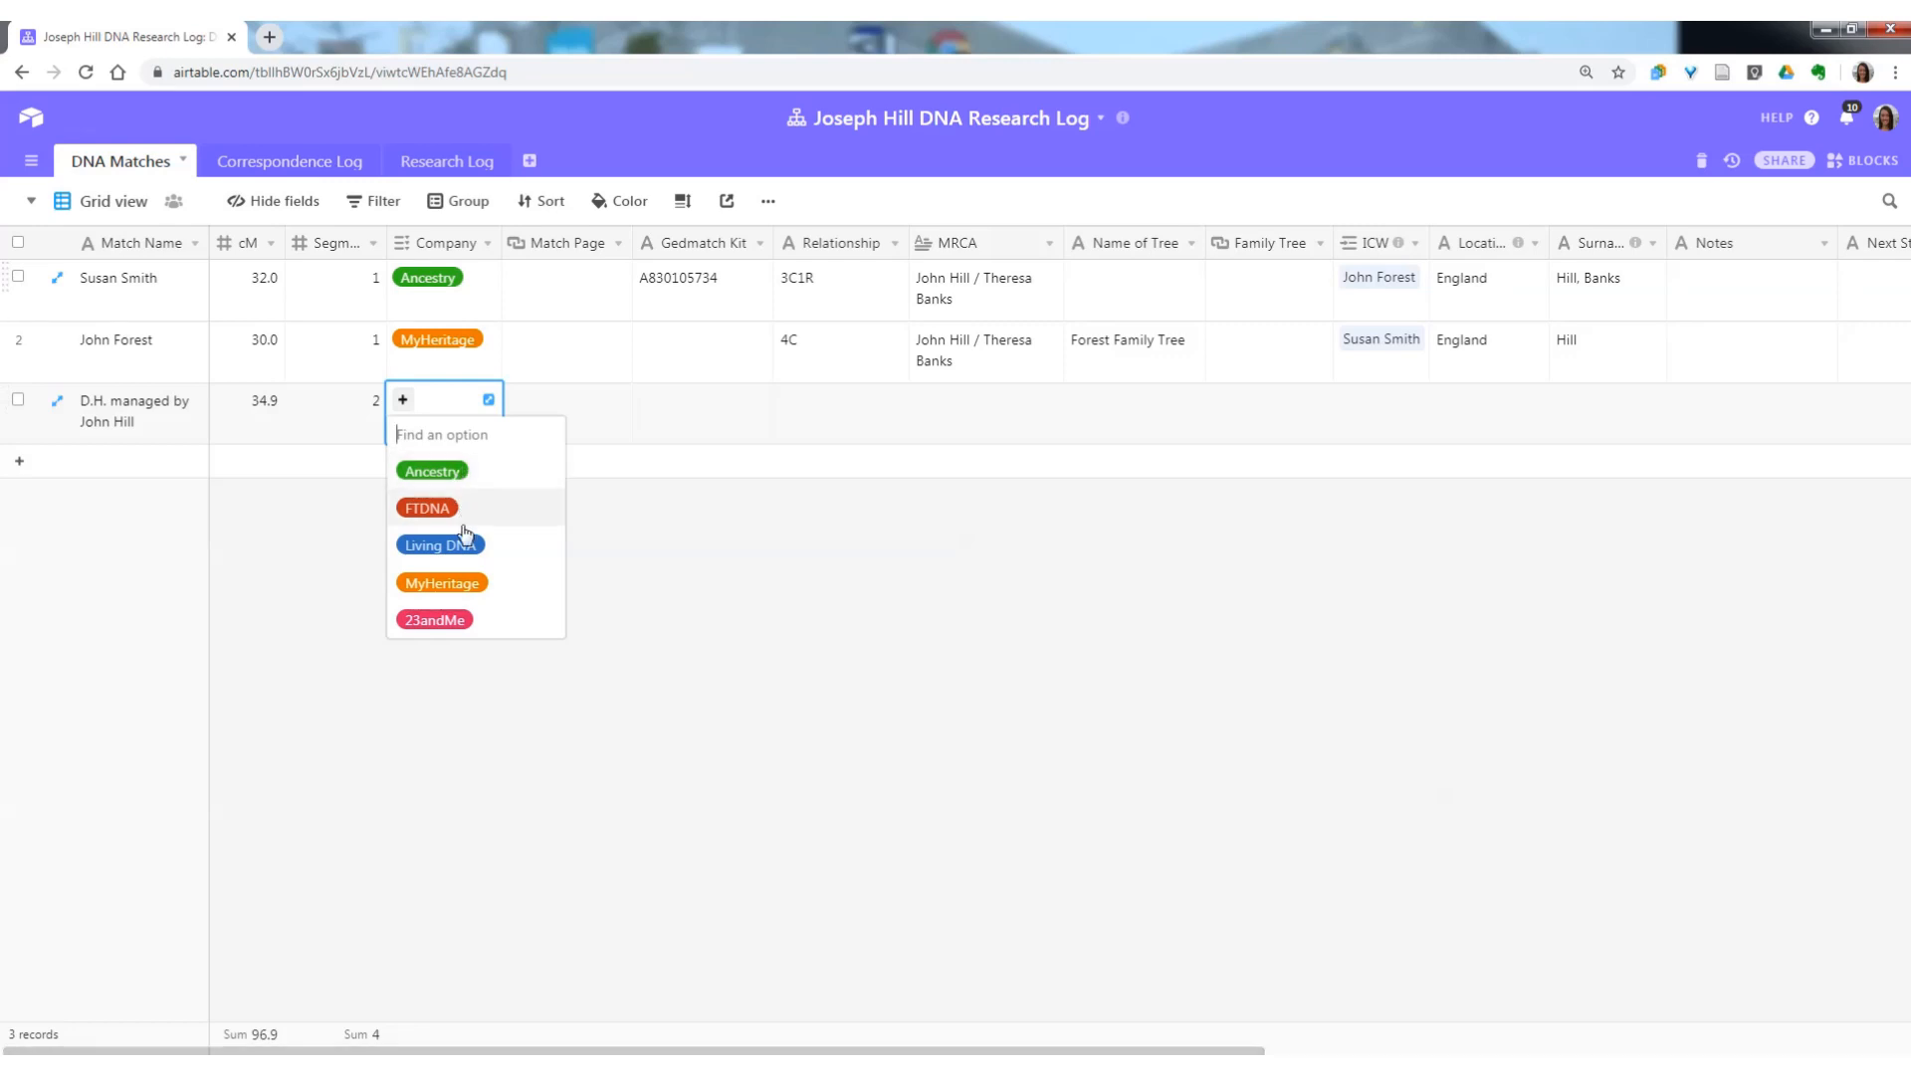
click(593, 398)
click(458, 419)
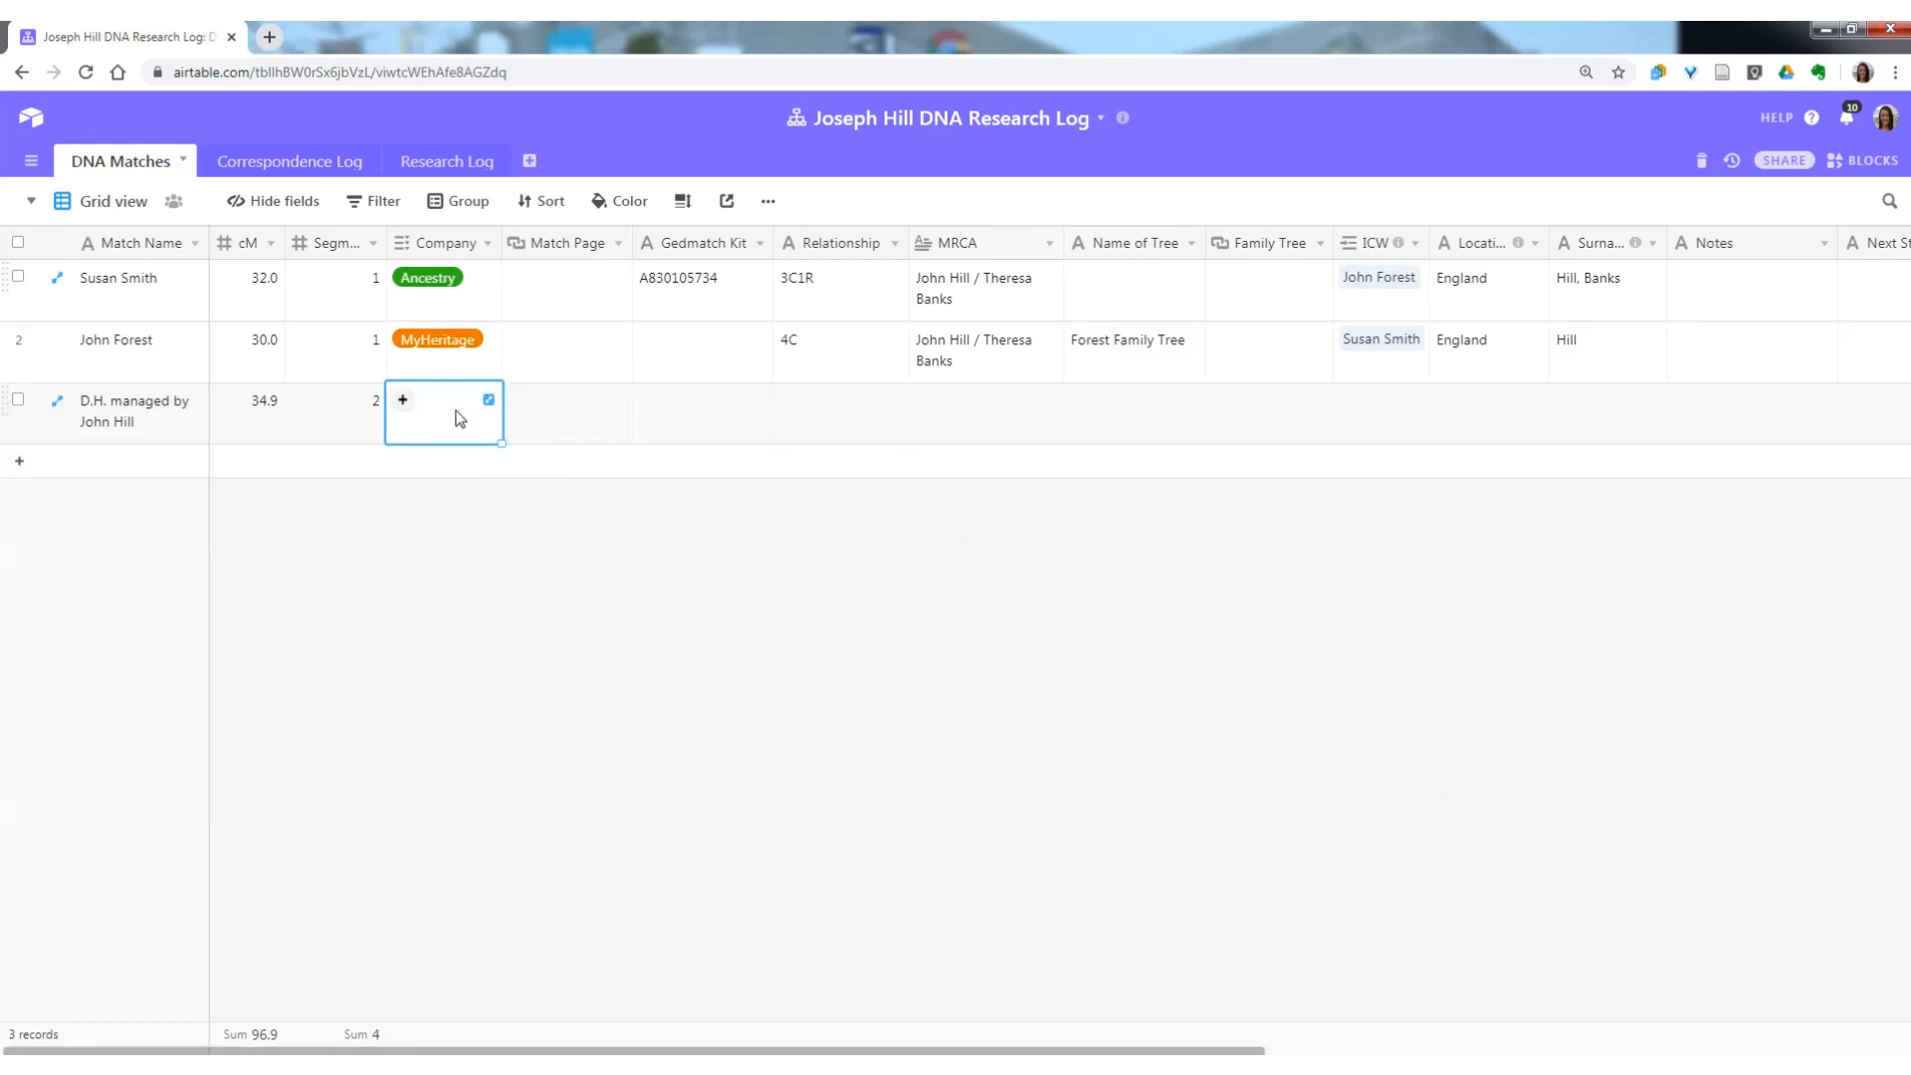
text(anc)
key(Return)
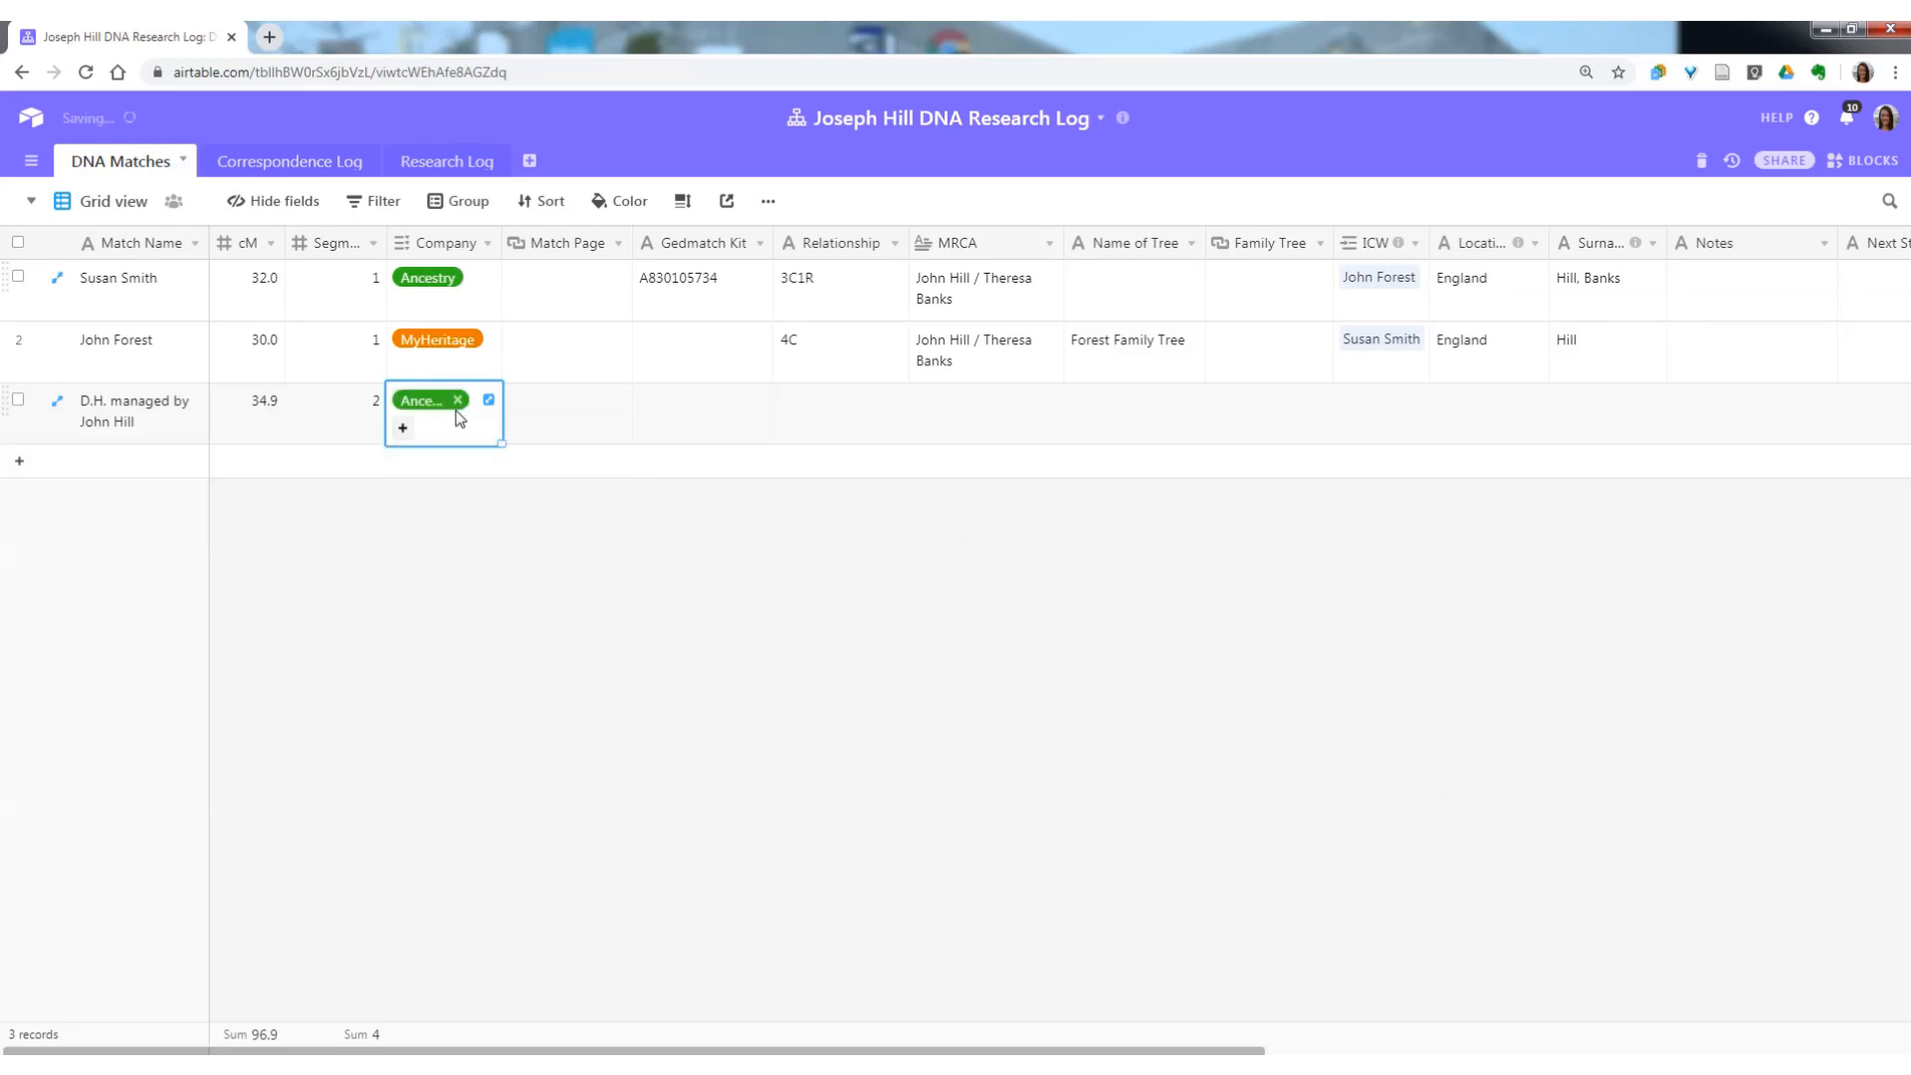
Enter "ancestry.com..." as the third match record's Match Page.
key(Tab)
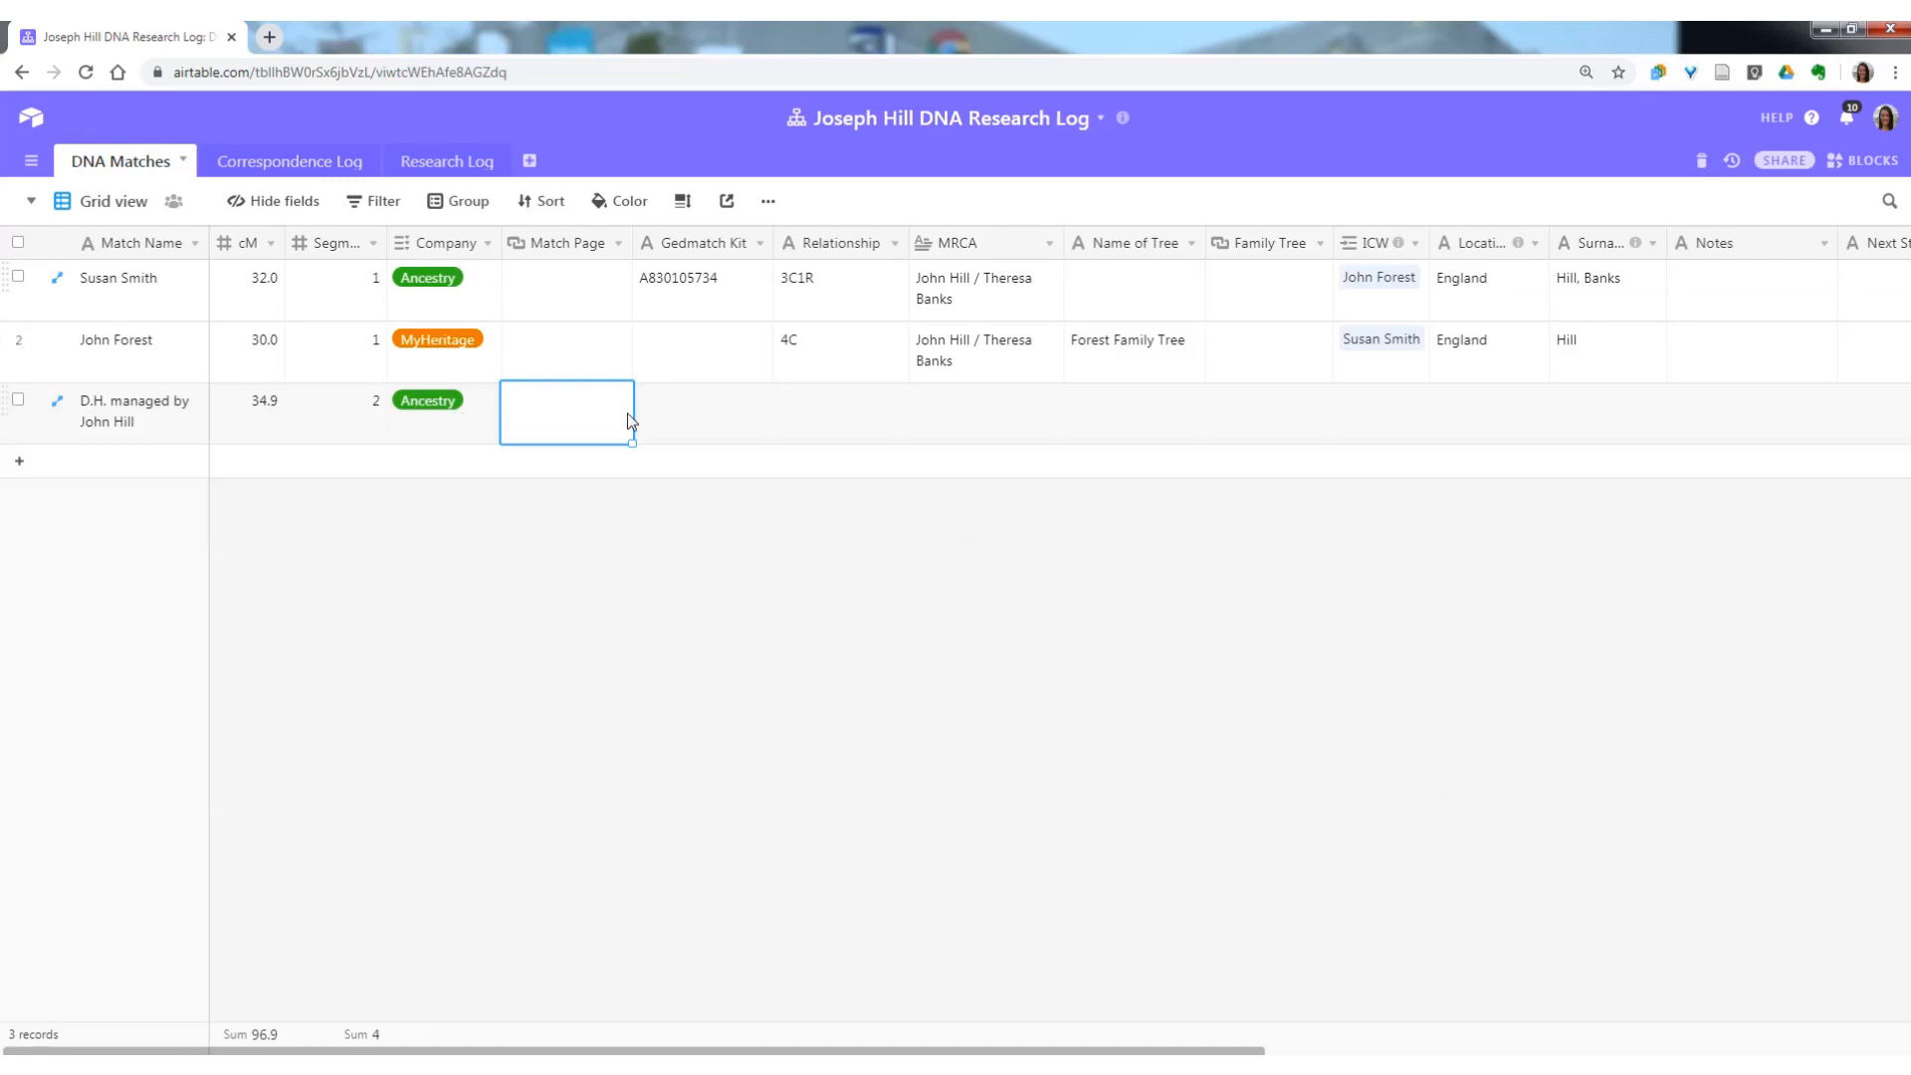
text(ancestry.com)
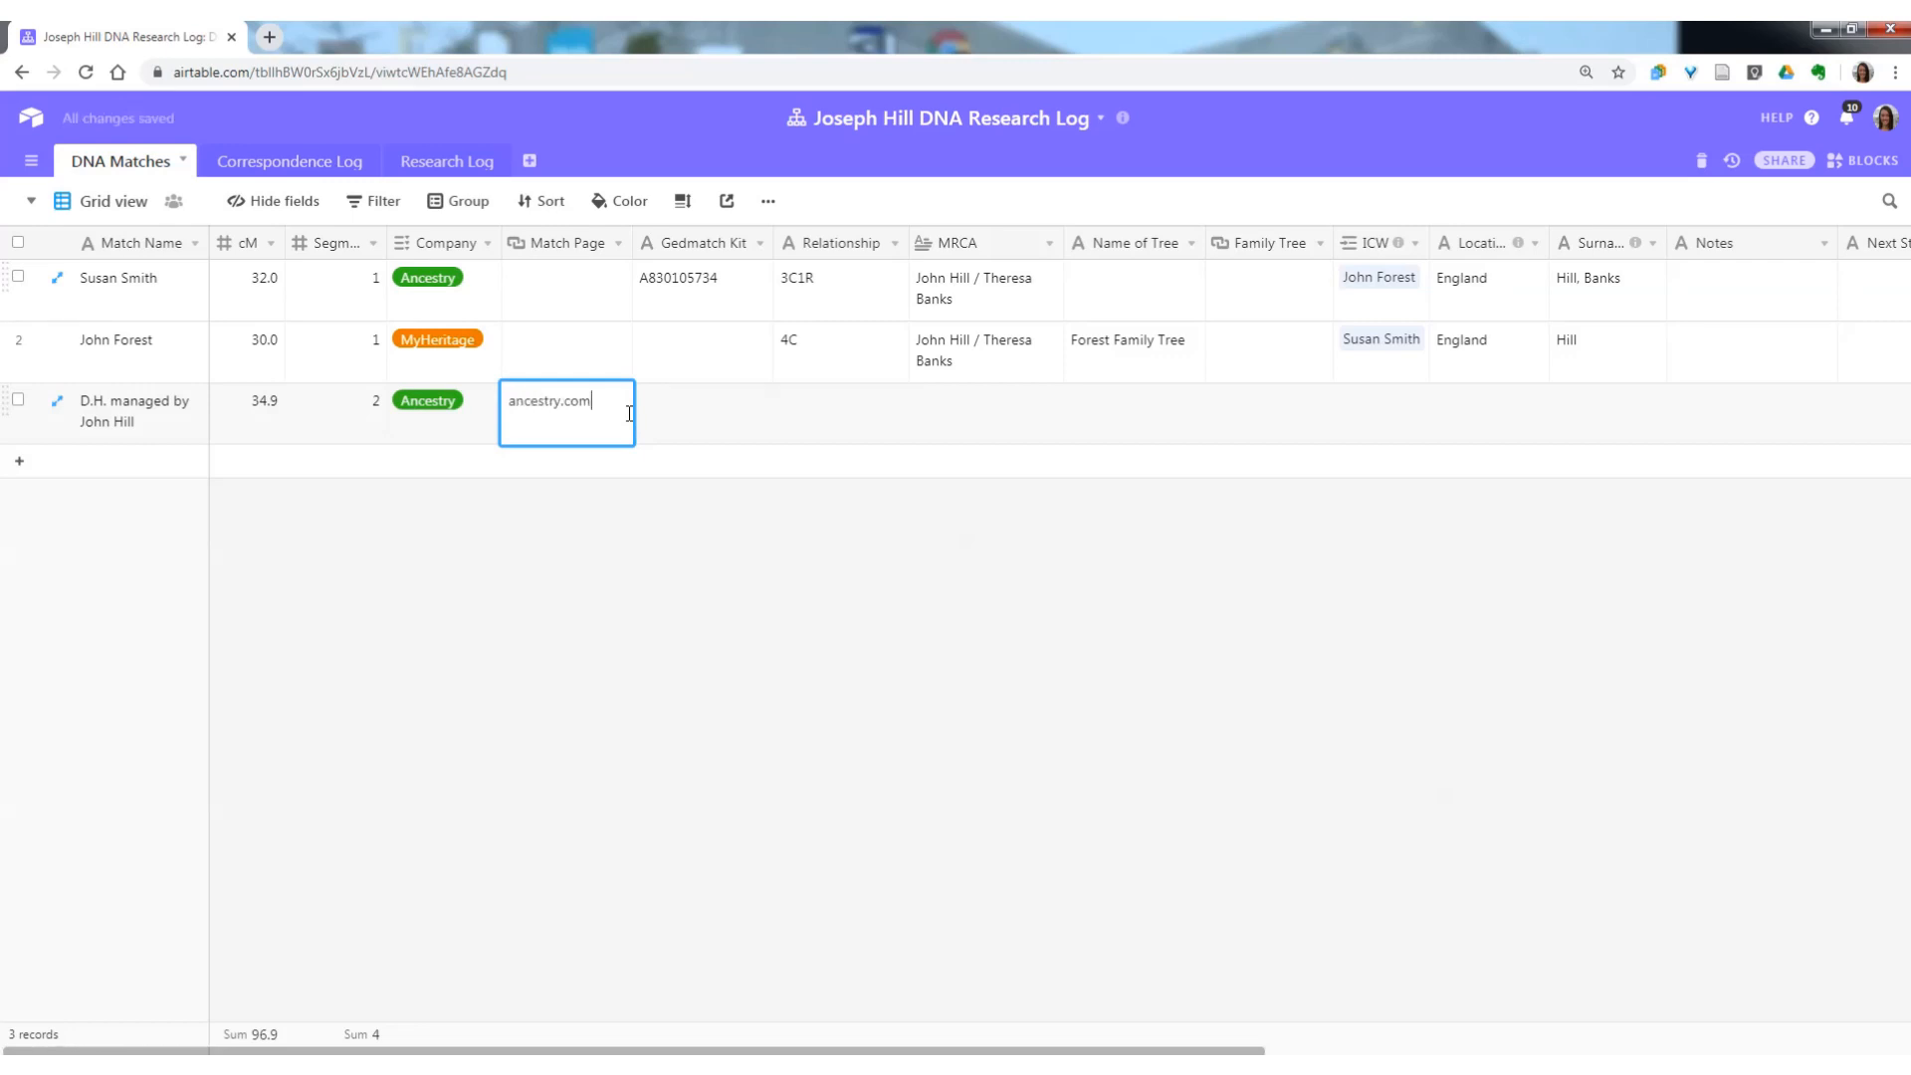
text(...)
key(Tab)
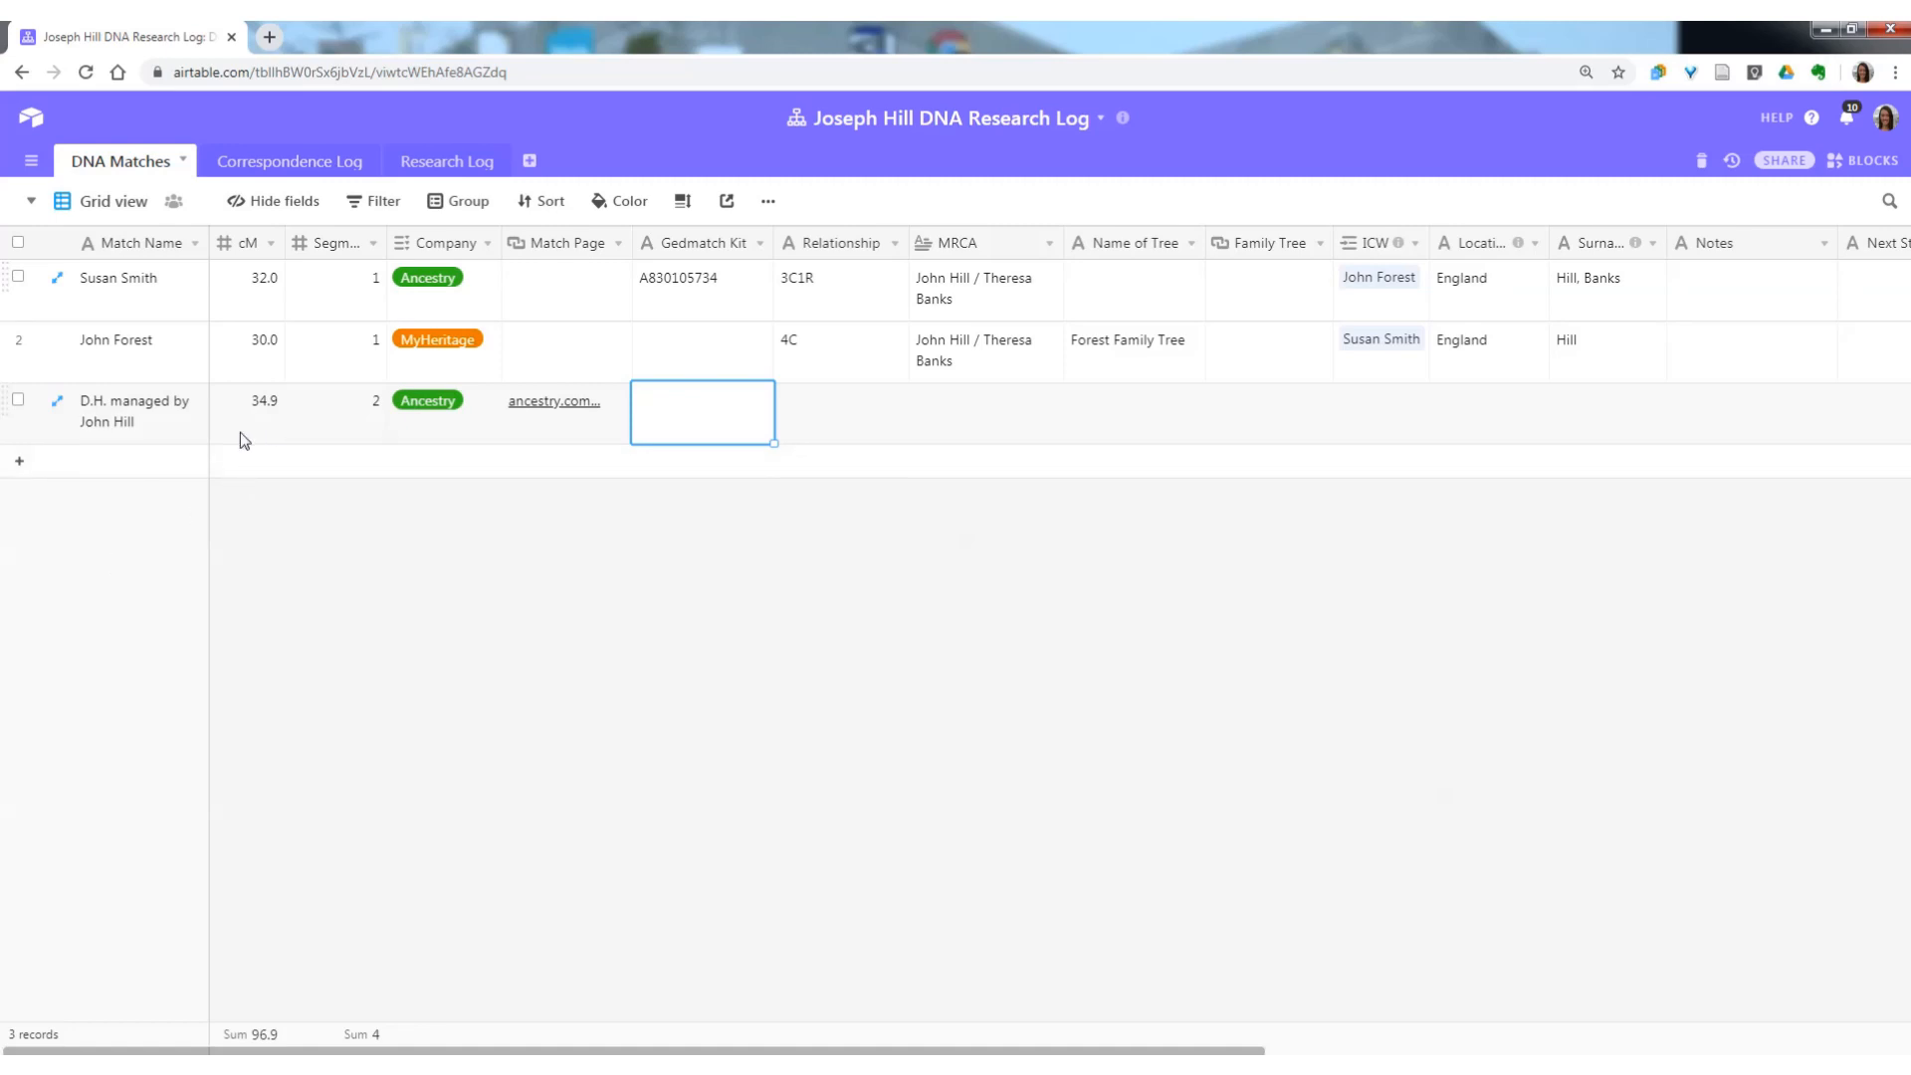
Leave the third record's Gedmatch Kit empty and enter "4-6 cousins" as its Relationship.
click(806, 402)
click(703, 440)
click(836, 423)
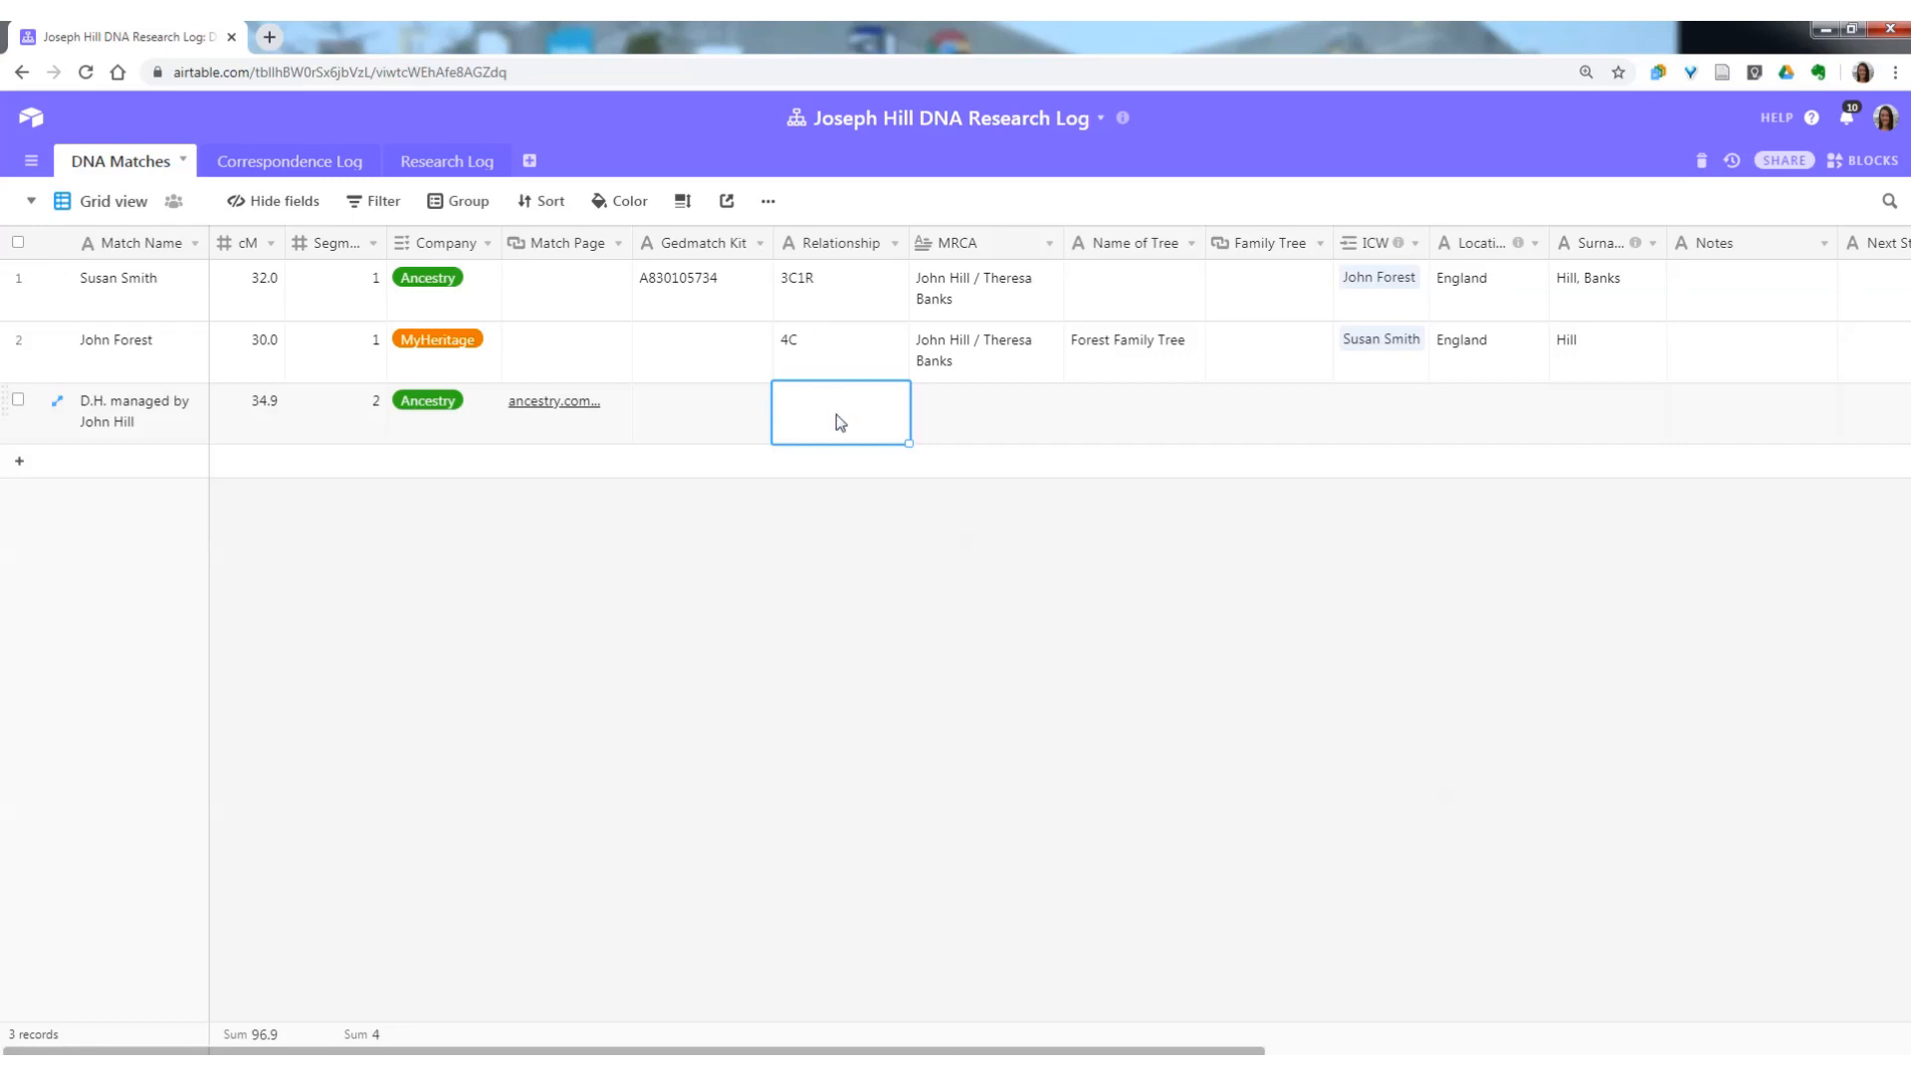
text(4-6 cousins)
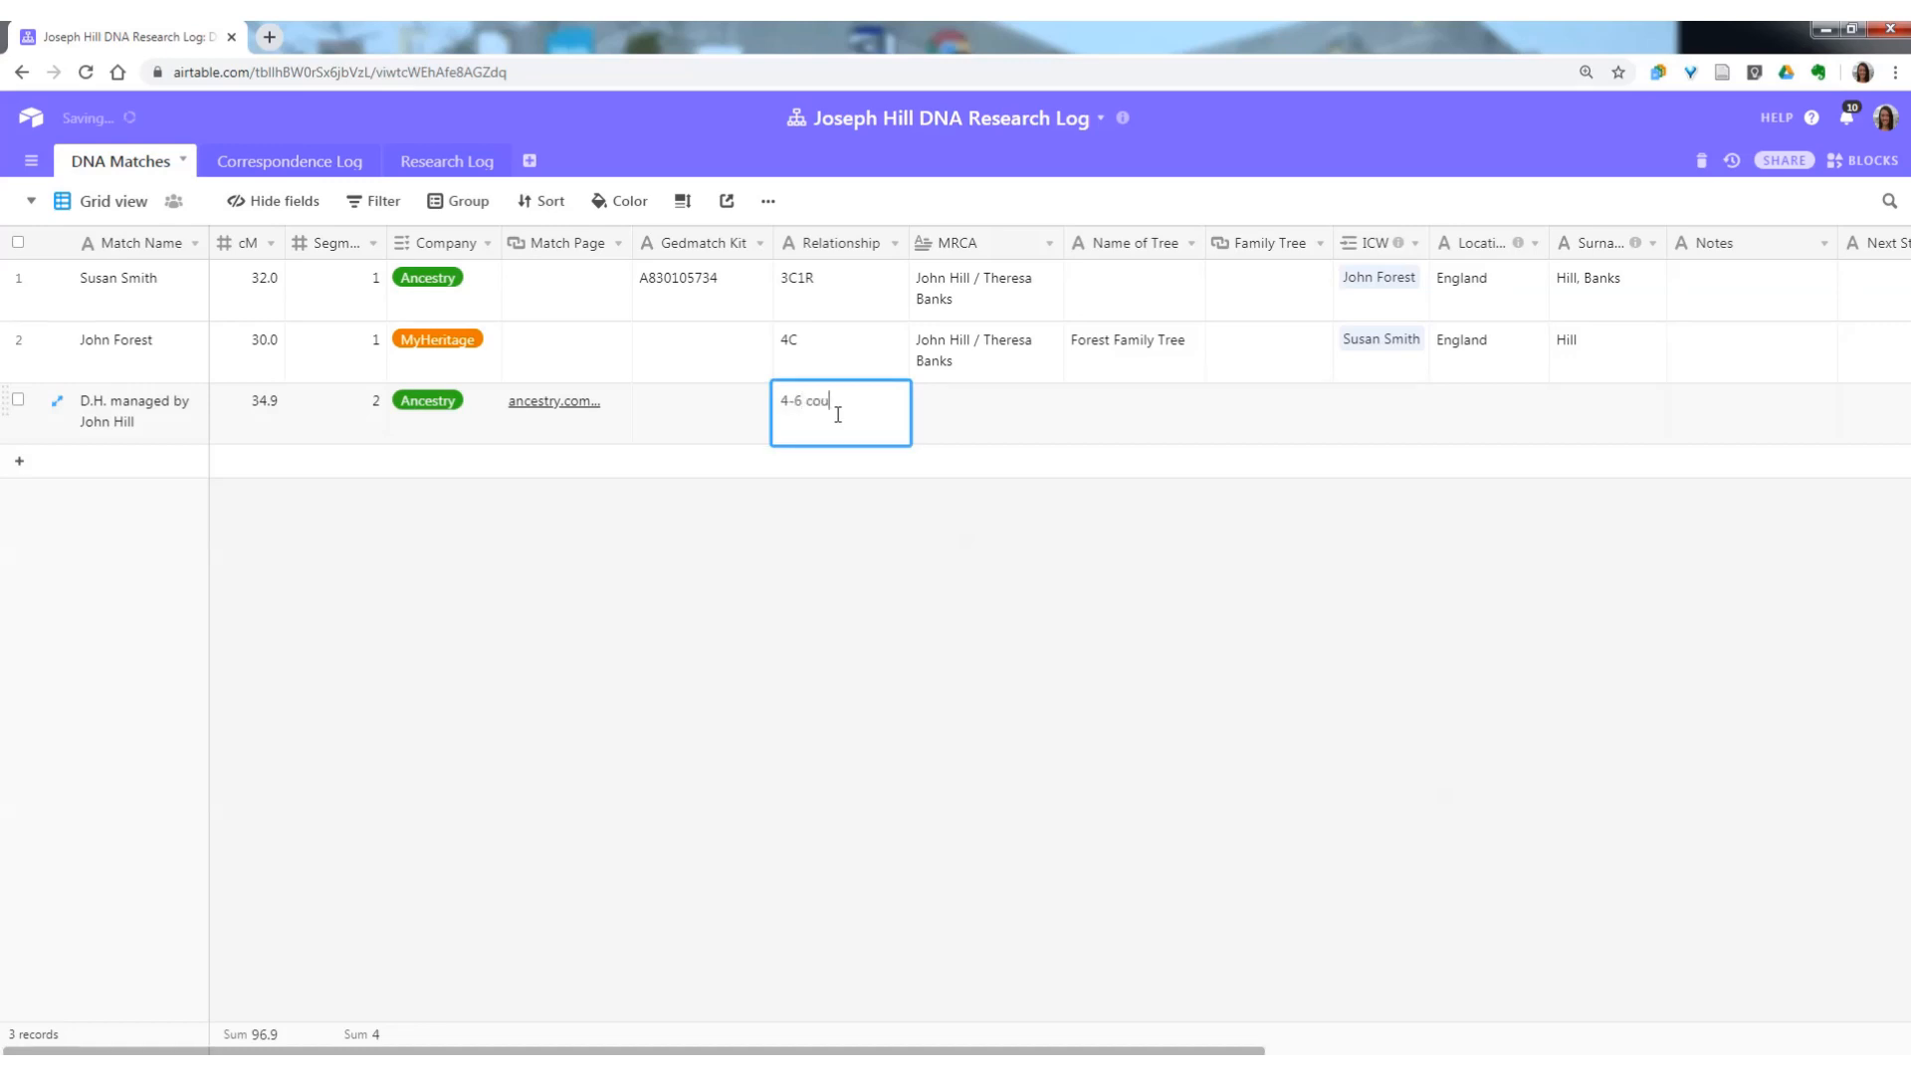
key(Tab)
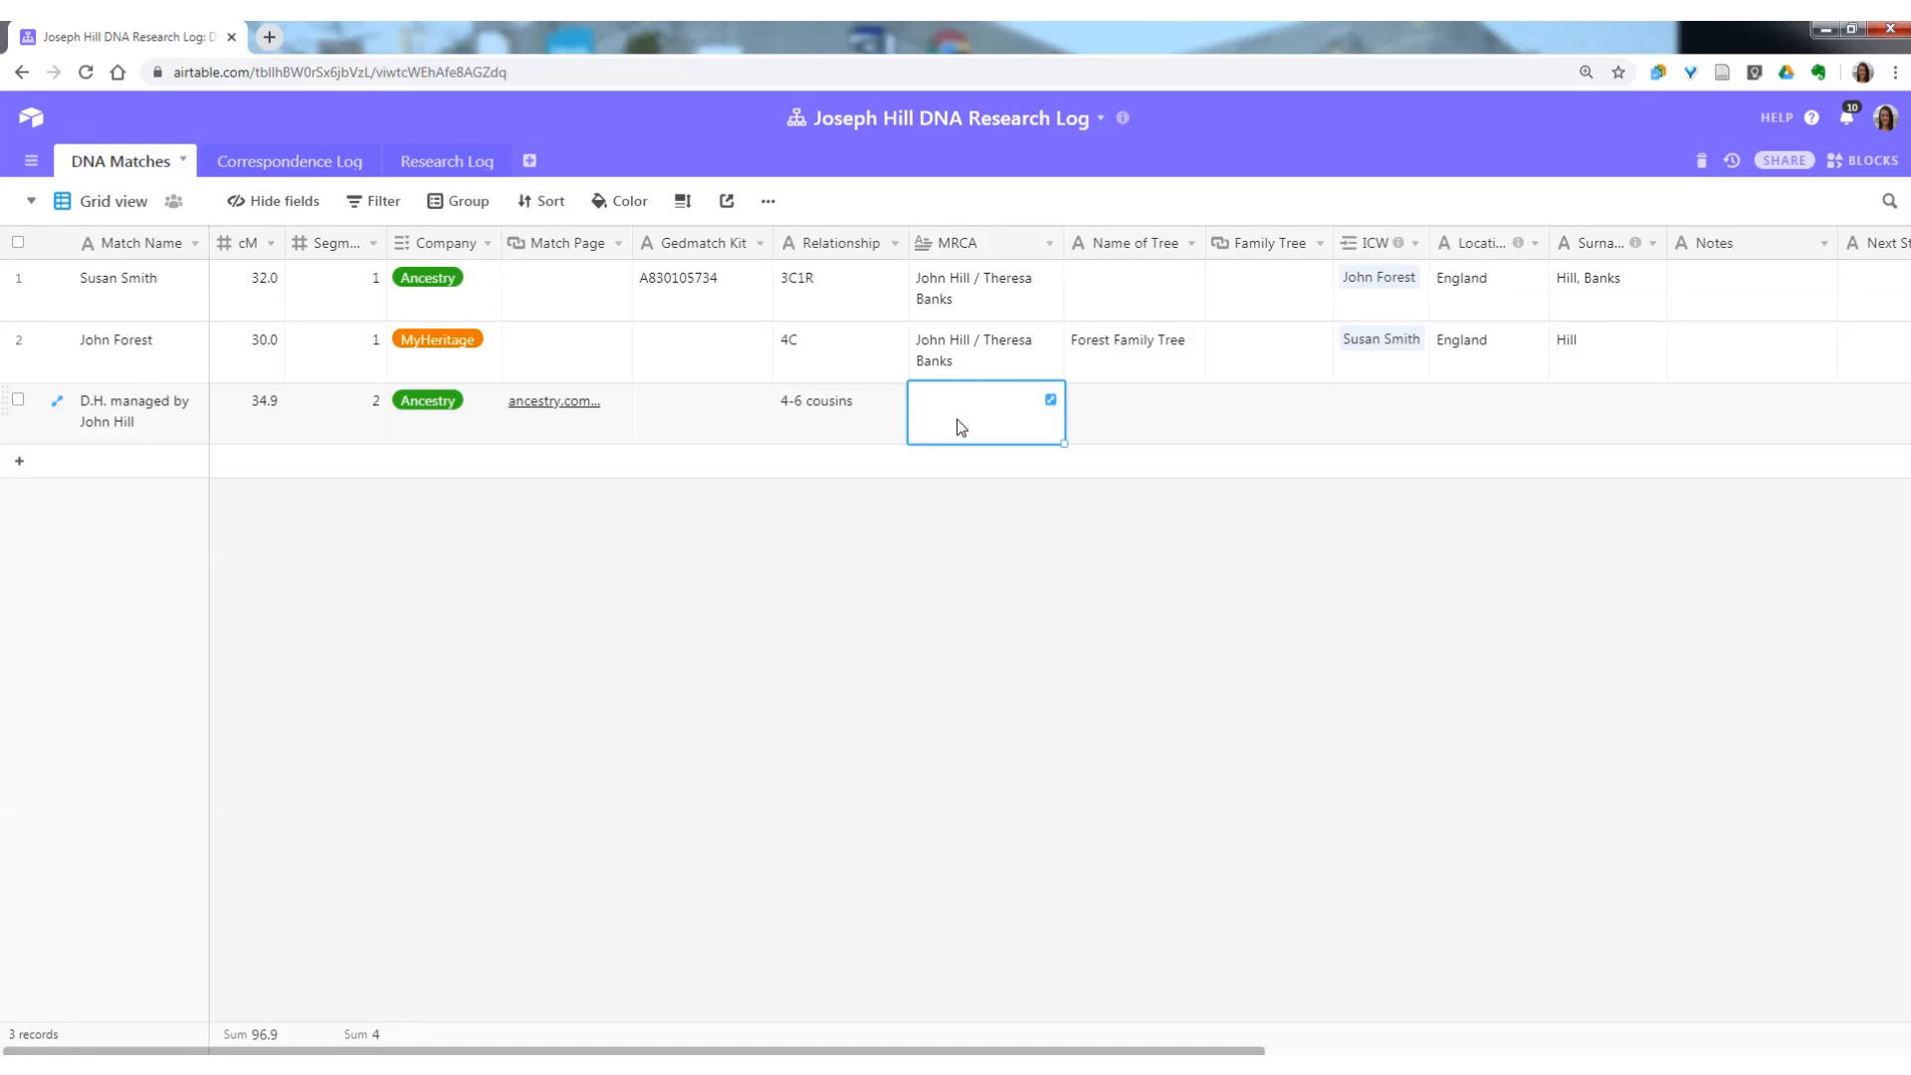
key(Tab)
key(Tab)
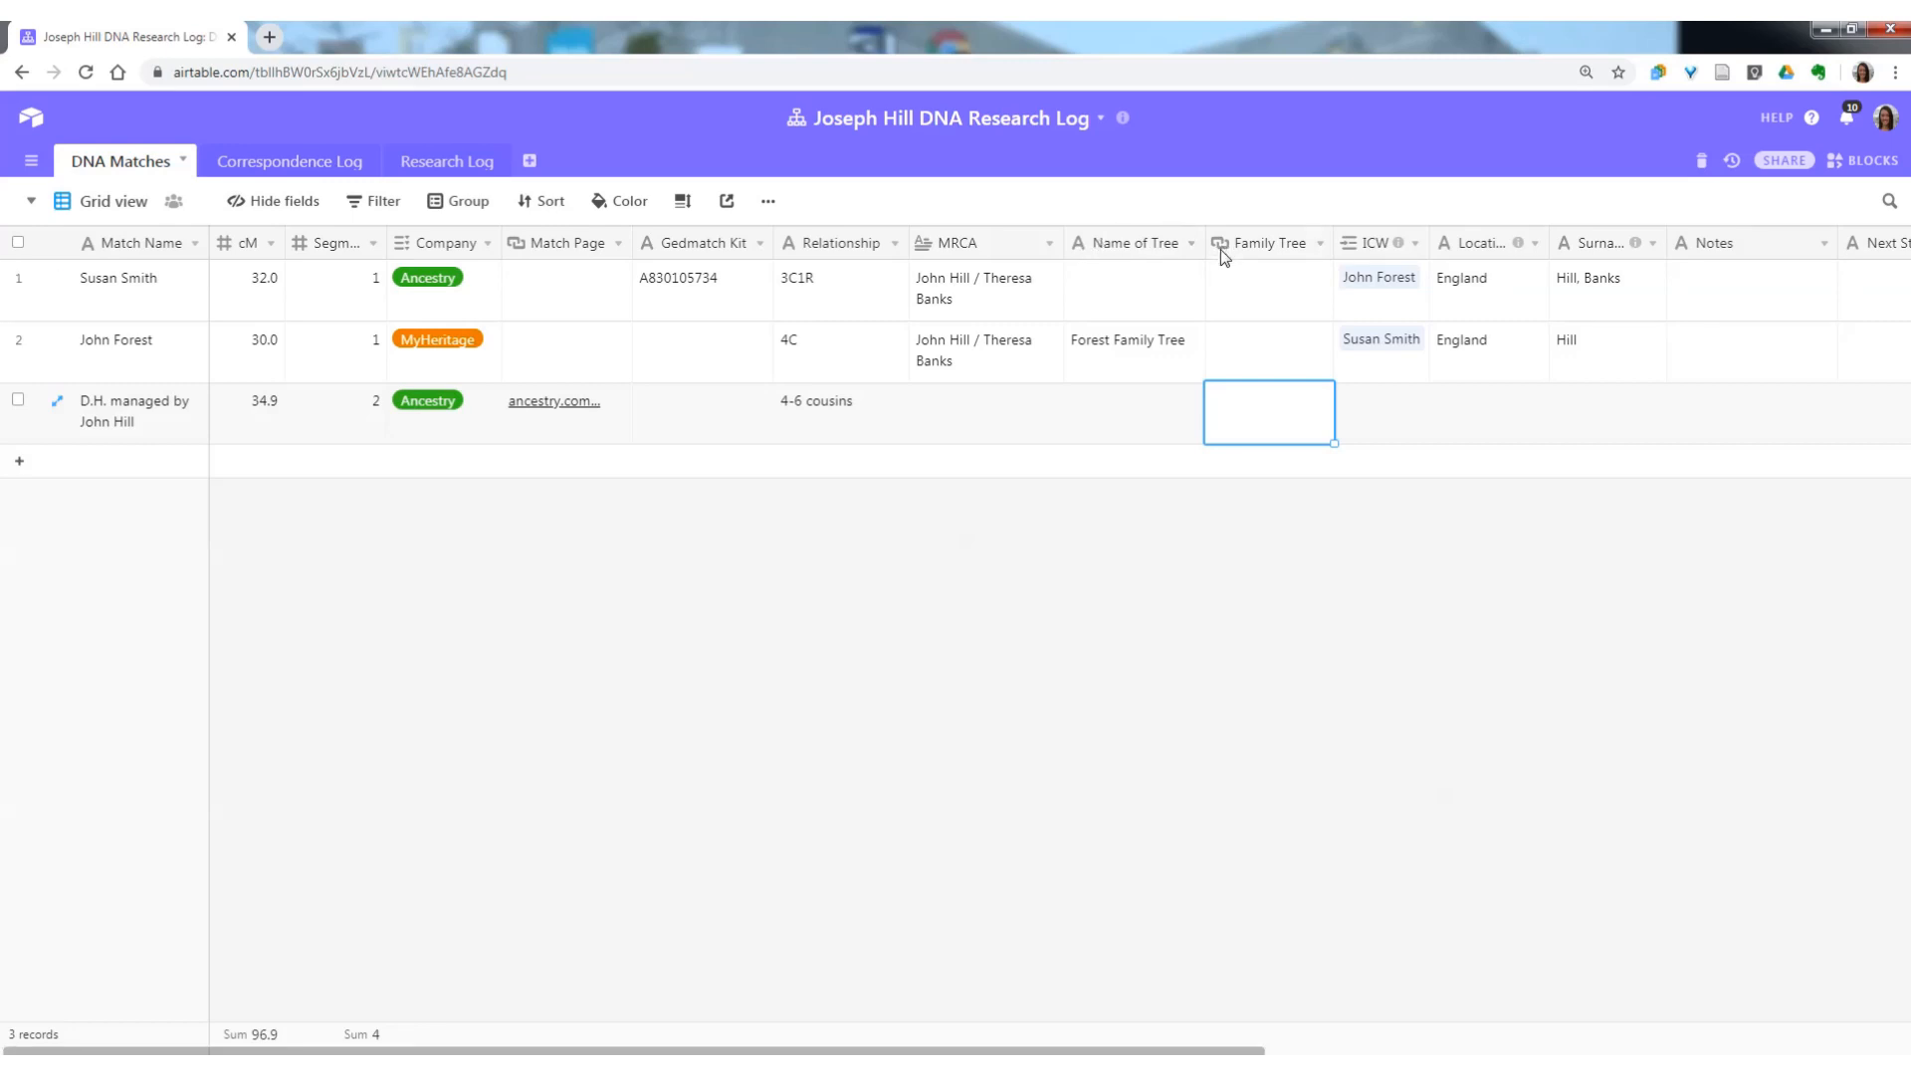
click(1101, 431)
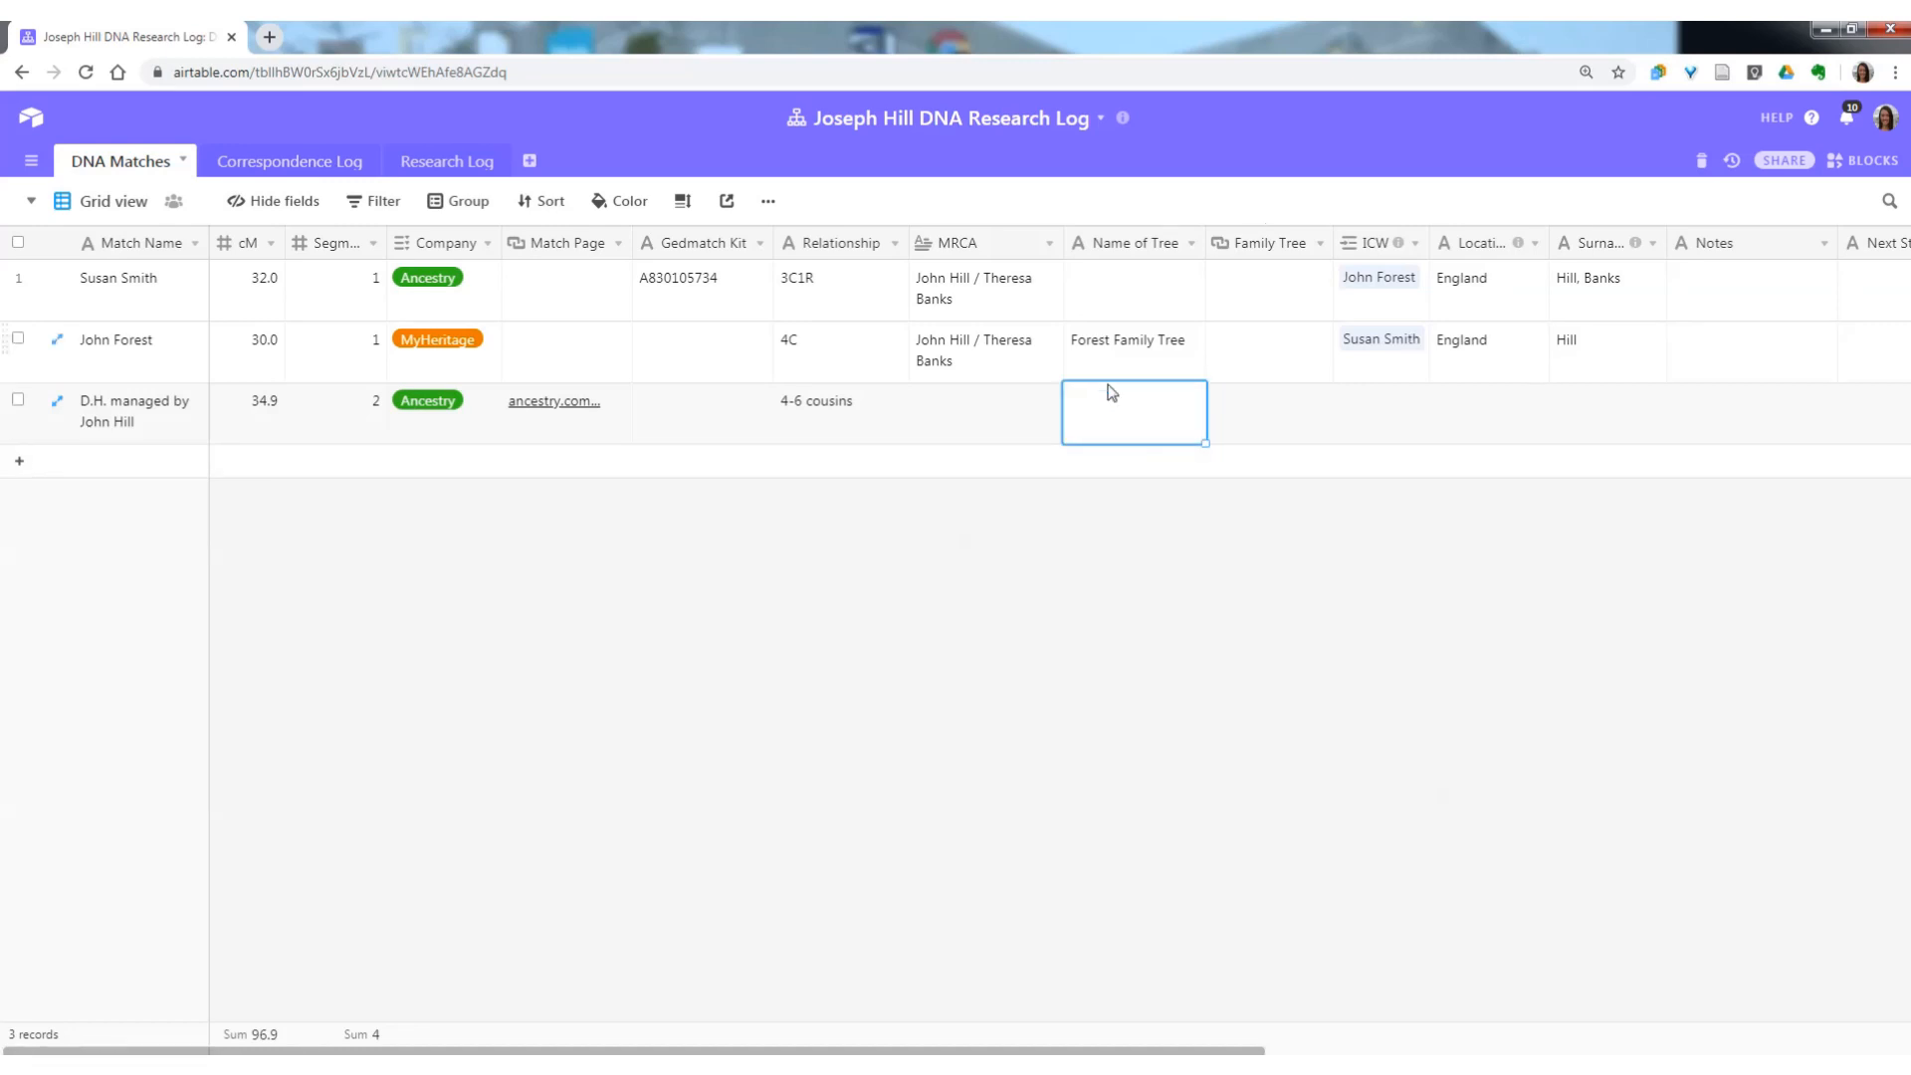
click(1250, 409)
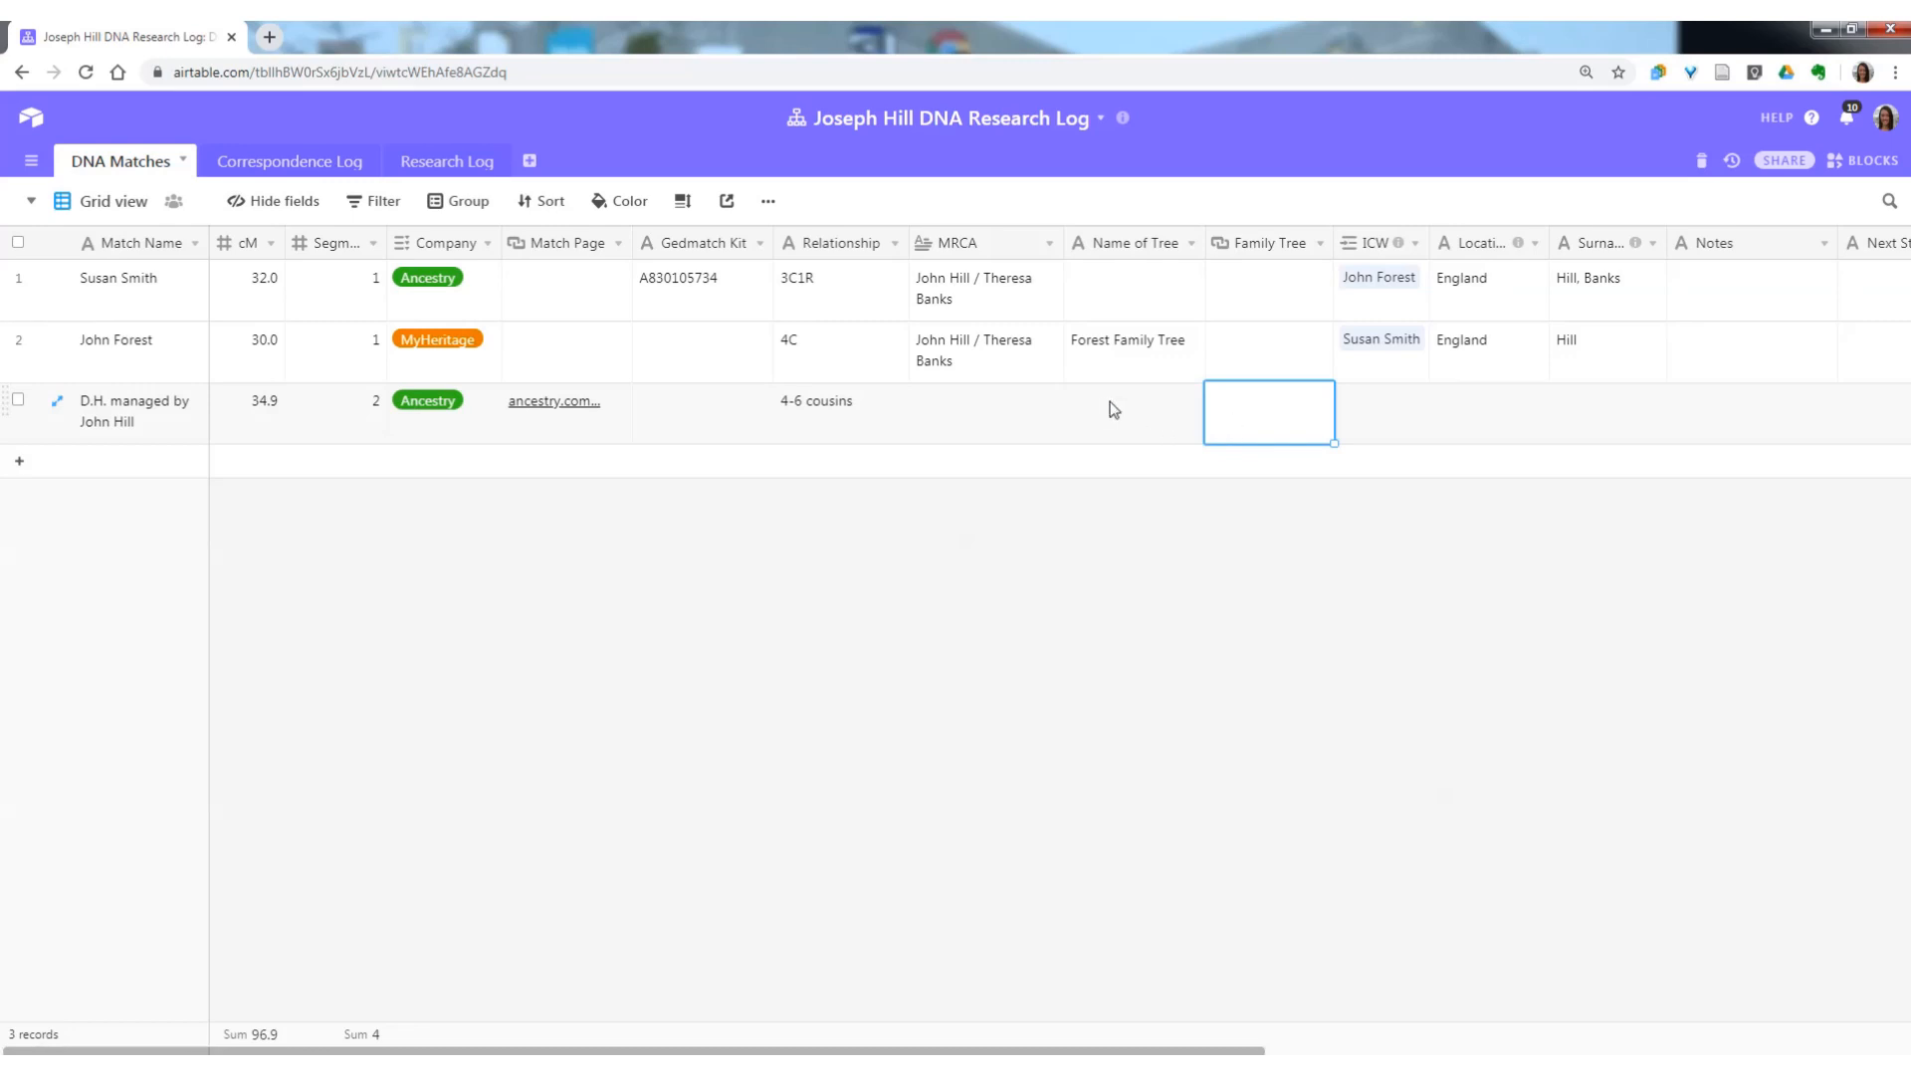
Customize the ICW field to allow linking to multiple records and save the field settings.
click(1400, 419)
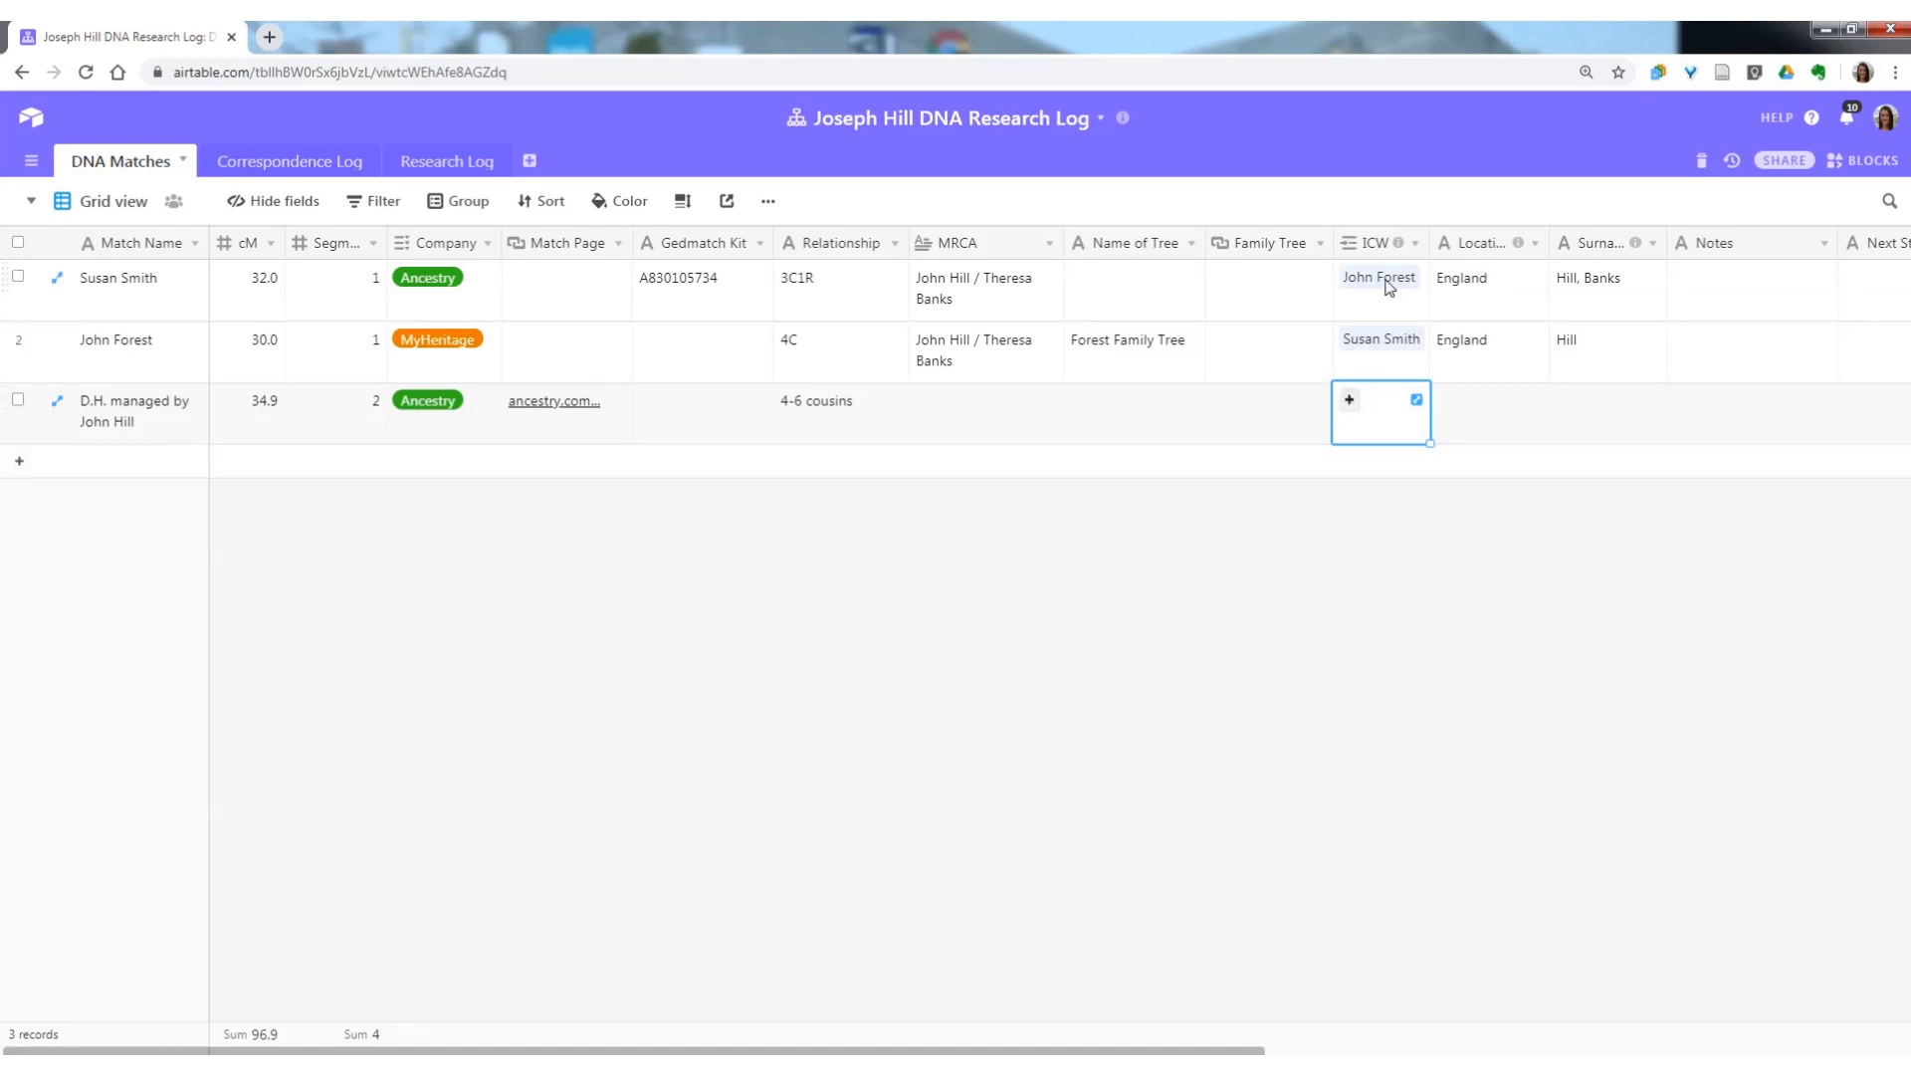
click(1415, 245)
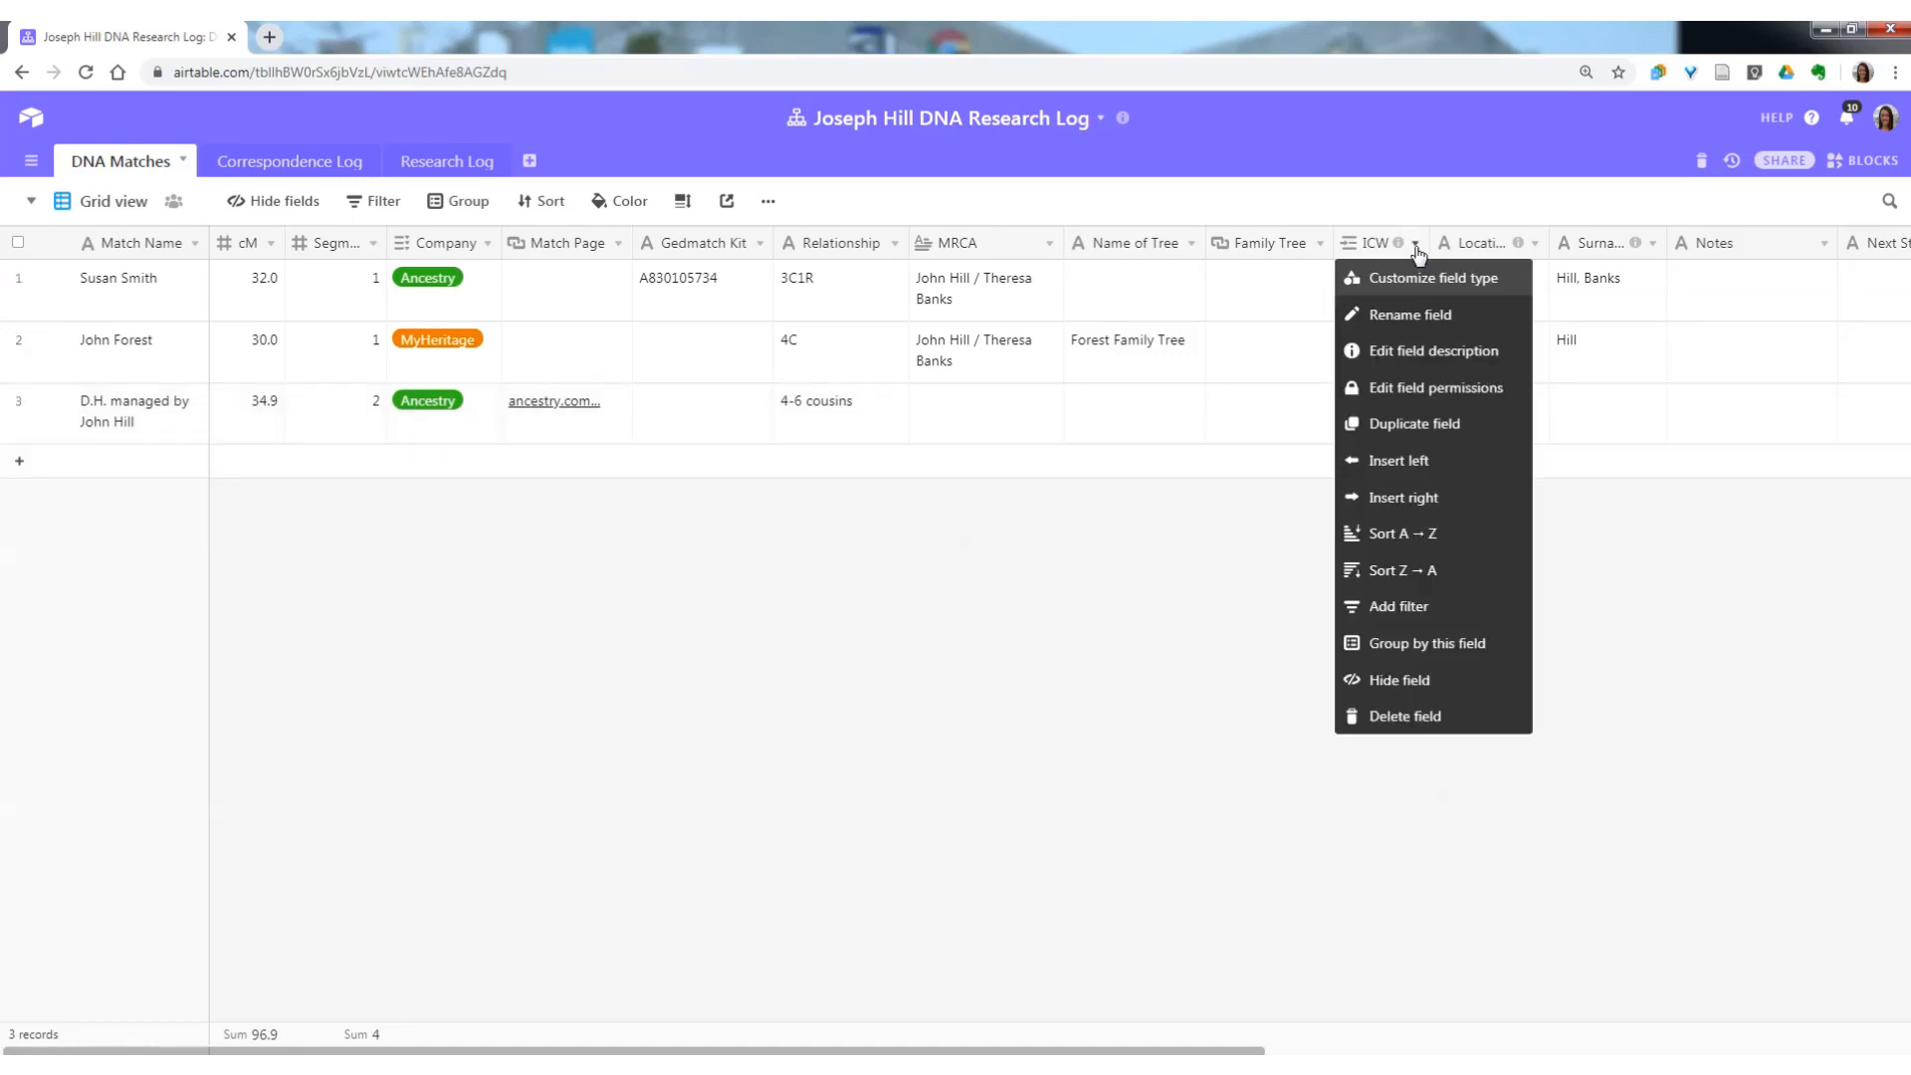
click(1433, 284)
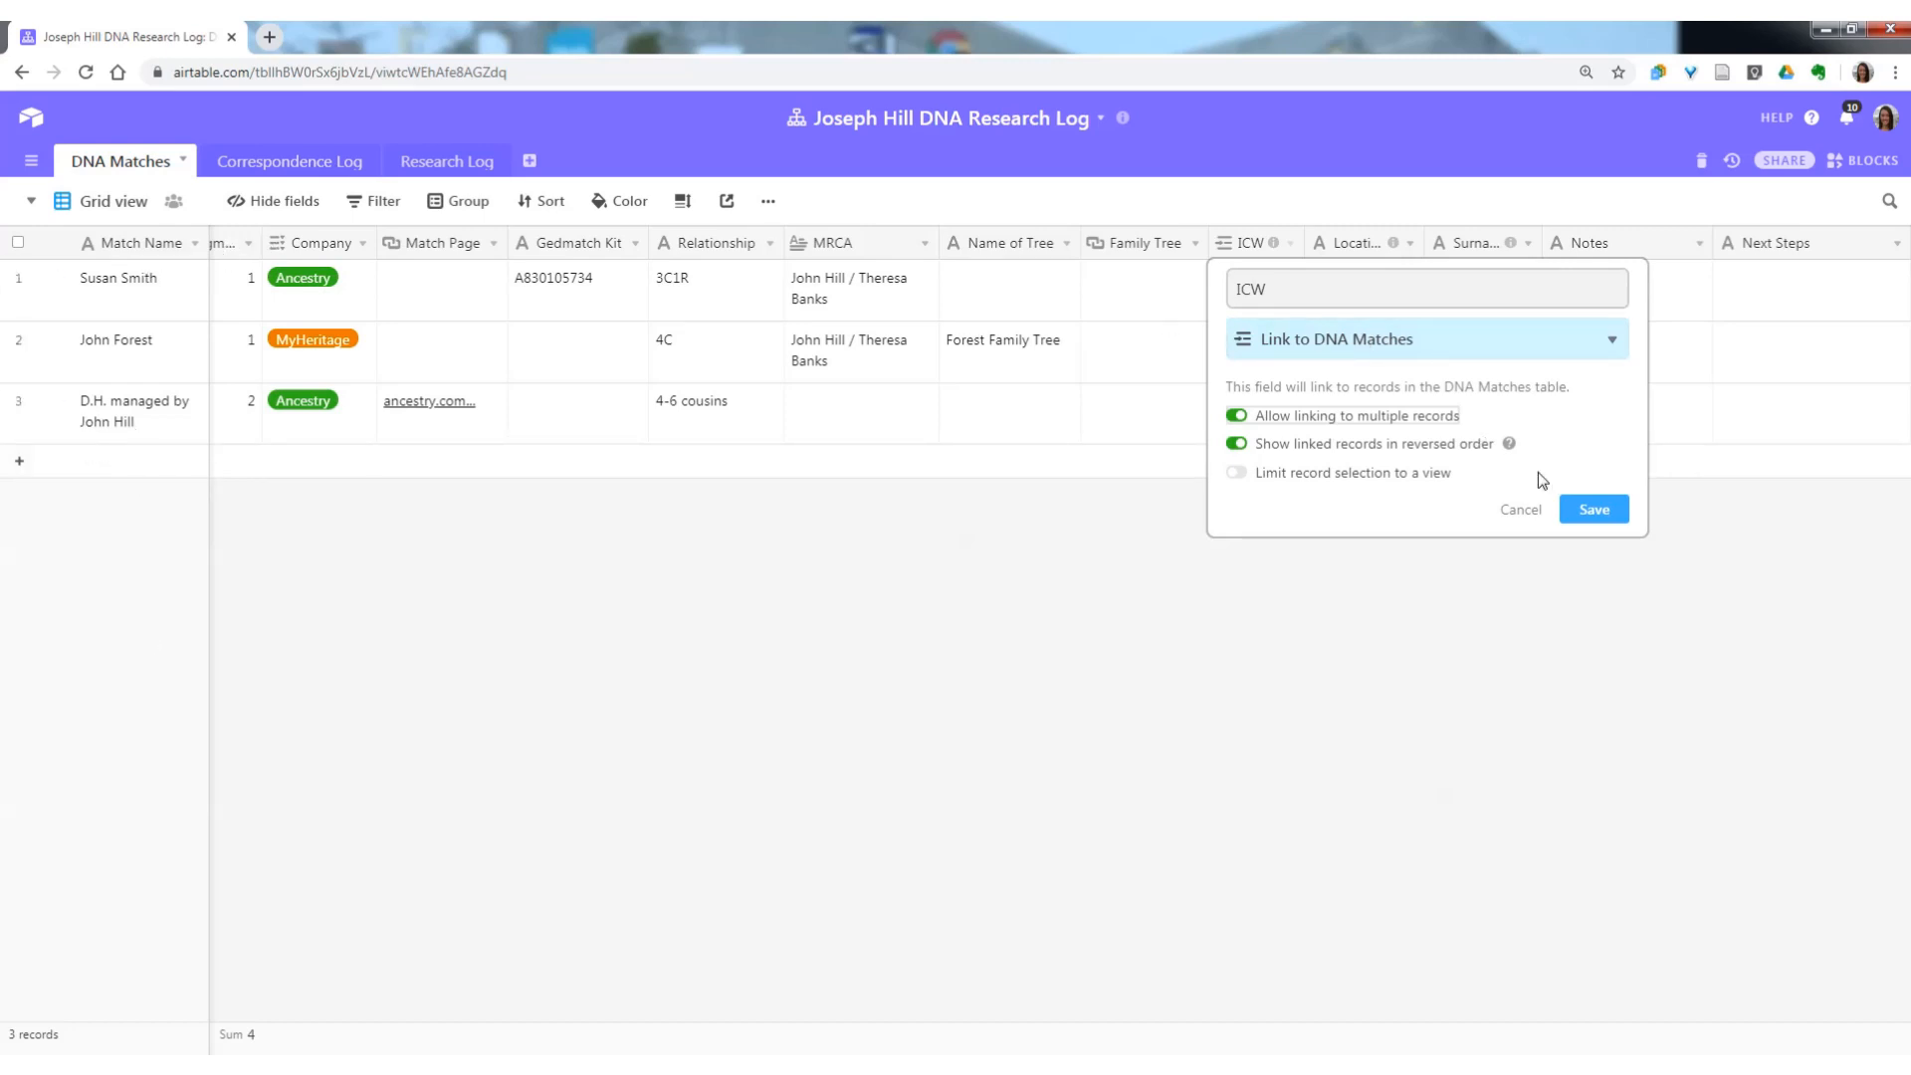
click(1593, 508)
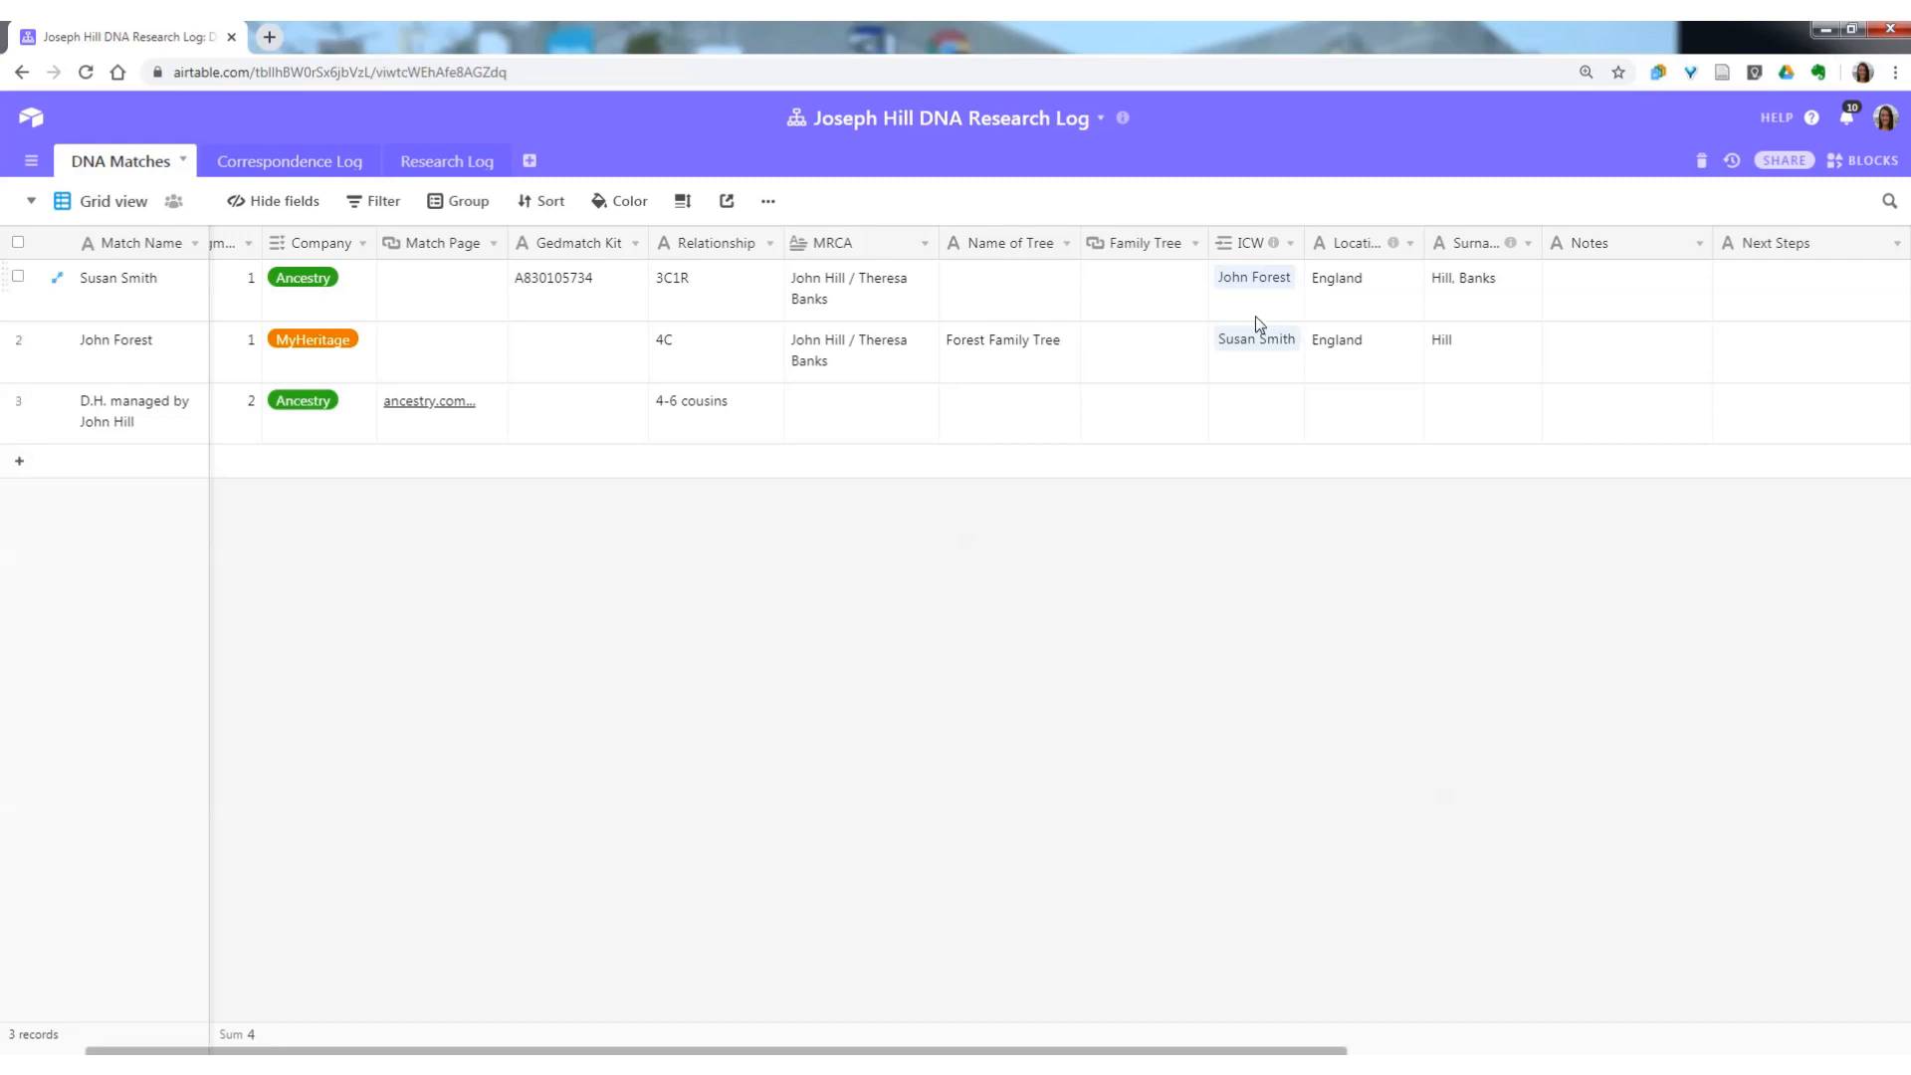
Link the third record's ICW field to the first and second match records and widen the ICW column to fit both.
click(1241, 403)
click(1225, 400)
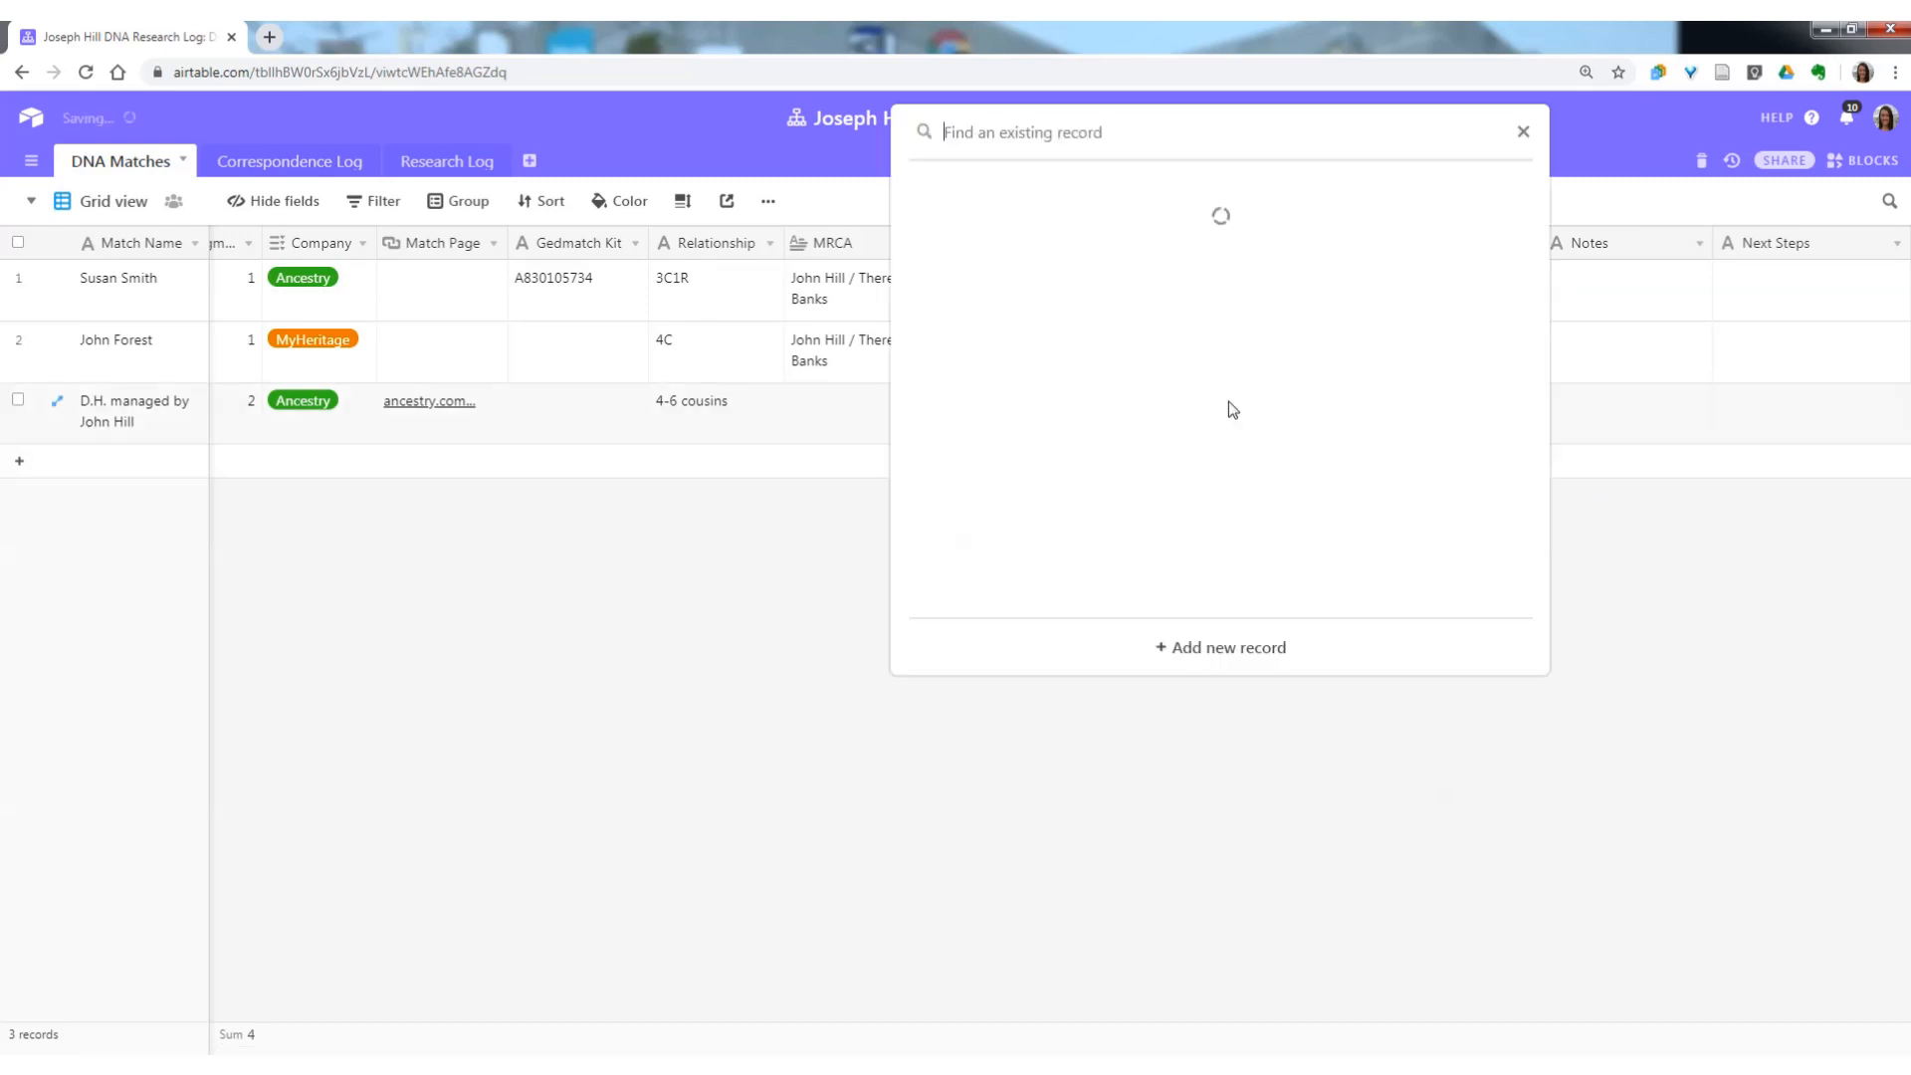
click(1080, 240)
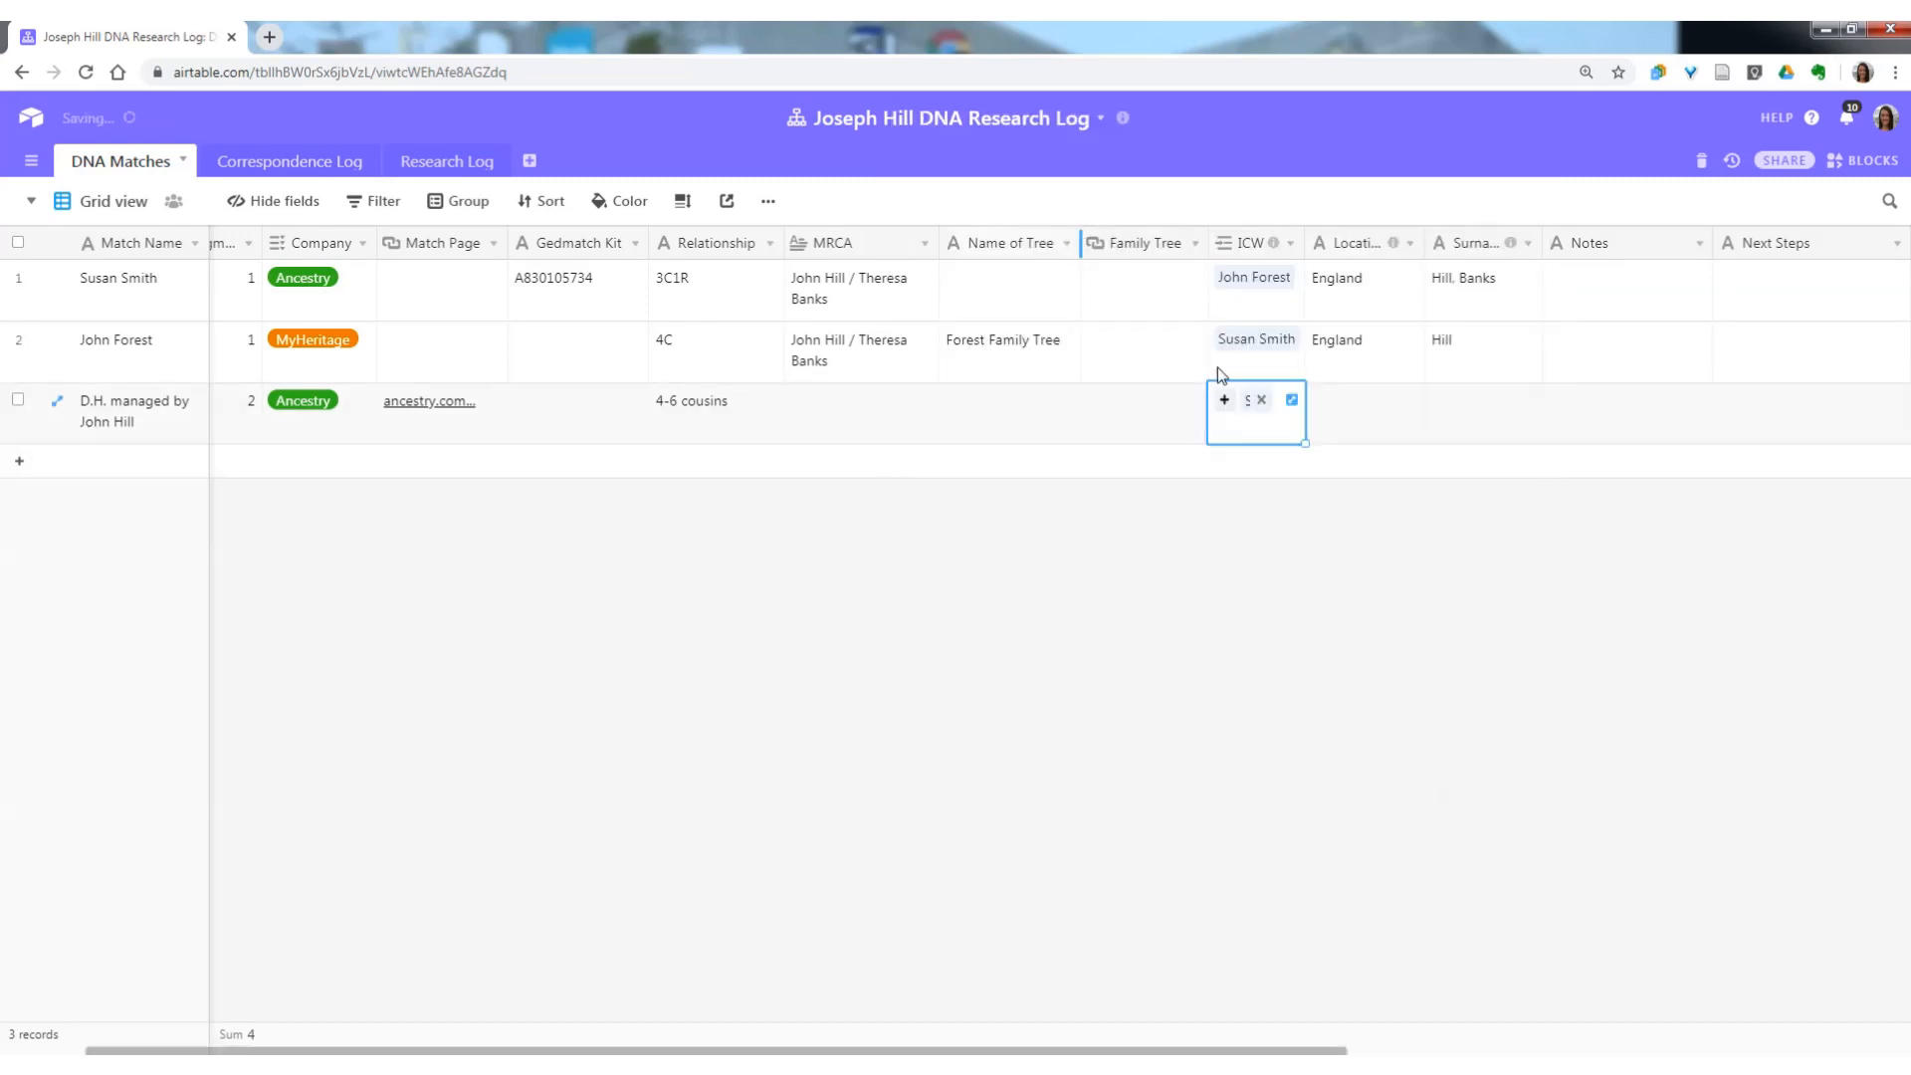
click(1232, 404)
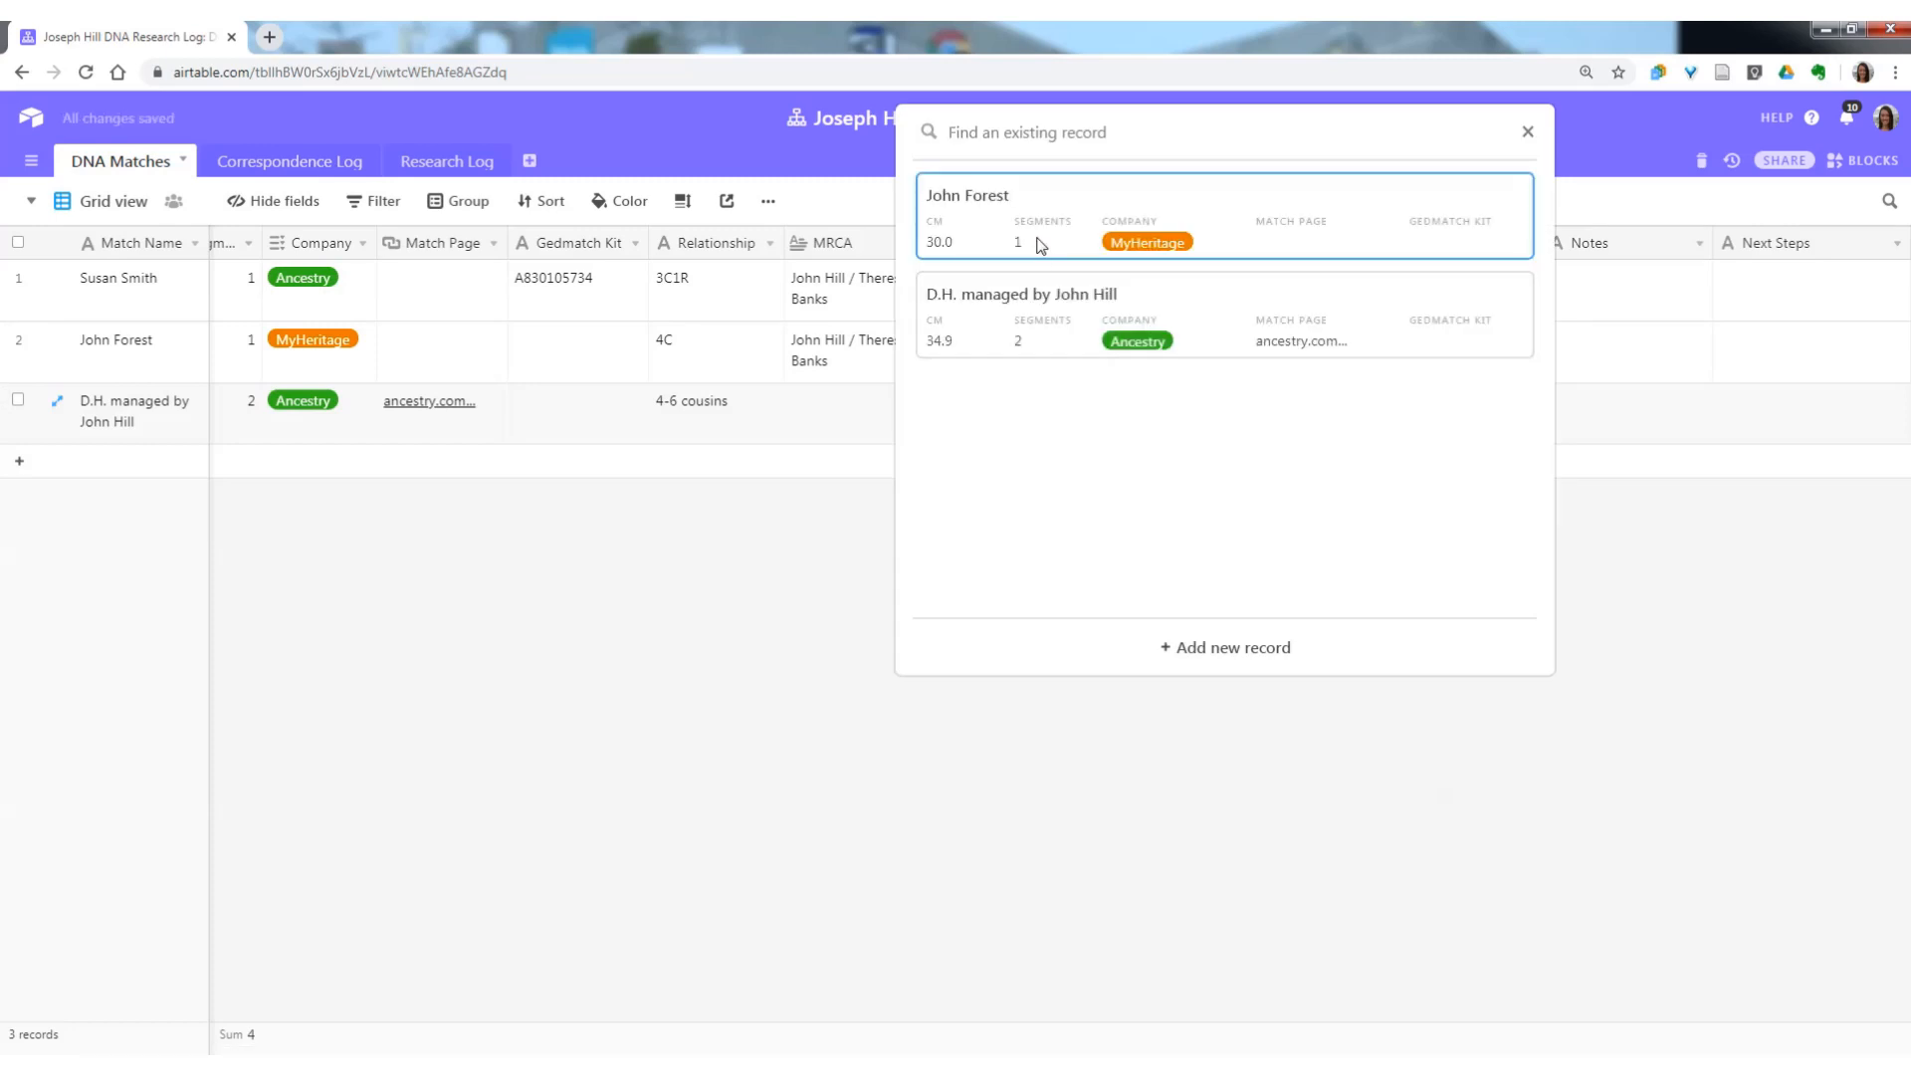
click(1104, 224)
drag(1374, 268, 1405, 271)
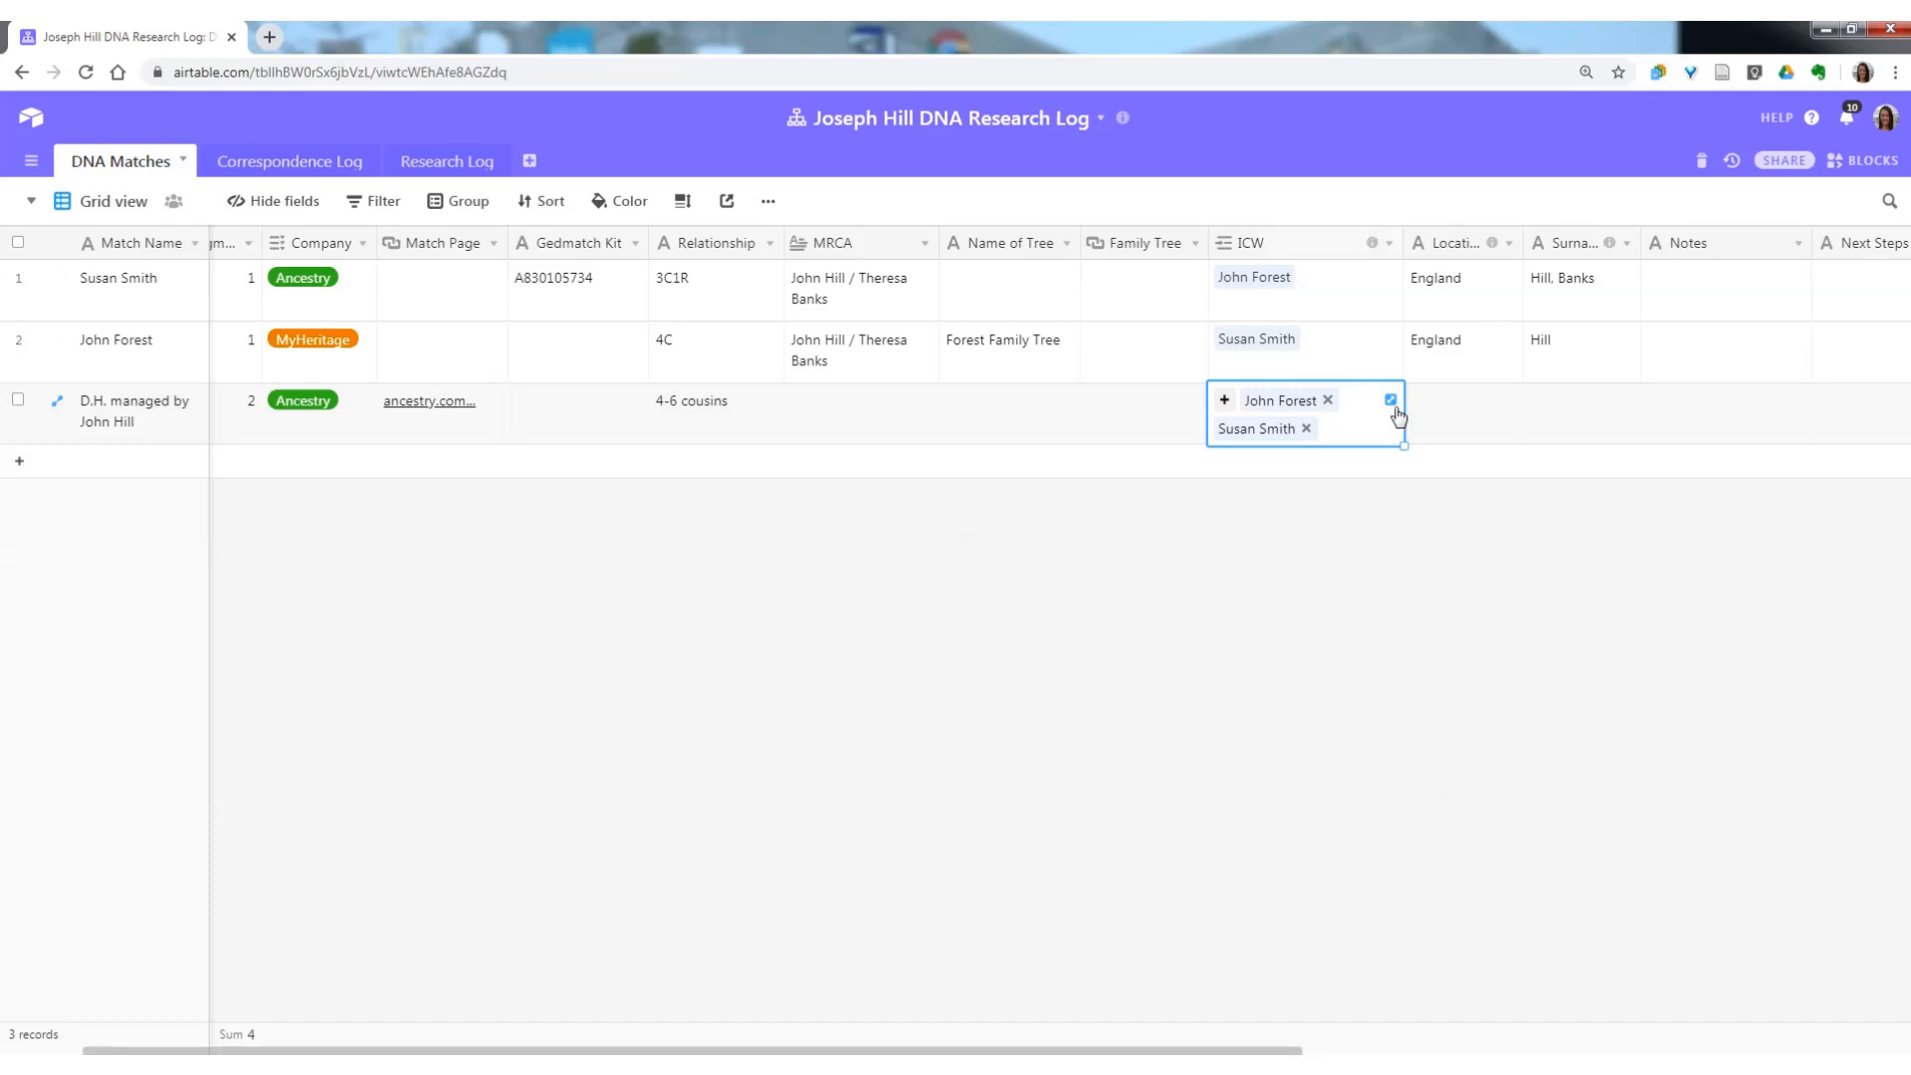
click(1477, 427)
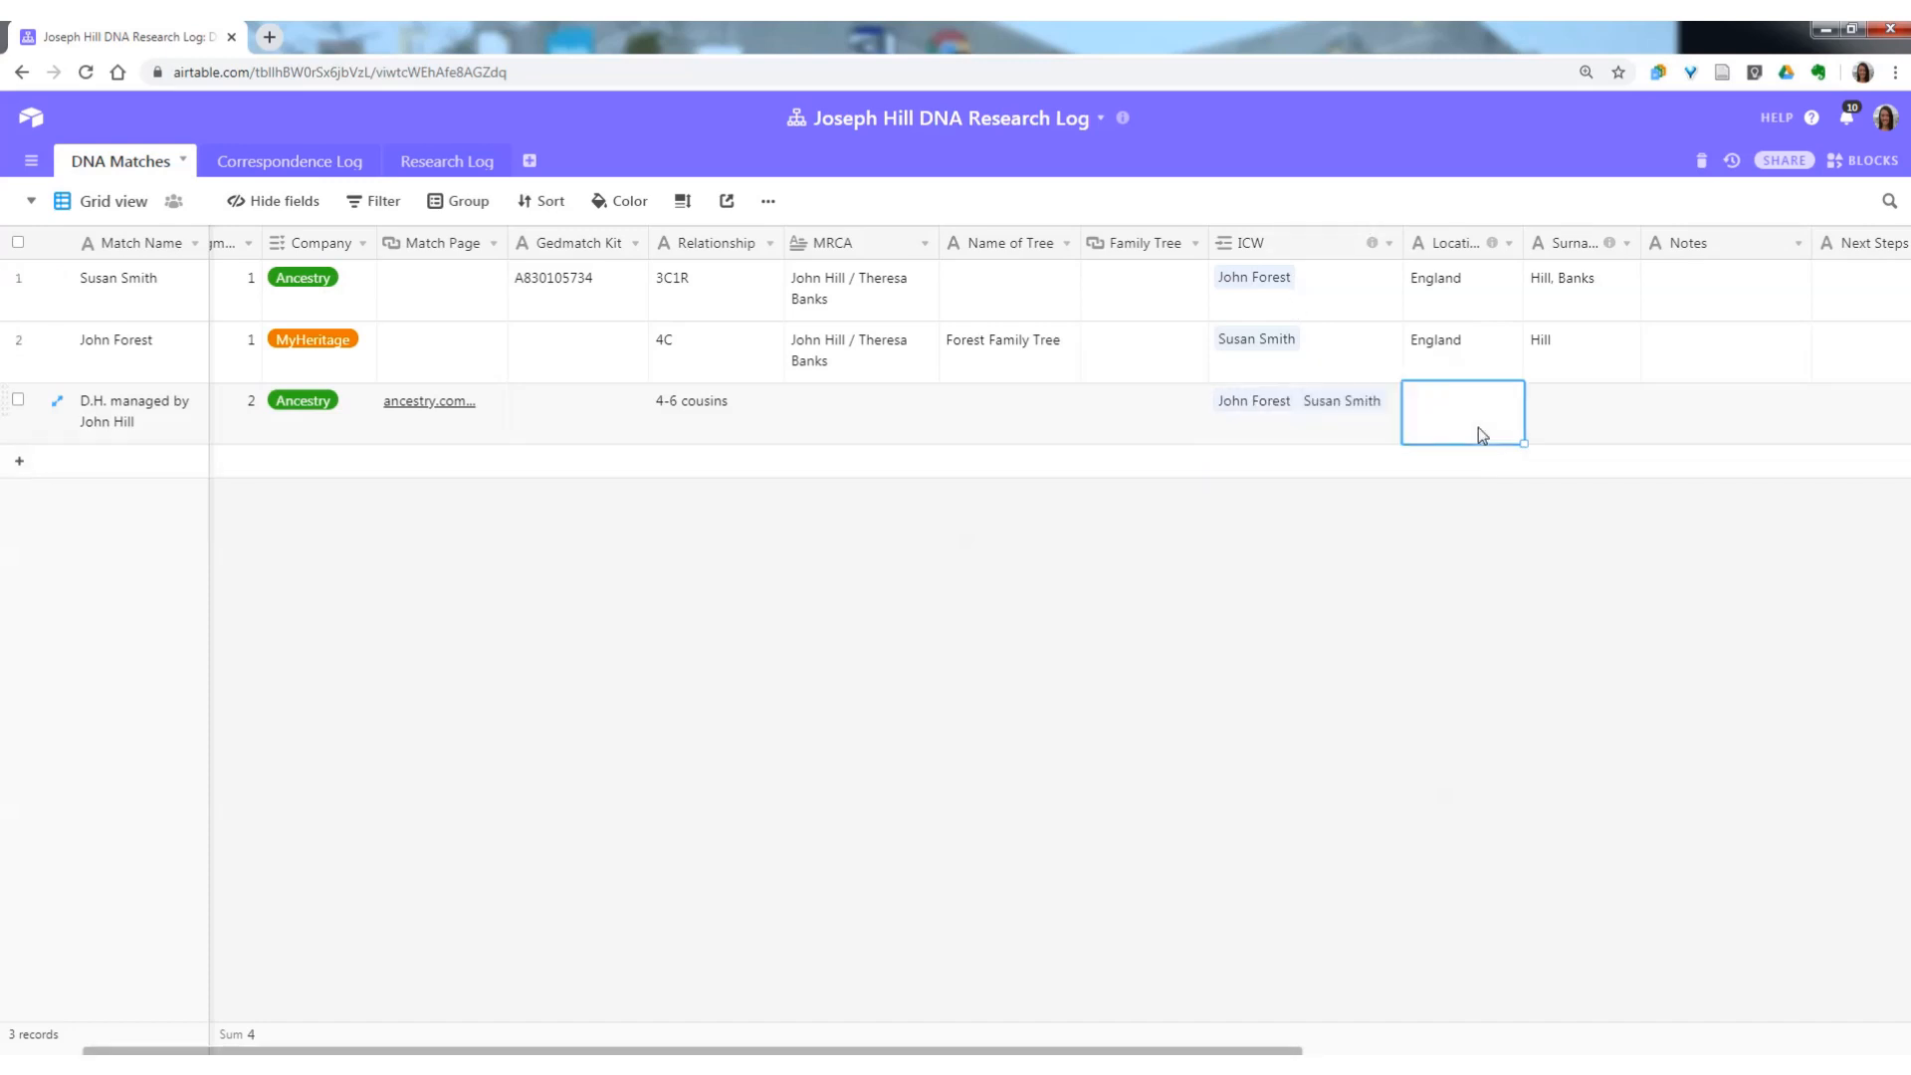
click(876, 428)
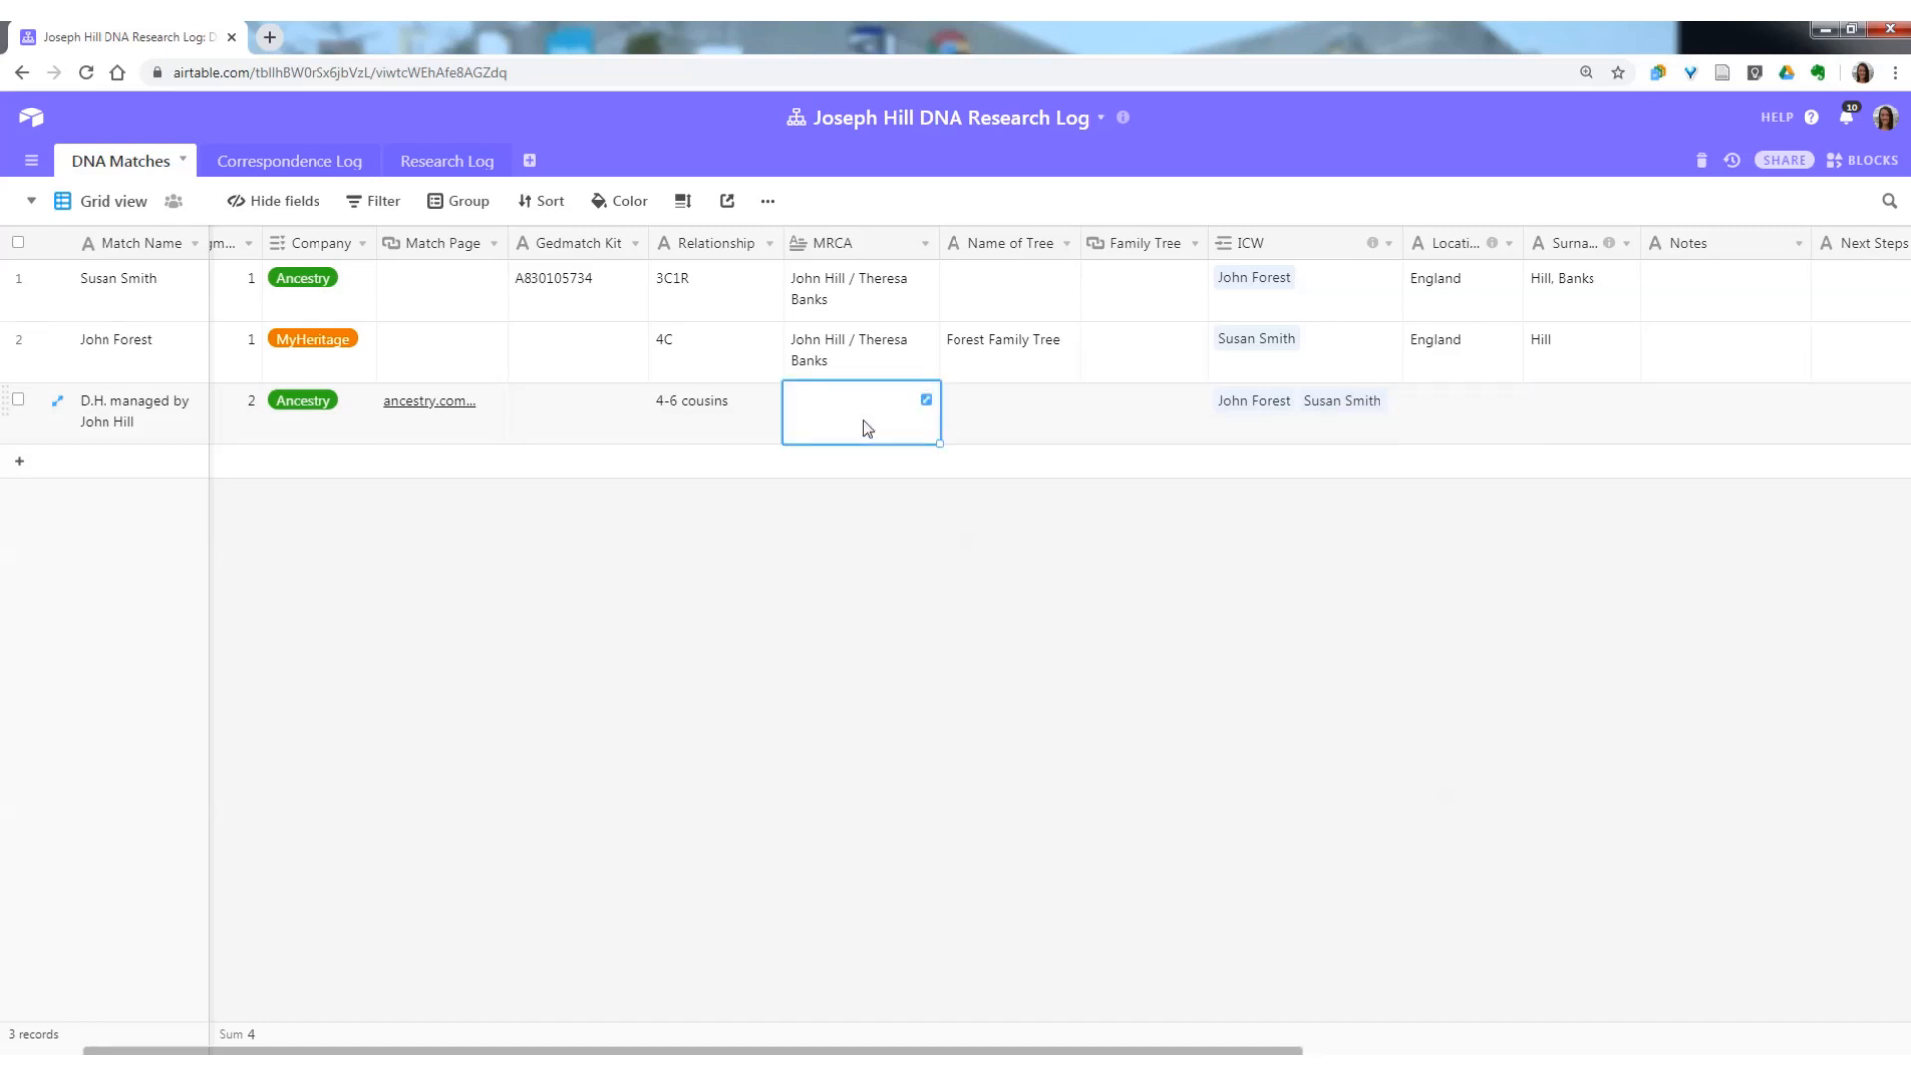
click(1460, 398)
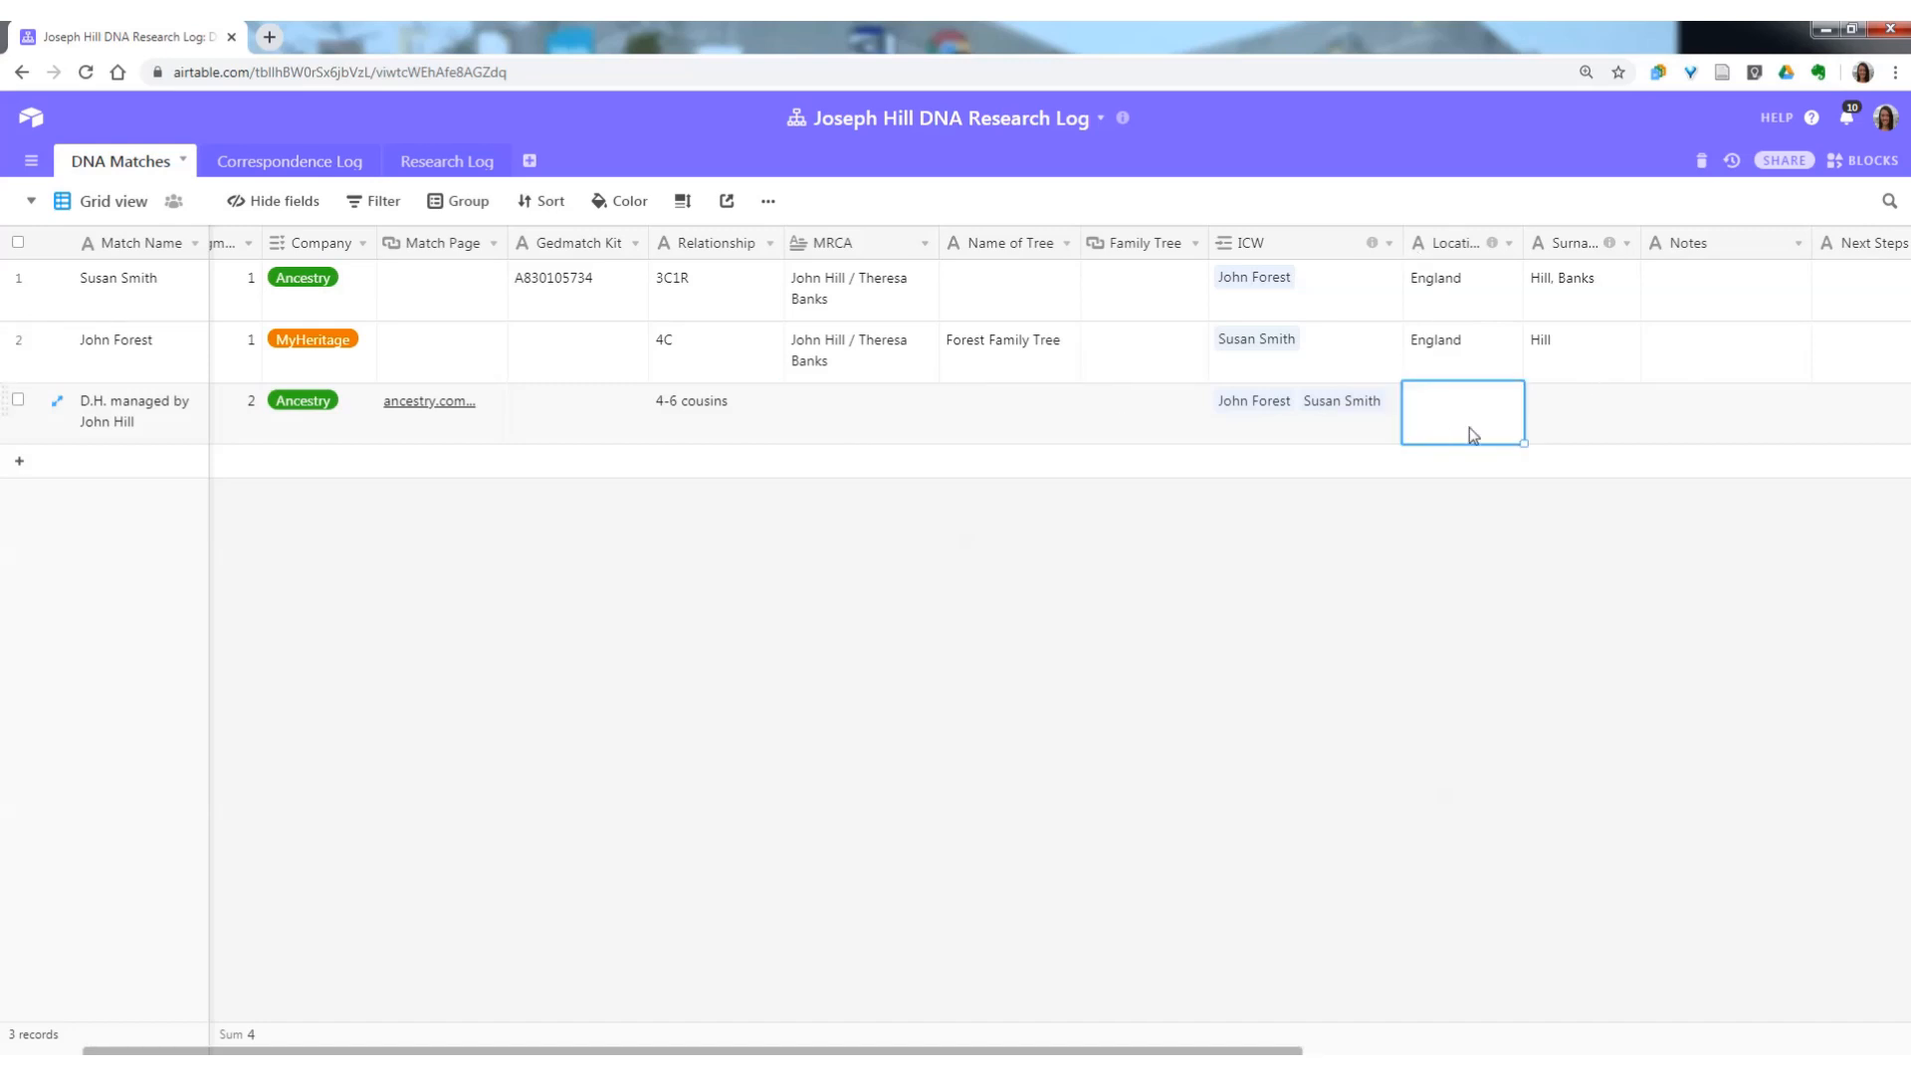
click(1565, 398)
click(1503, 431)
Enter the match's three family surnames, separated by commas, in the third record's Surnames field.
click(1563, 420)
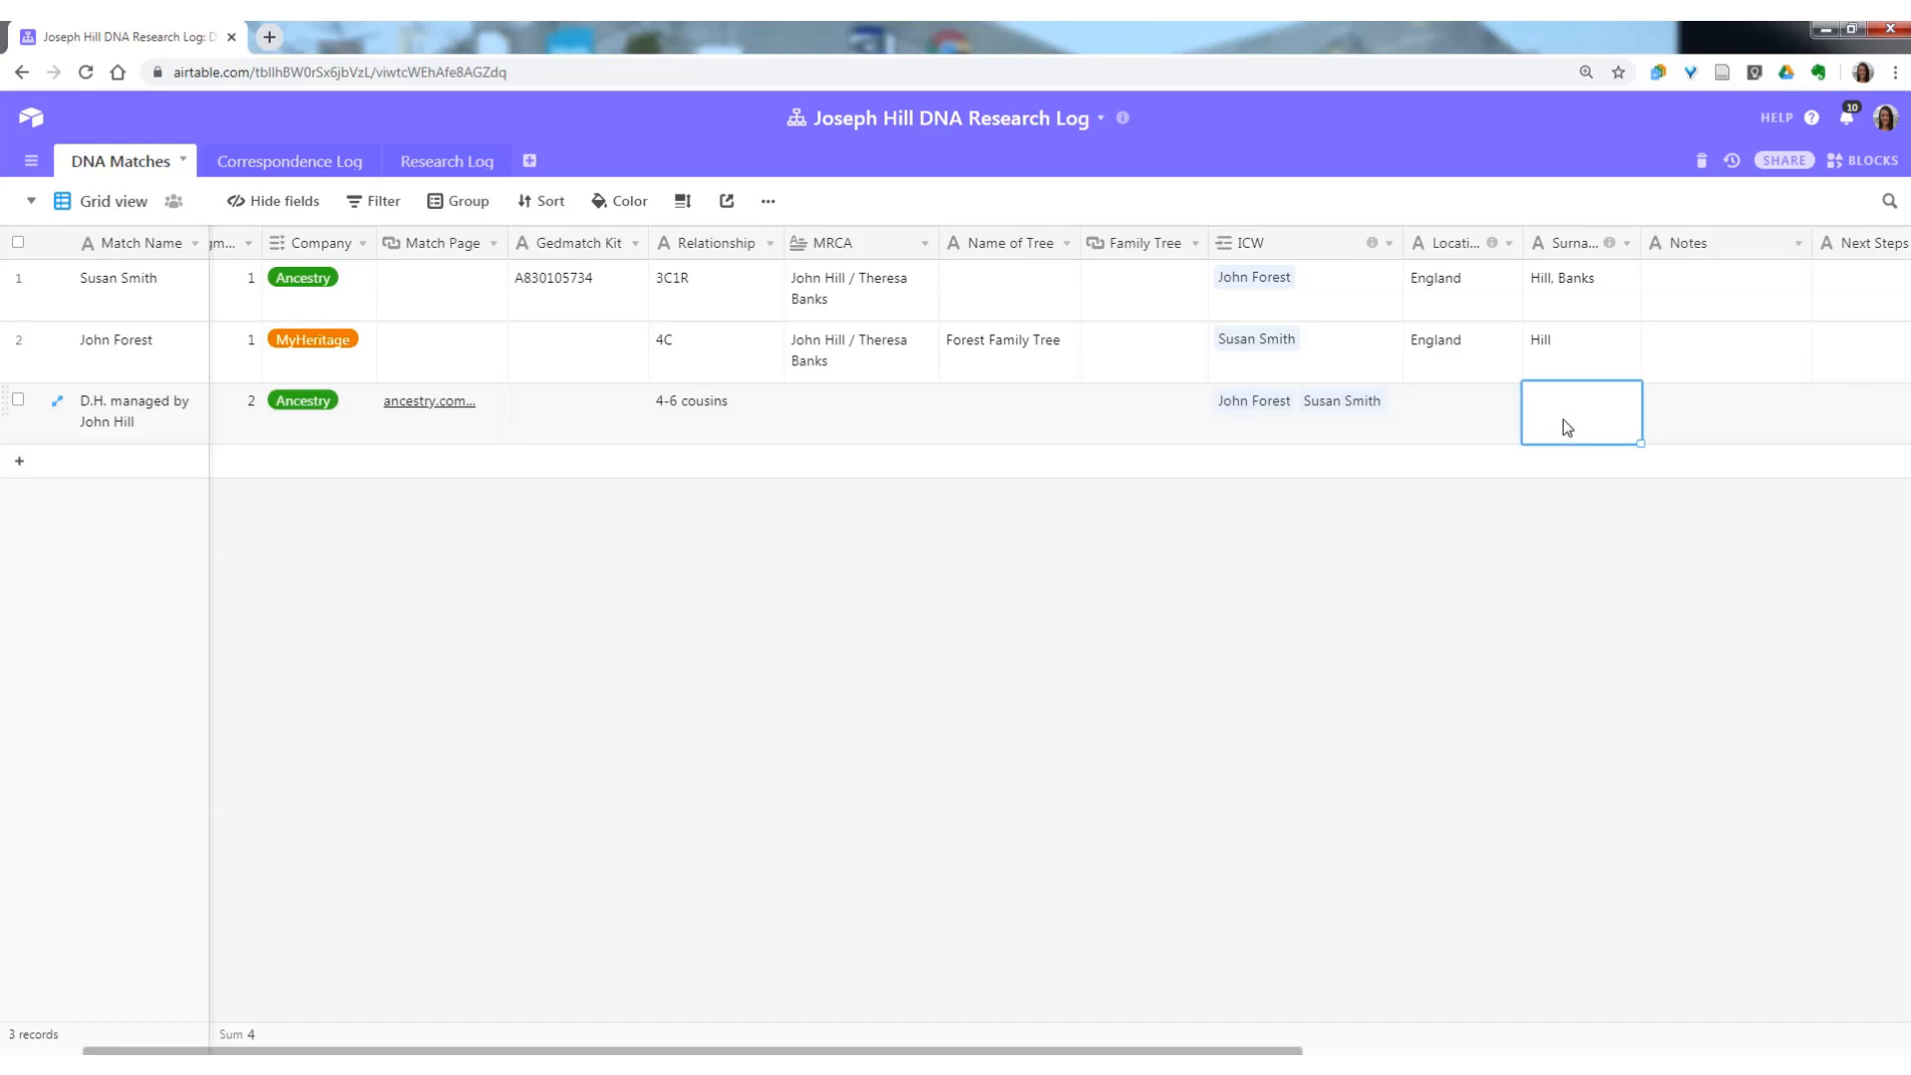
text(Hill, )
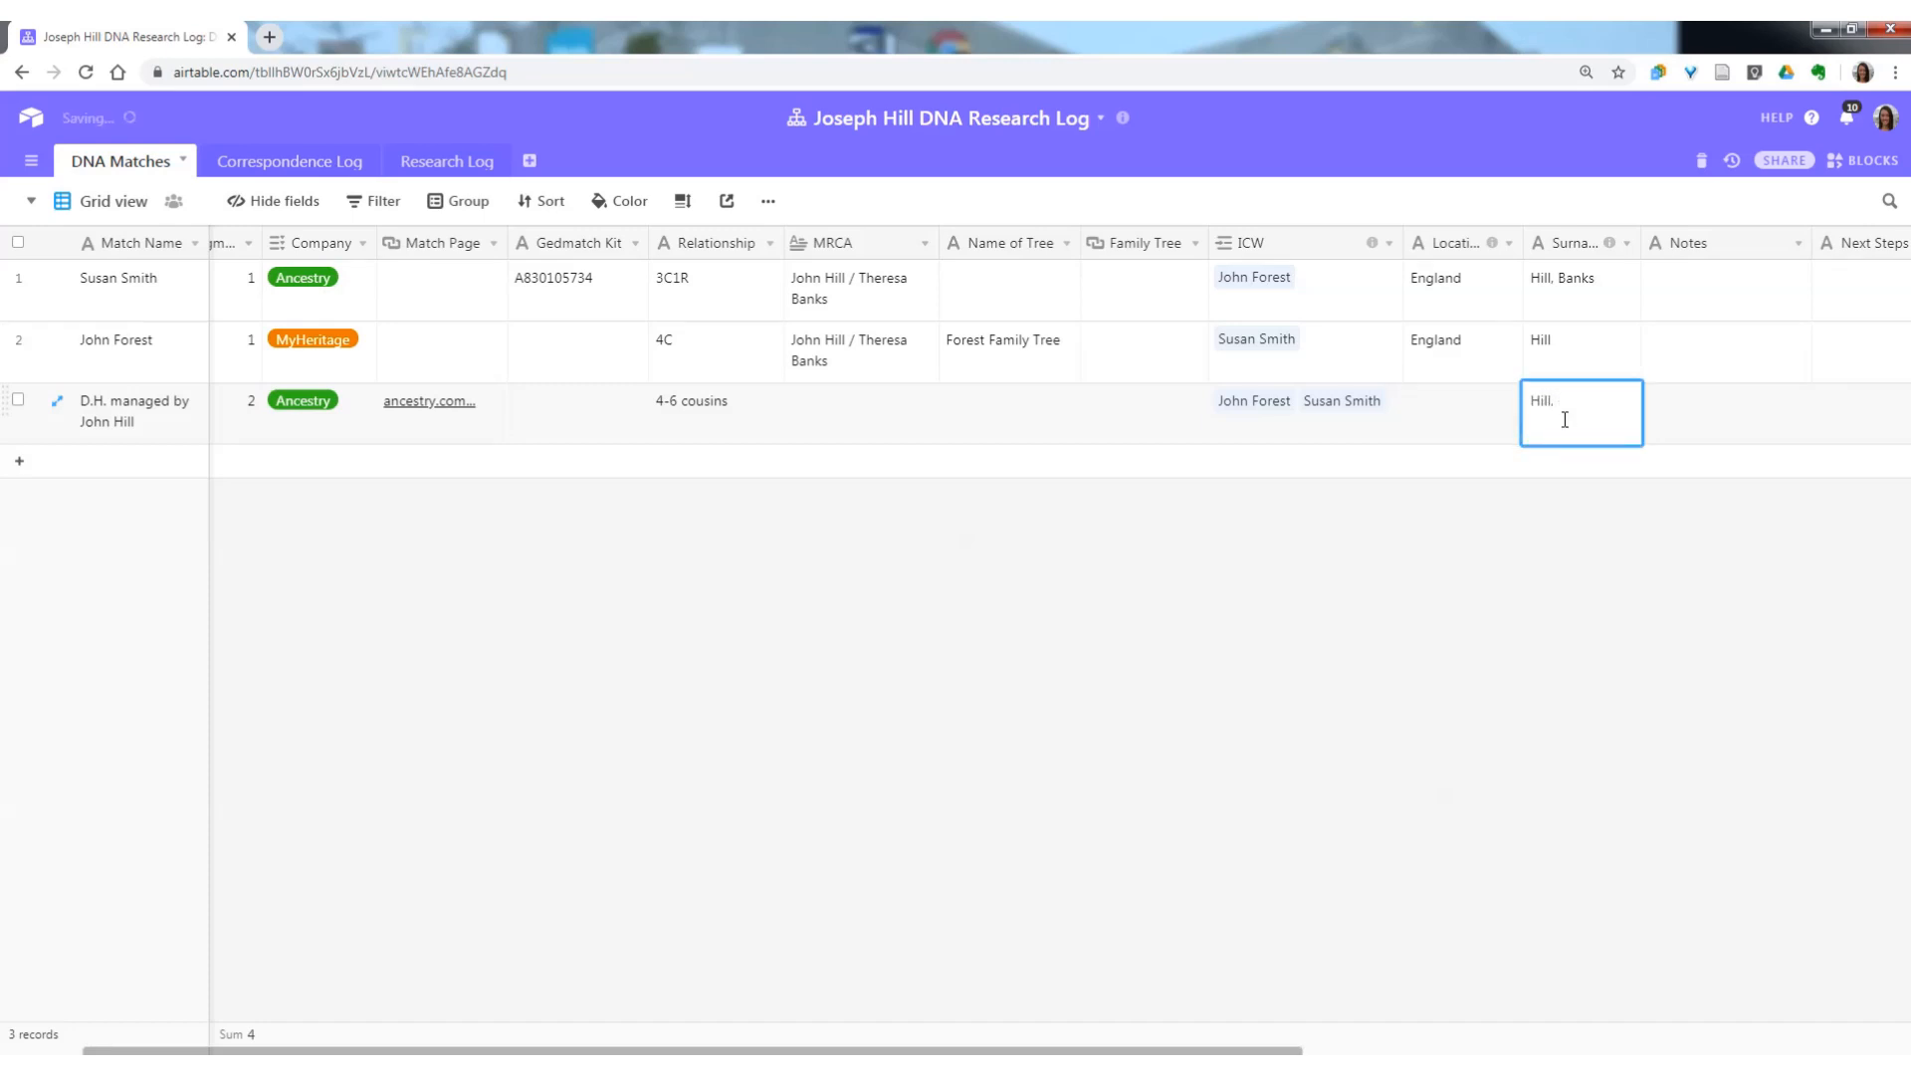
text(Forest,)
text(Jones)
click(1684, 419)
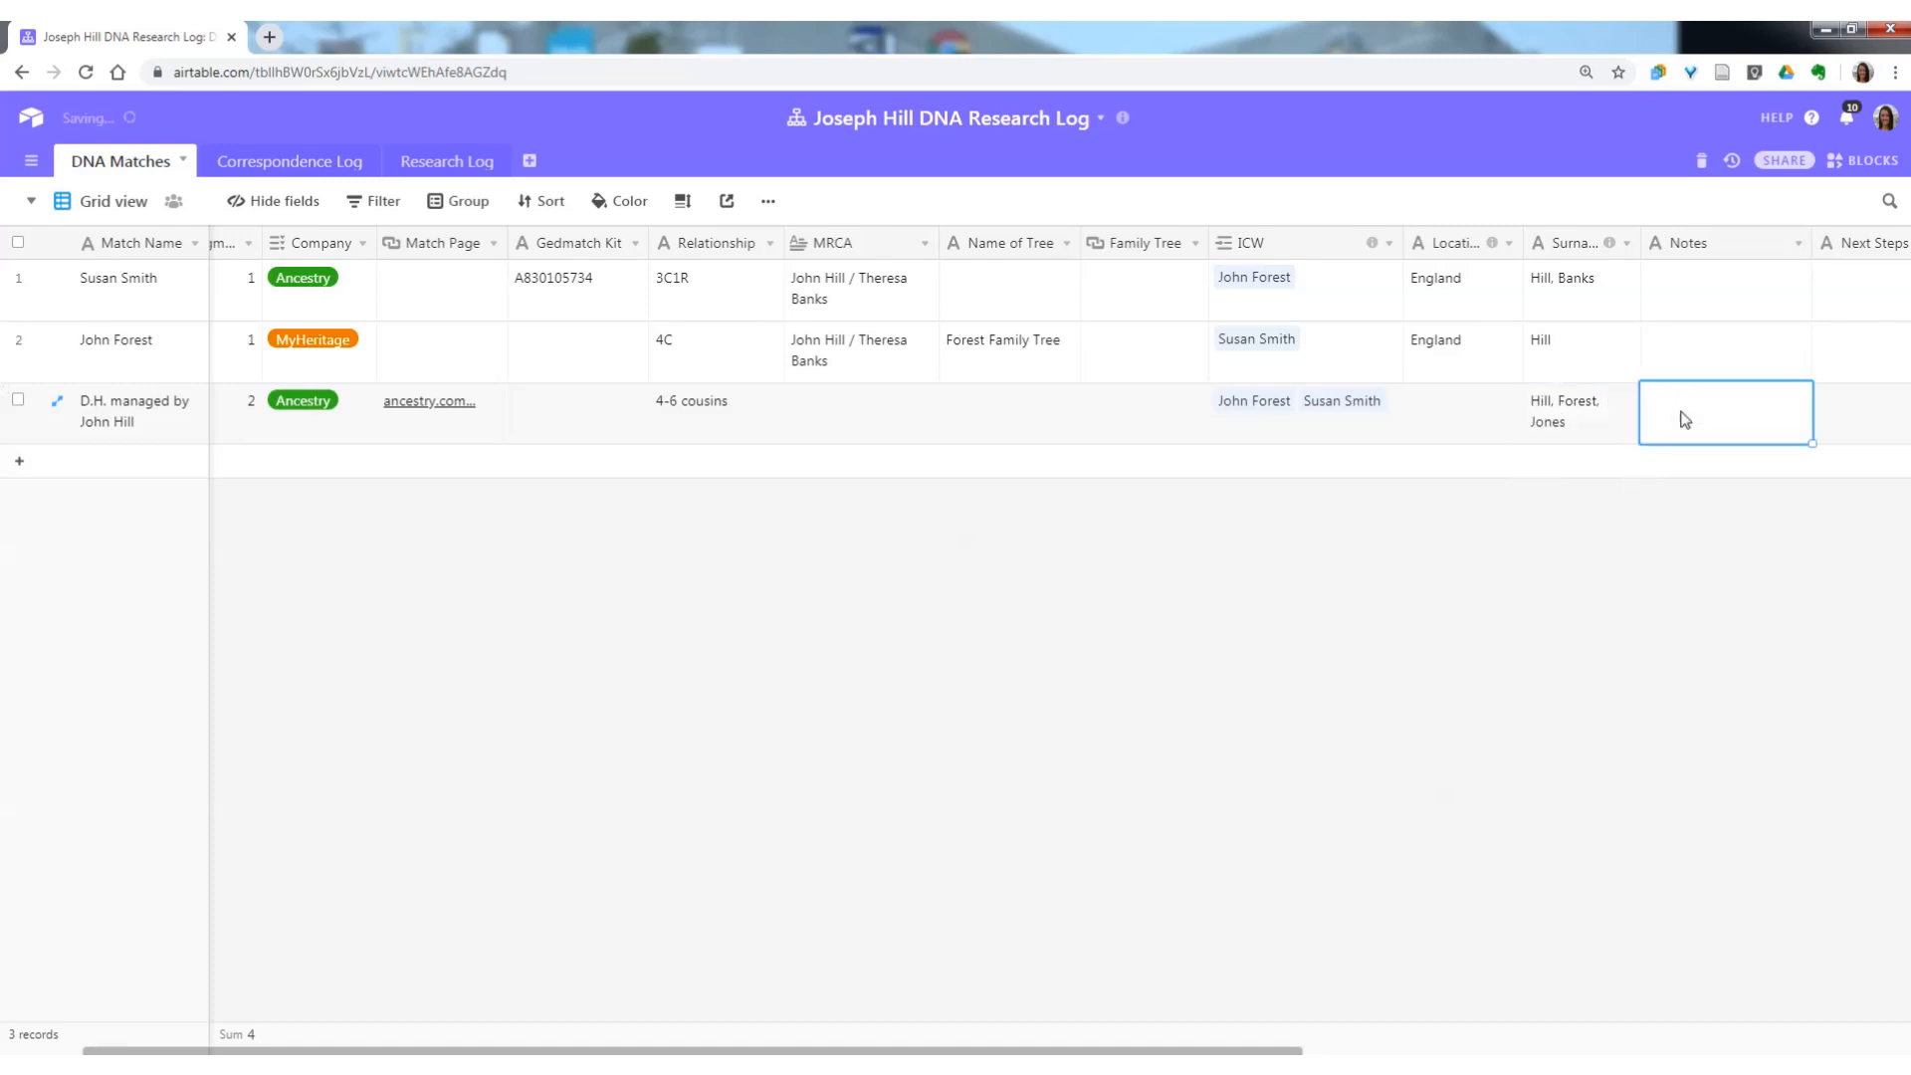
Enter "Lincolnshire, England" as the third record's Locations value.
click(1437, 420)
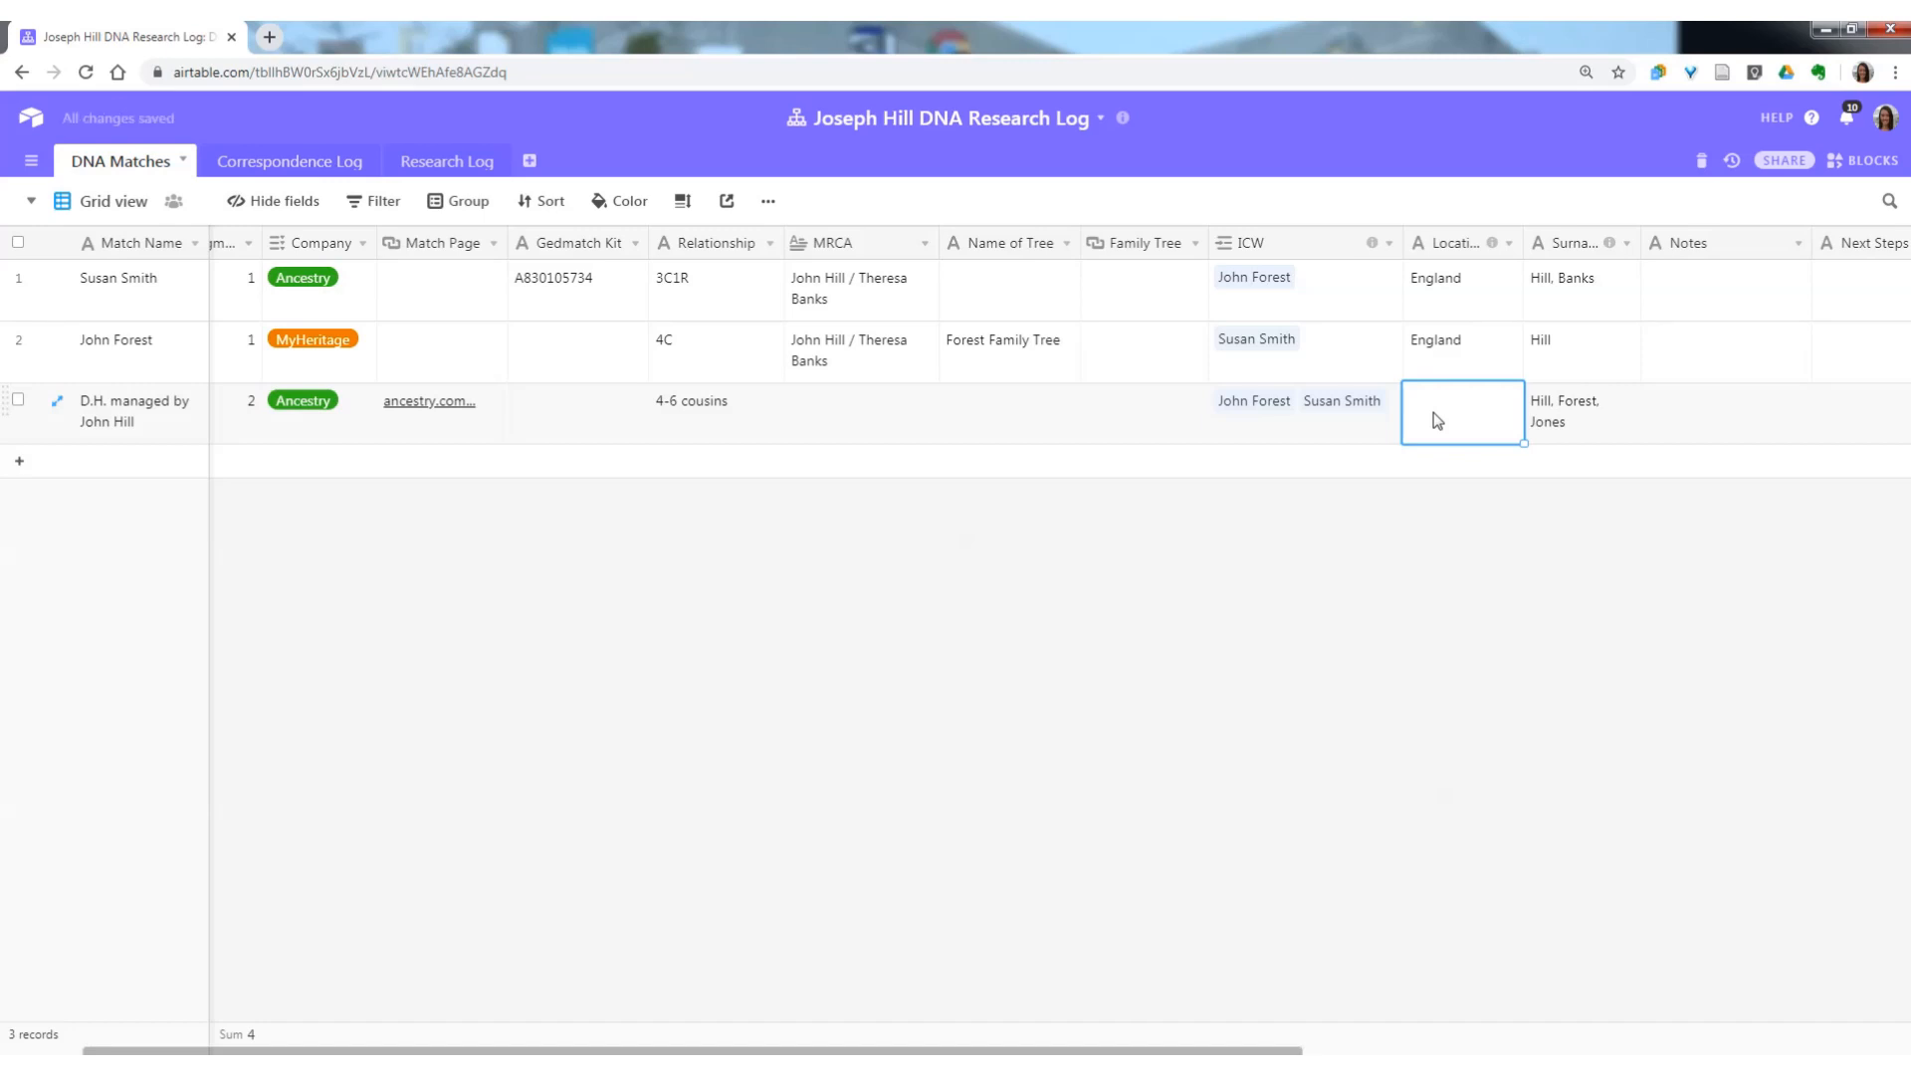
text(Lincolnshire)
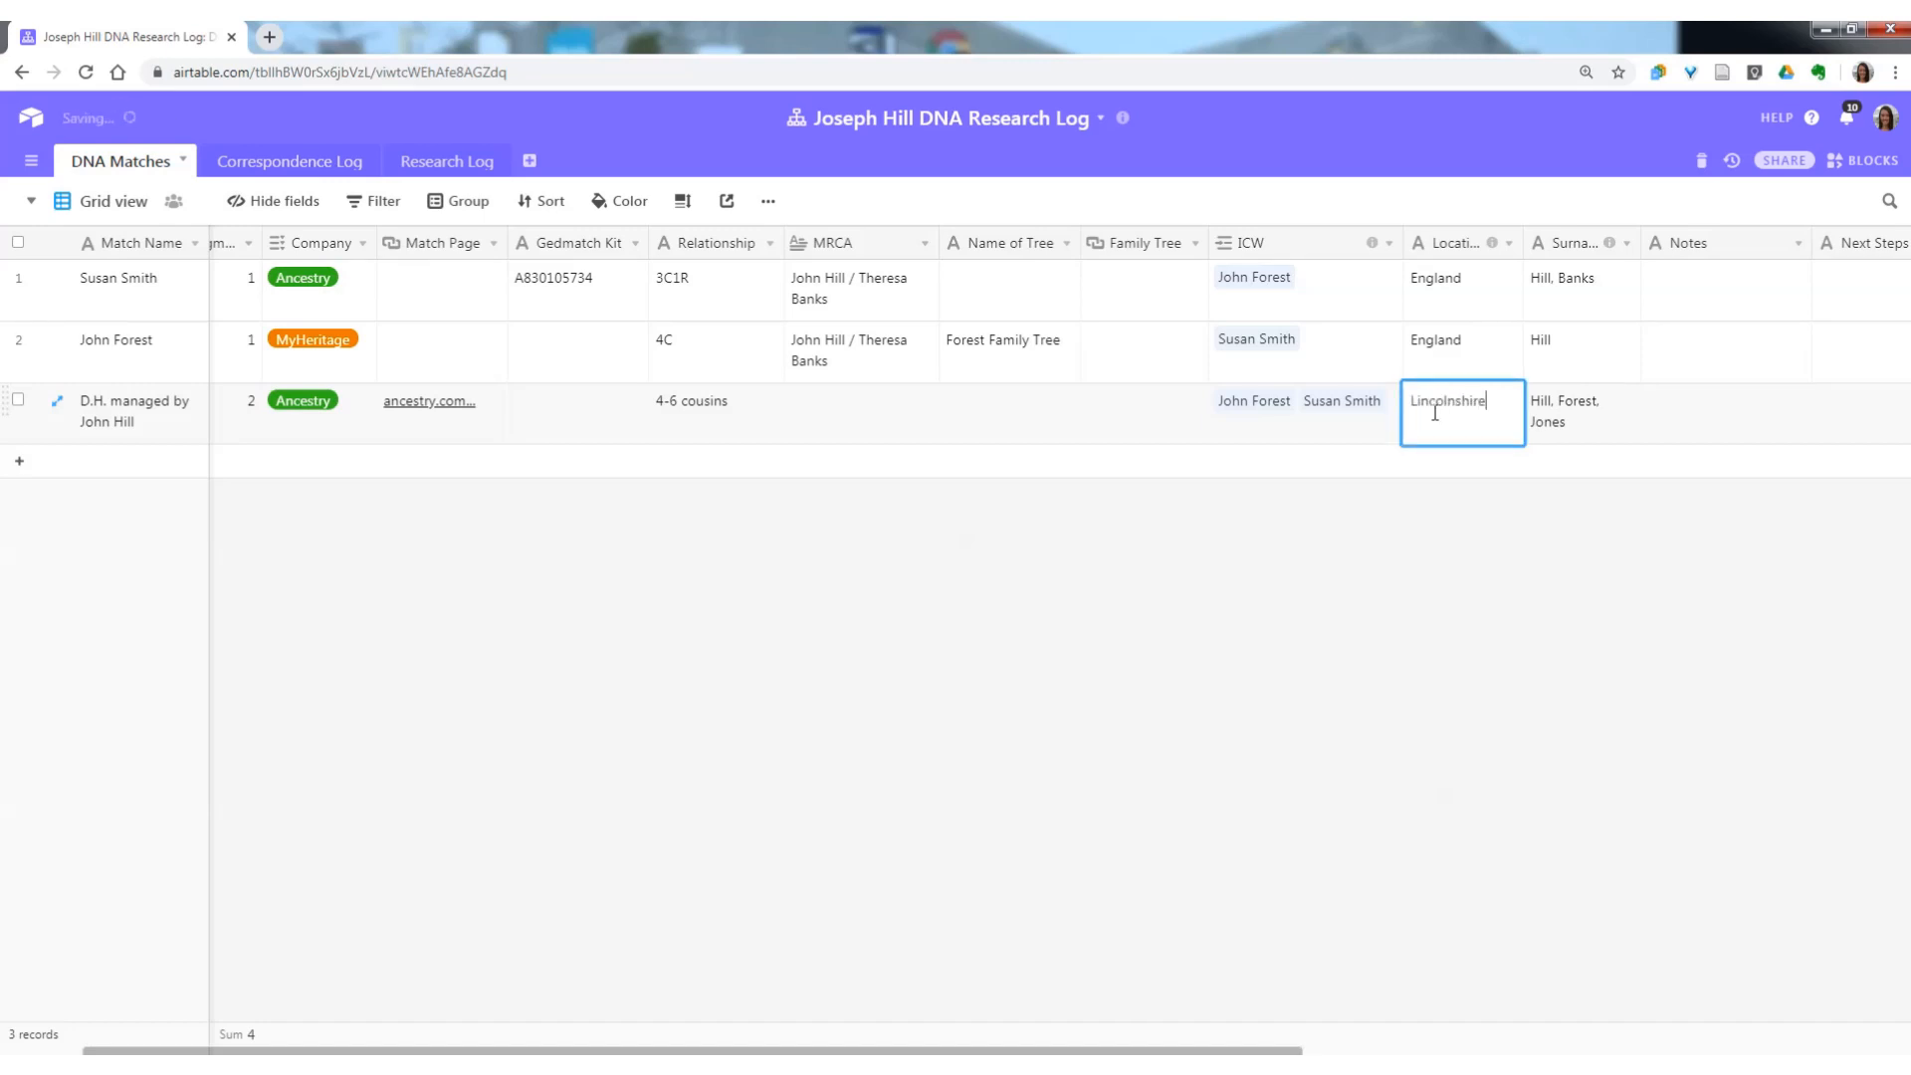
text(, England)
key(Tab)
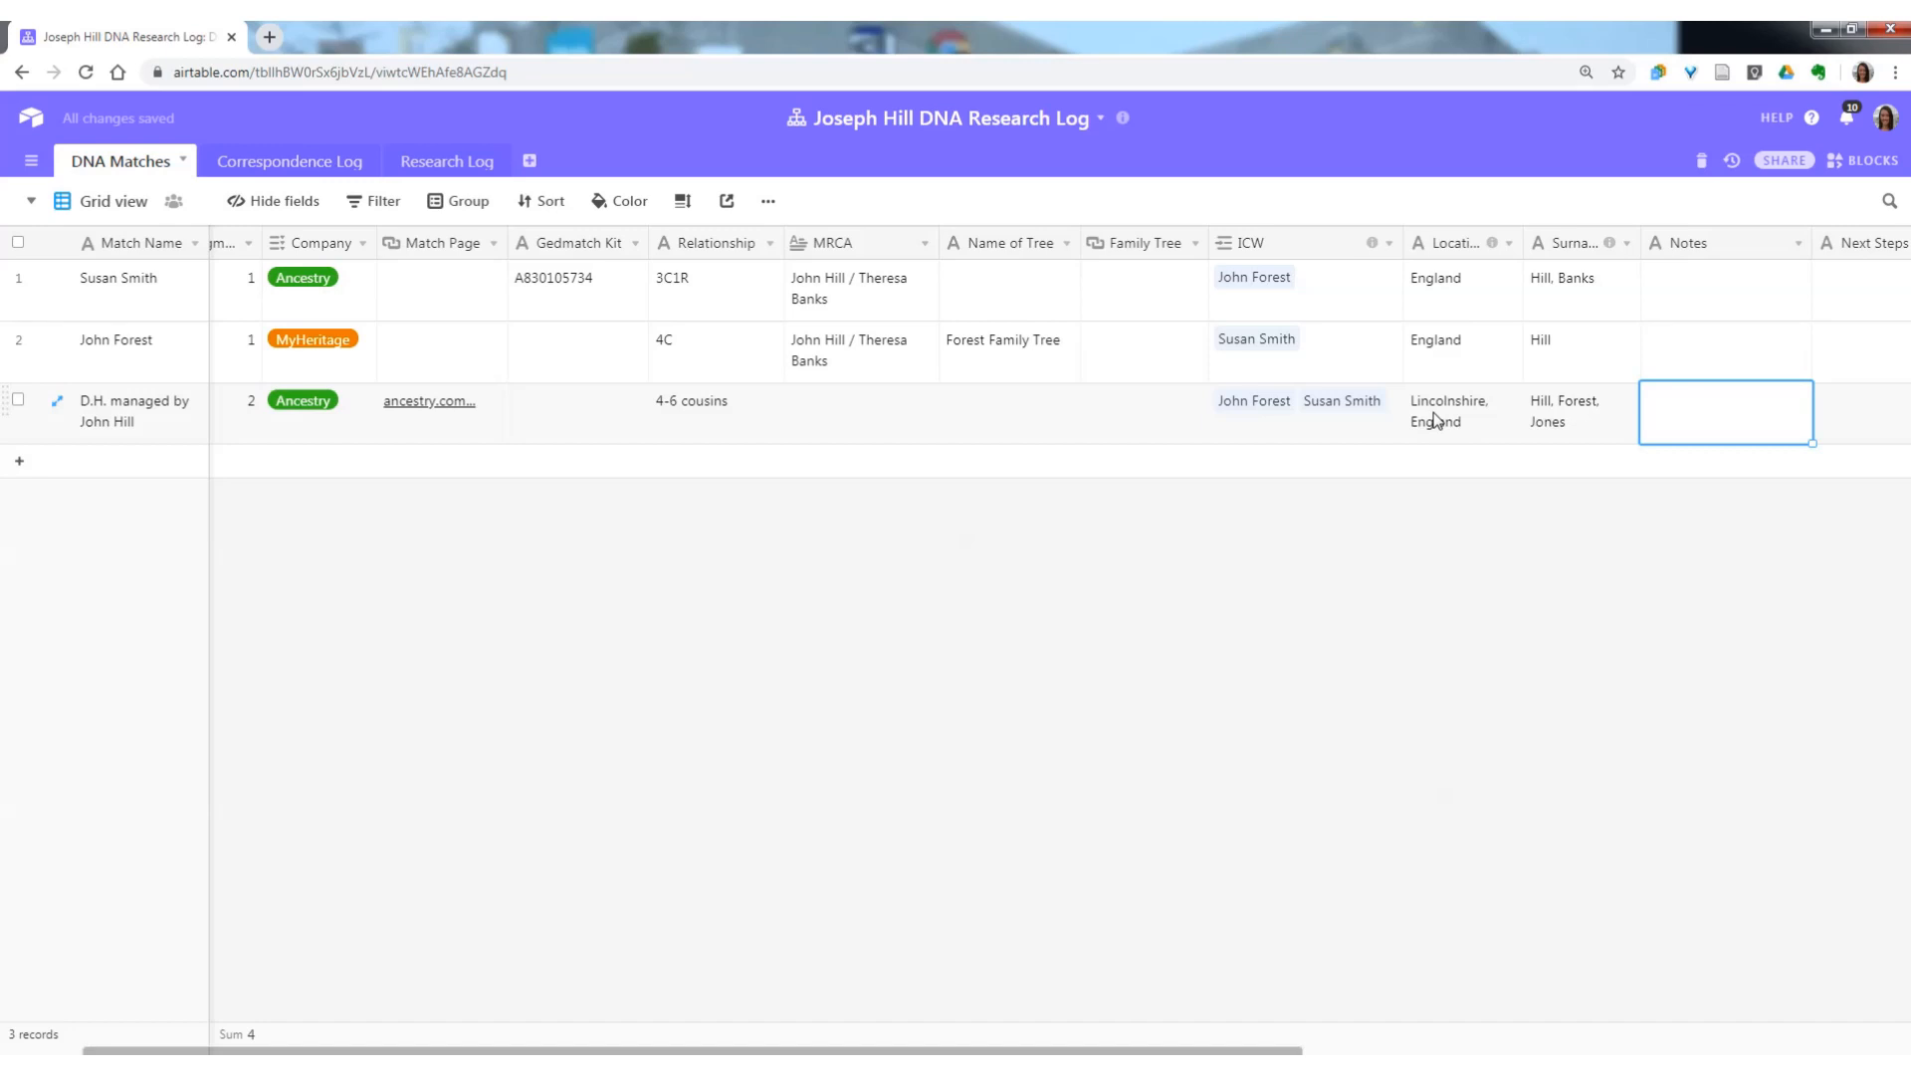
Write in the third record's Notes that the named ancestor lived in Swineshead, Lincolnshire, 1785-1850.
text(Sa)
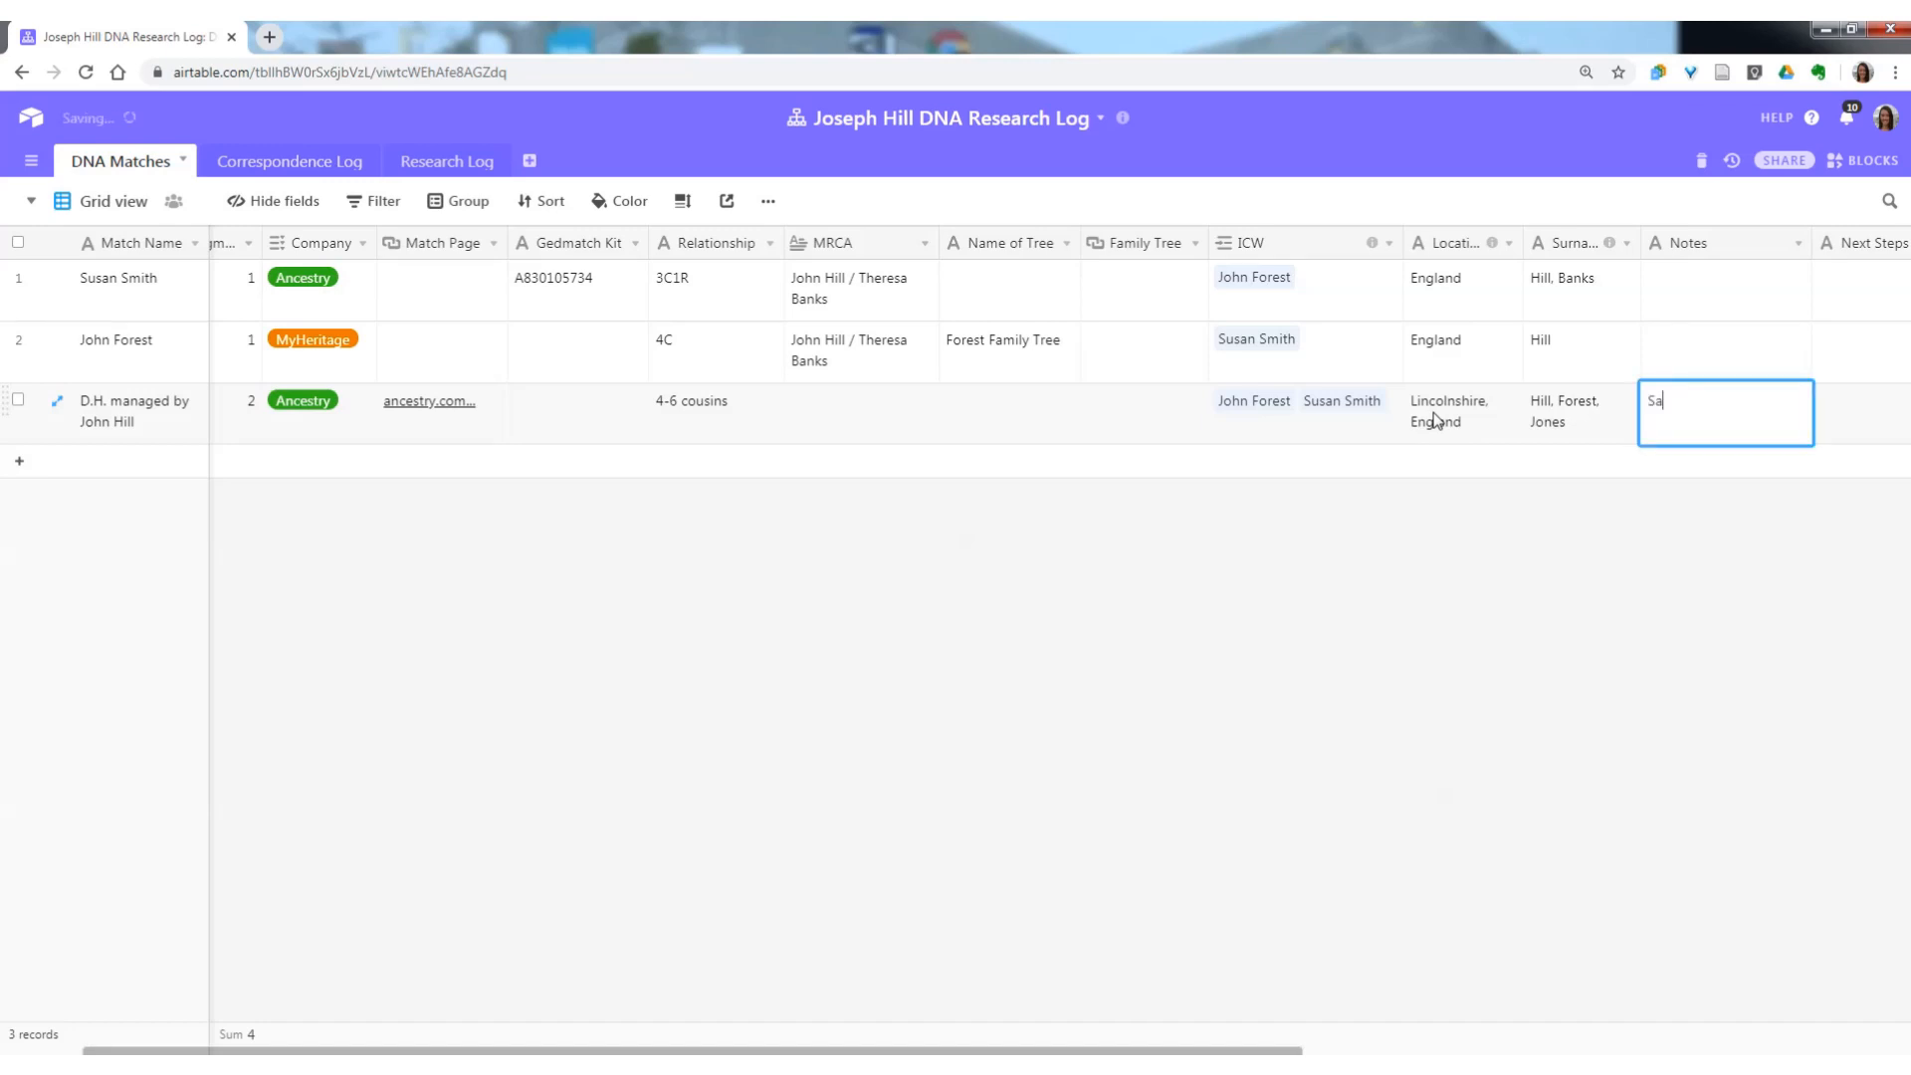
text(muel Hill lived in Swineshead, L)
text(incolnshire,)
text( 1785-)
text(1850)
key(Return)
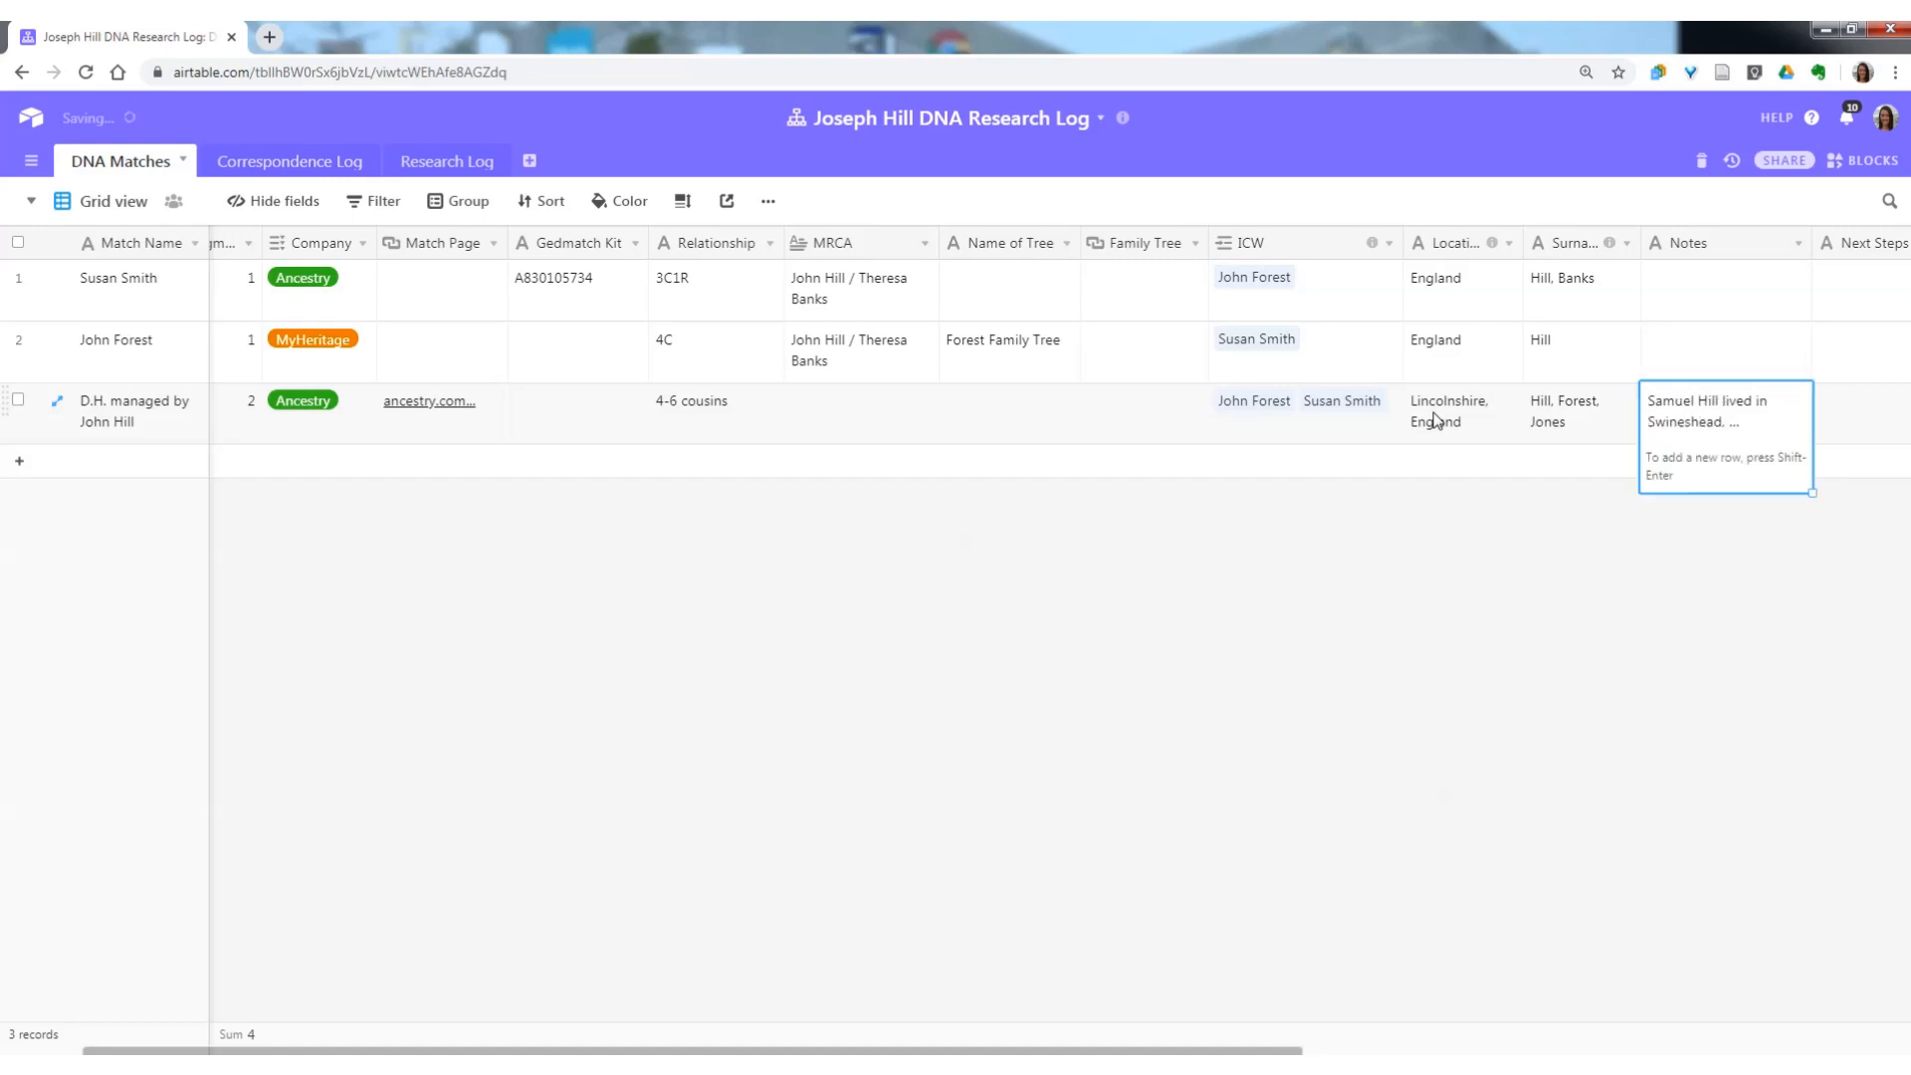
Widen the Notes column slightly and set the grid's row height to Tall.
click(682, 202)
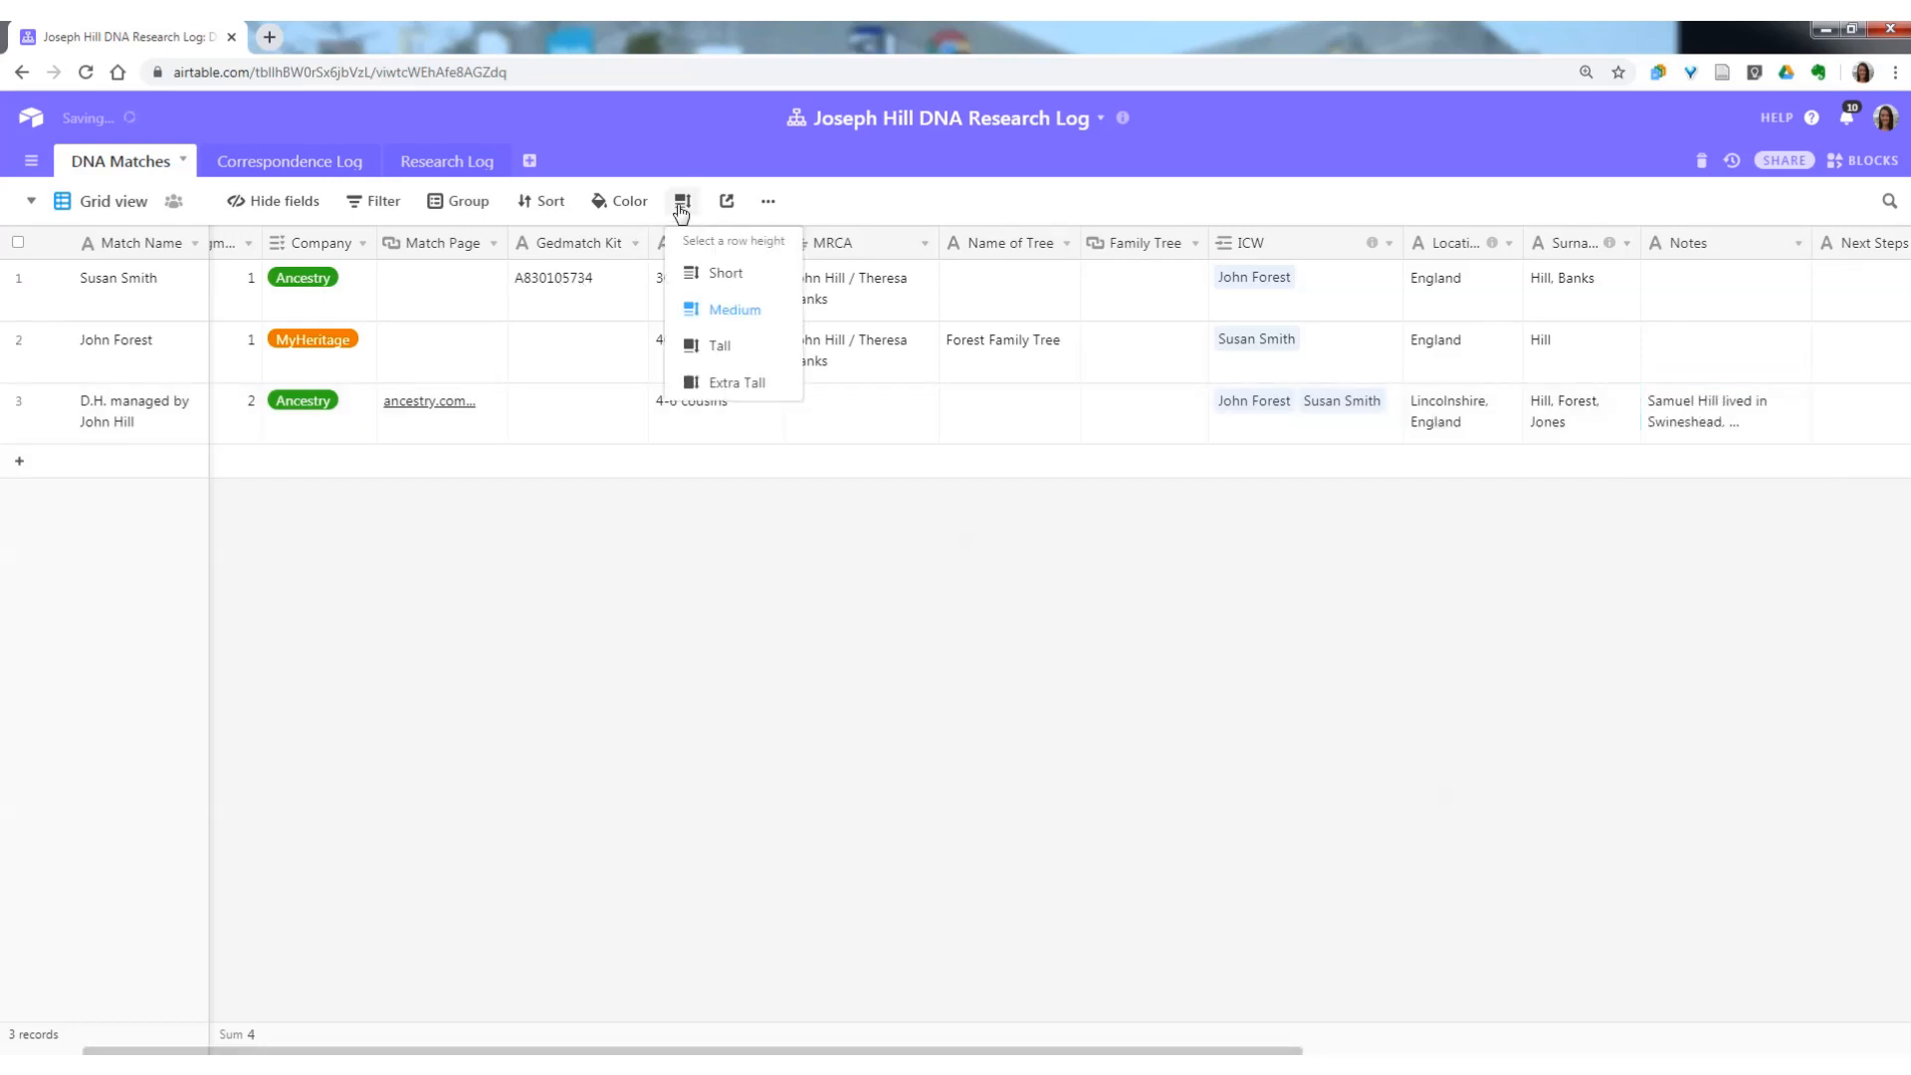
click(681, 204)
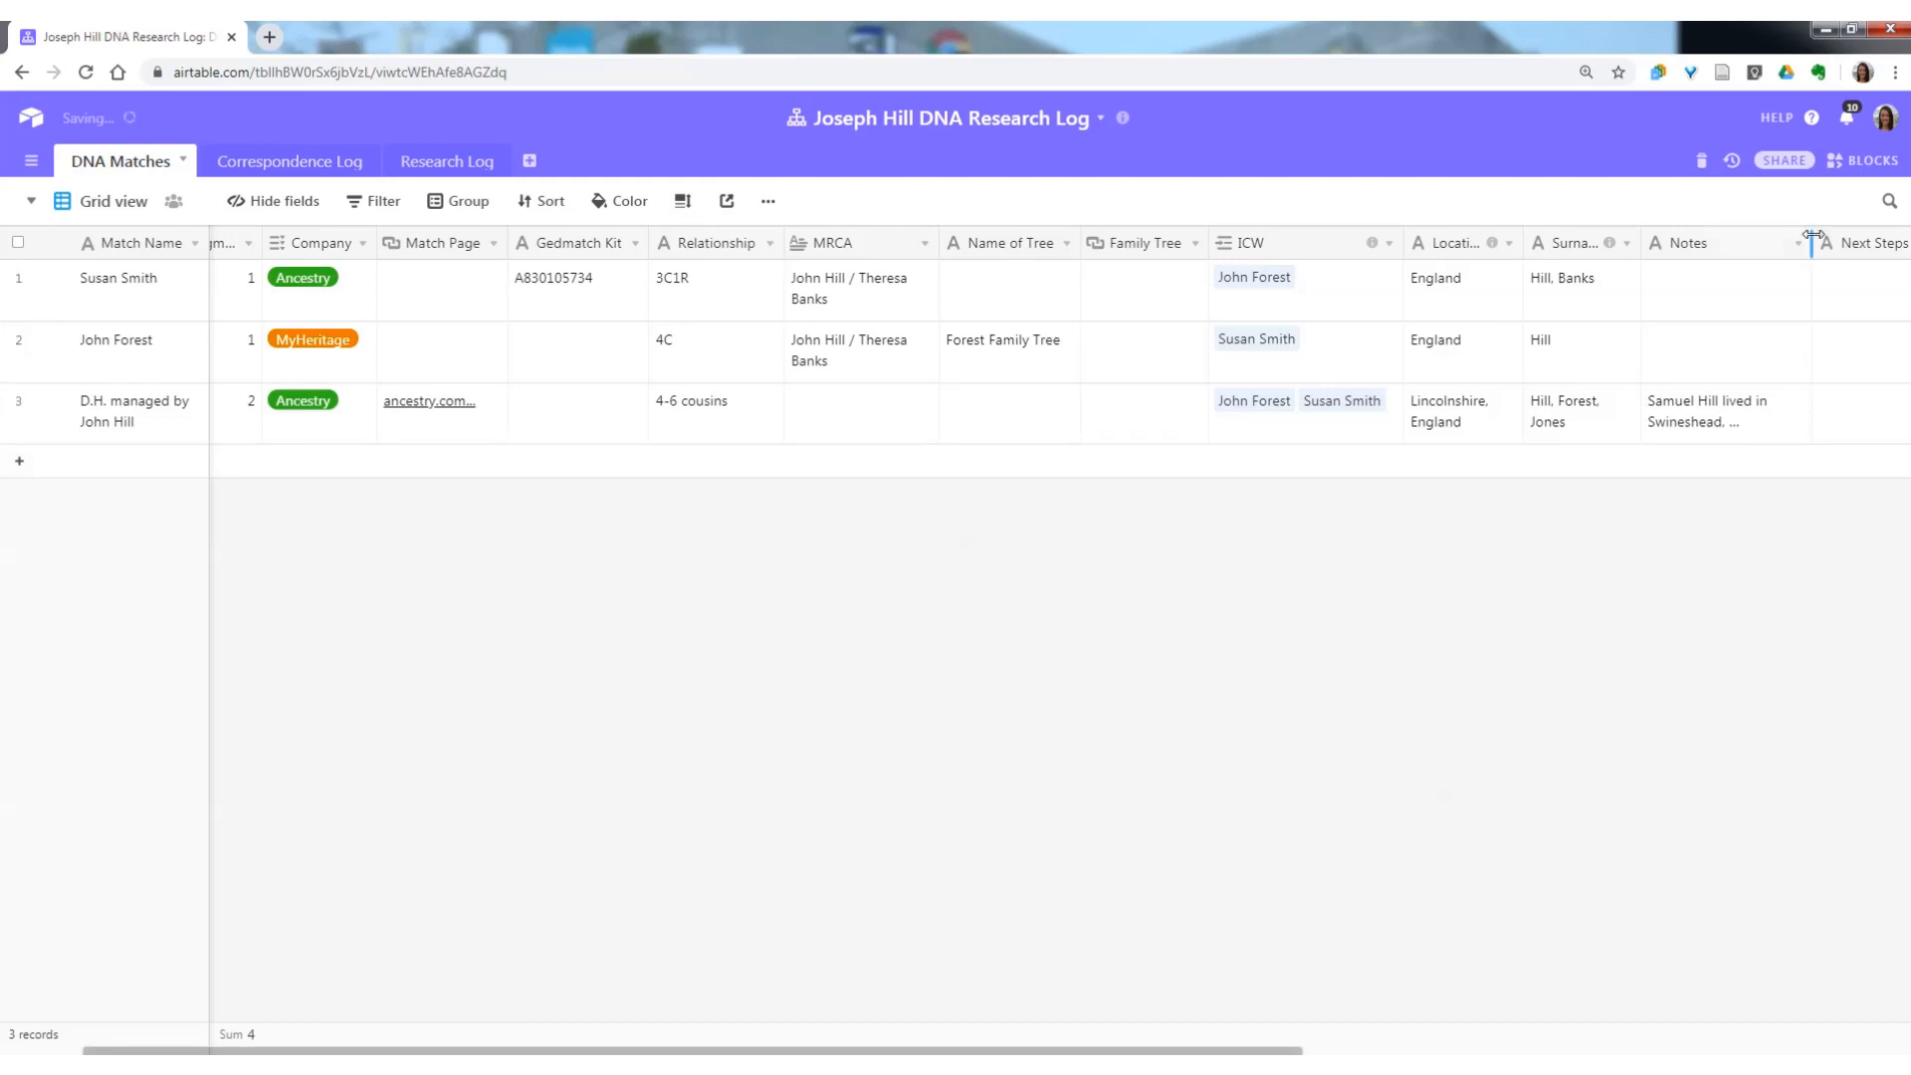
drag(1811, 235, 1849, 244)
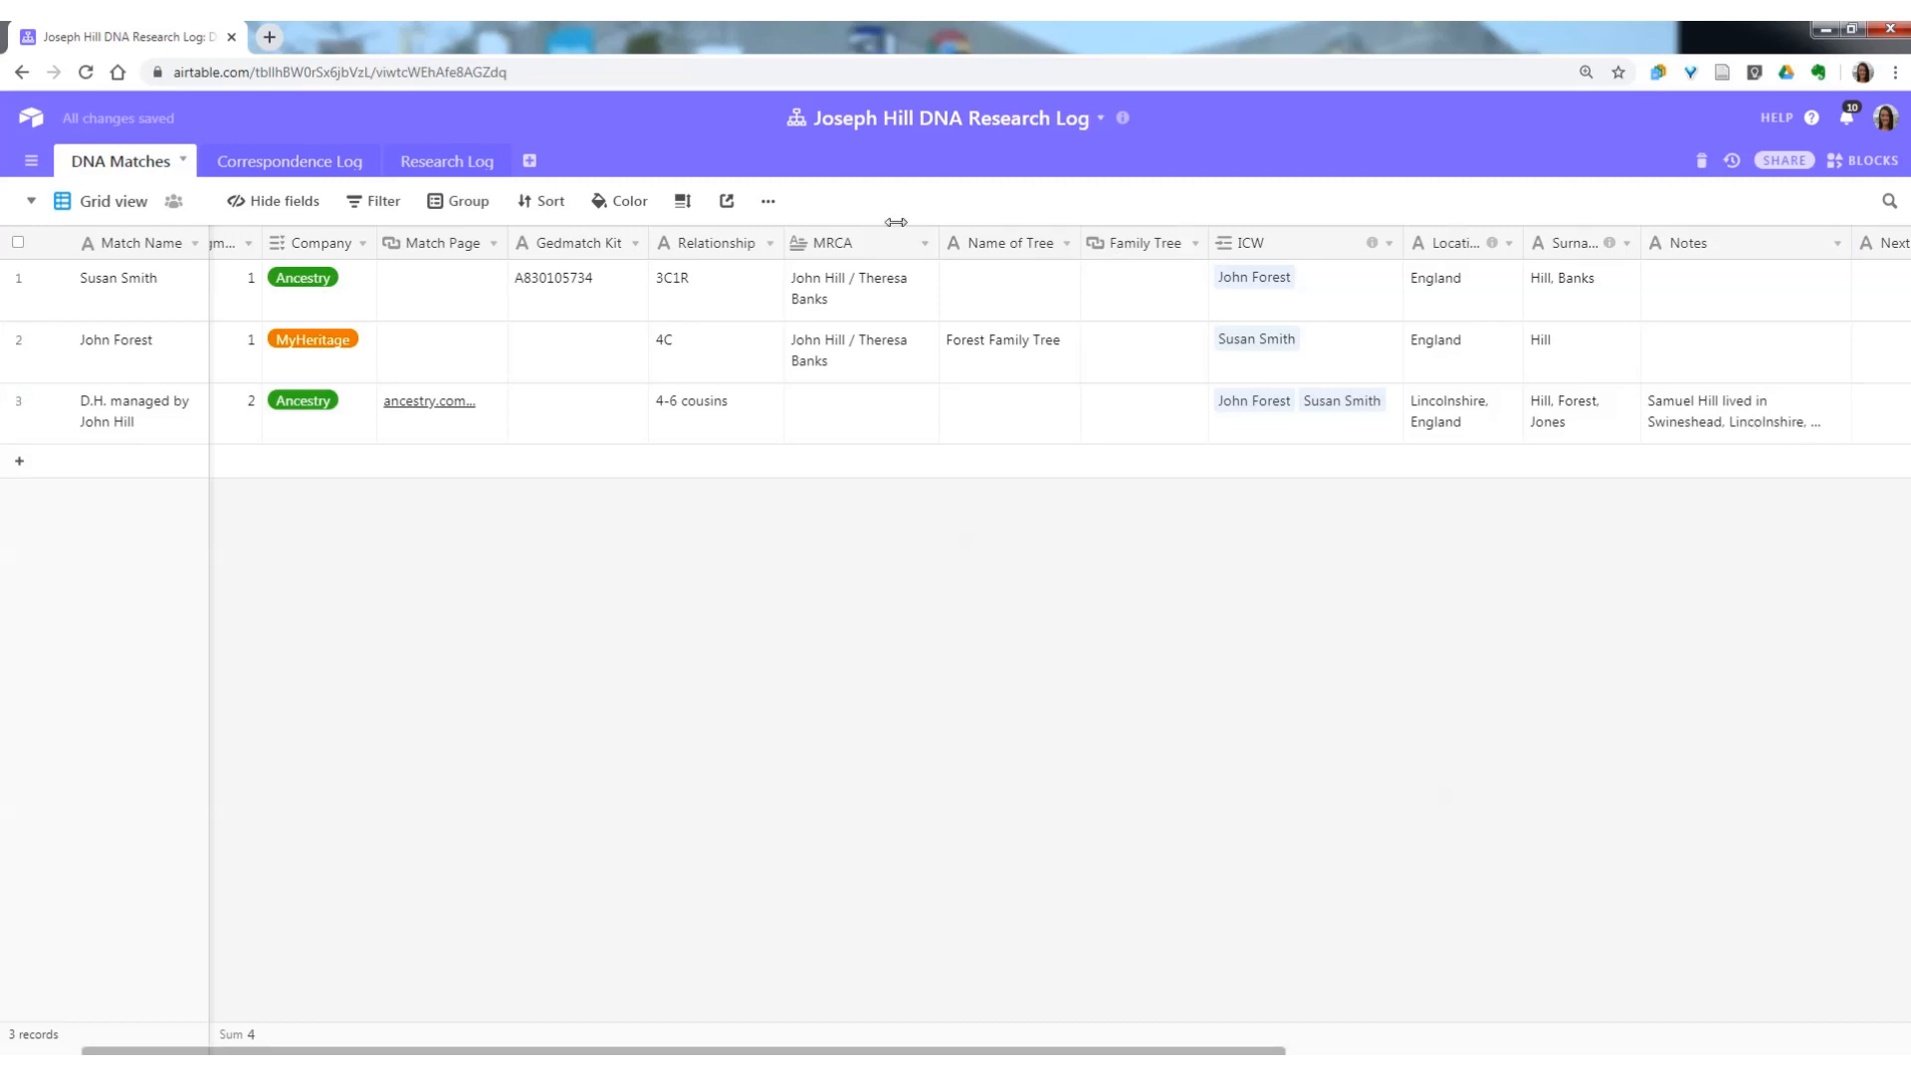
click(681, 200)
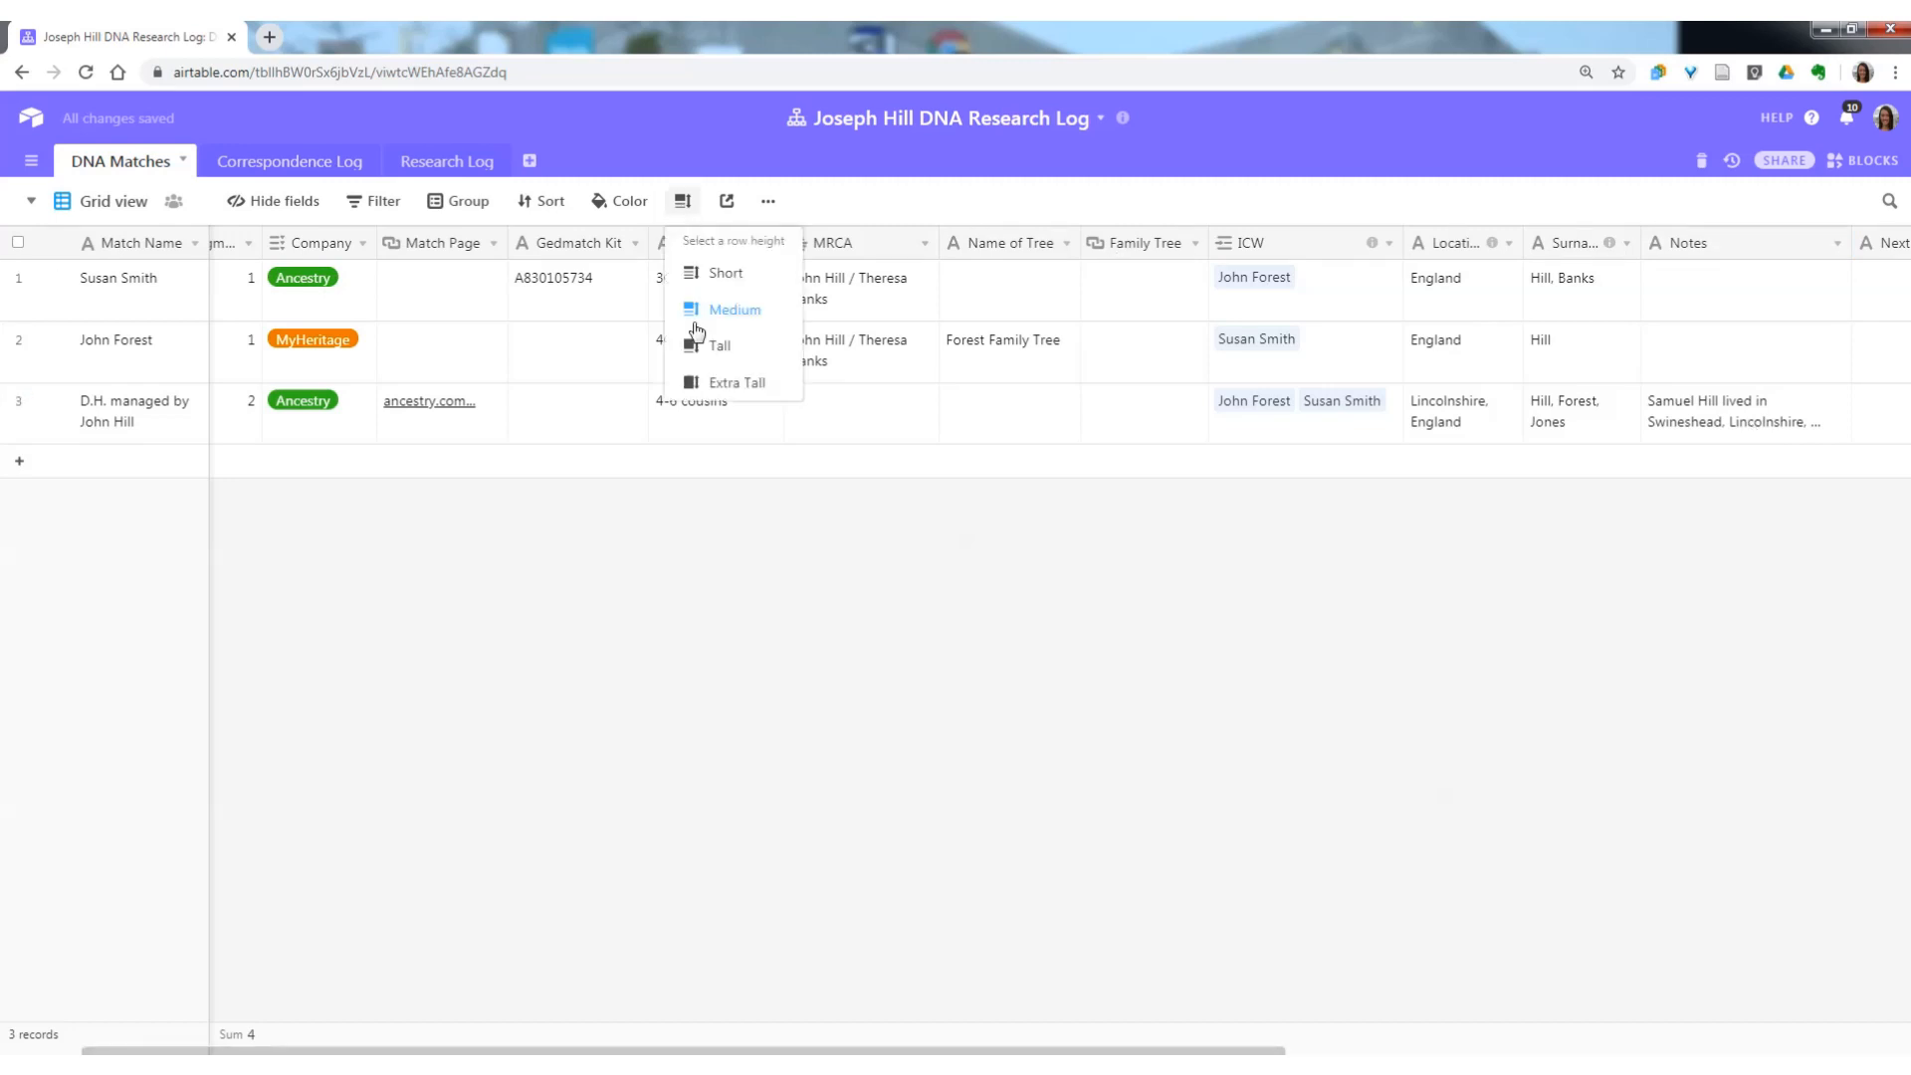
click(698, 346)
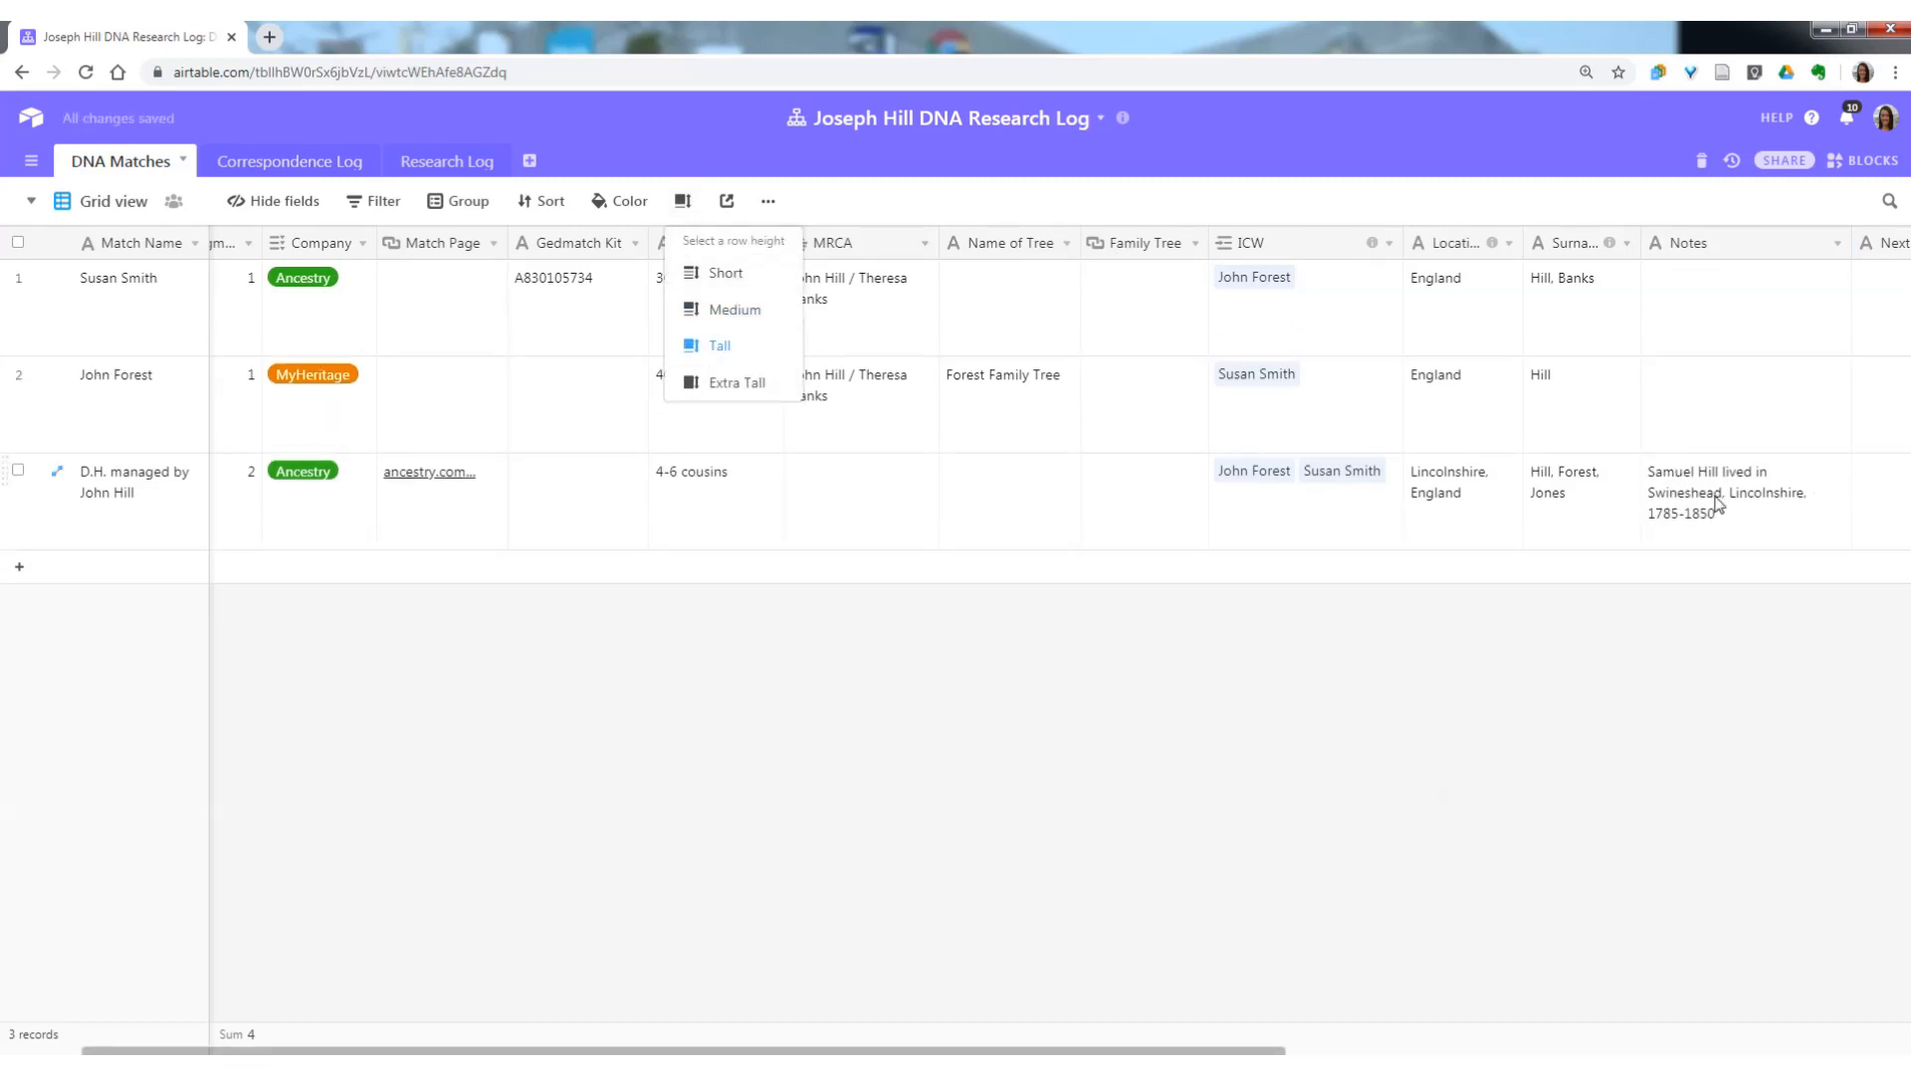
click(819, 746)
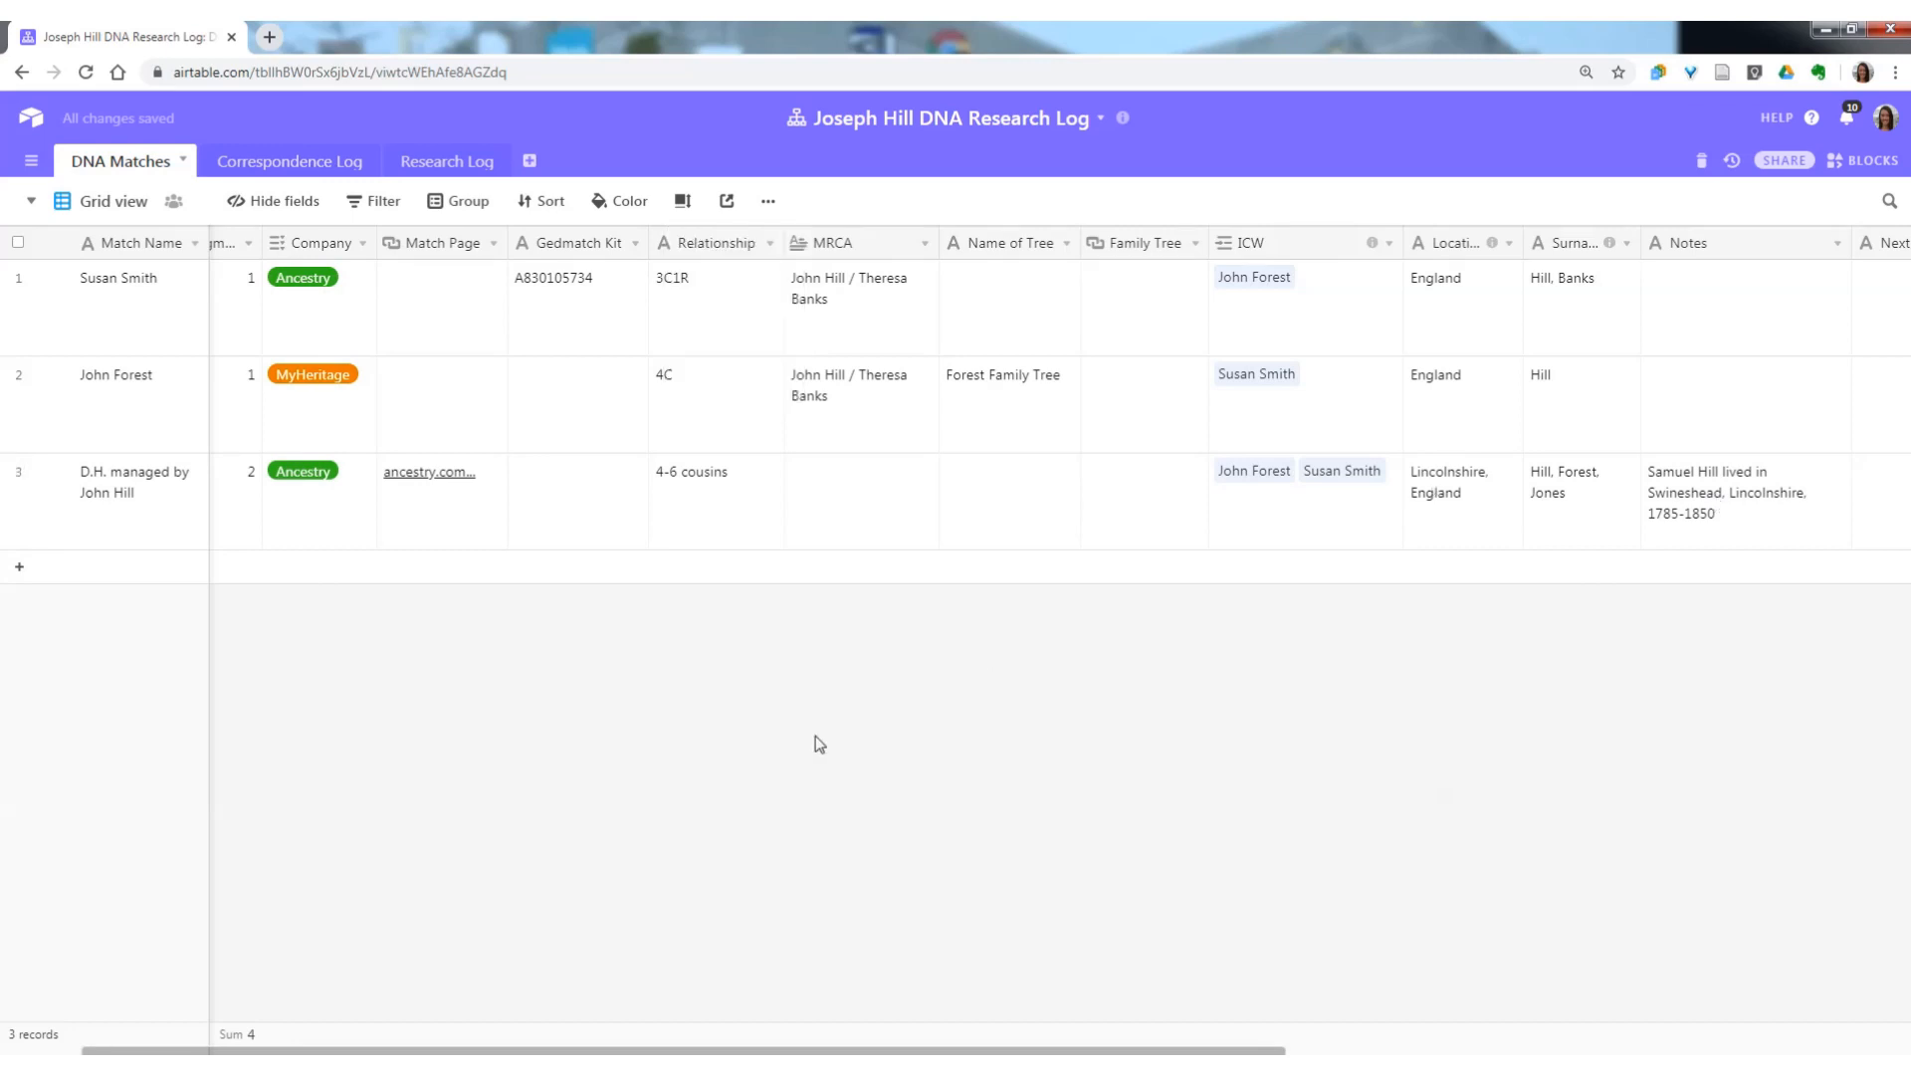
click(681, 203)
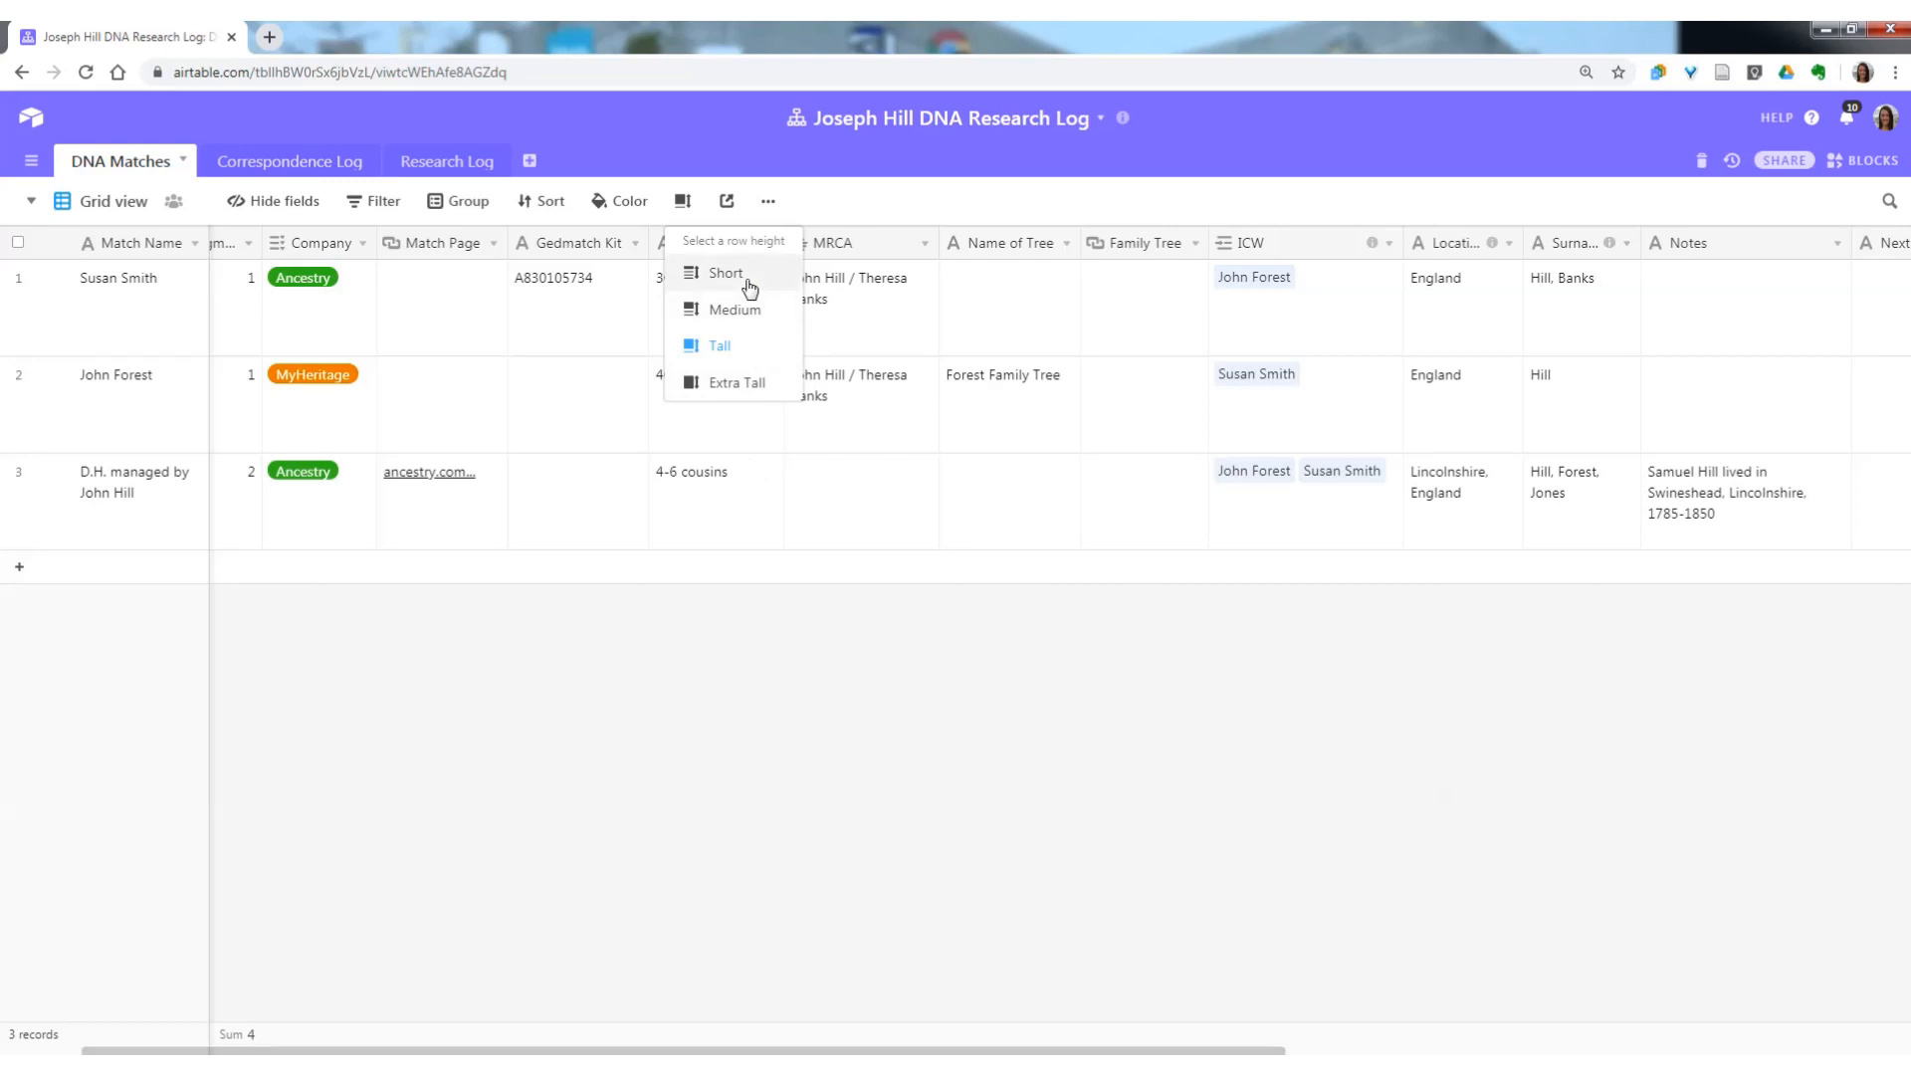
click(779, 677)
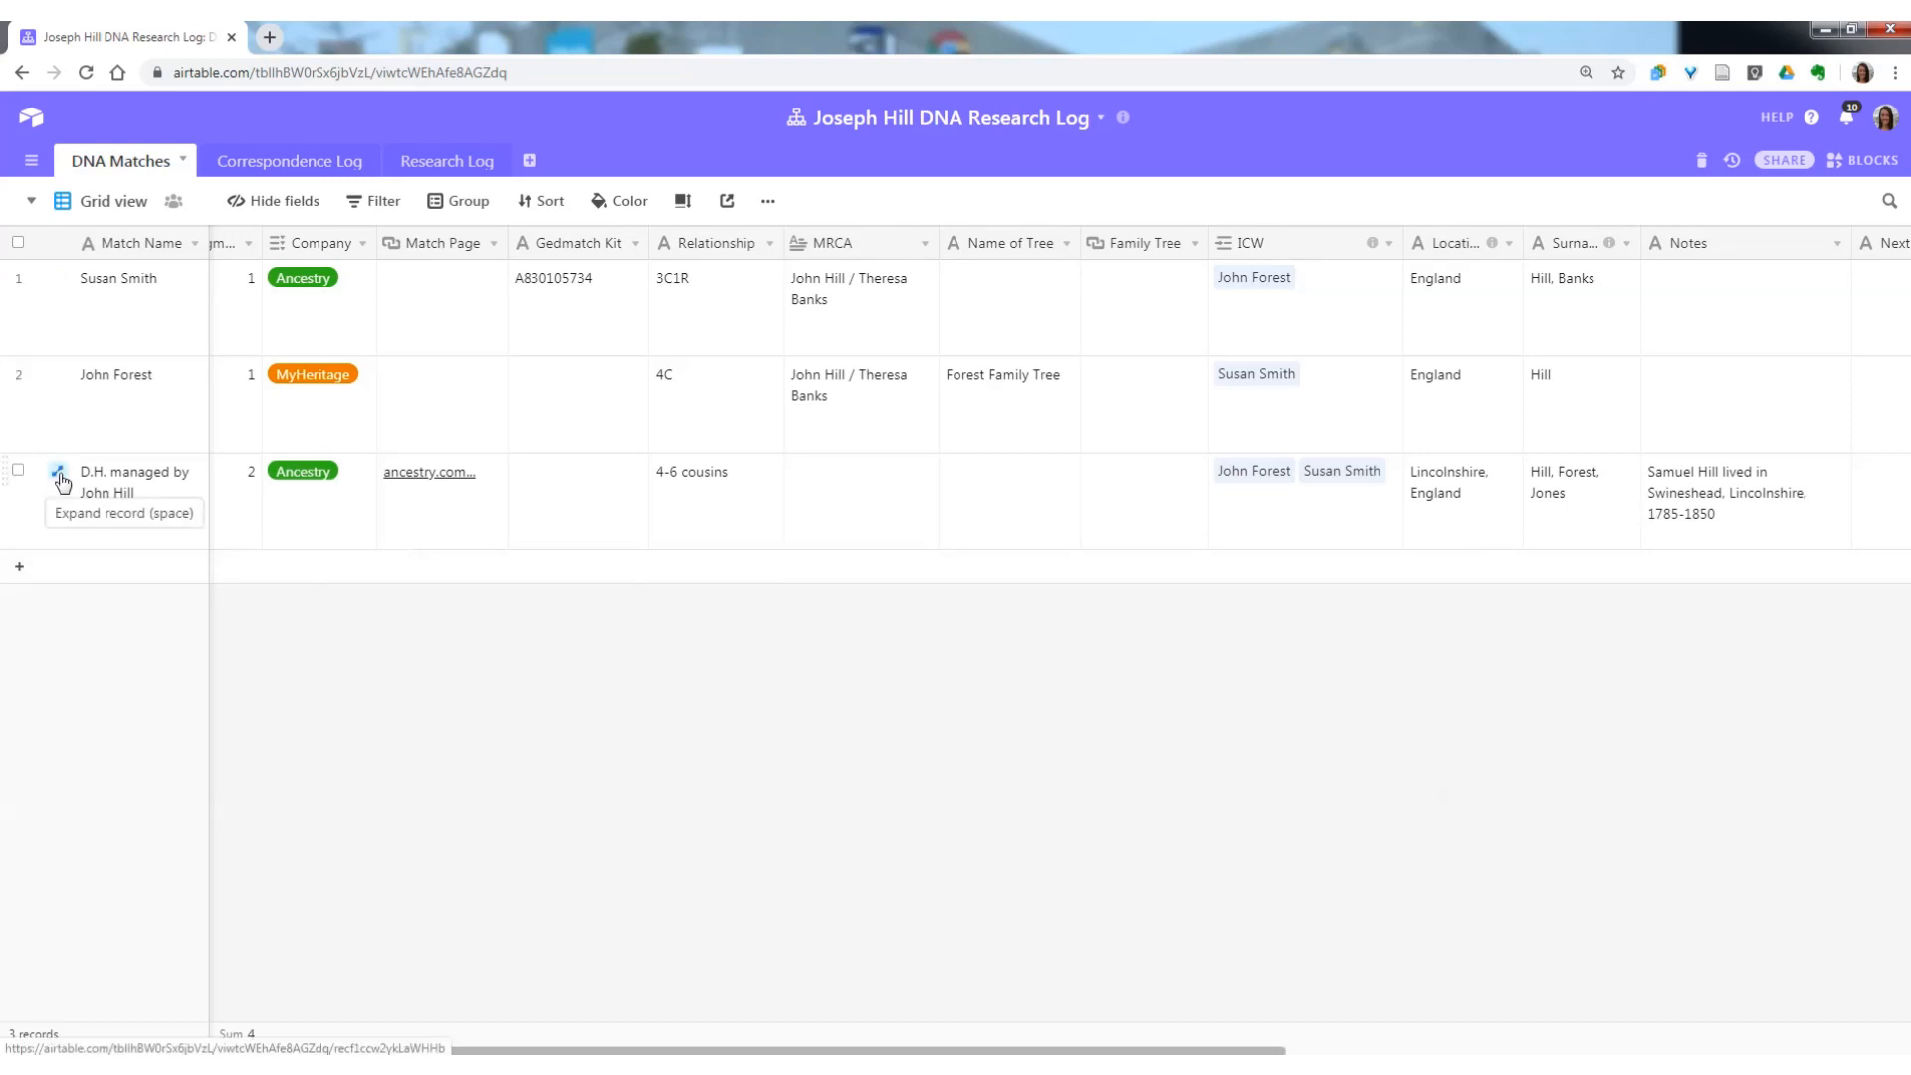
Expand the third match record, look through its fields down to the contact details, and close it.
click(58, 474)
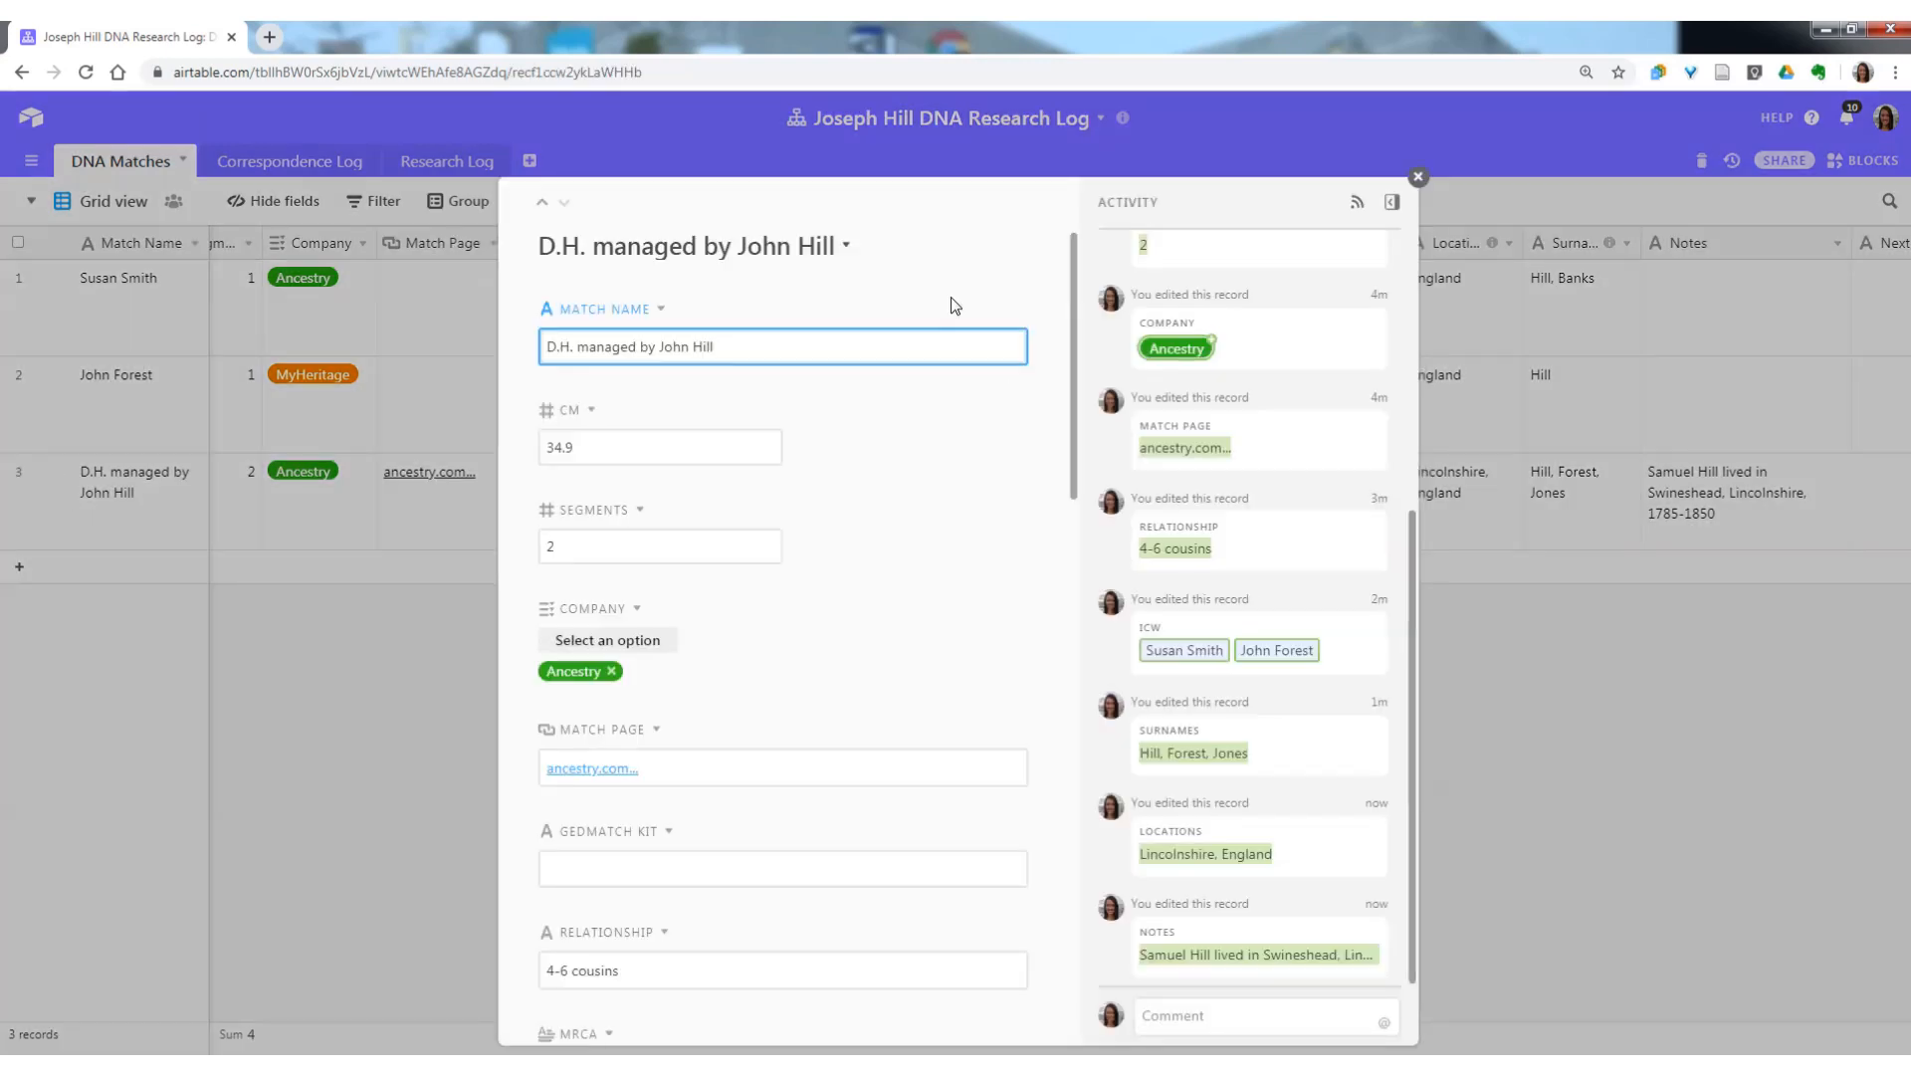
scroll(867, 644, down, 4)
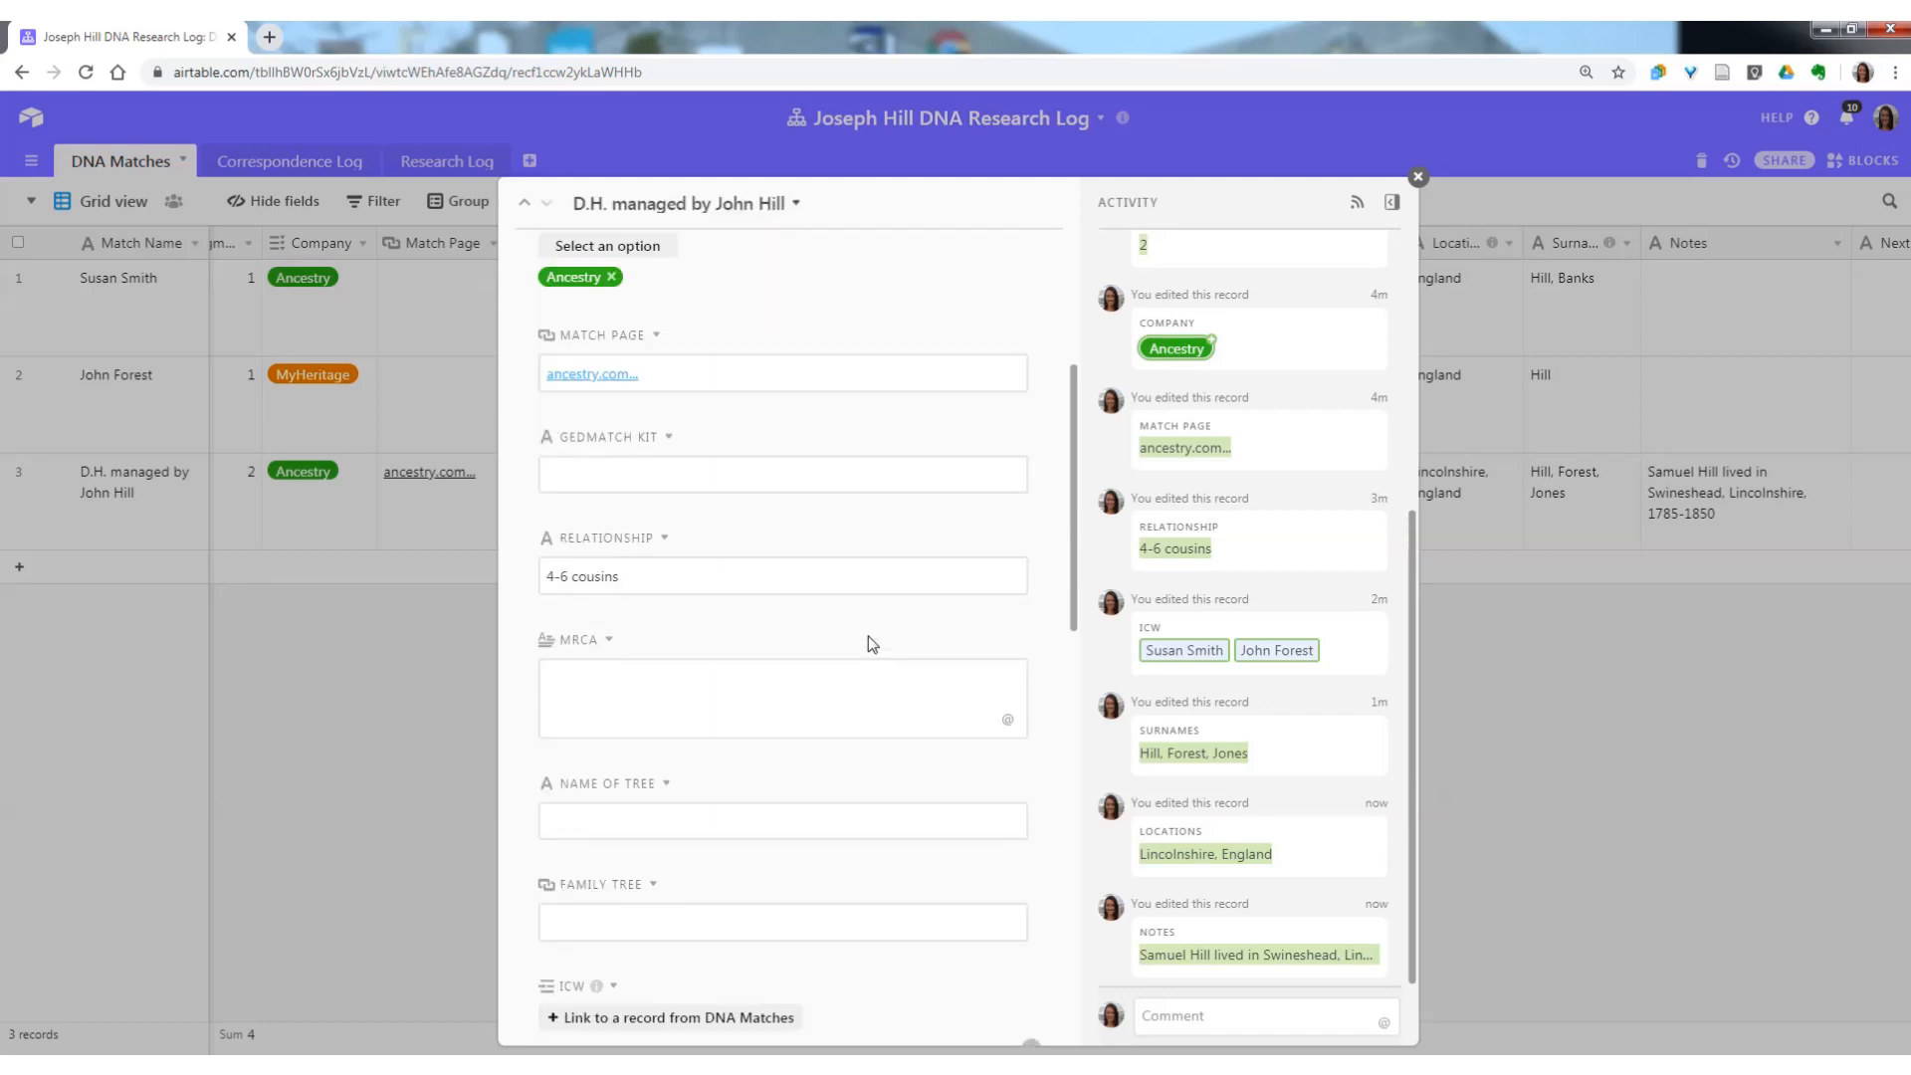
scroll(872, 643, down, 8)
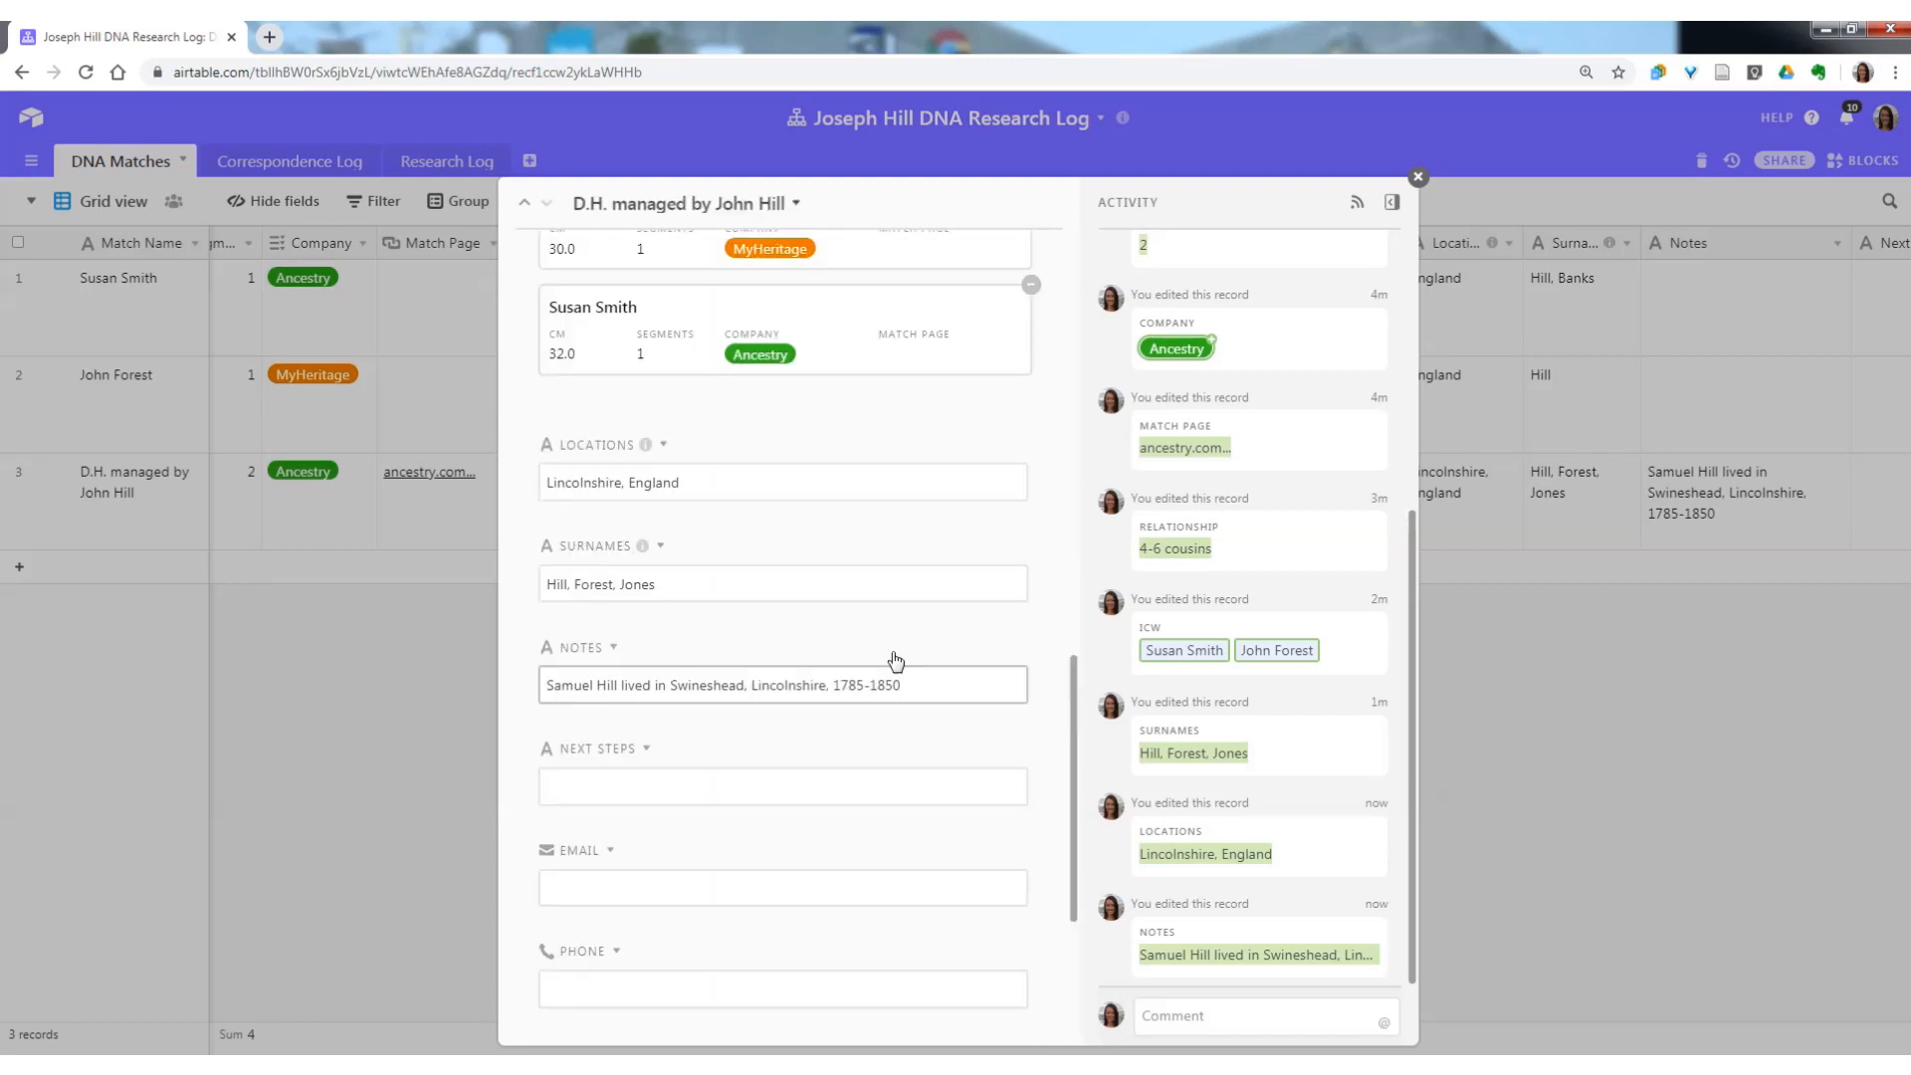
scroll(895, 661, up, 10)
click(1418, 177)
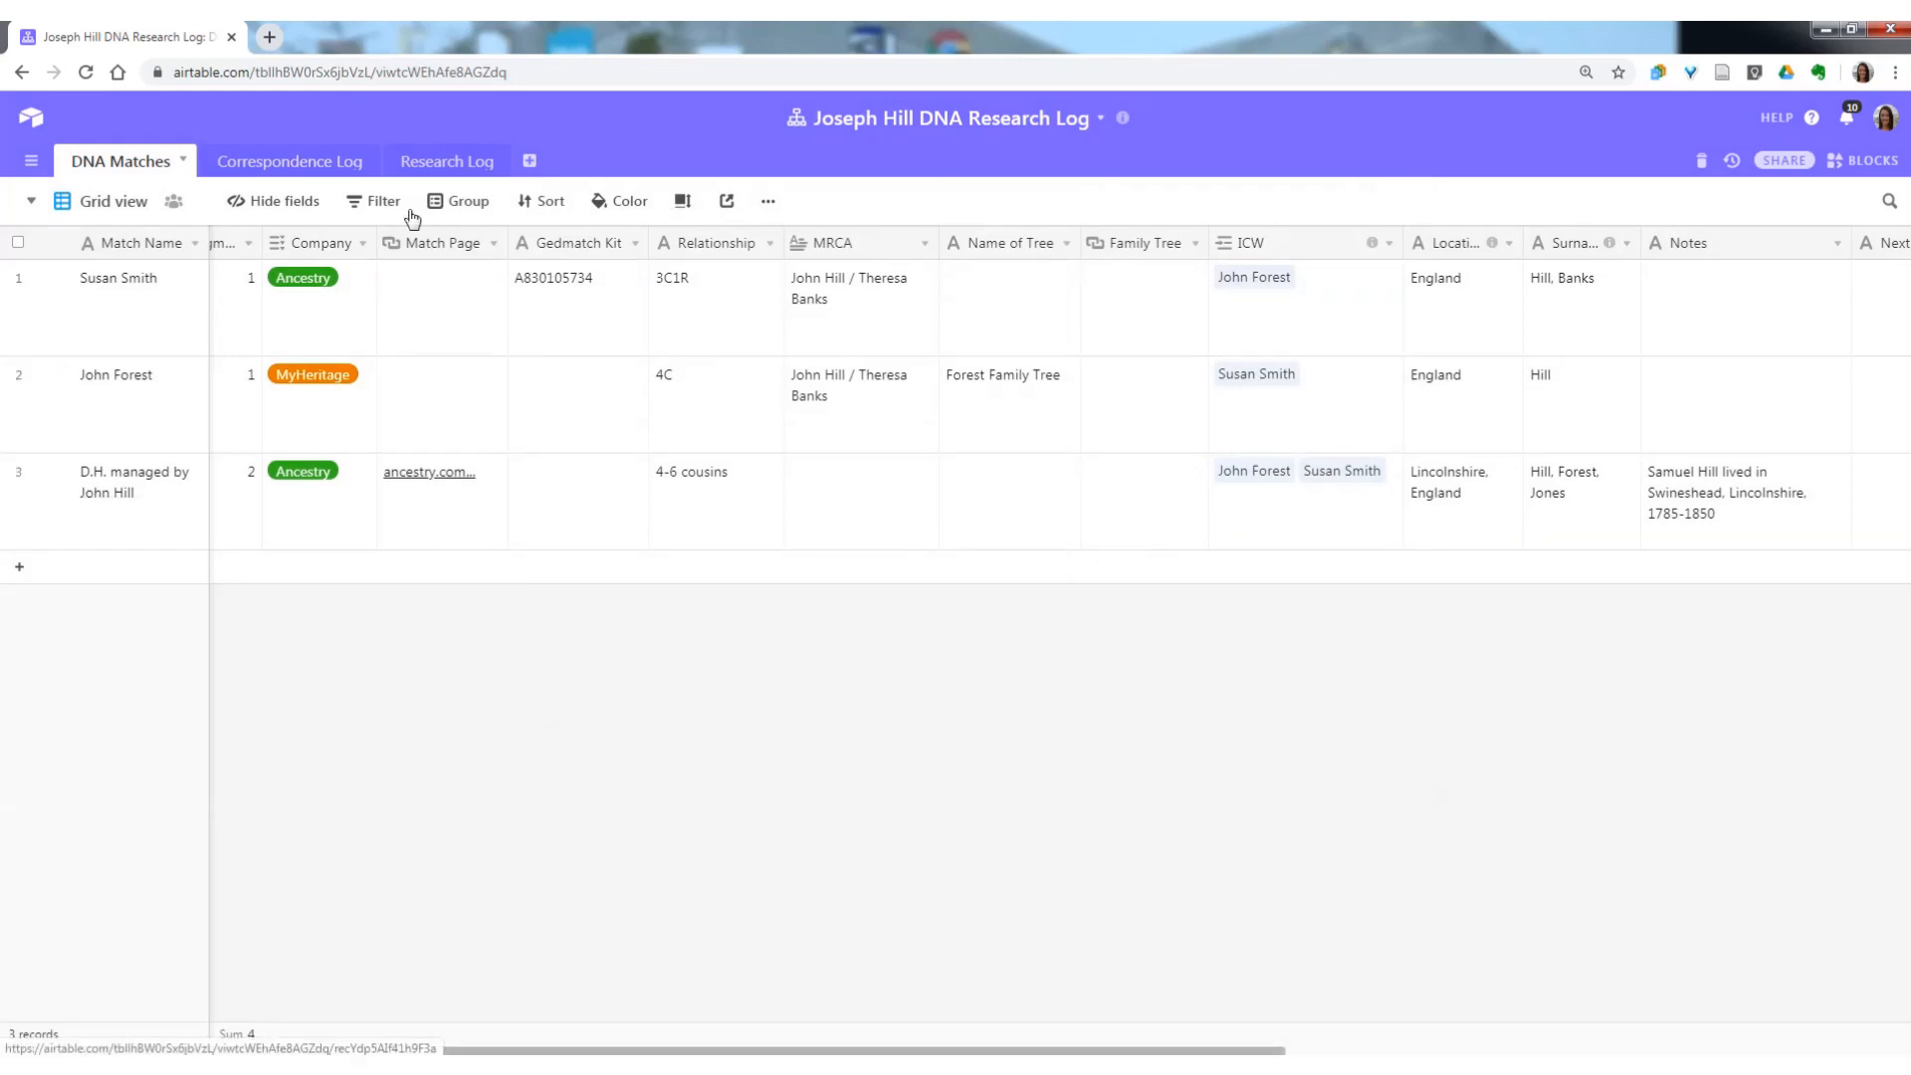
Set the grid's row height to Short, and expand and close the third match record.
click(685, 201)
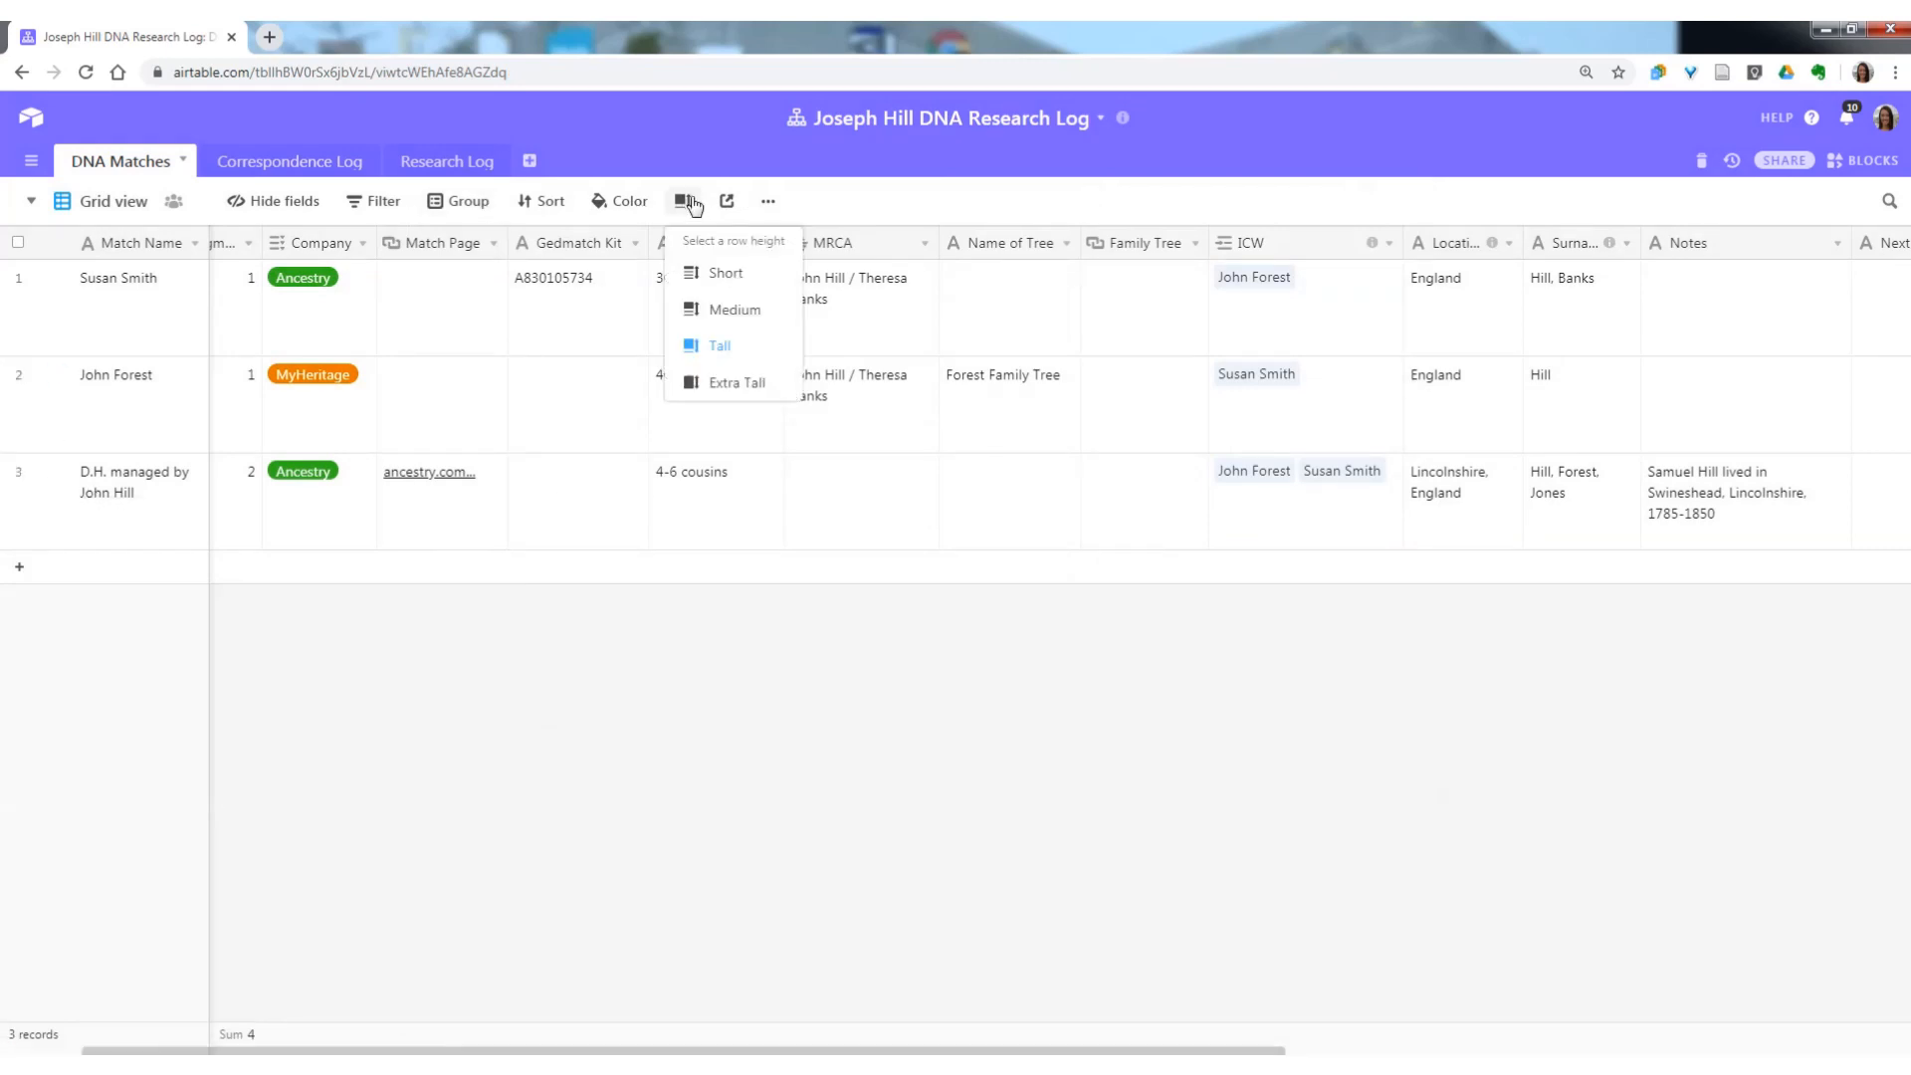
click(712, 272)
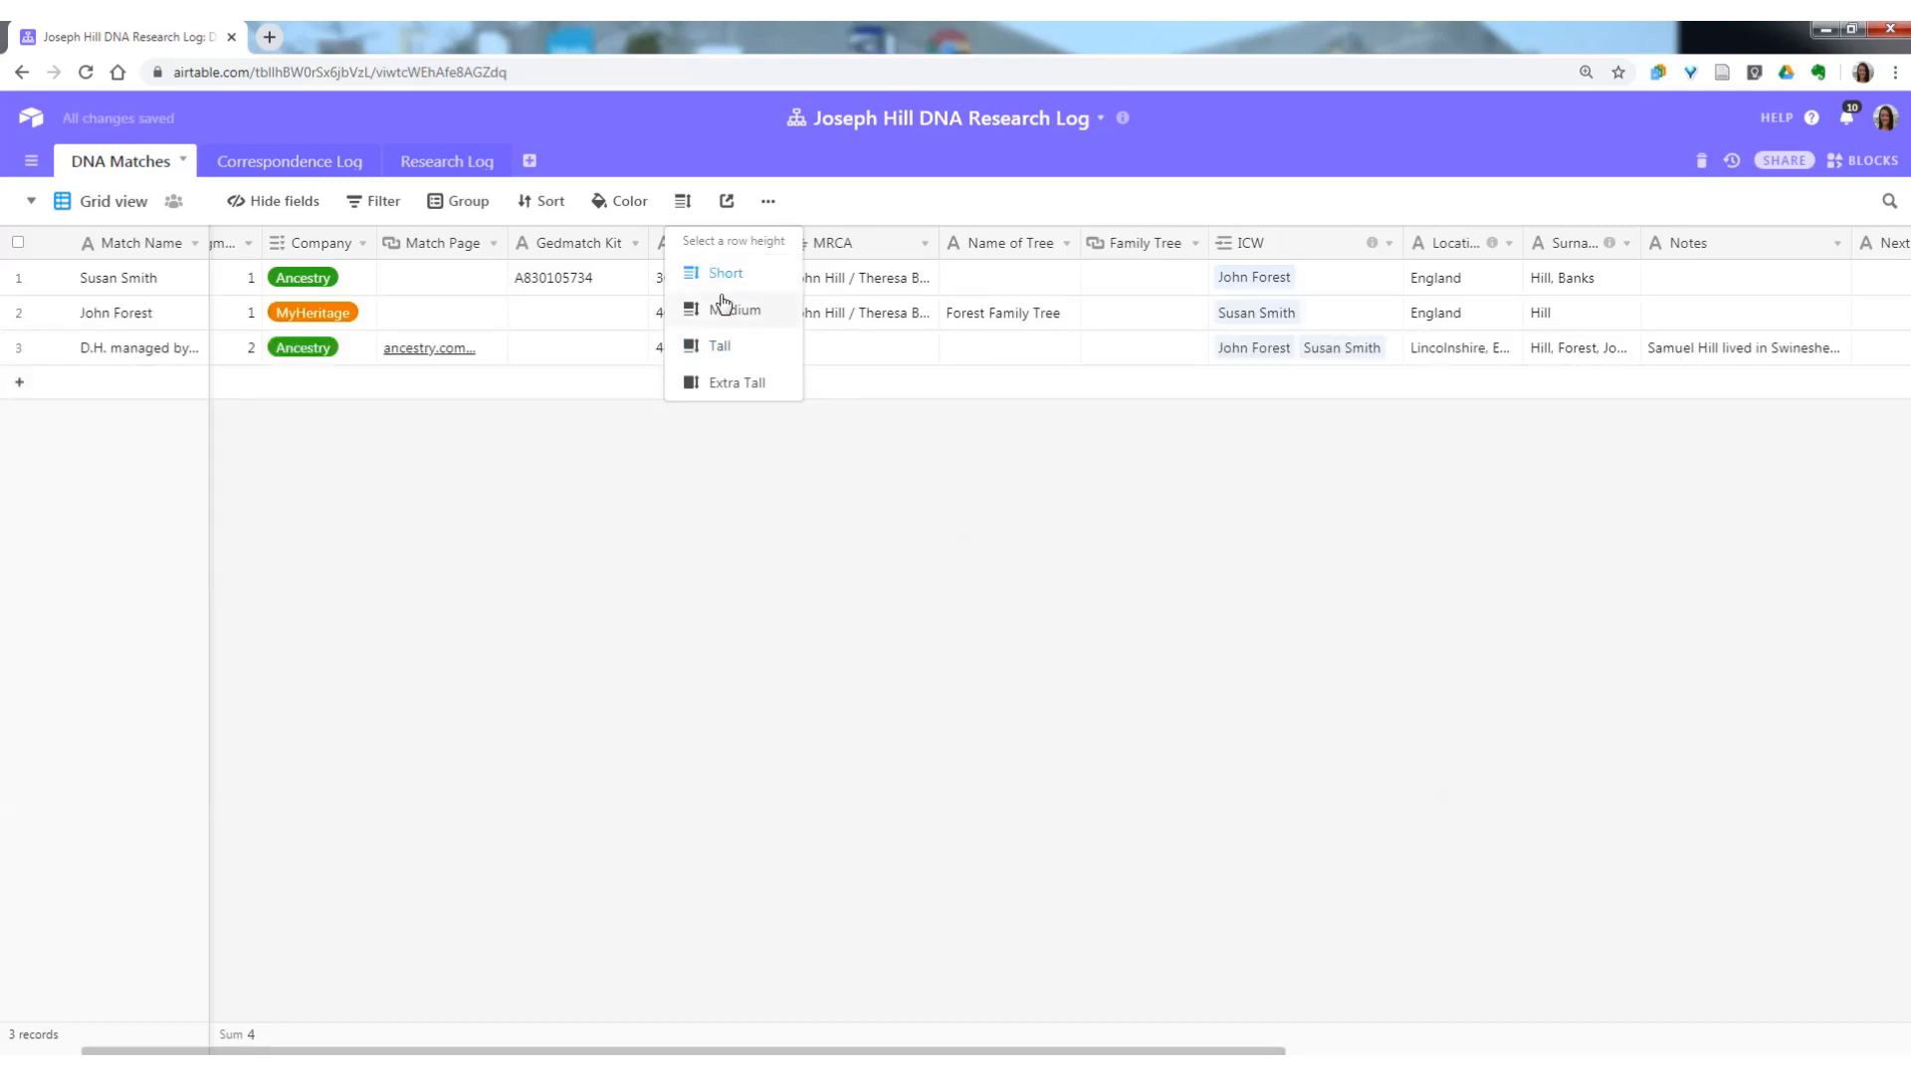
click(682, 518)
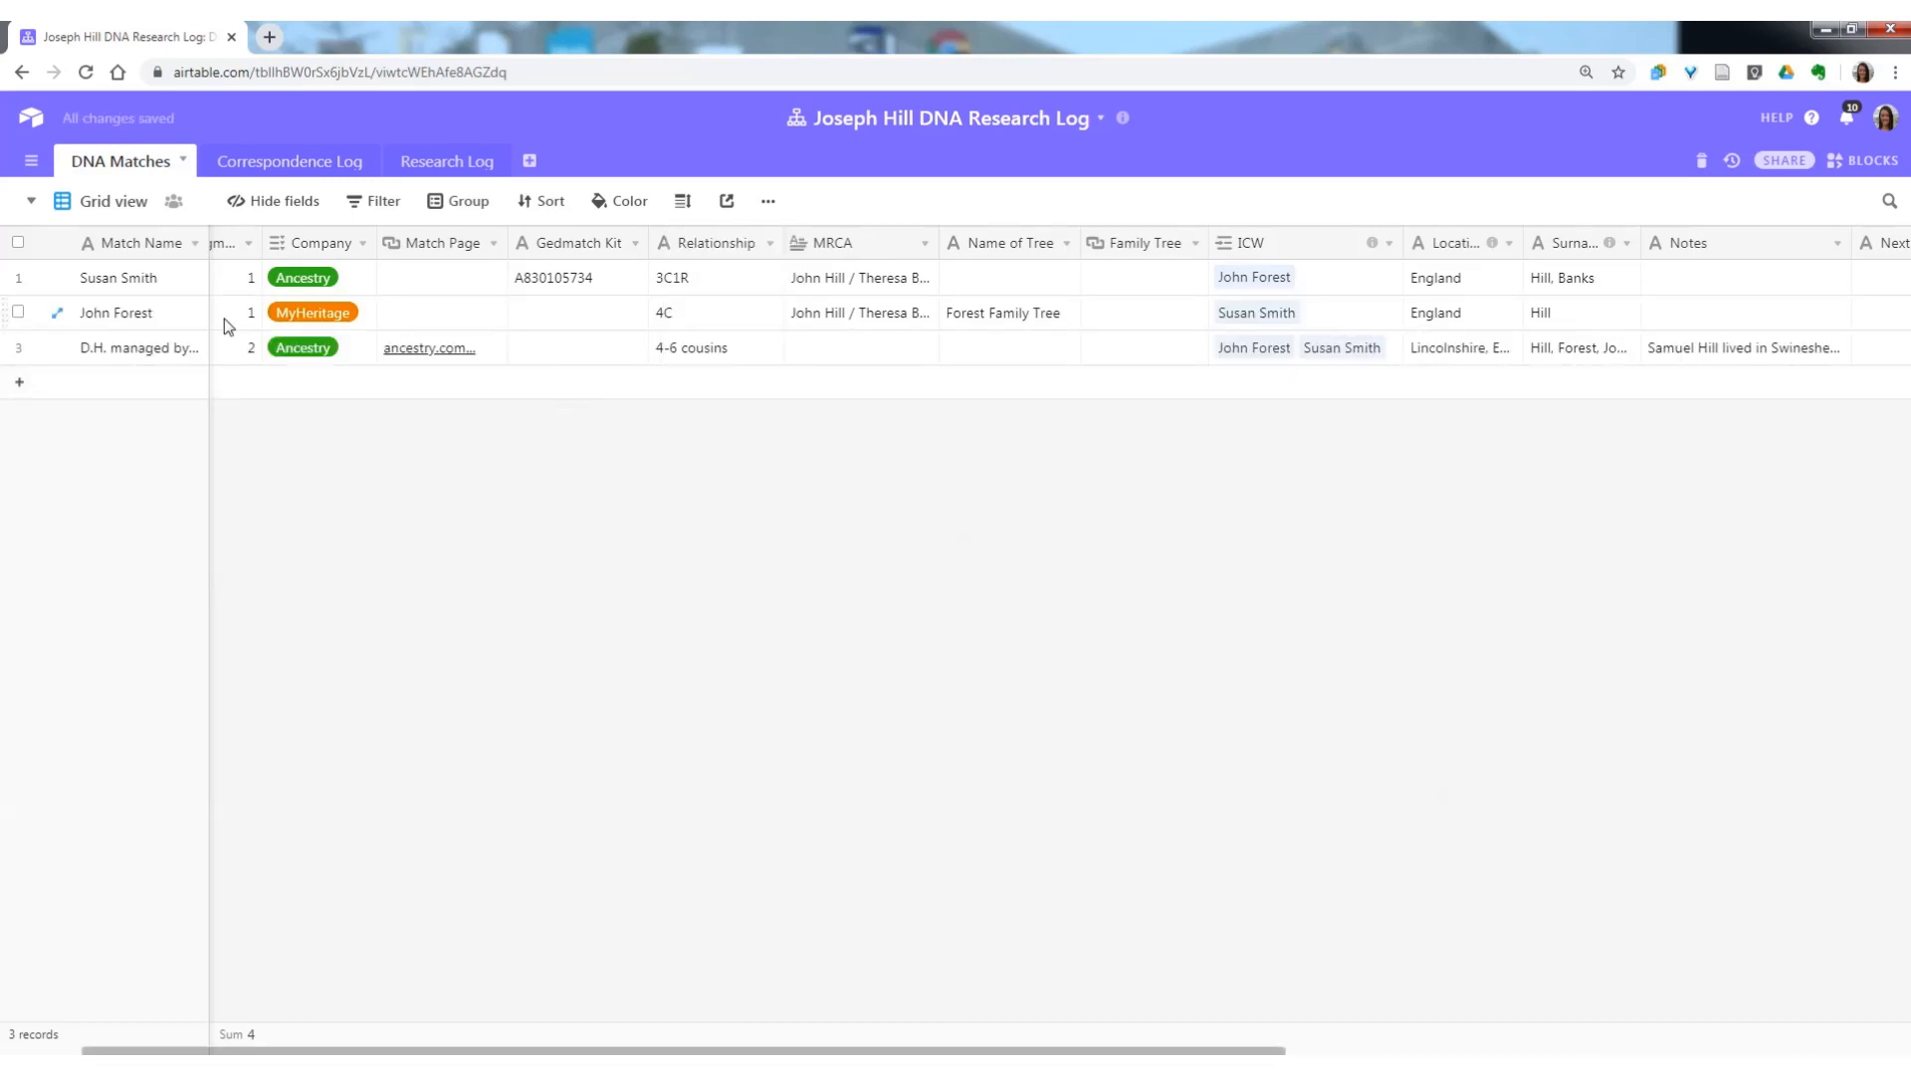
click(57, 351)
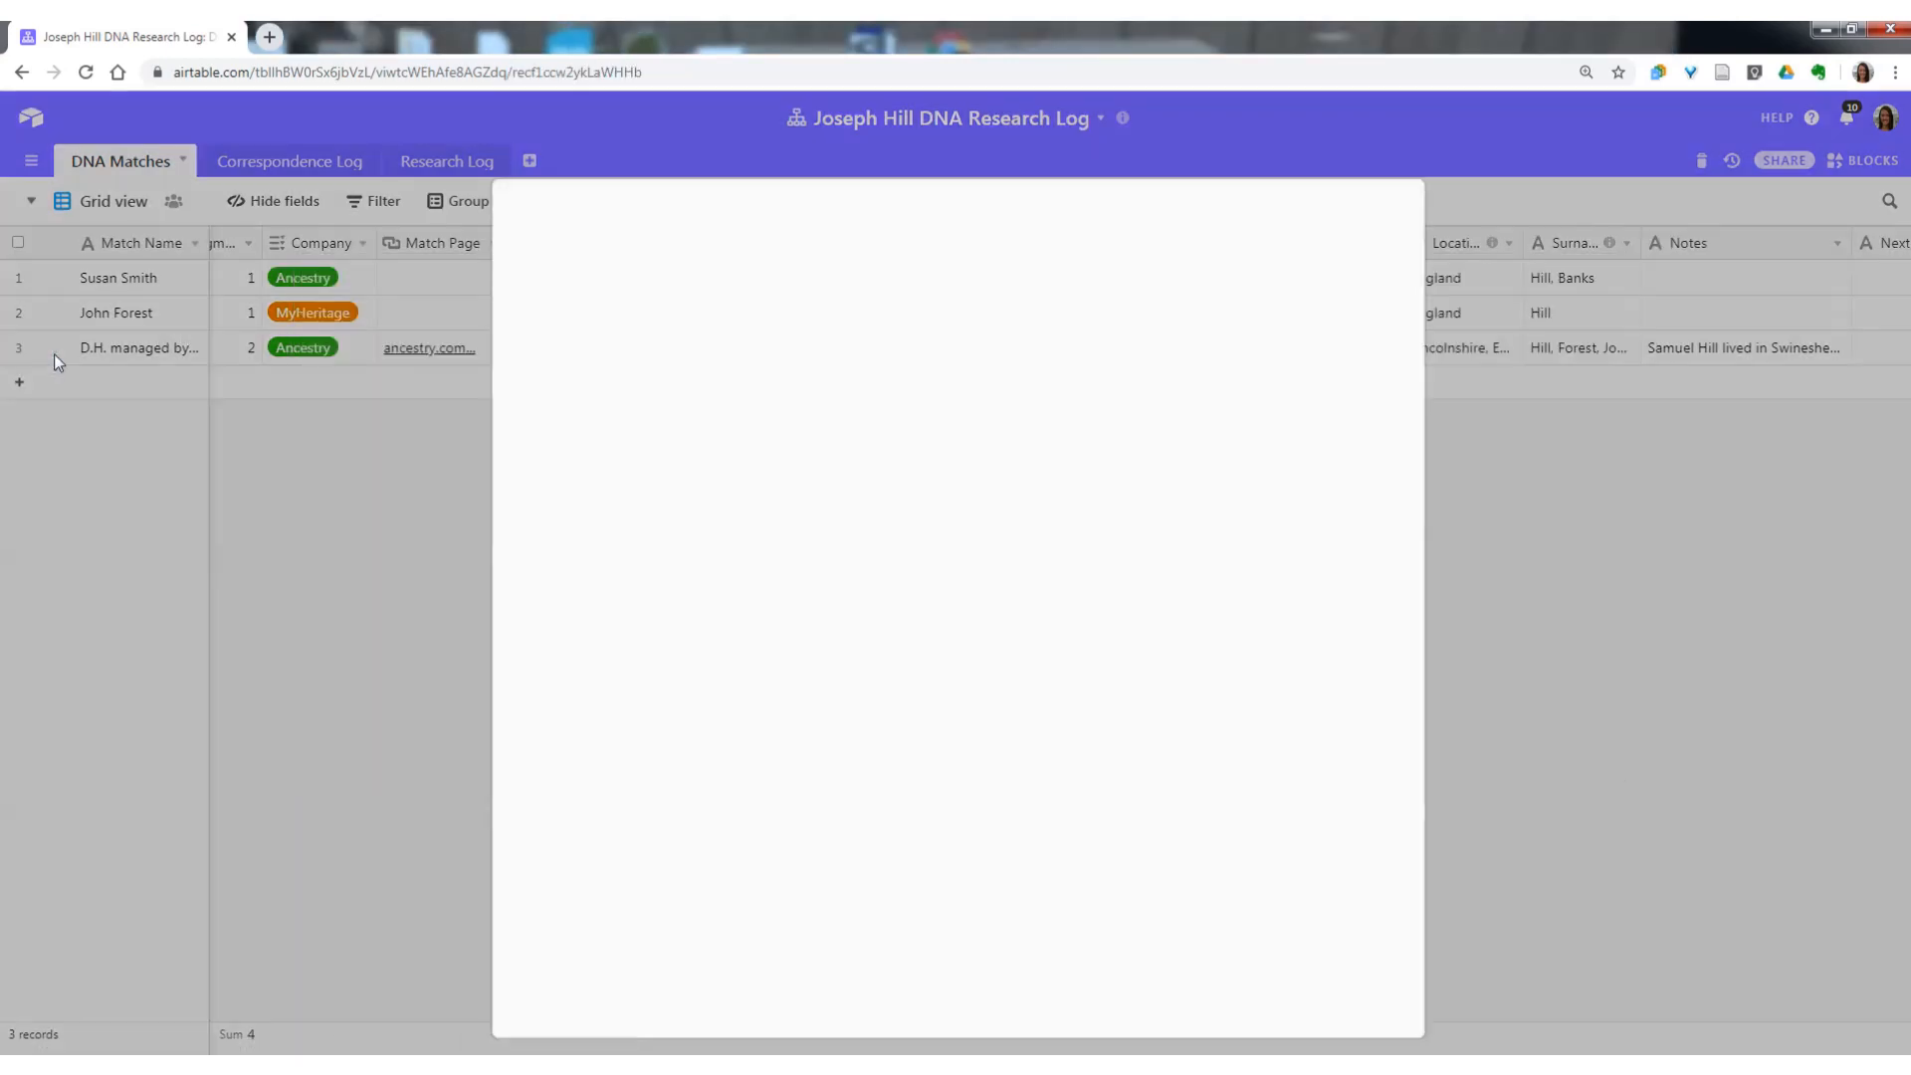
click(1416, 177)
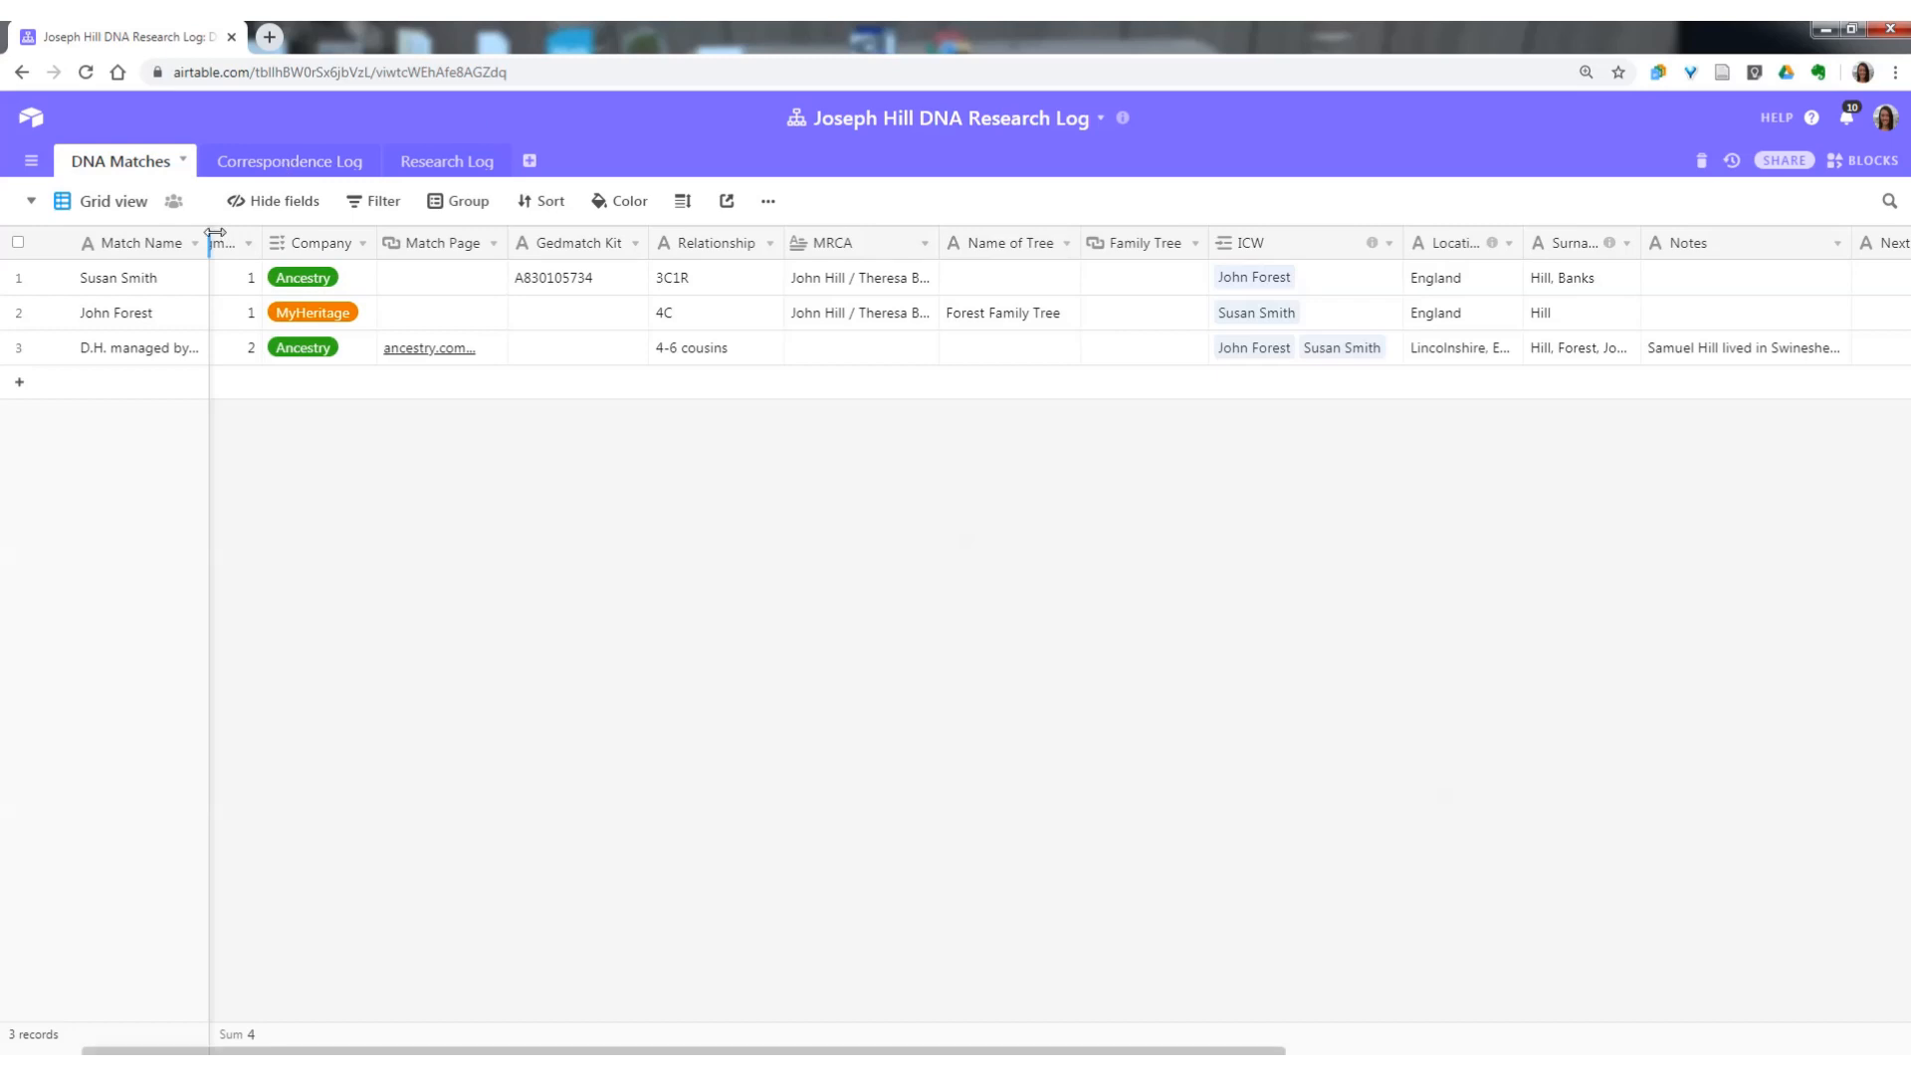
Widen the Match Name column until the third record's name fits on one line, and set the row height to Medium.
drag(209, 243, 279, 249)
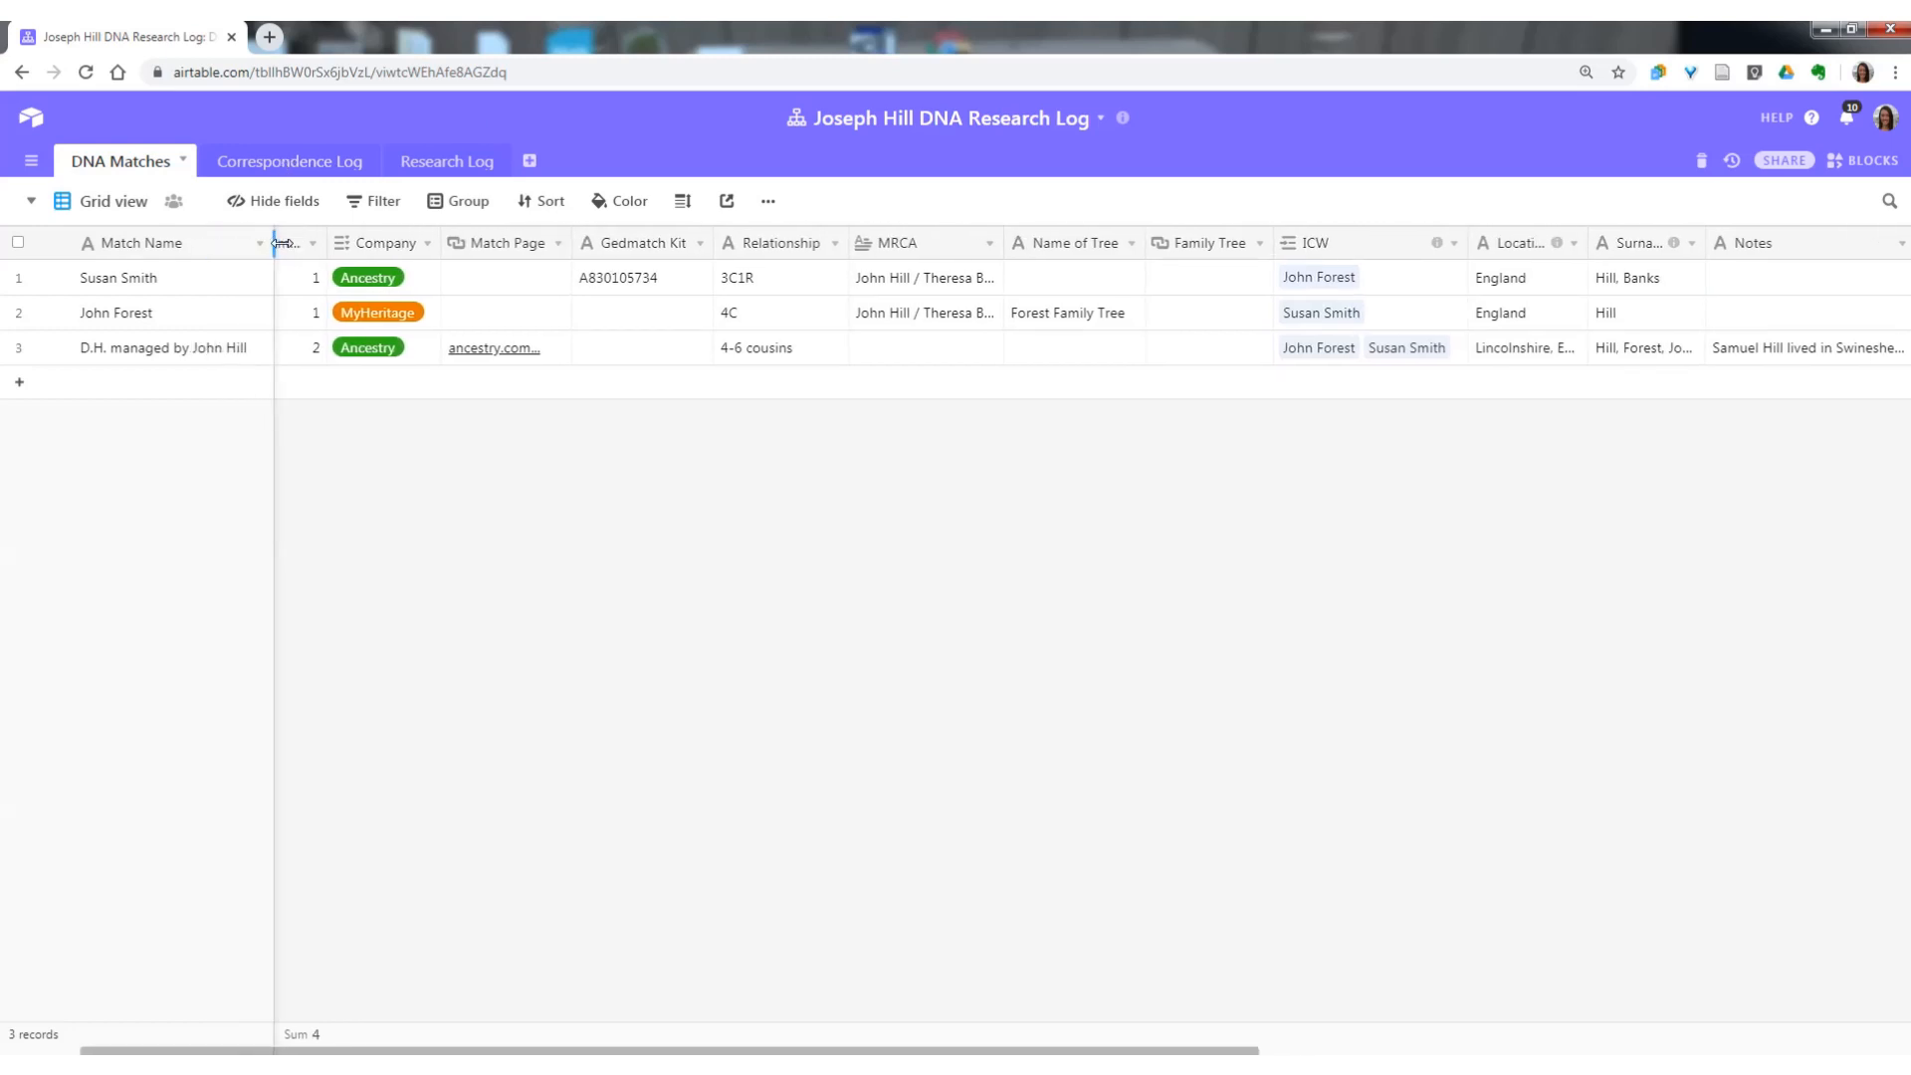
click(683, 201)
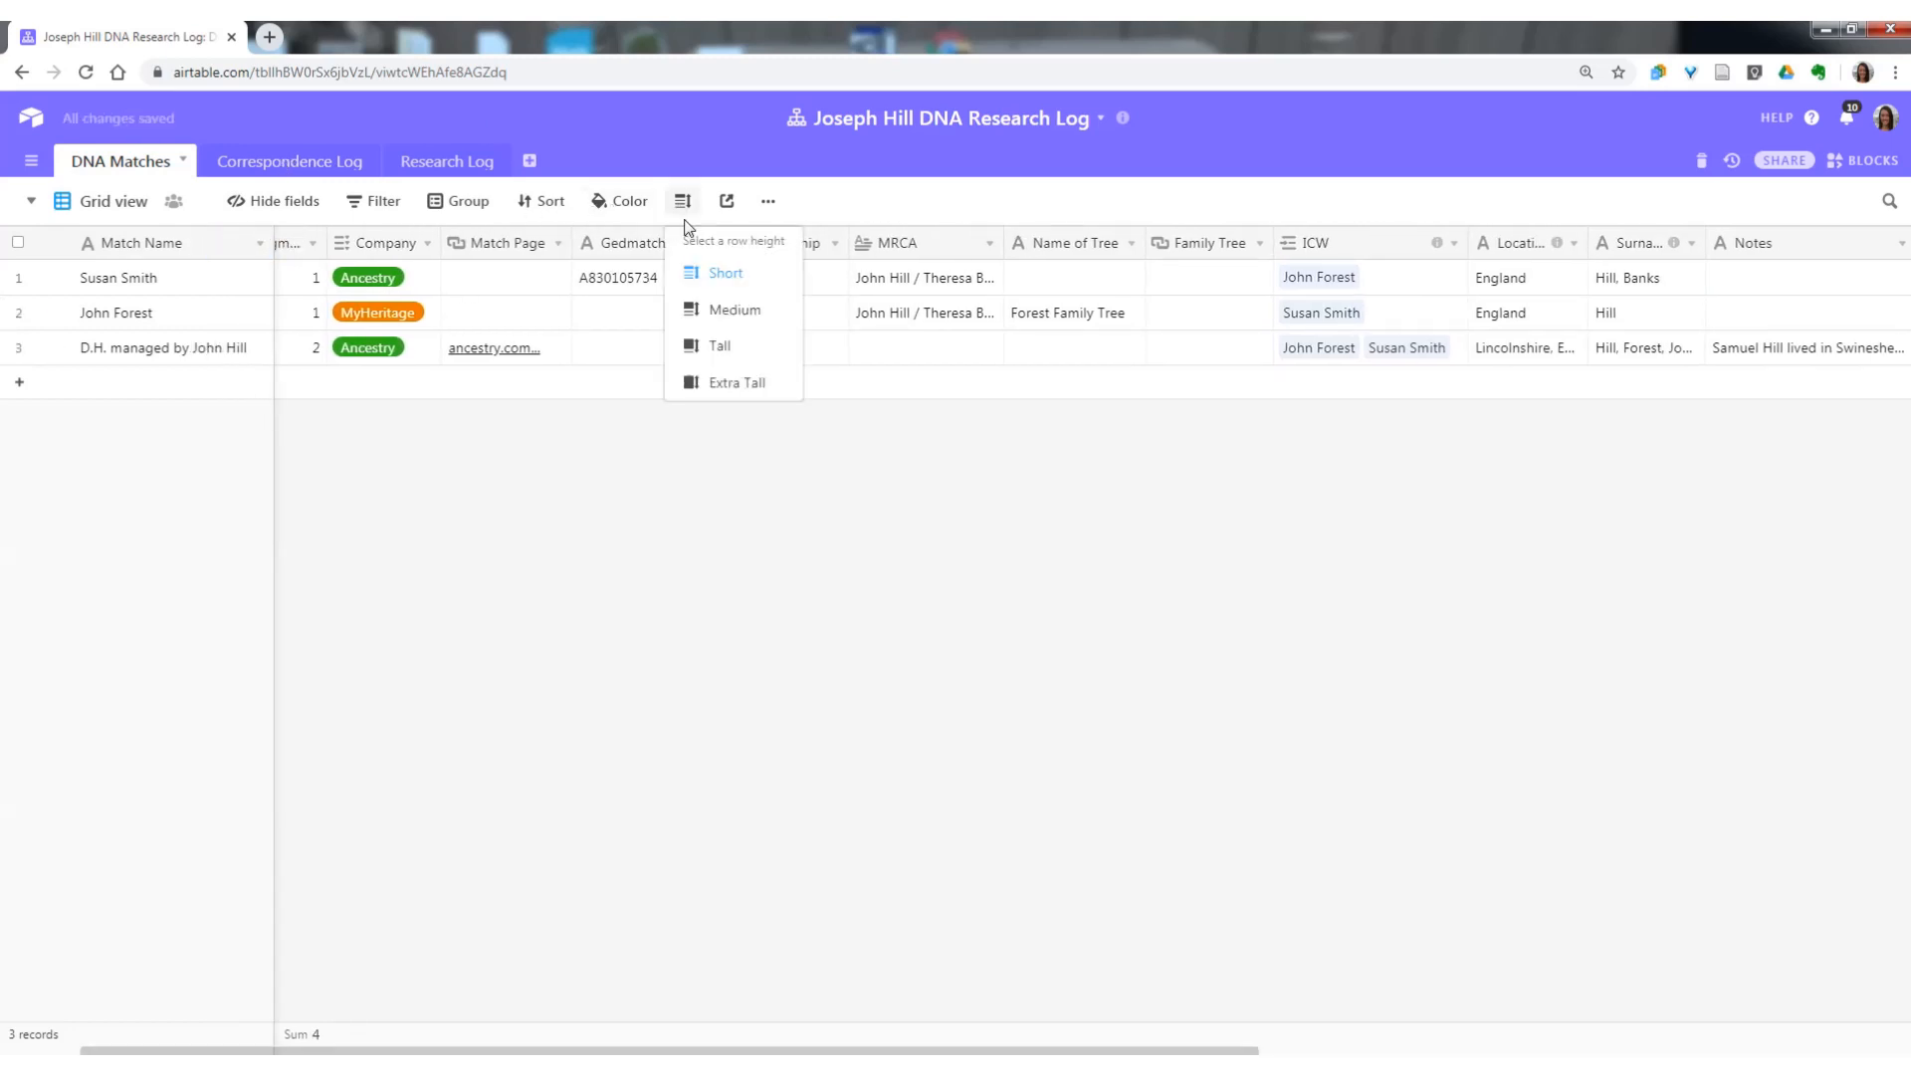
click(697, 310)
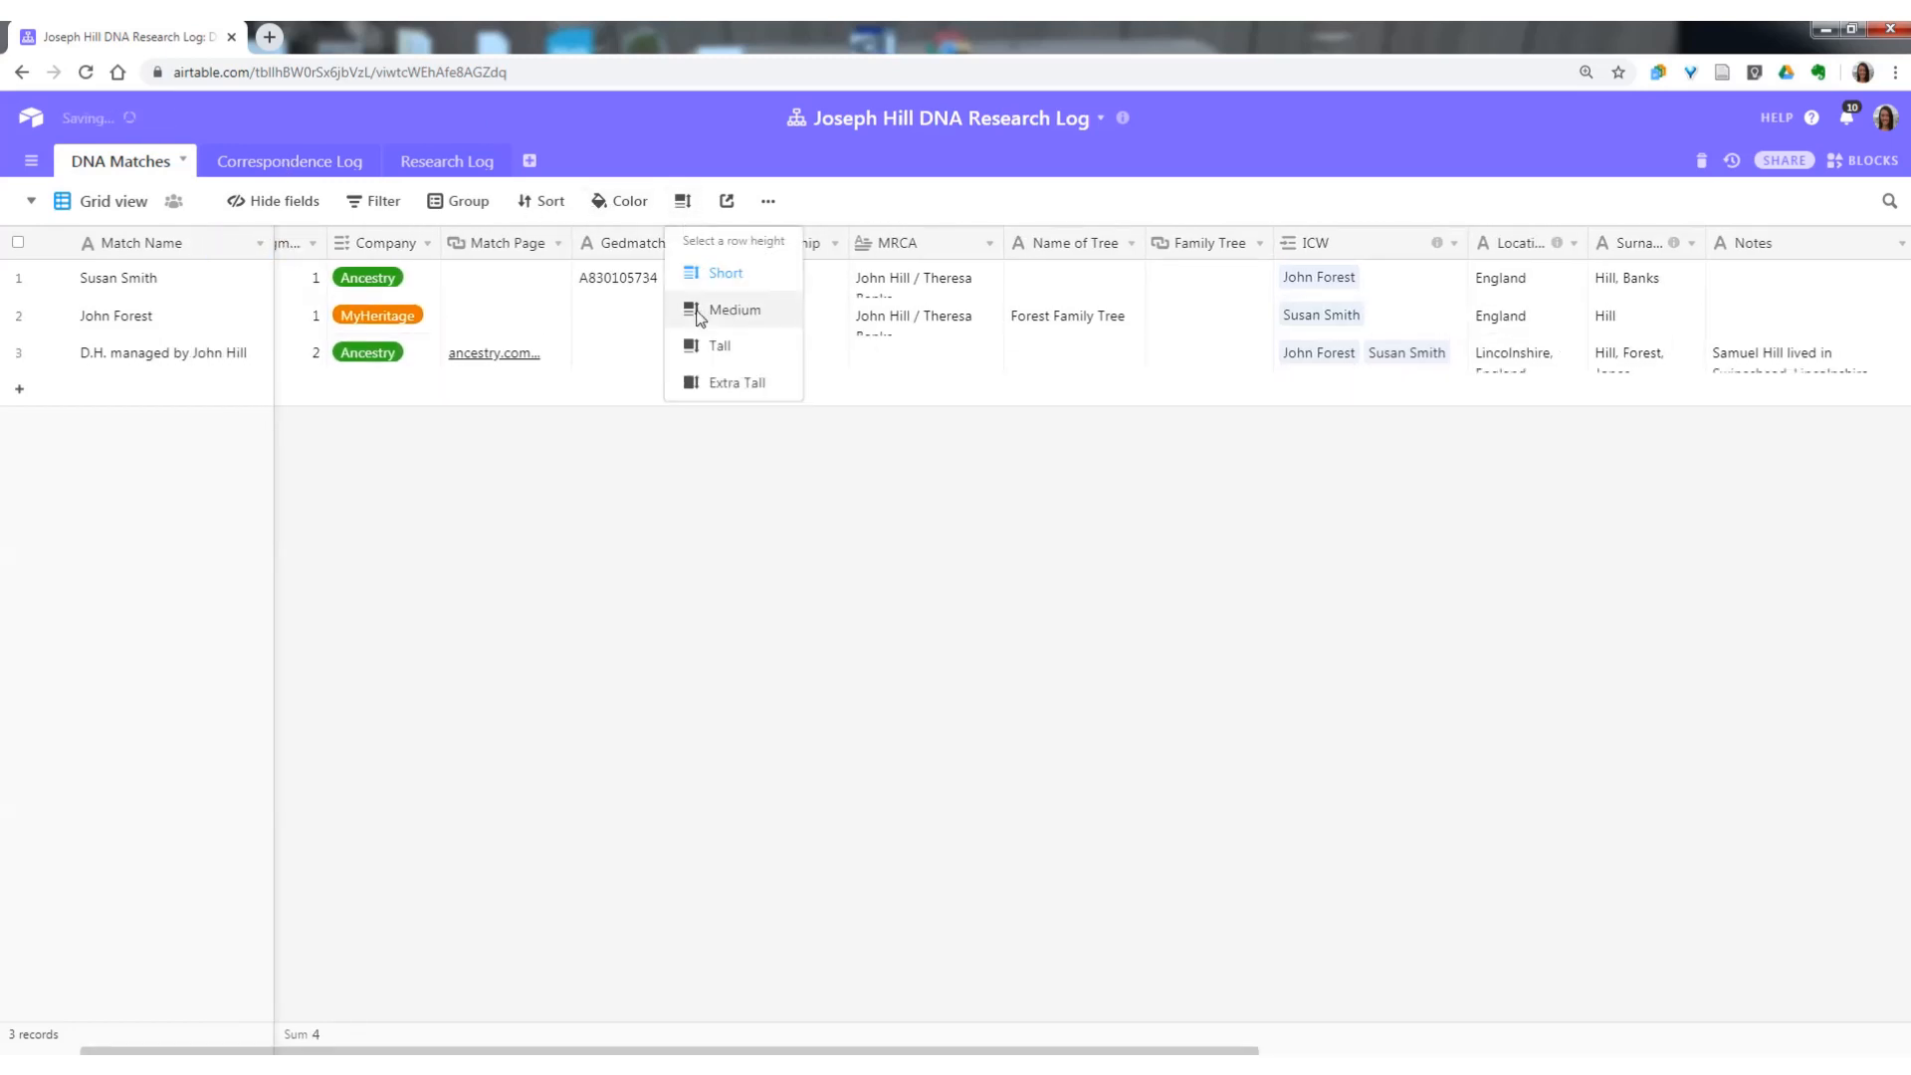
Open the Correspondence Log table and remove its grouping by DNA Match Name.
click(277, 171)
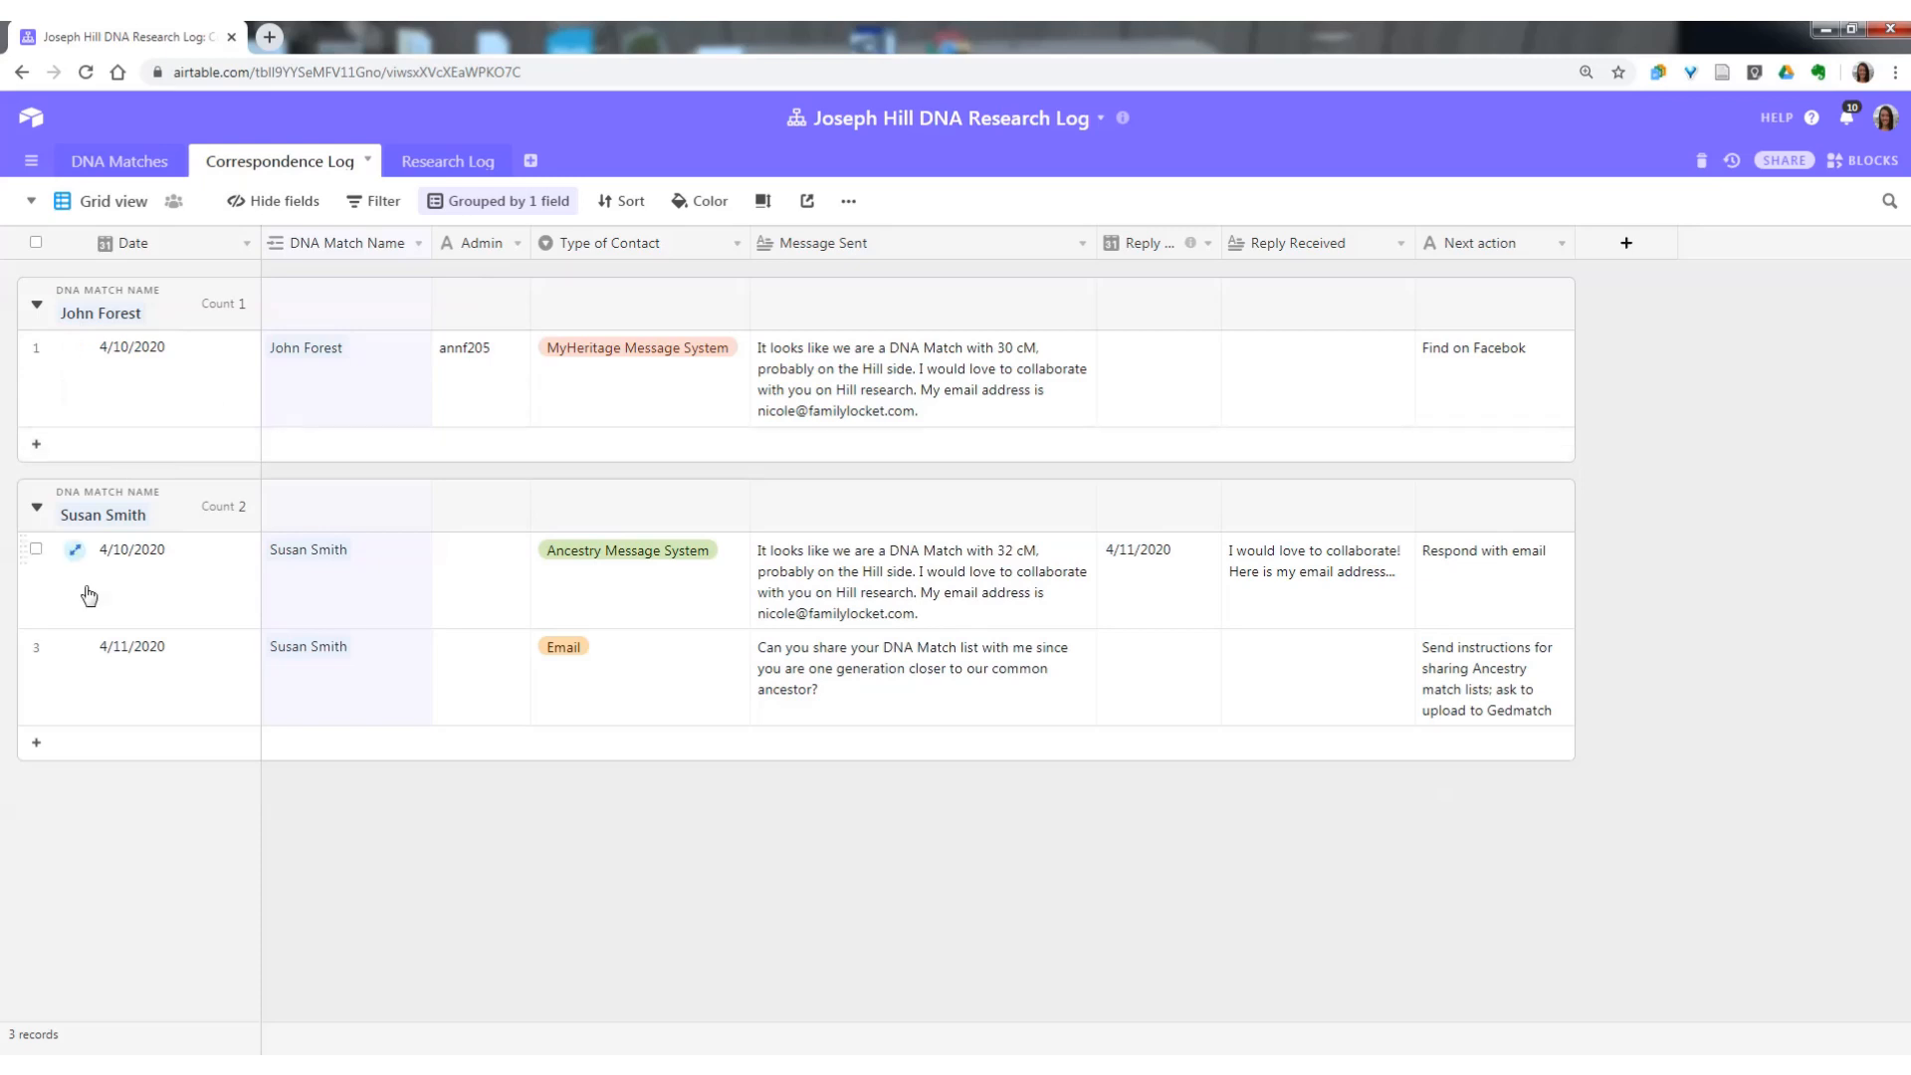
click(488, 202)
click(446, 257)
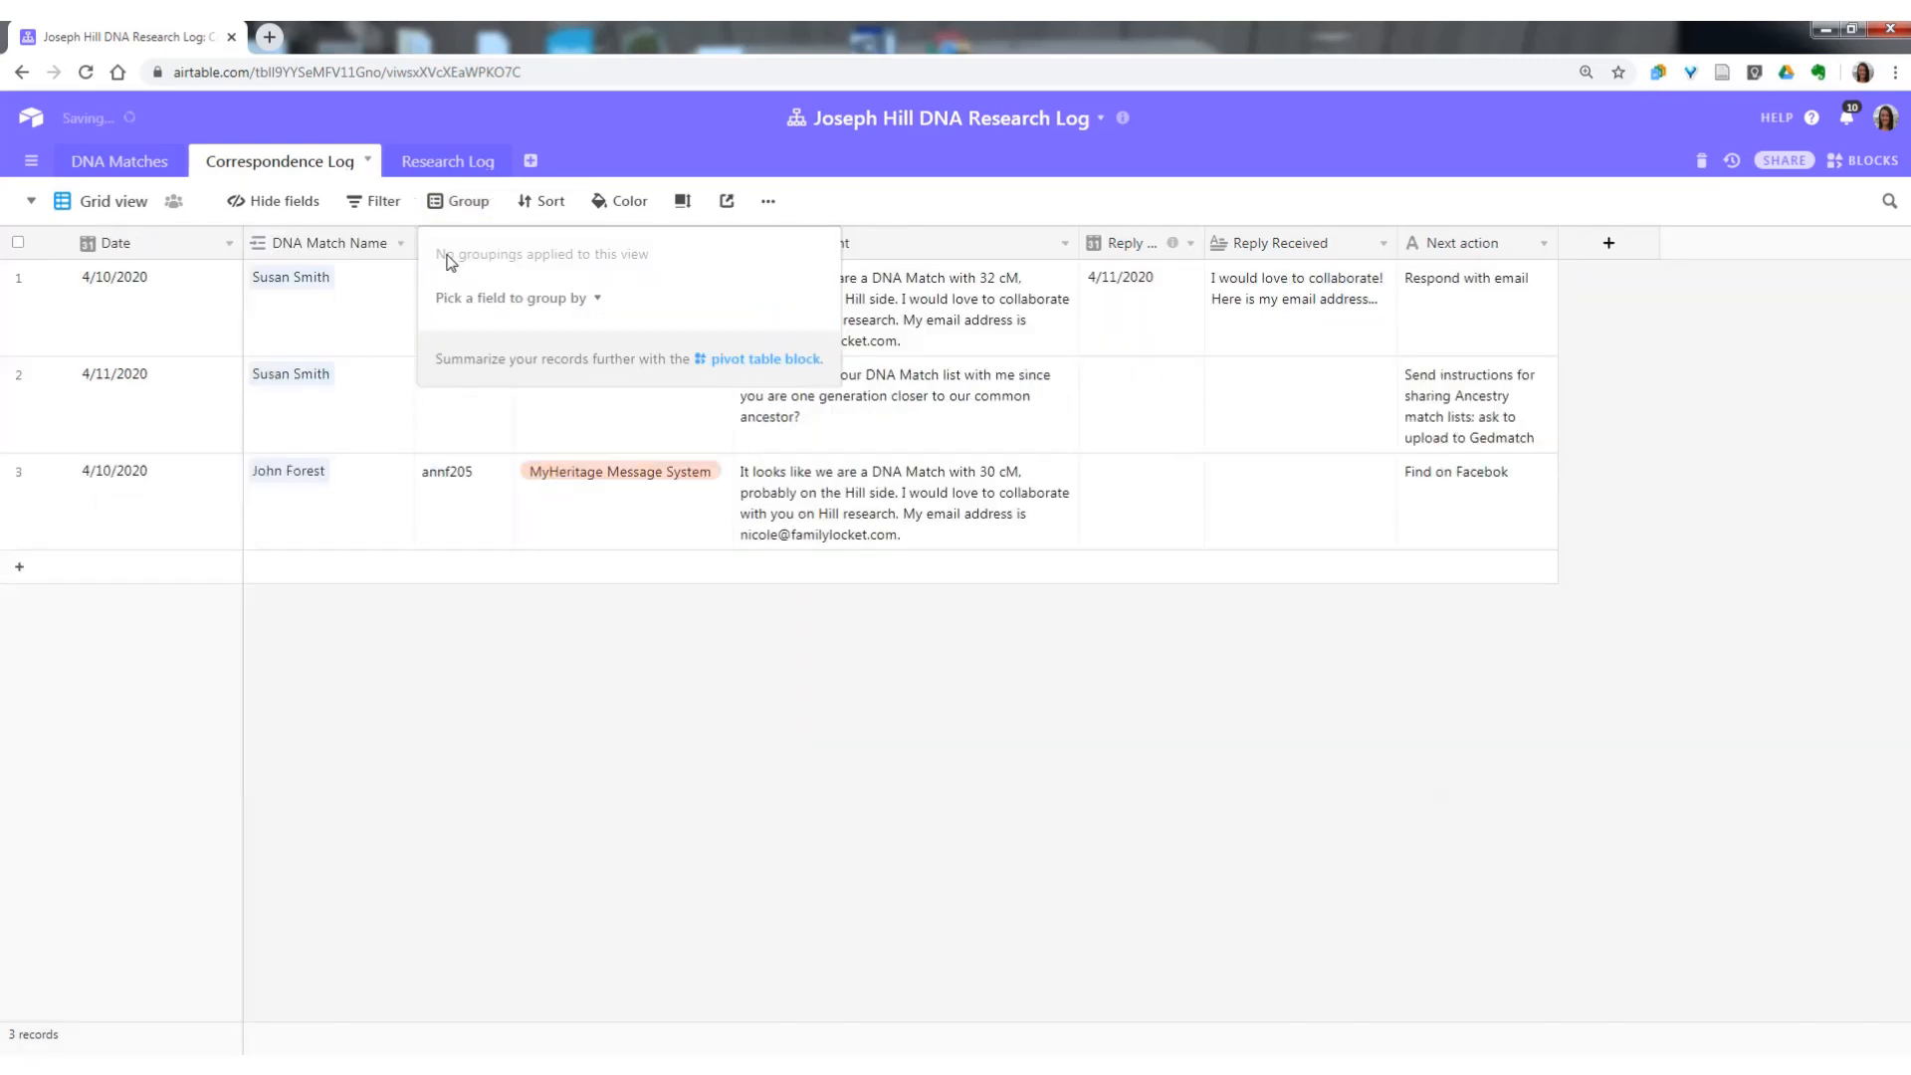
click(148, 768)
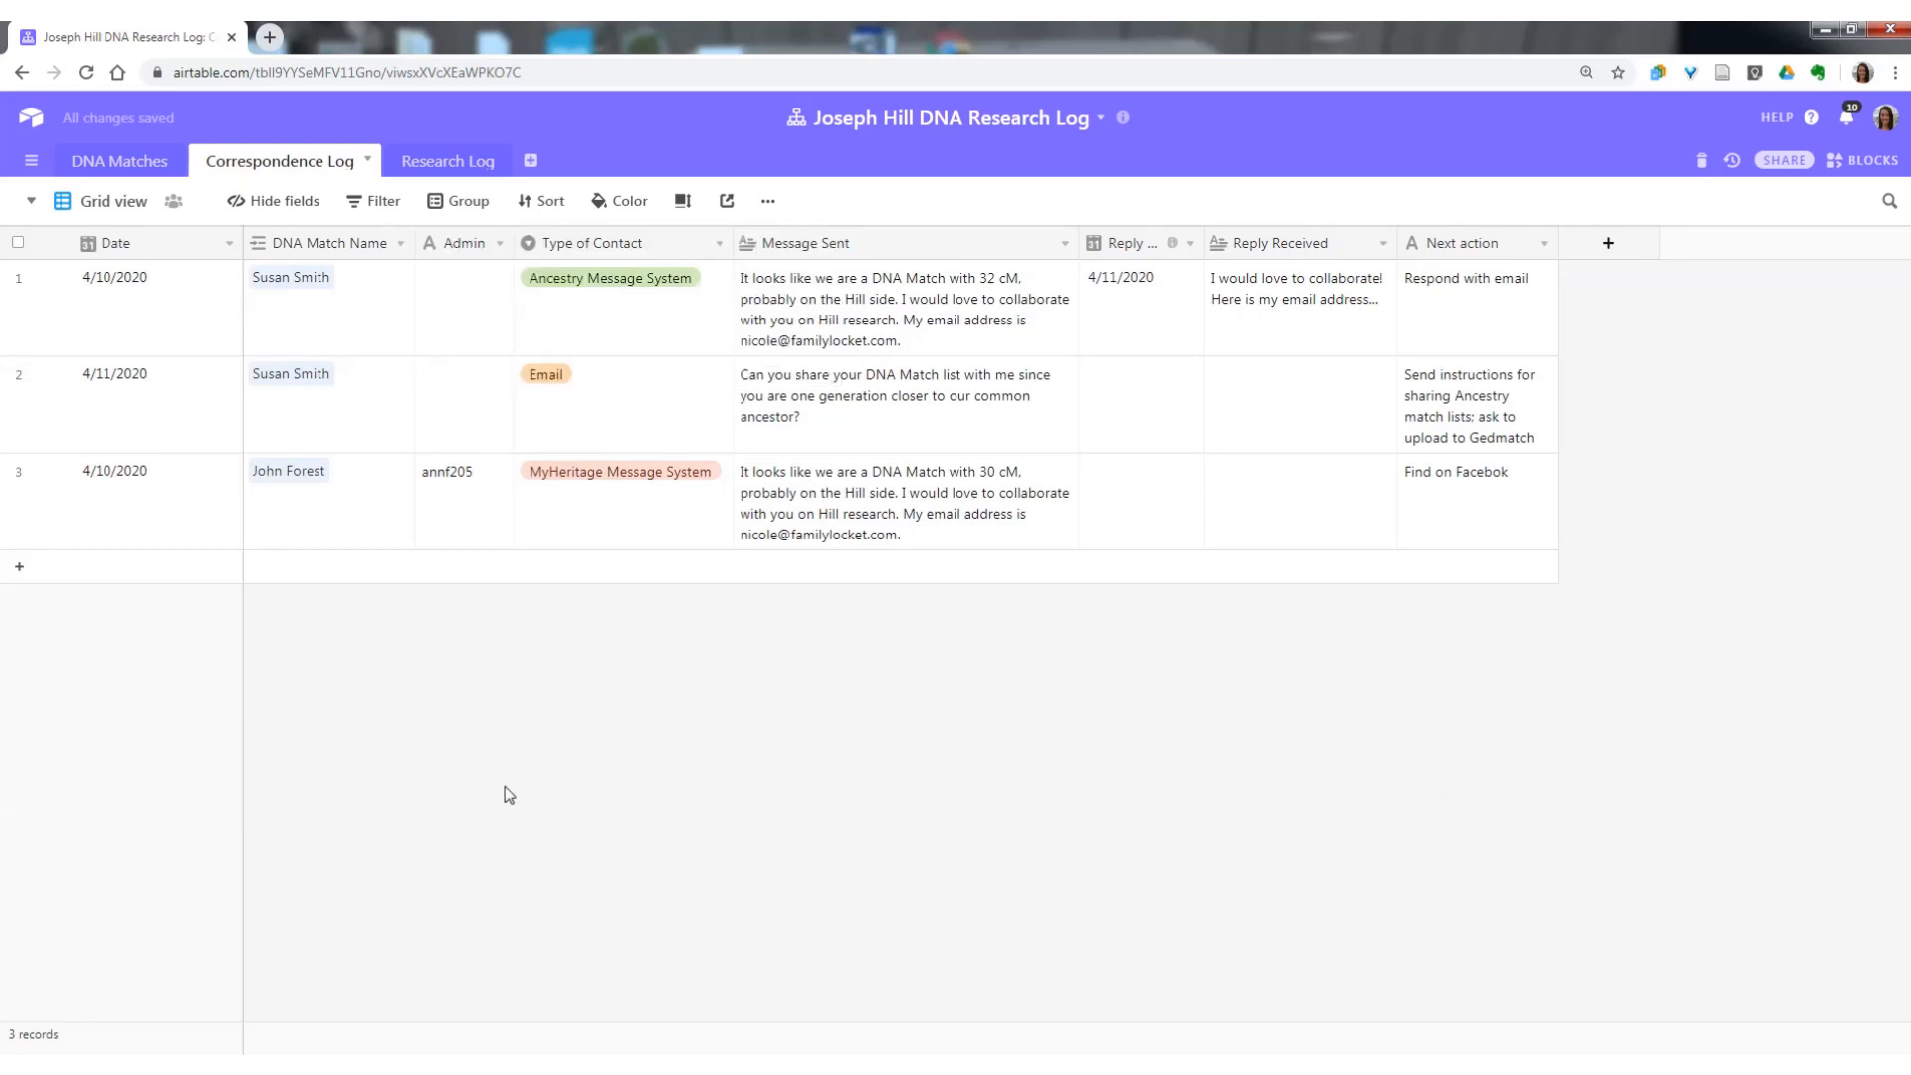
Add a correspondence record dated 5/11/2020 and link it to the managed Ancestry match through DNA Match Name.
click(19, 575)
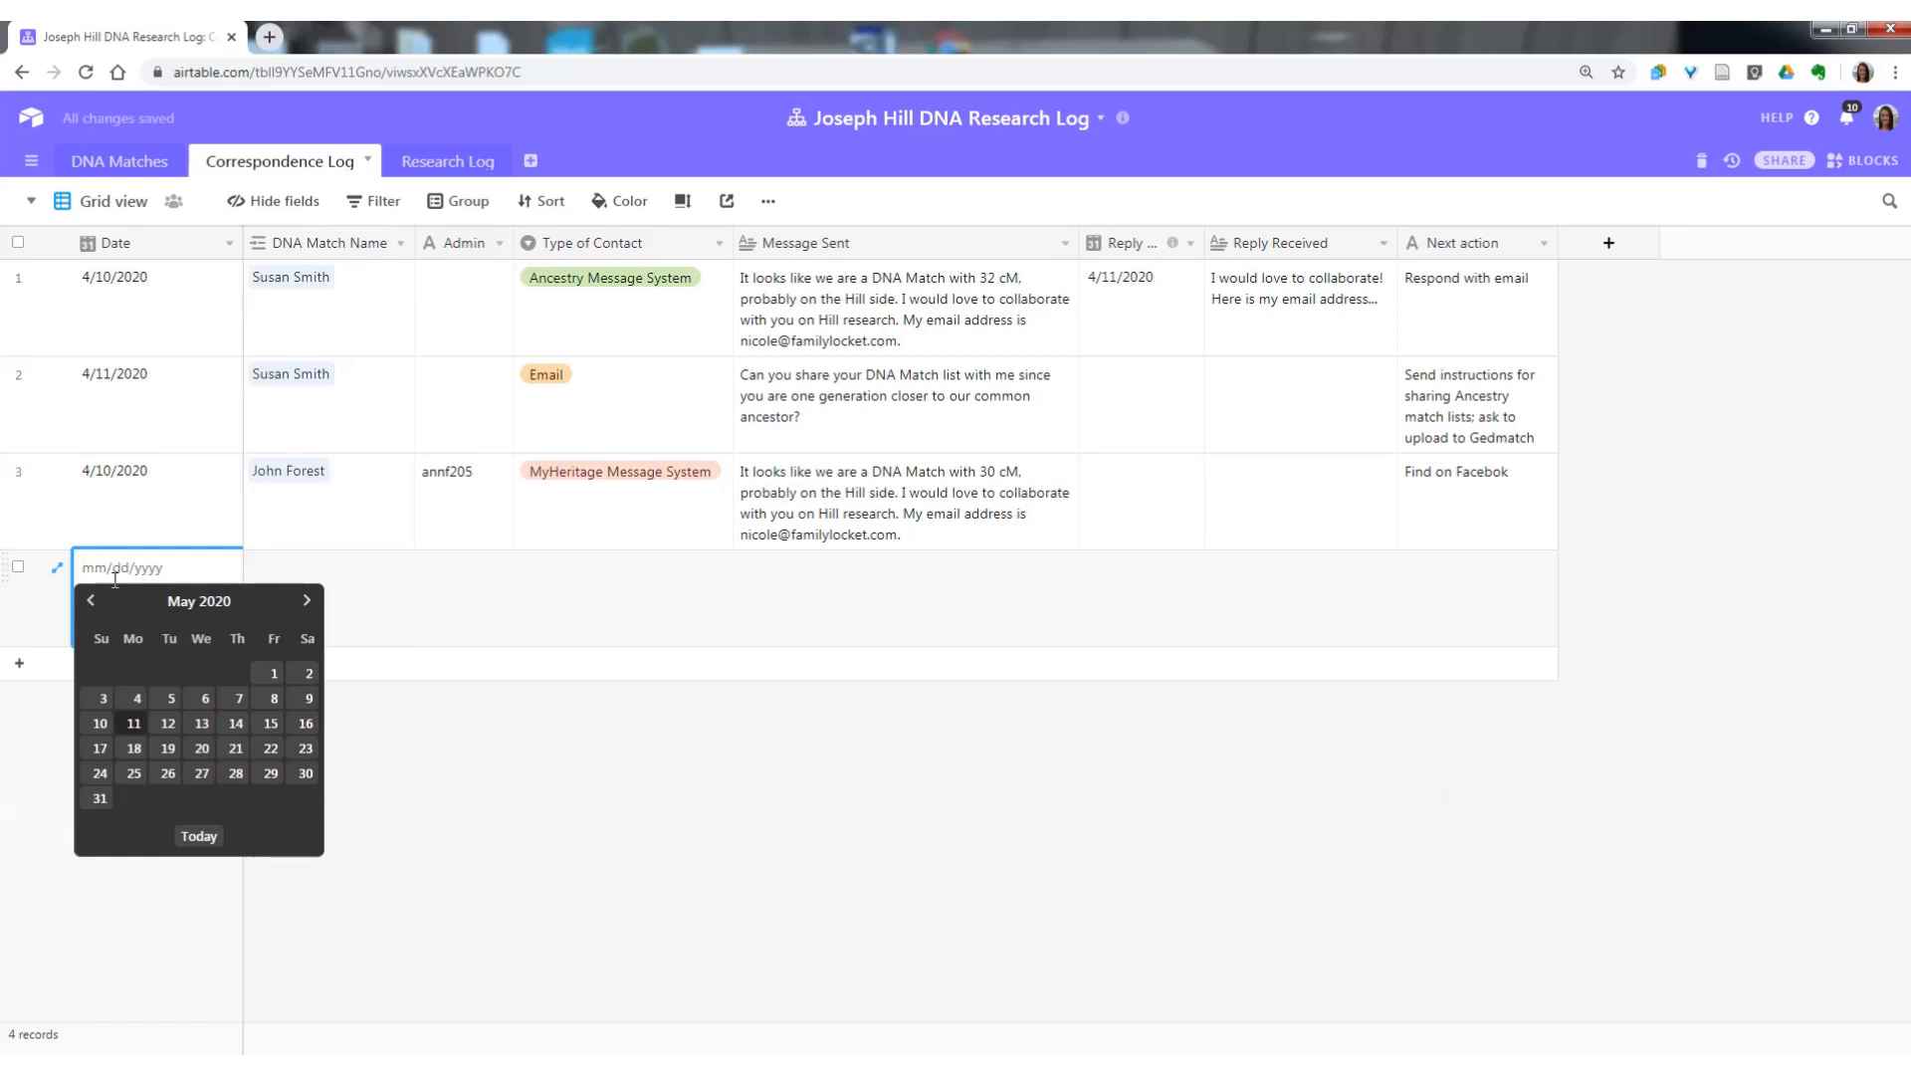
click(134, 725)
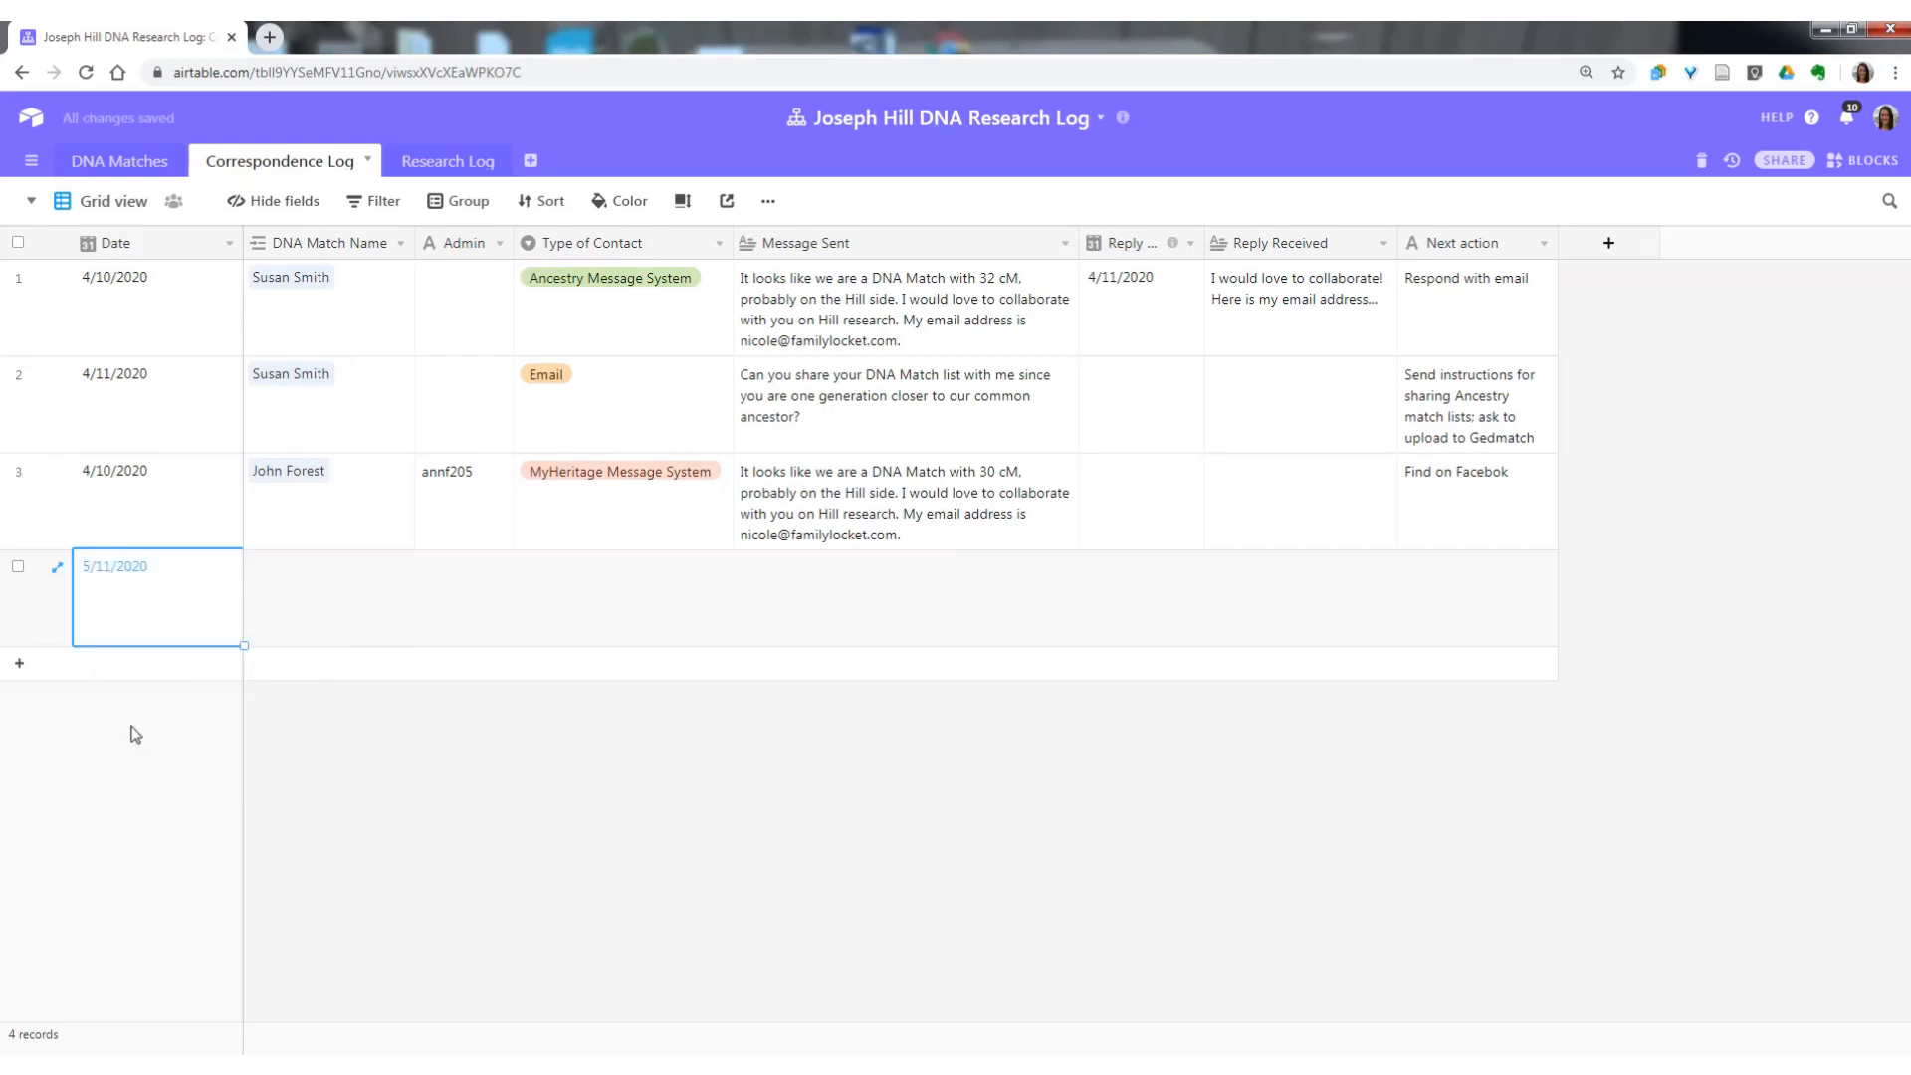
click(322, 596)
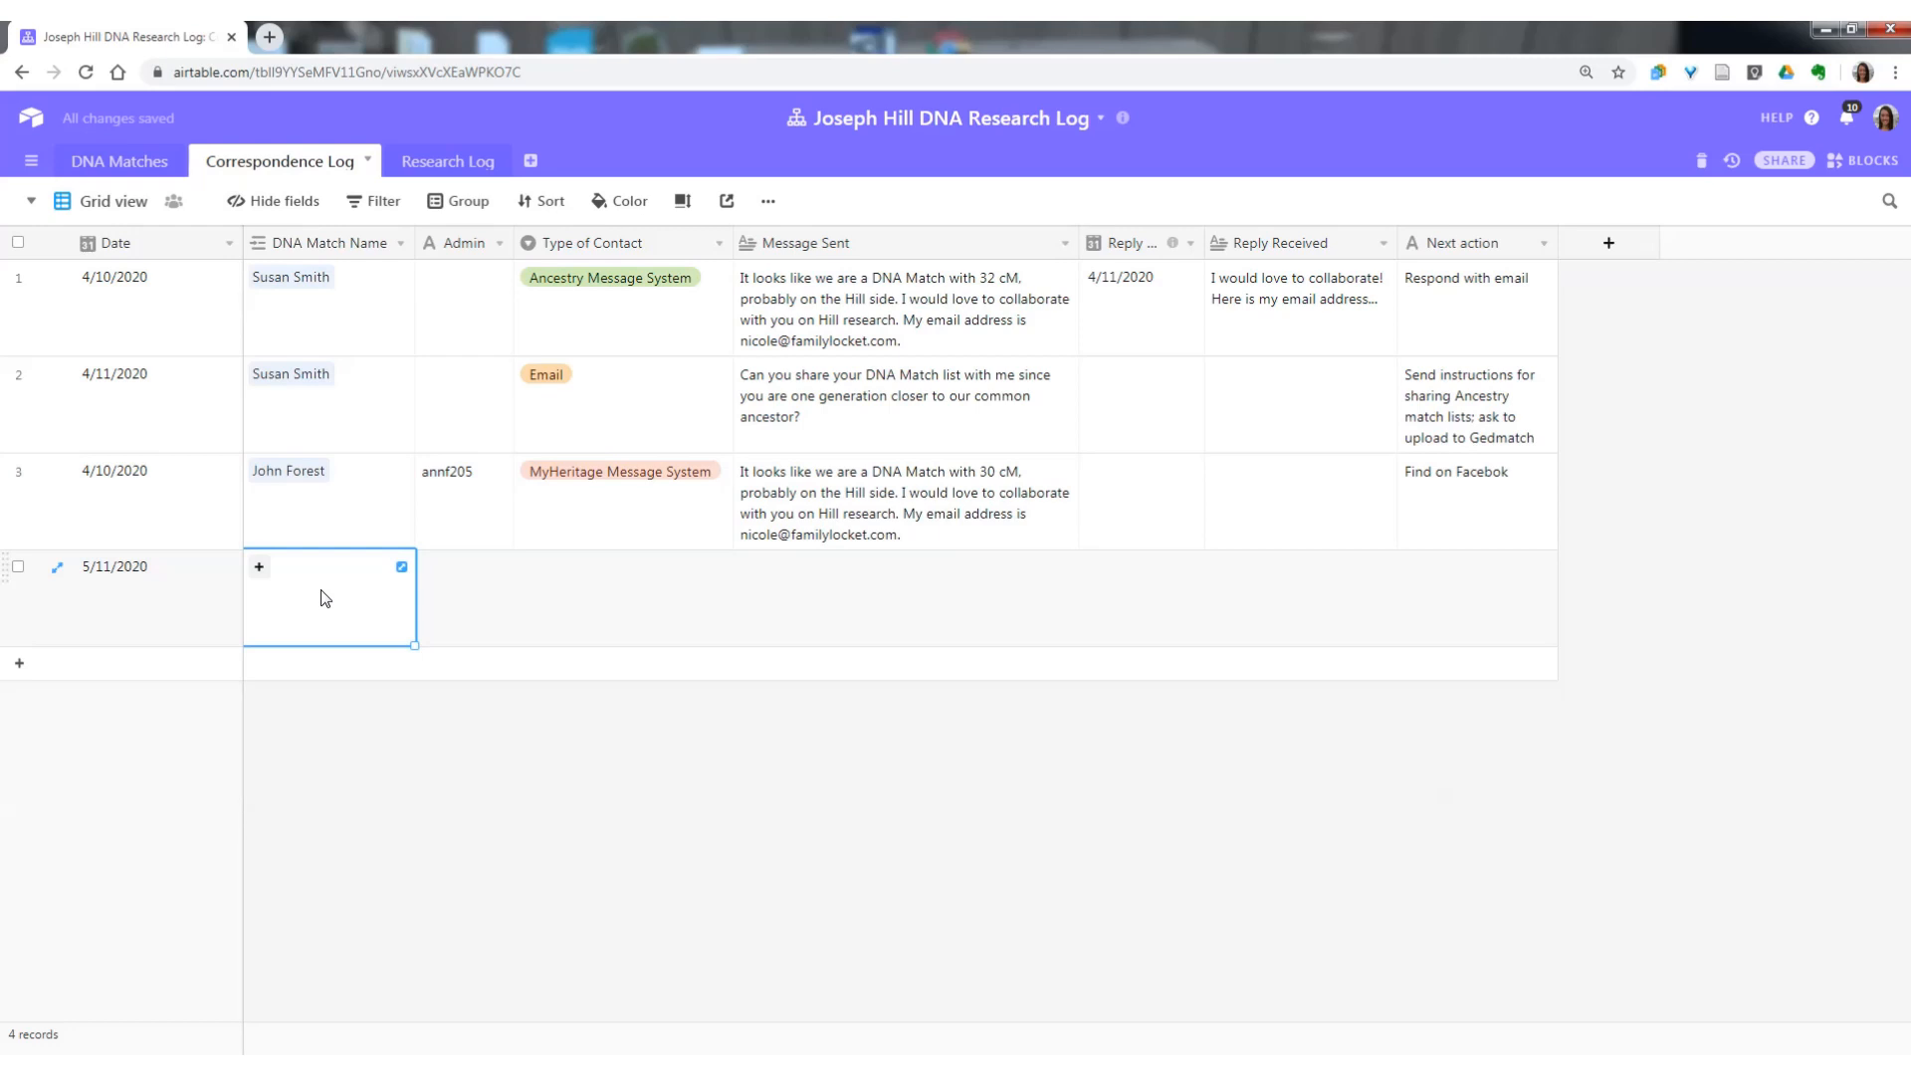
text(D.H.)
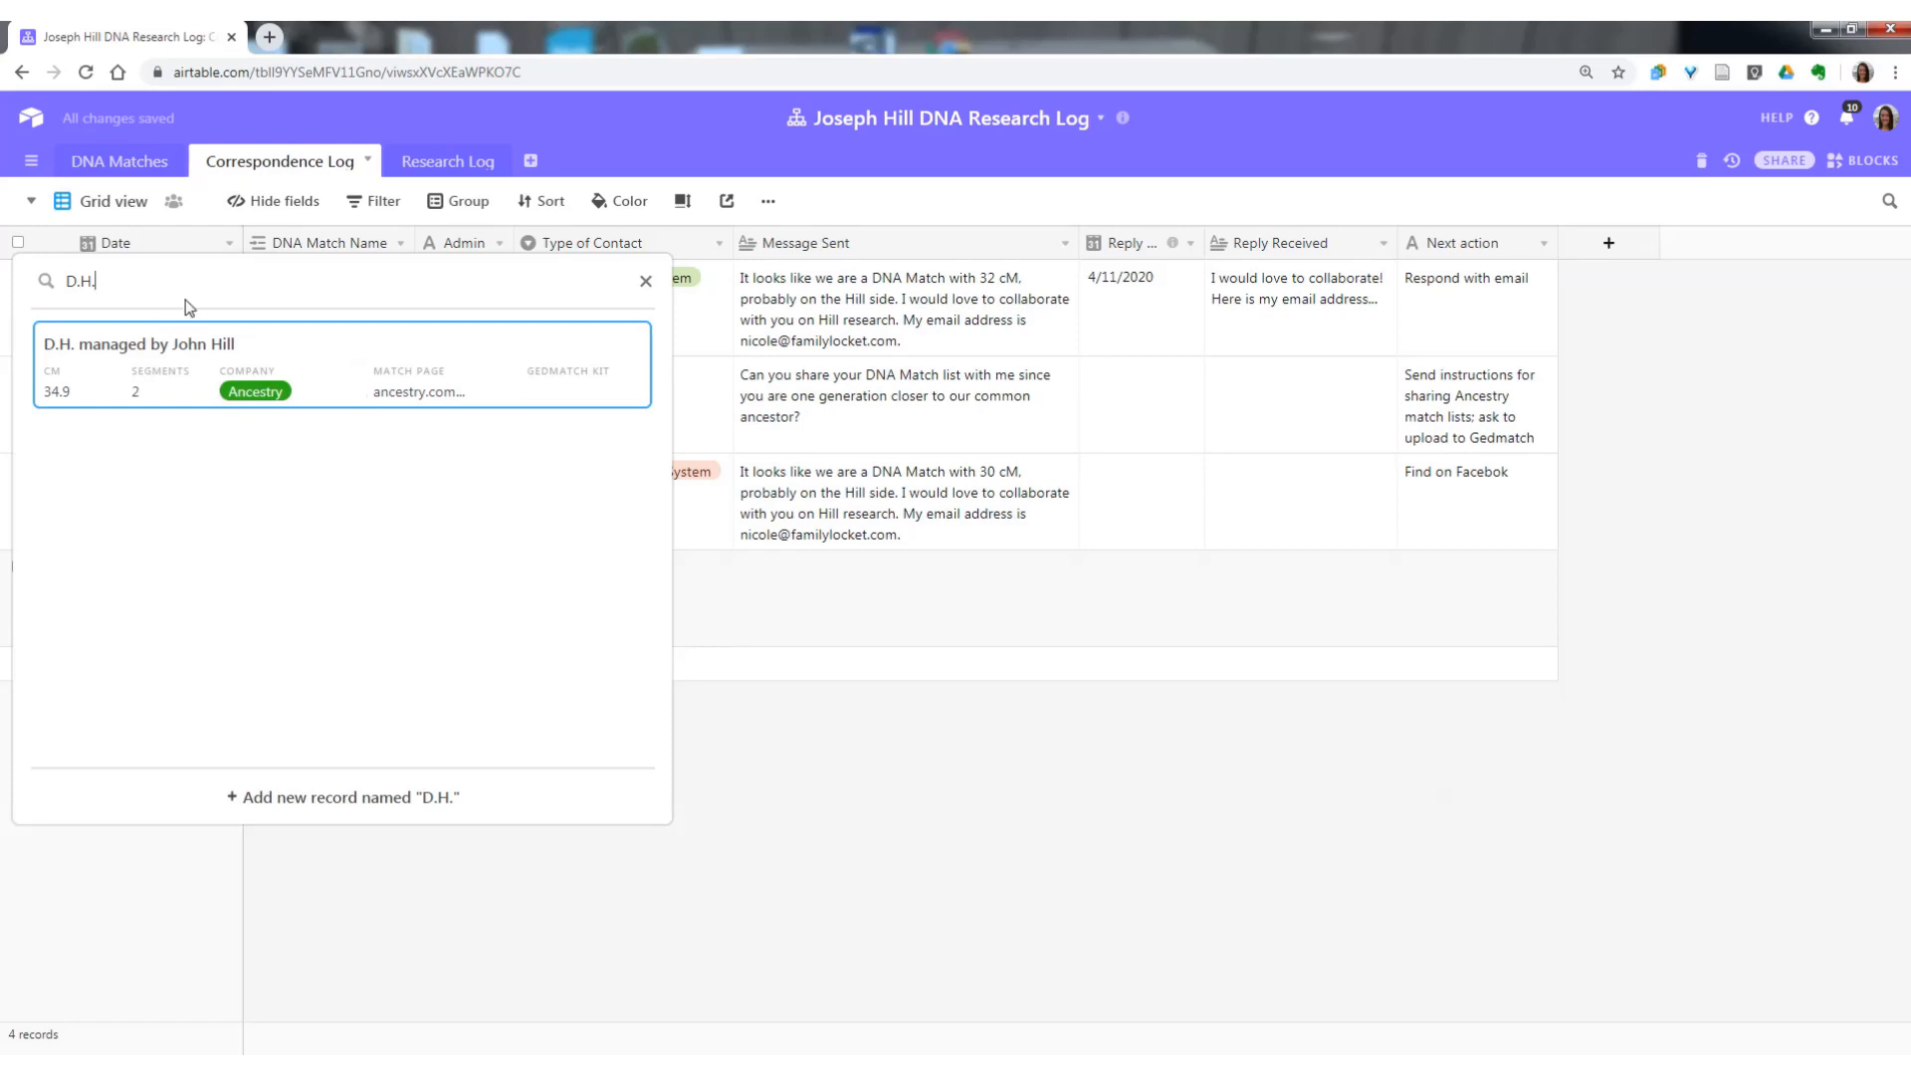
click(181, 366)
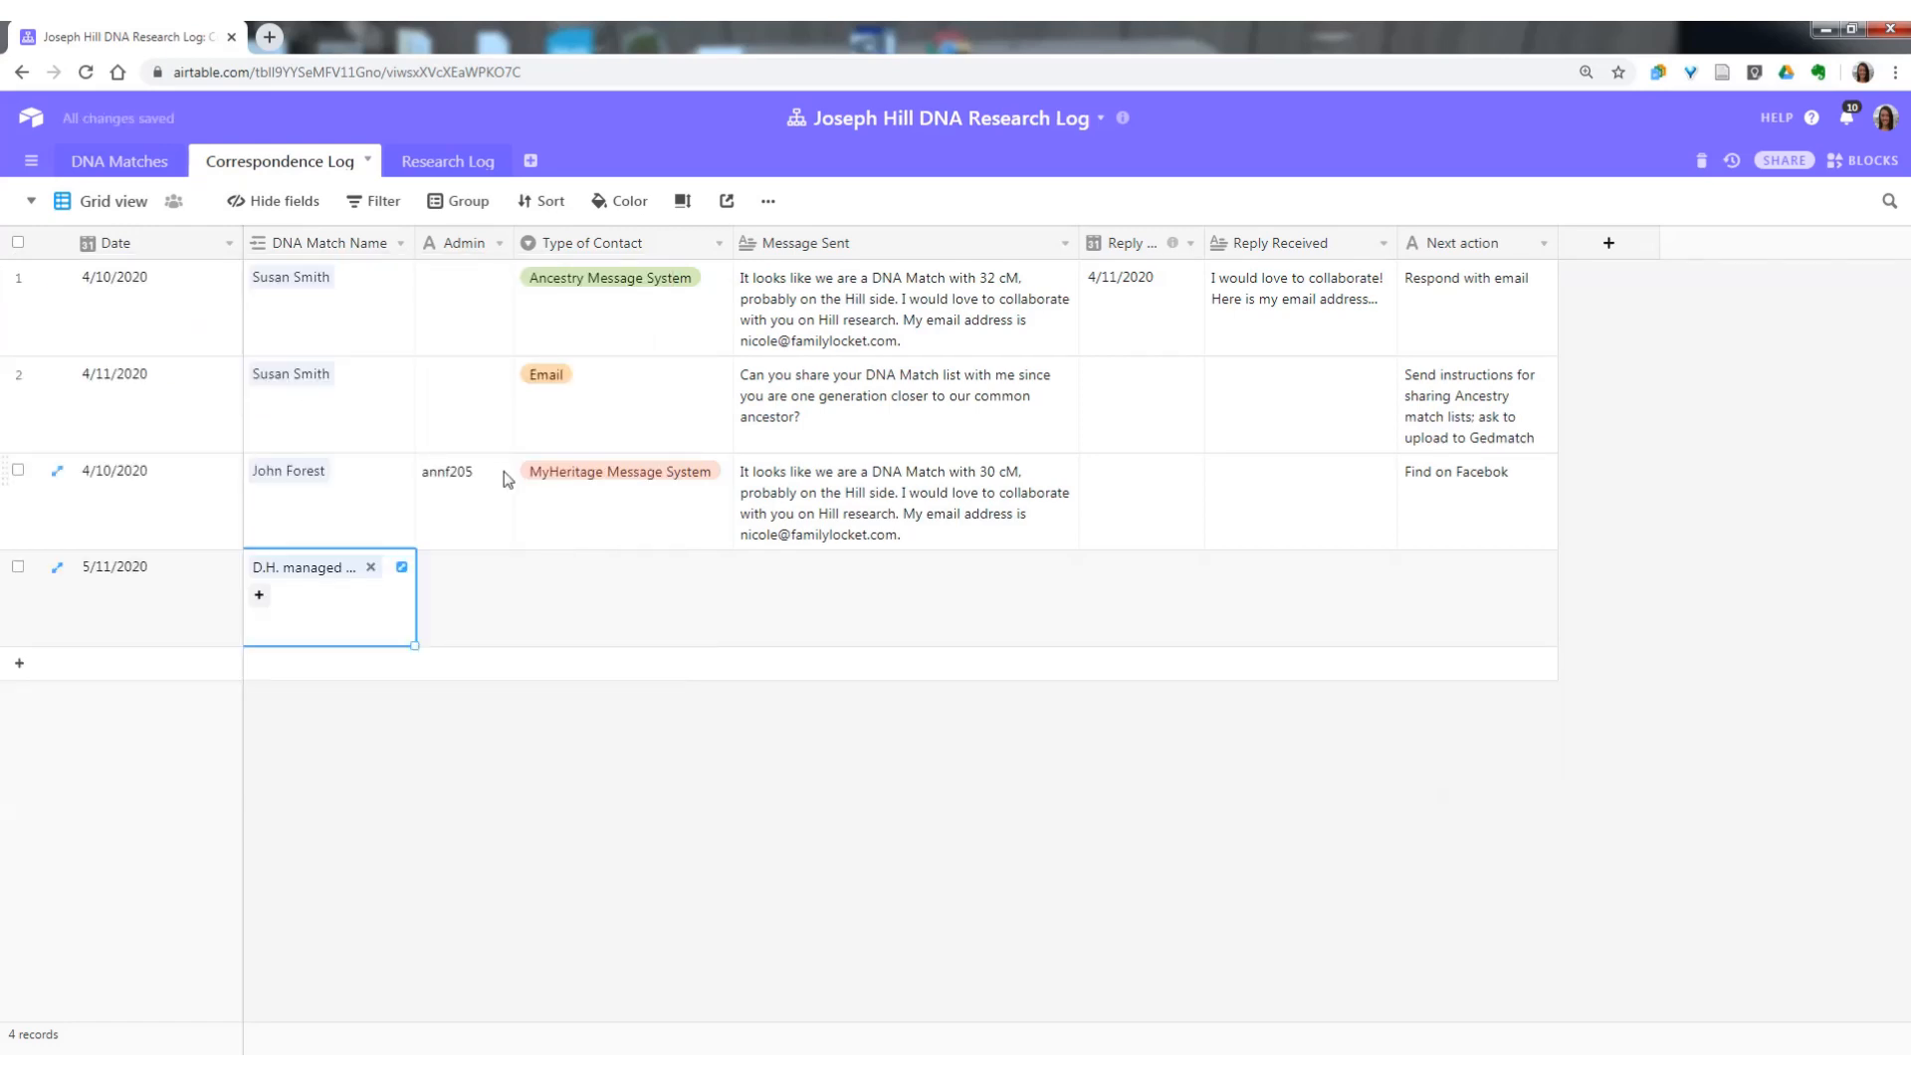
Enter the match manager's full name as the 5/11/2020 record's Admin and set its Type of Contact to Ancestry Message System.
click(484, 591)
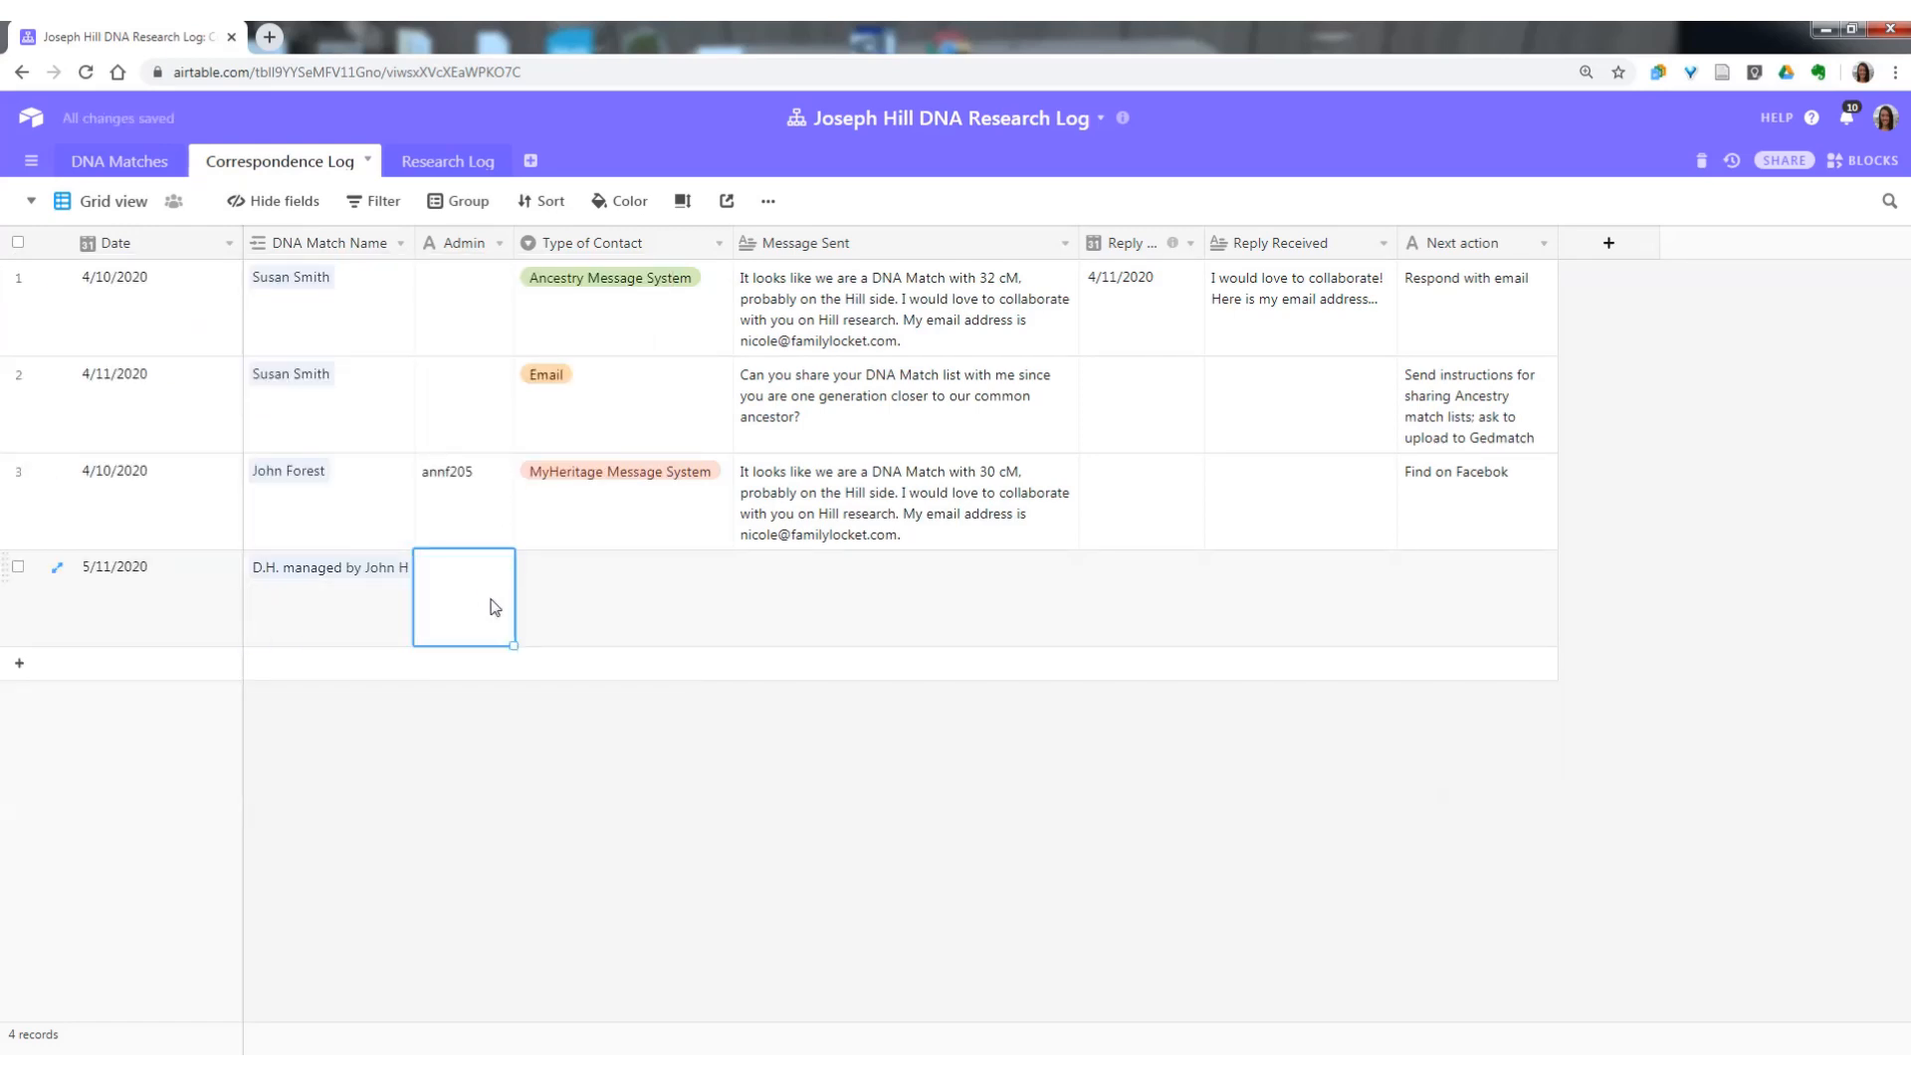
click(292, 163)
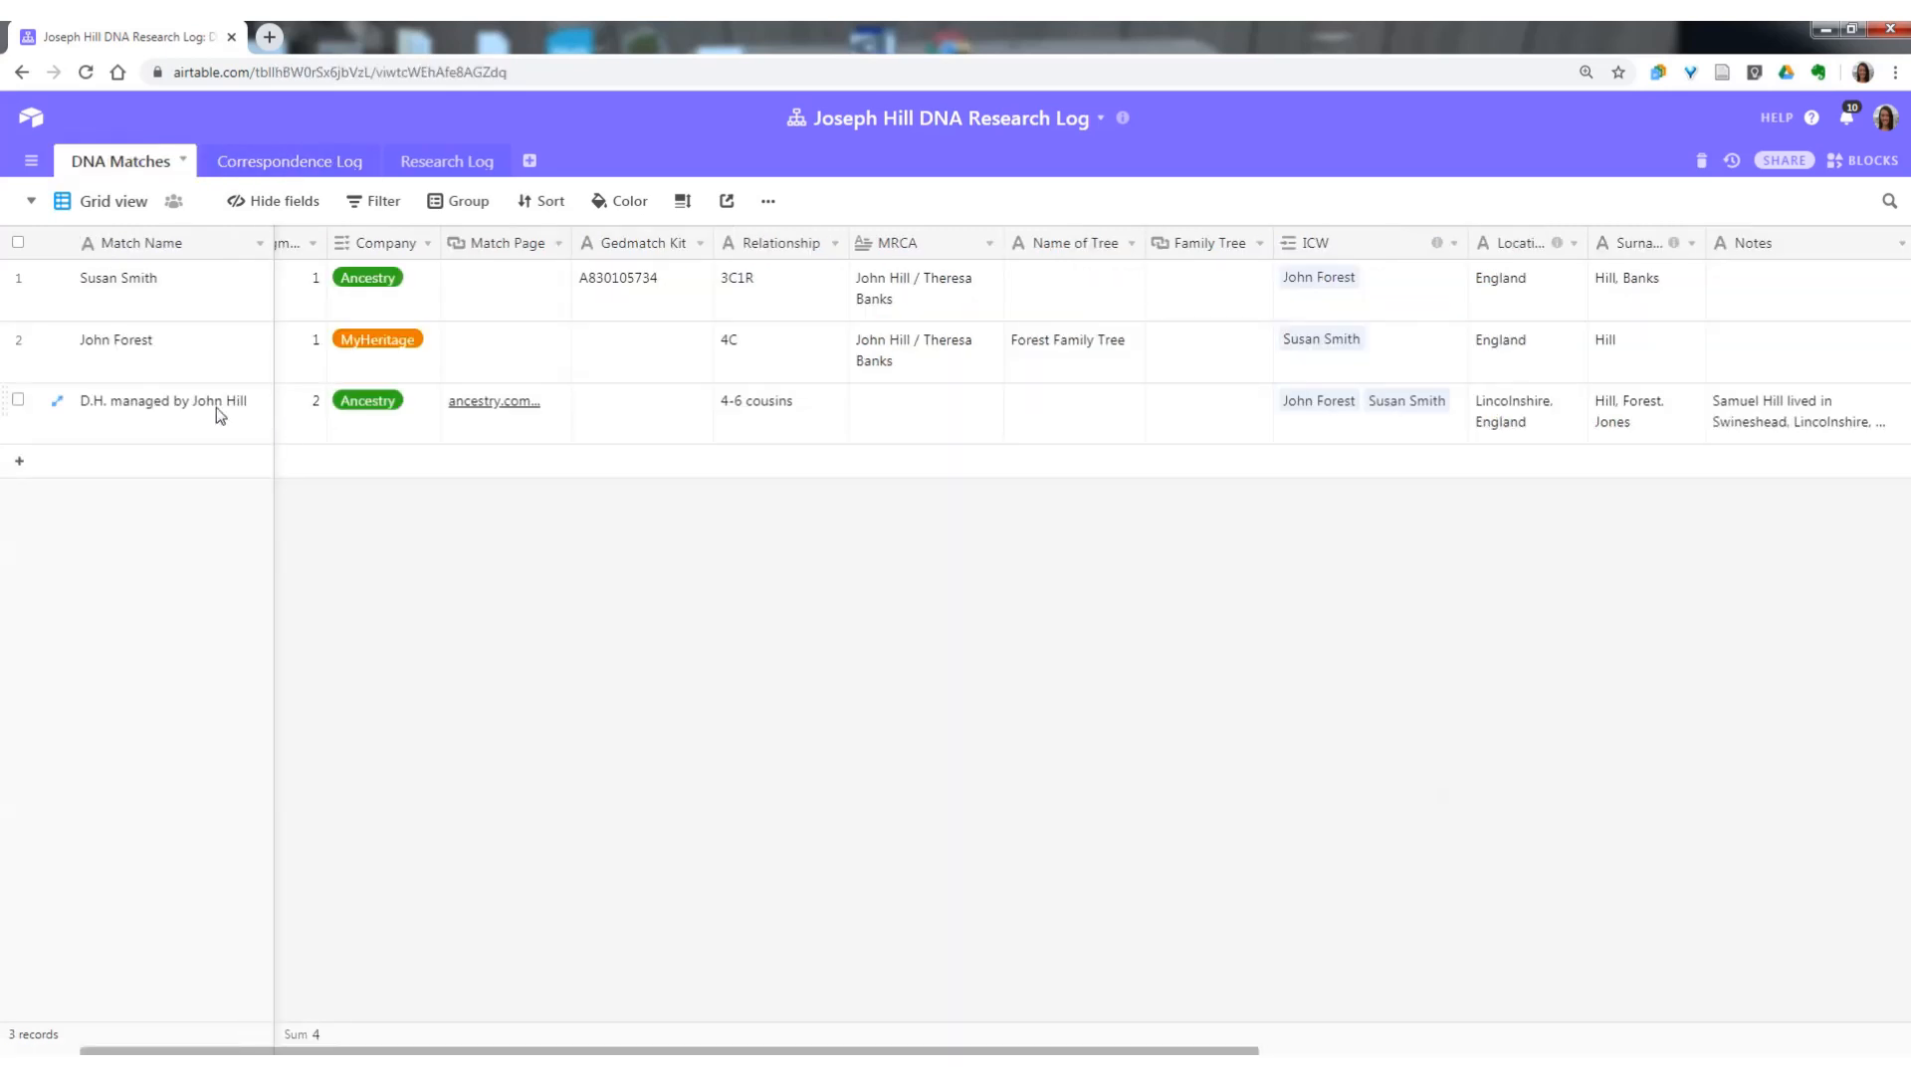
click(248, 162)
click(481, 598)
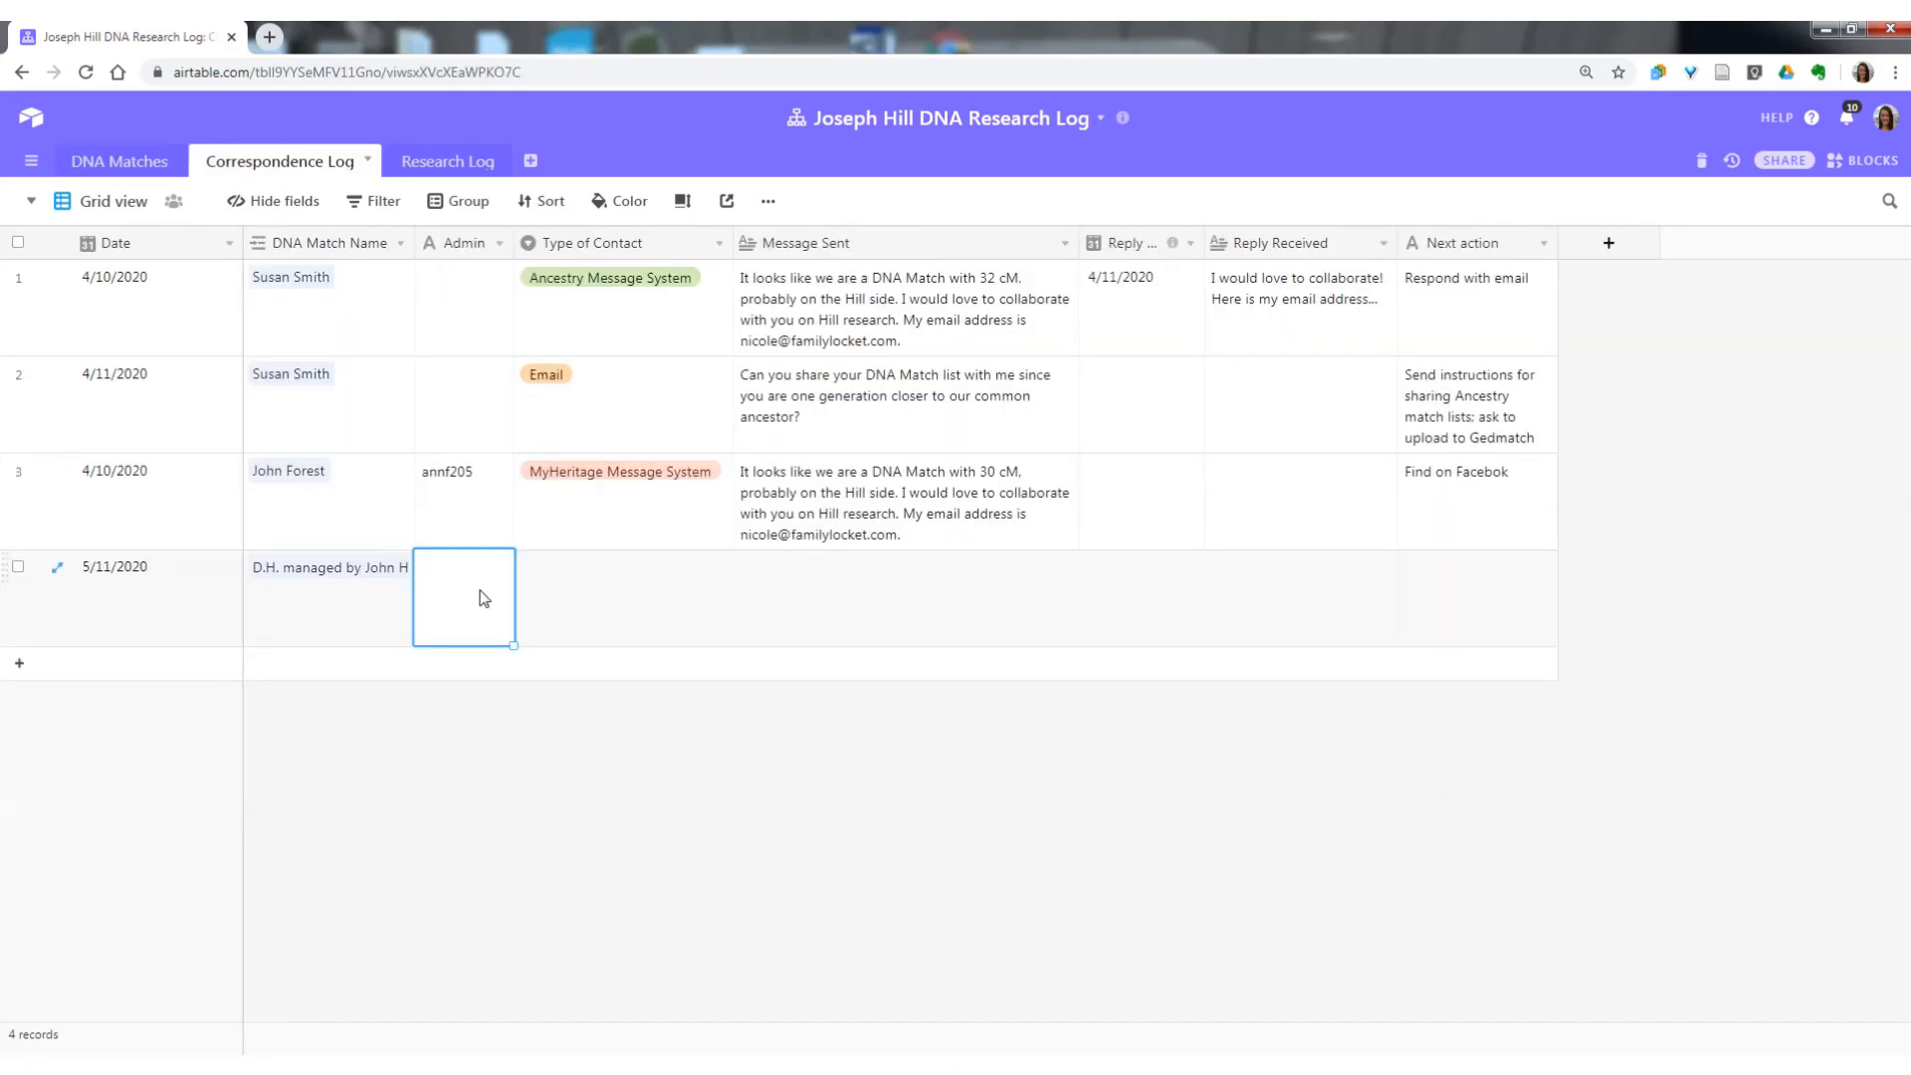
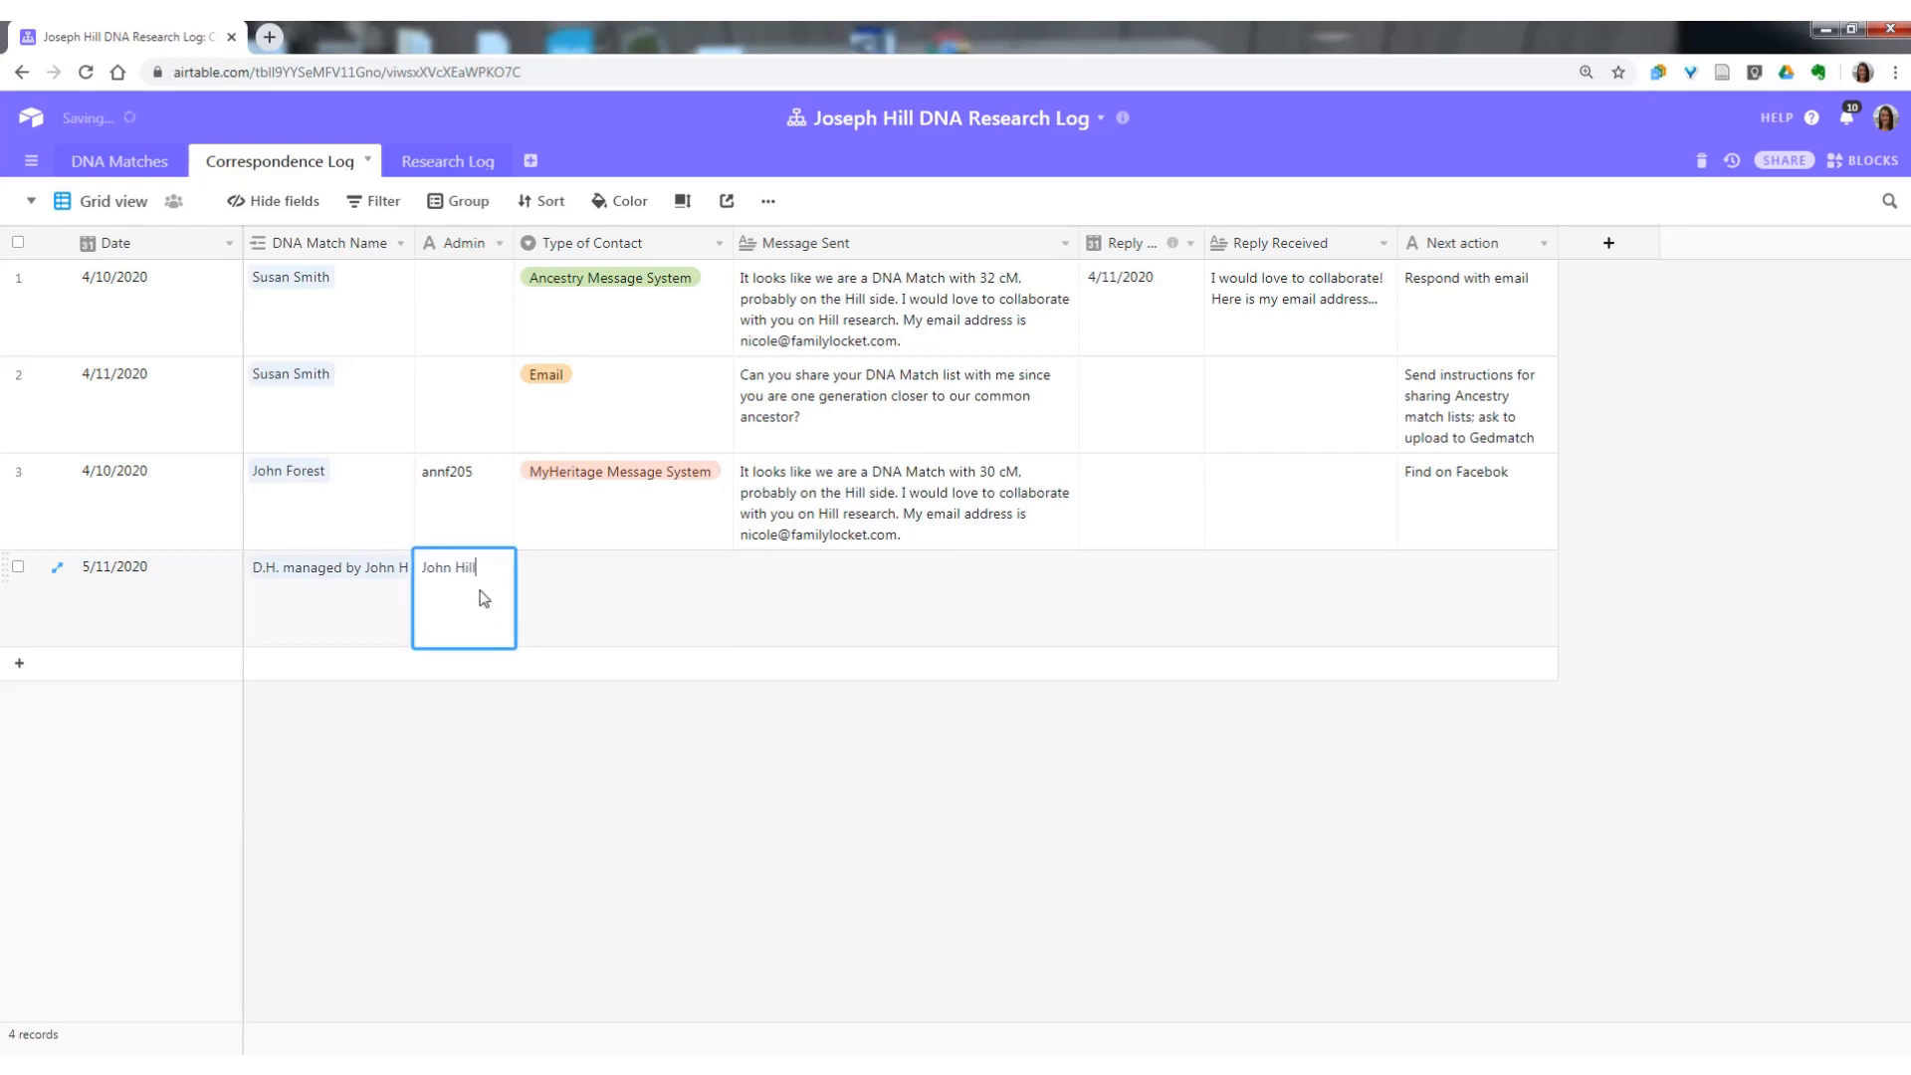
key(Tab)
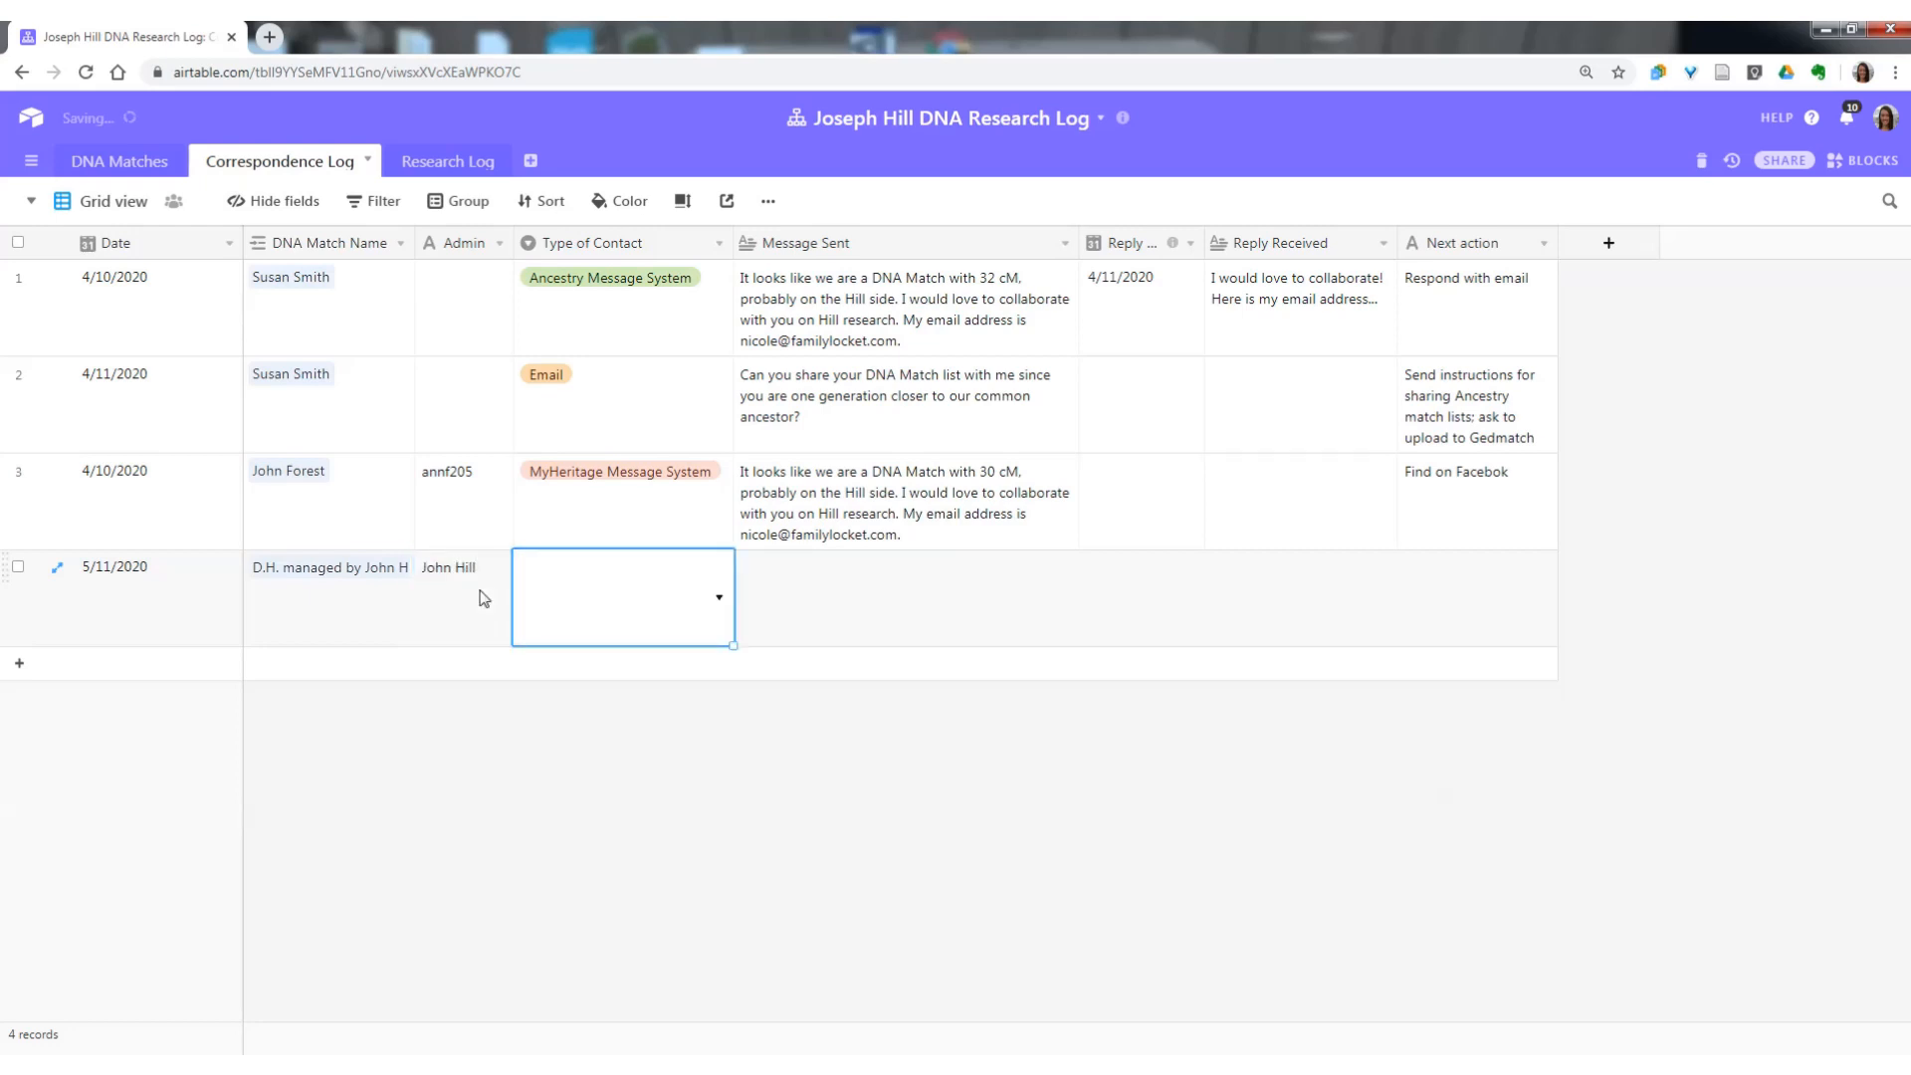
click(719, 603)
click(673, 677)
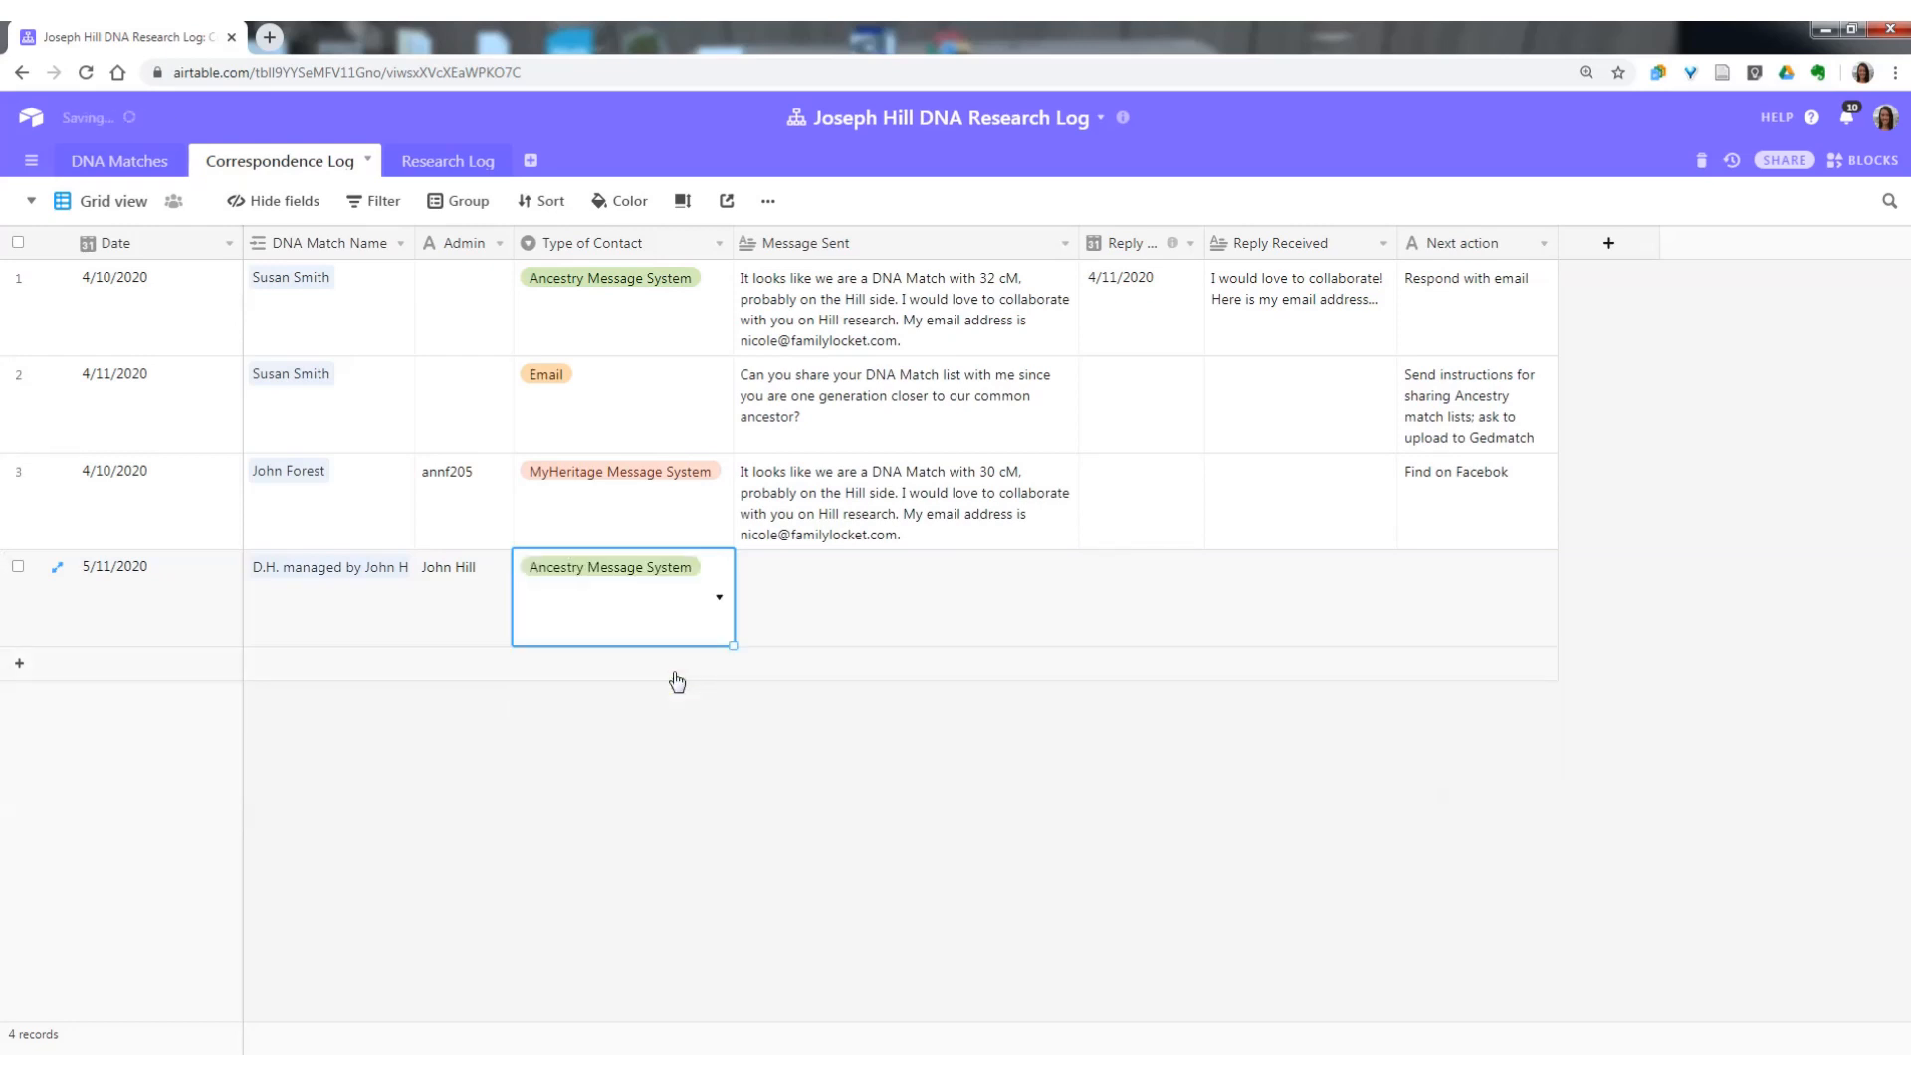
click(804, 610)
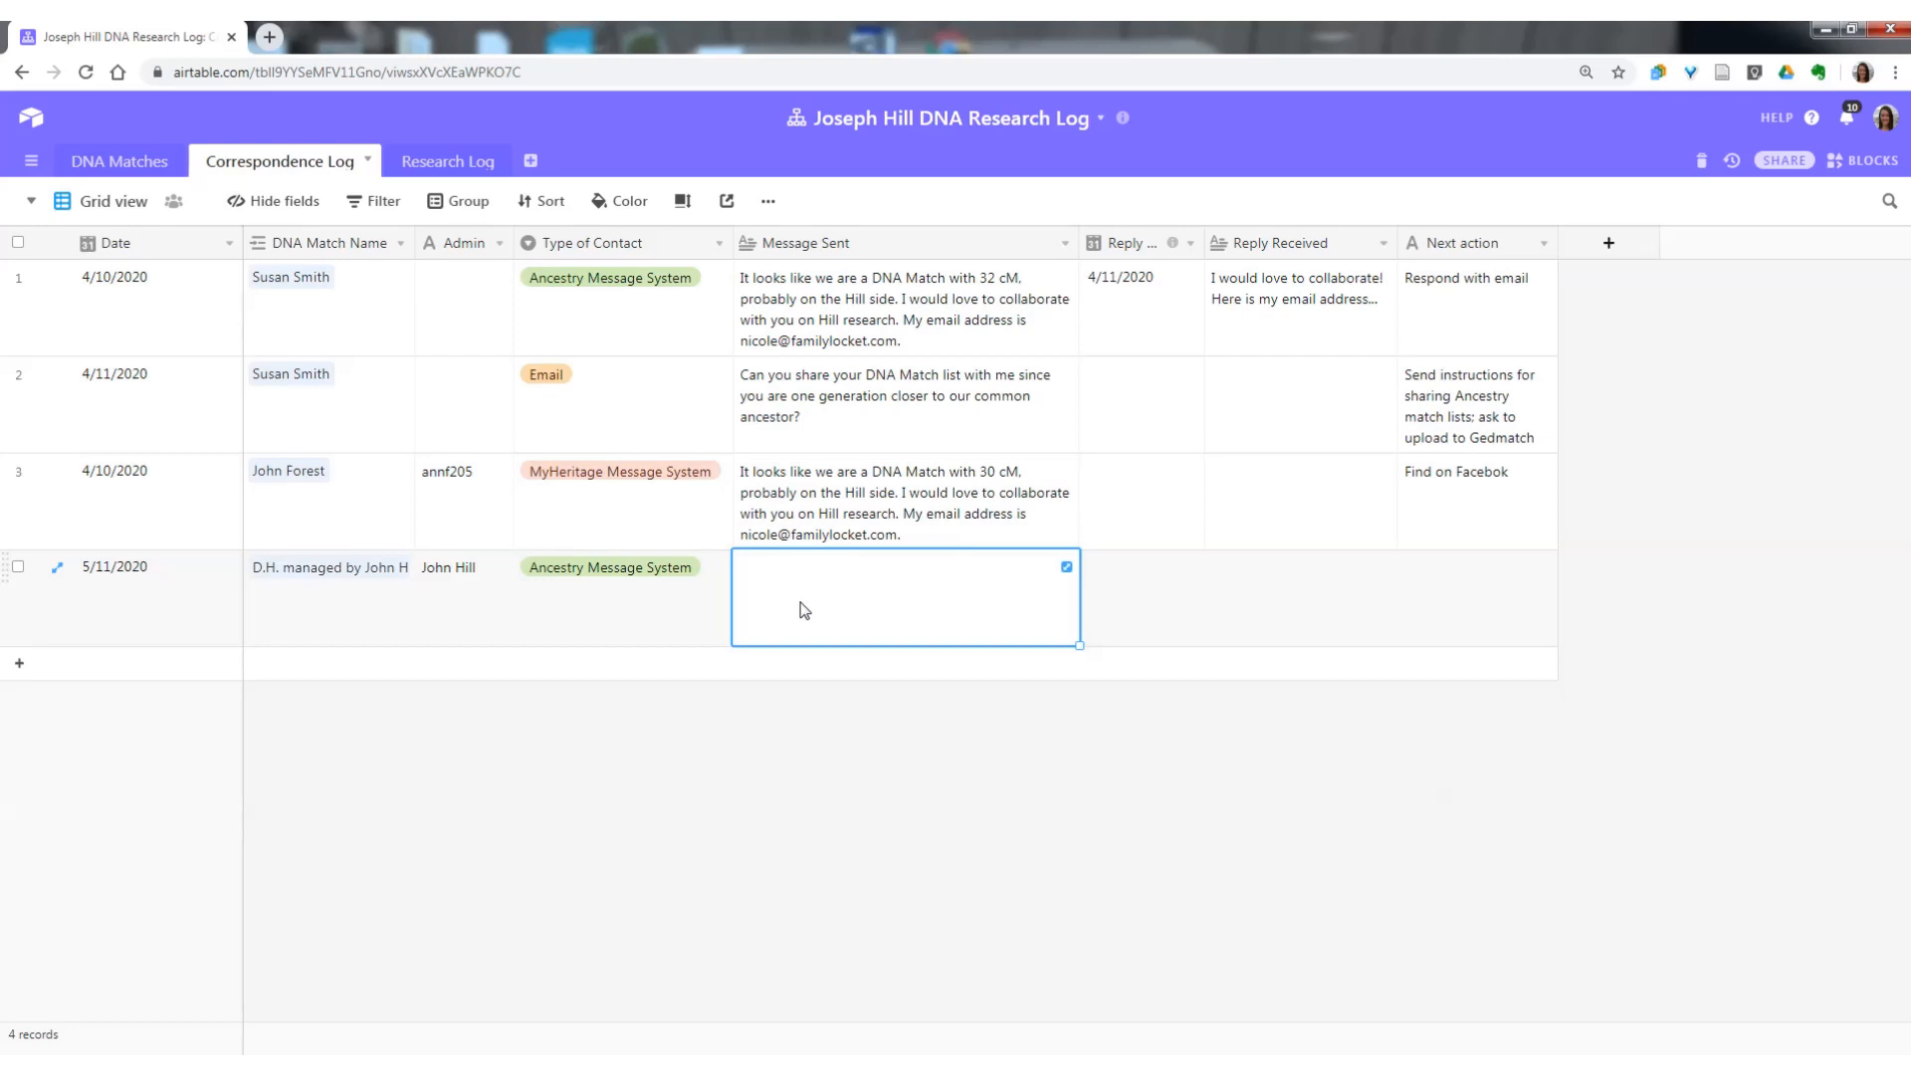
key(Tab)
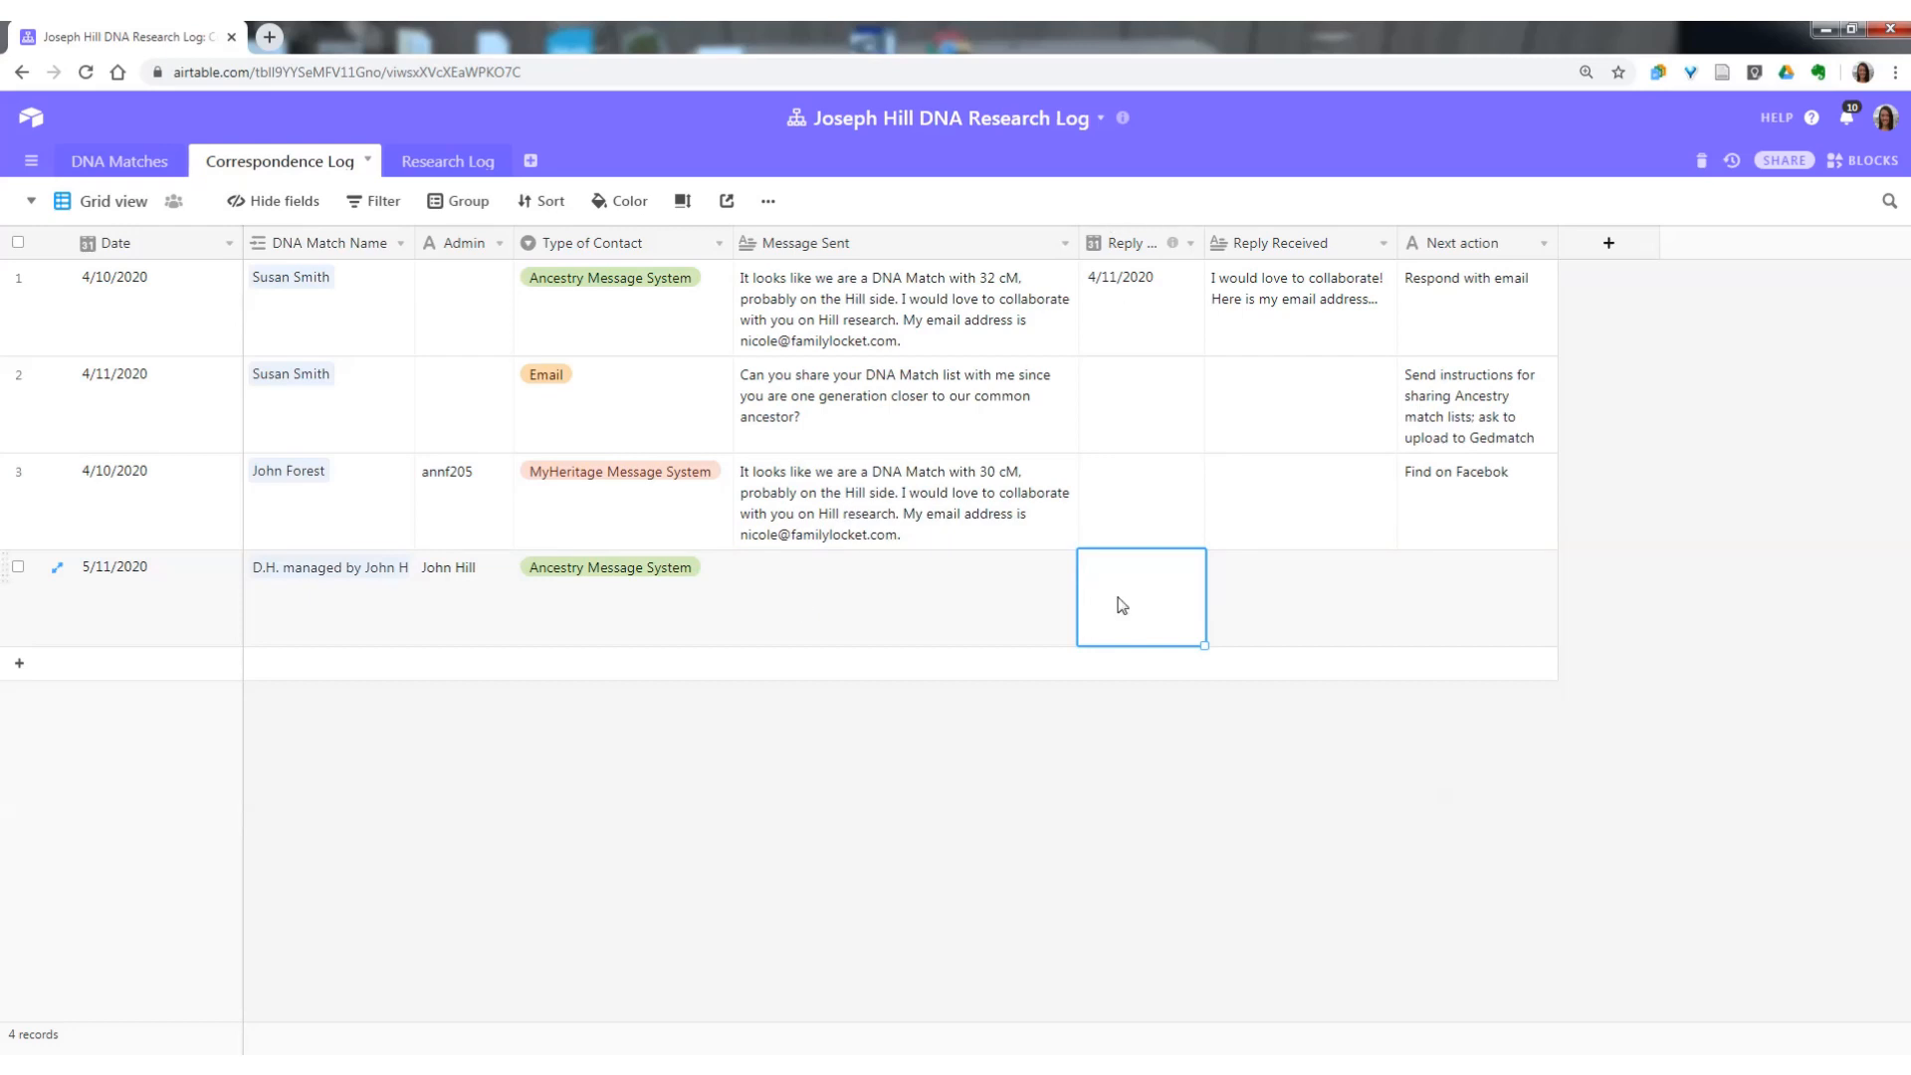
click(1291, 614)
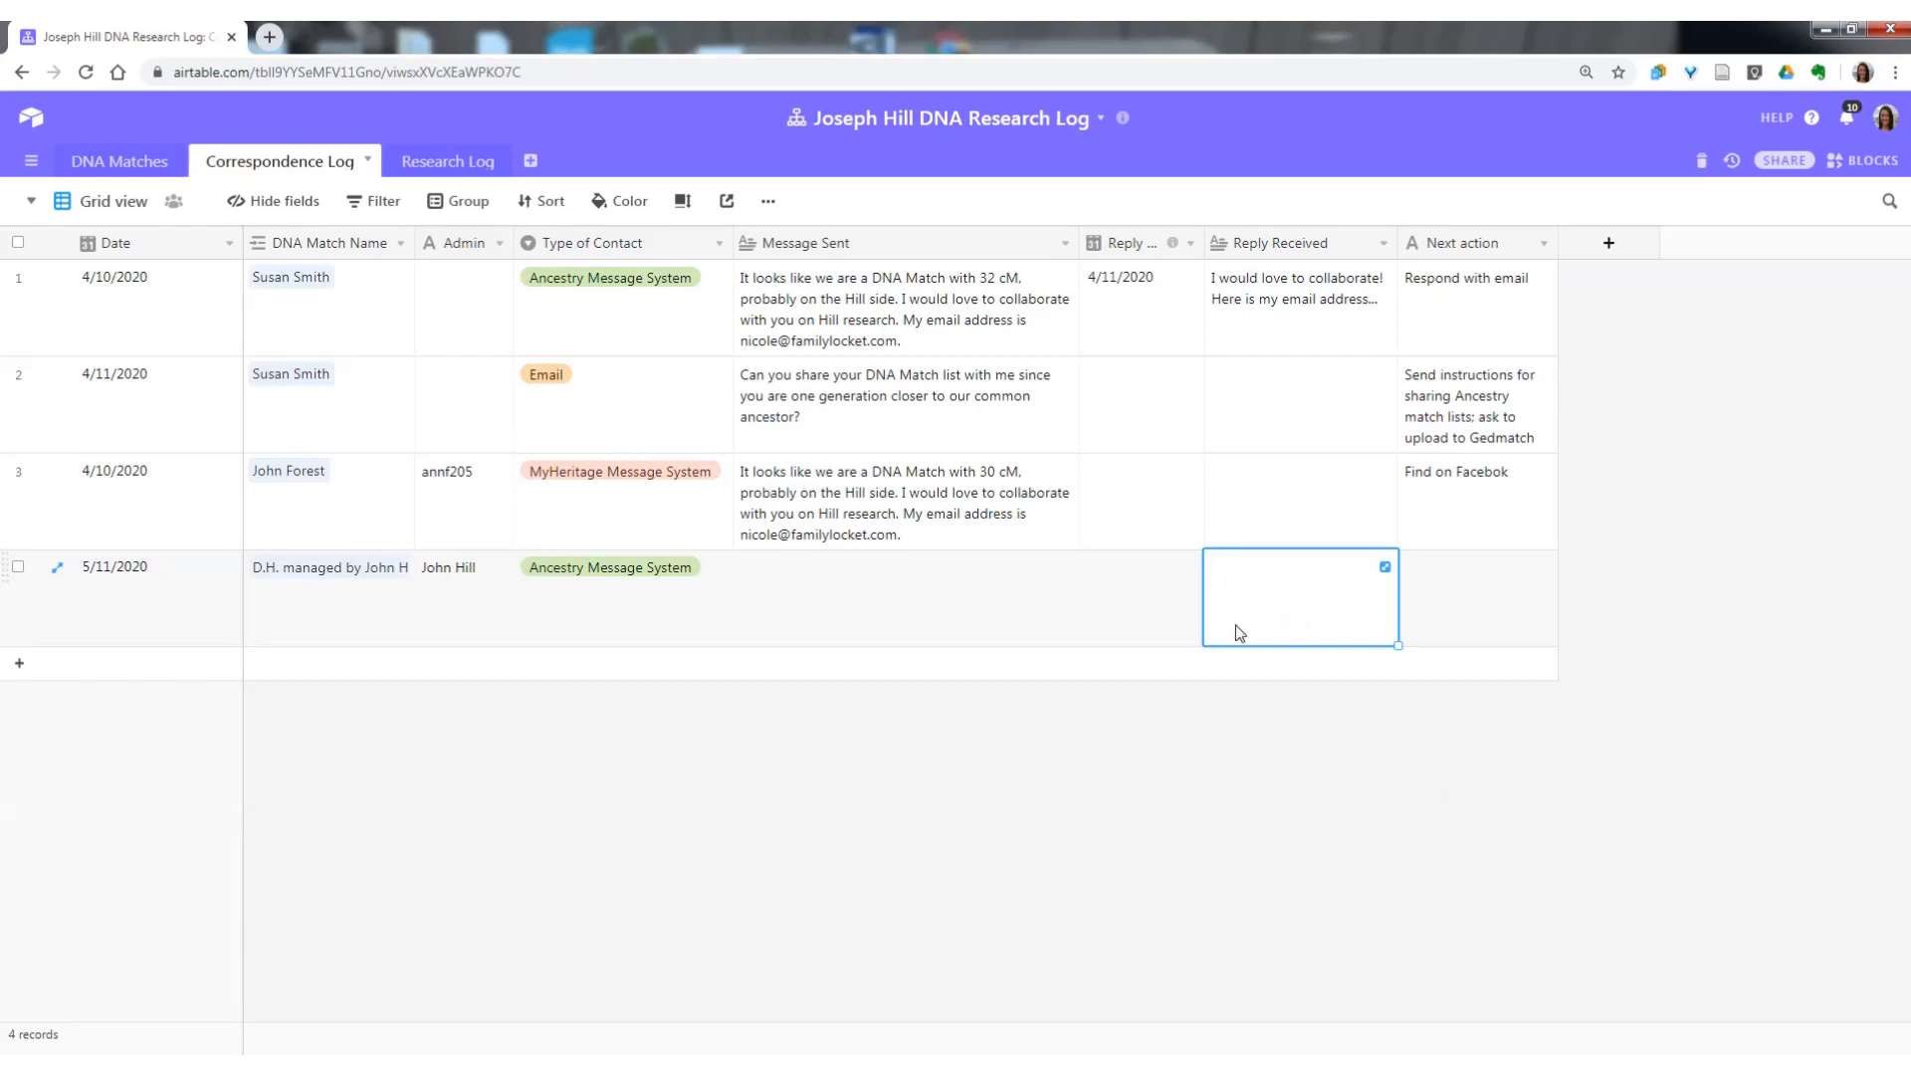
click(1474, 629)
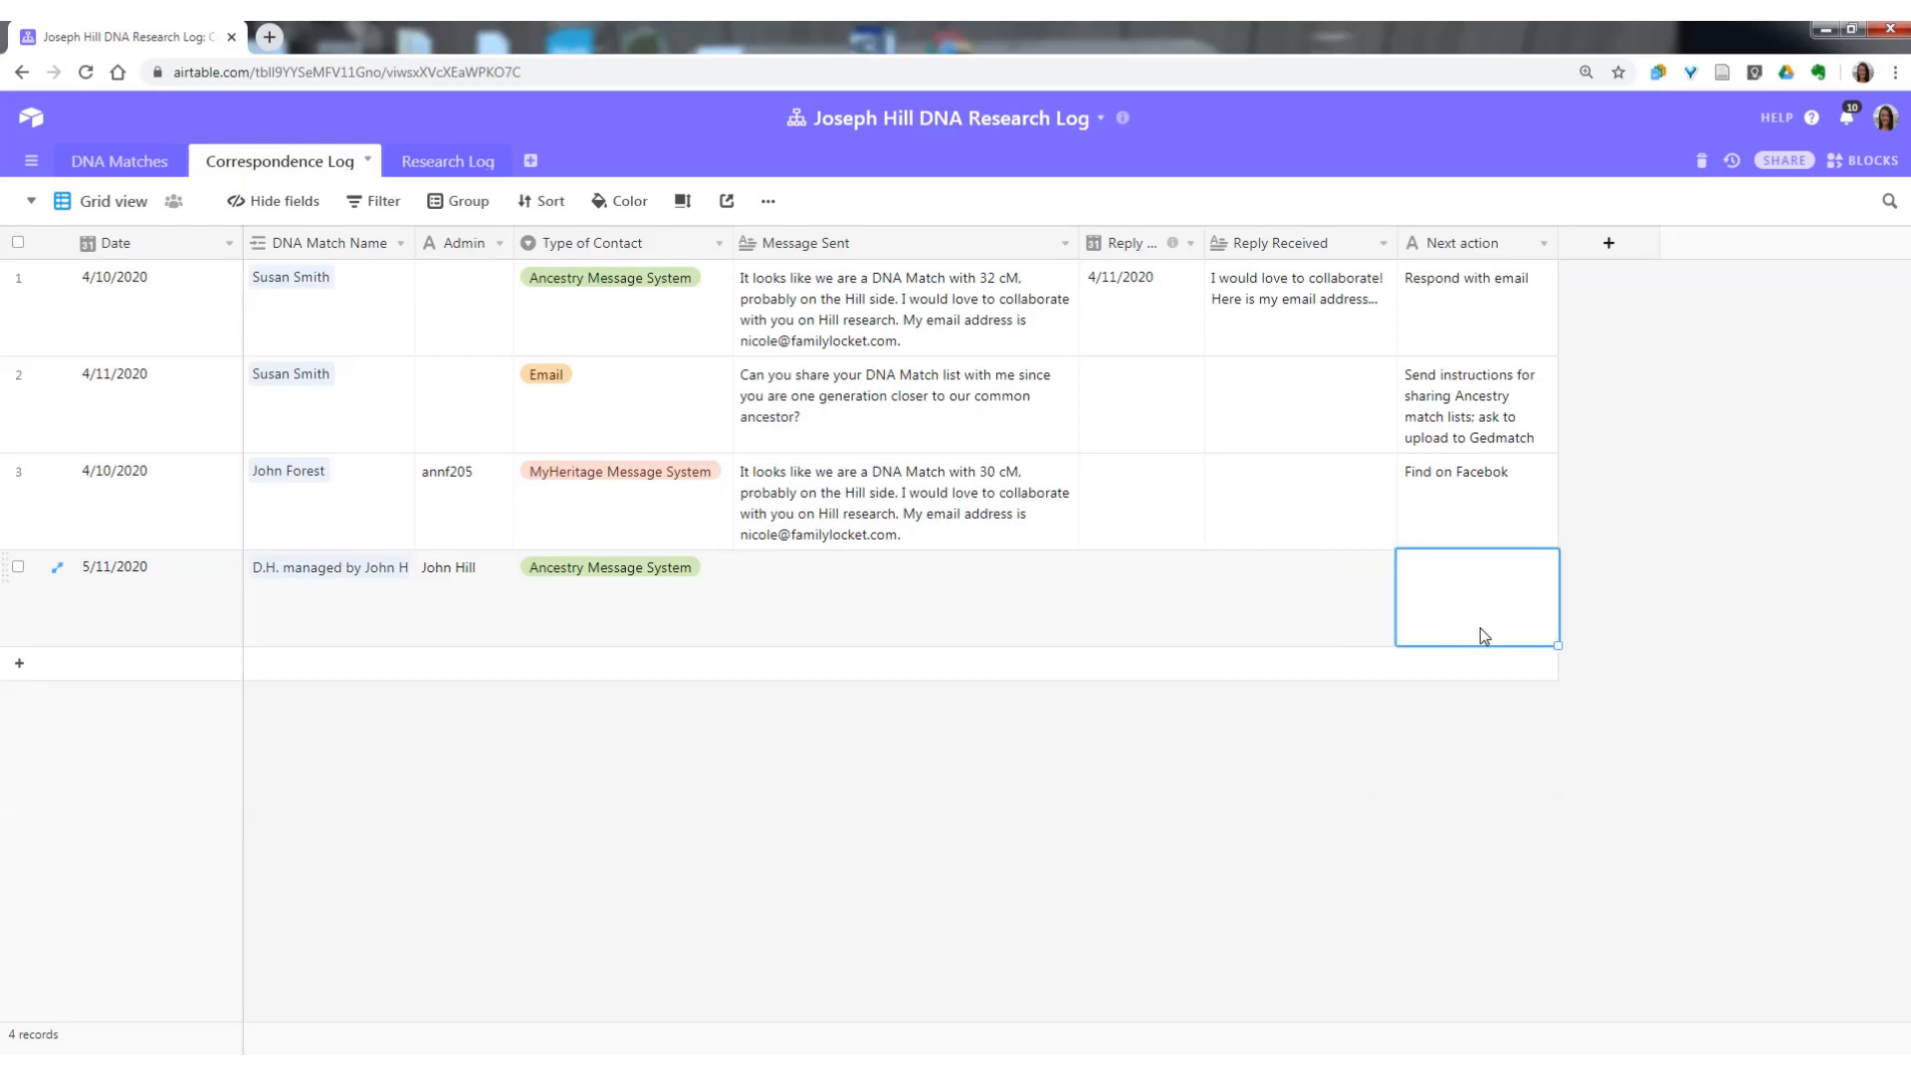
Add a fifth correspondence record dated 5/12/2020 and fill its DNA Match Name down from the 5/11/2020 record.
click(15, 669)
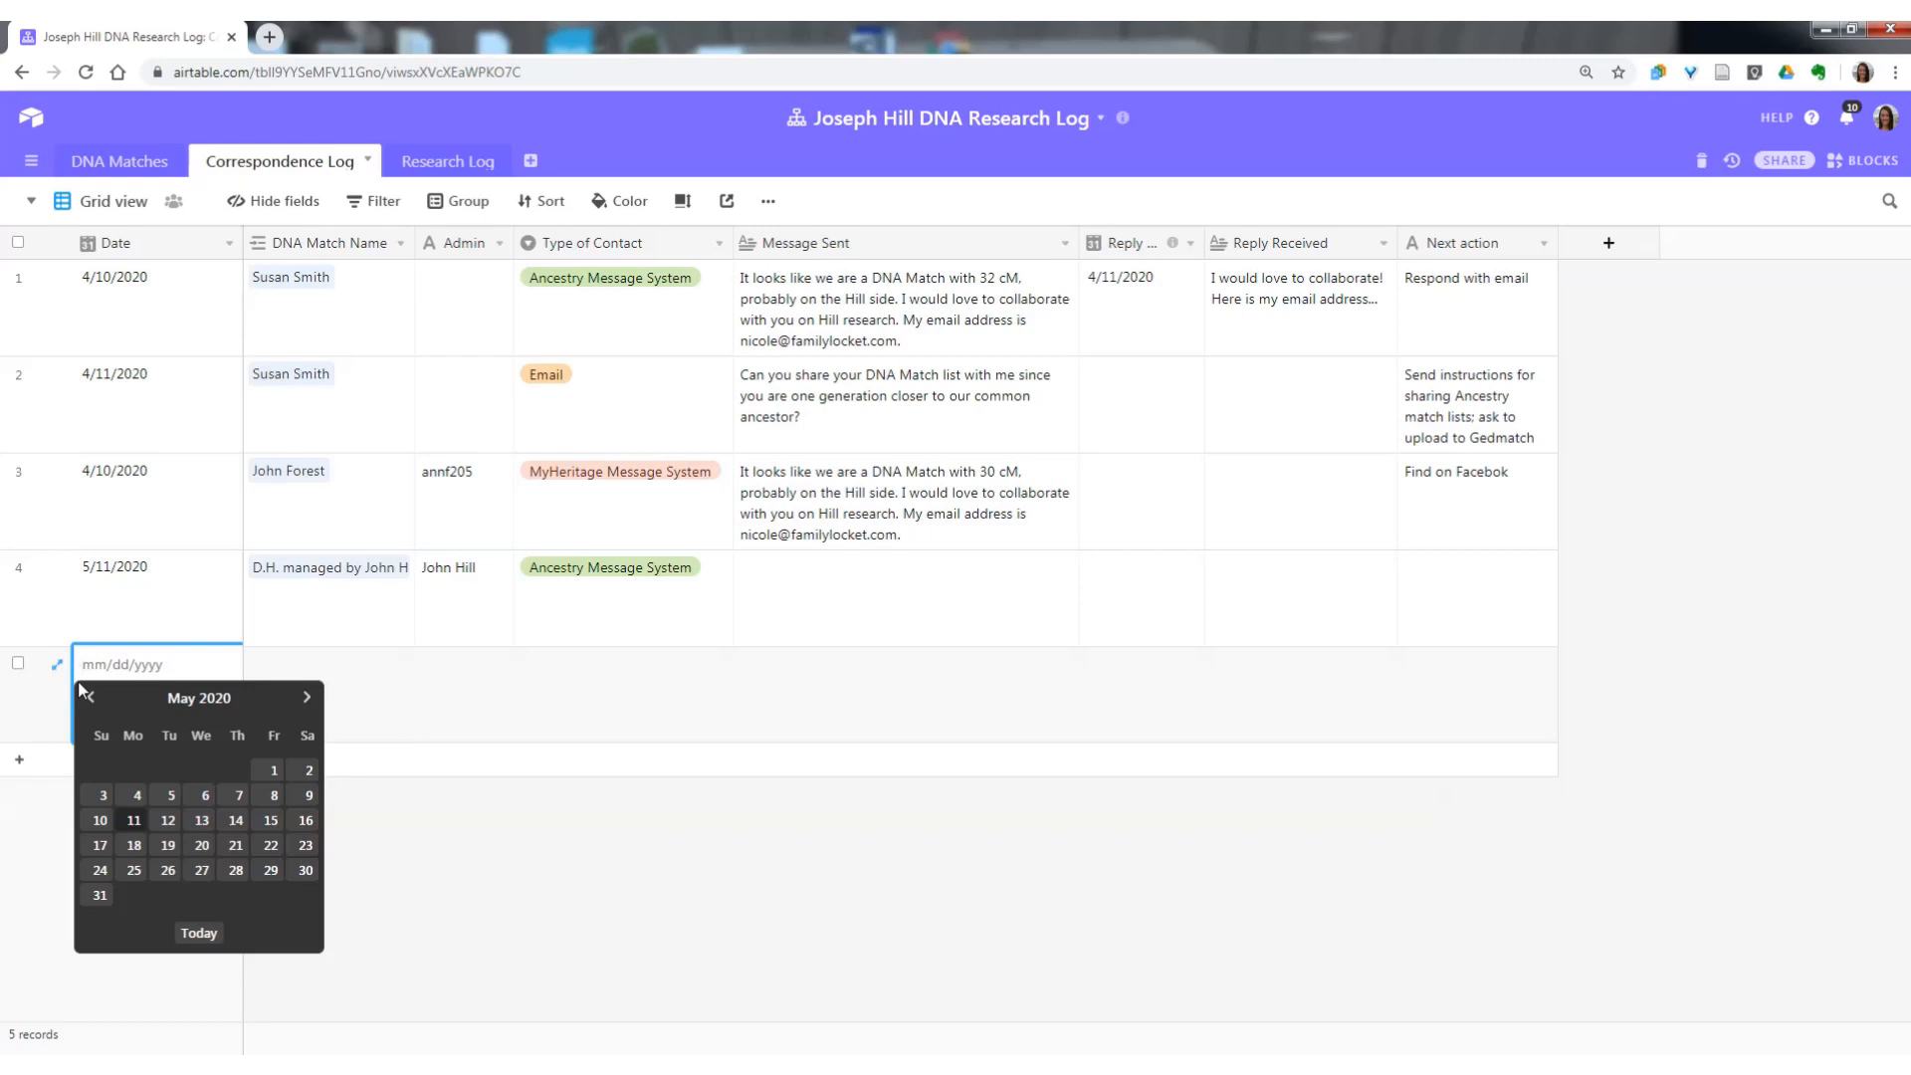
click(165, 822)
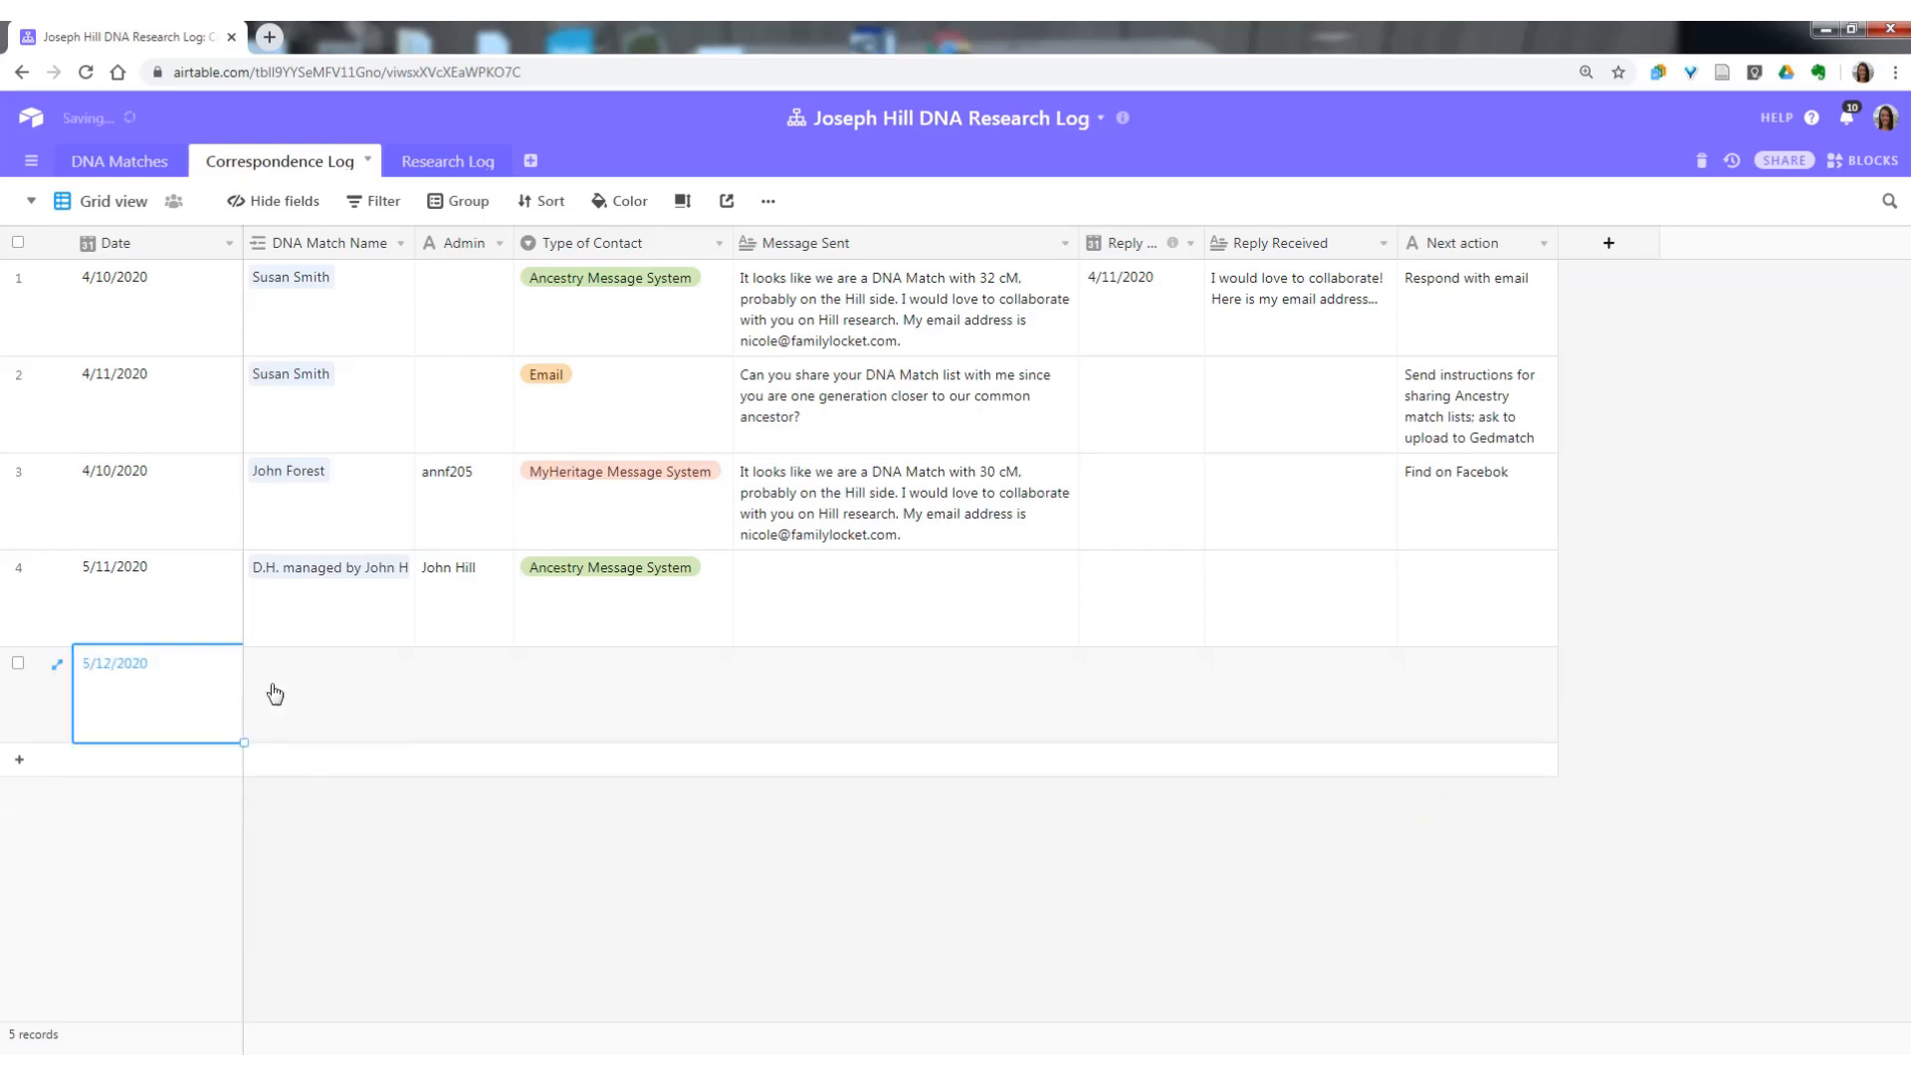
click(336, 615)
drag(414, 643, 410, 705)
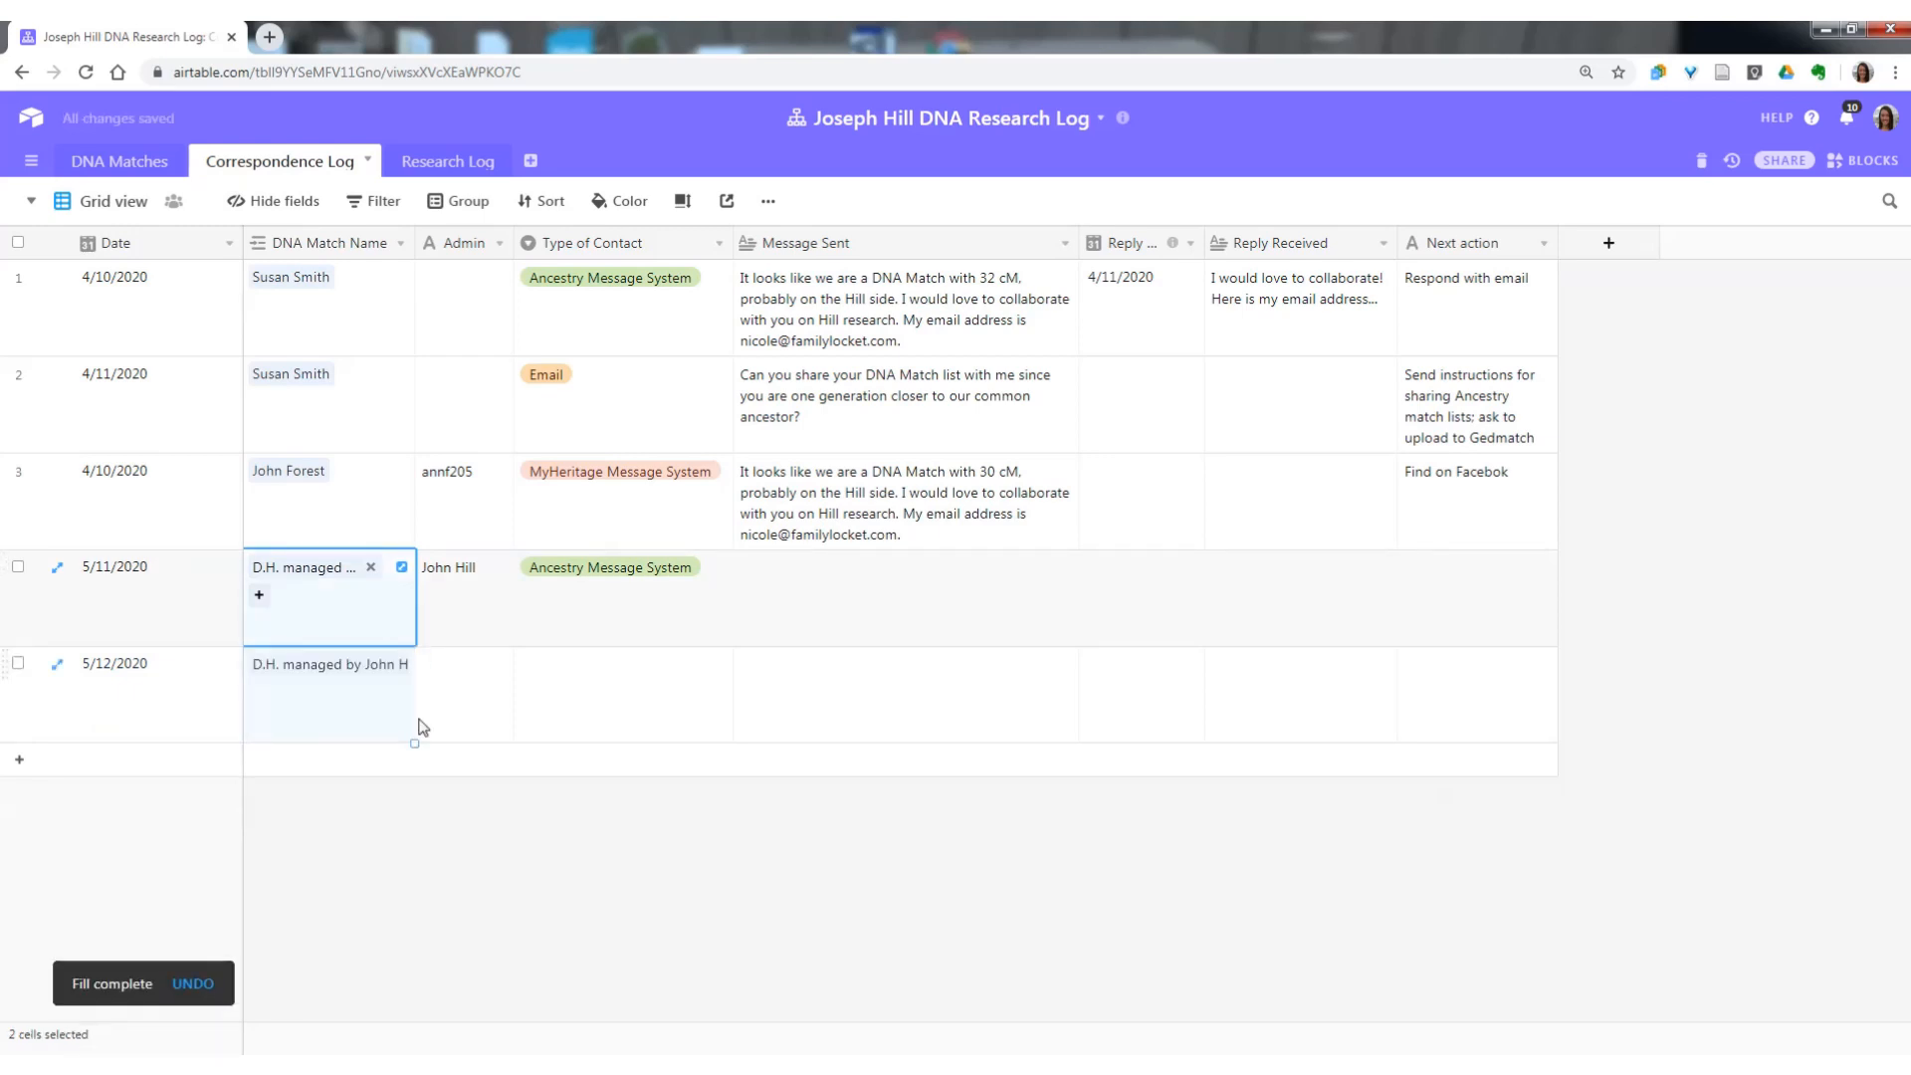
Add an undated sixth correspondence record and fill its DNA Match Name down from the fifth record.
click(19, 759)
click(392, 758)
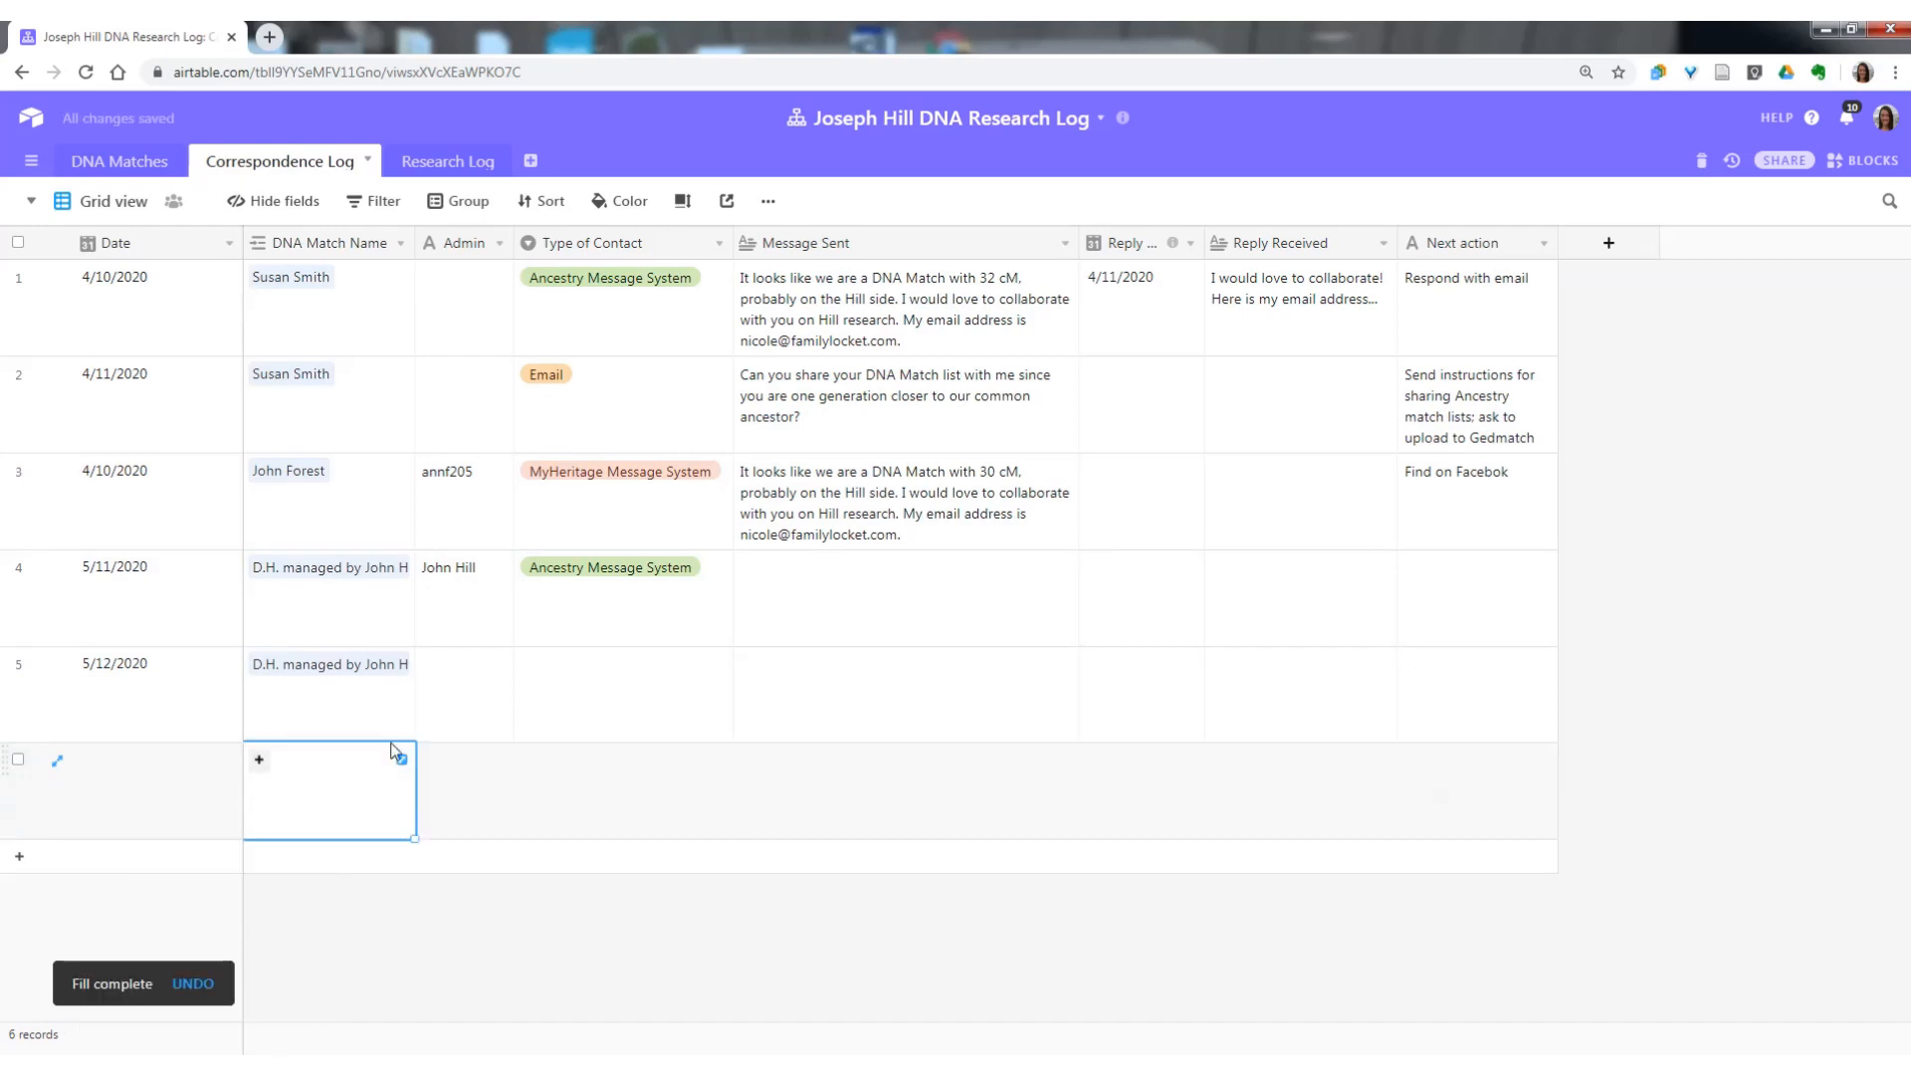
click(394, 717)
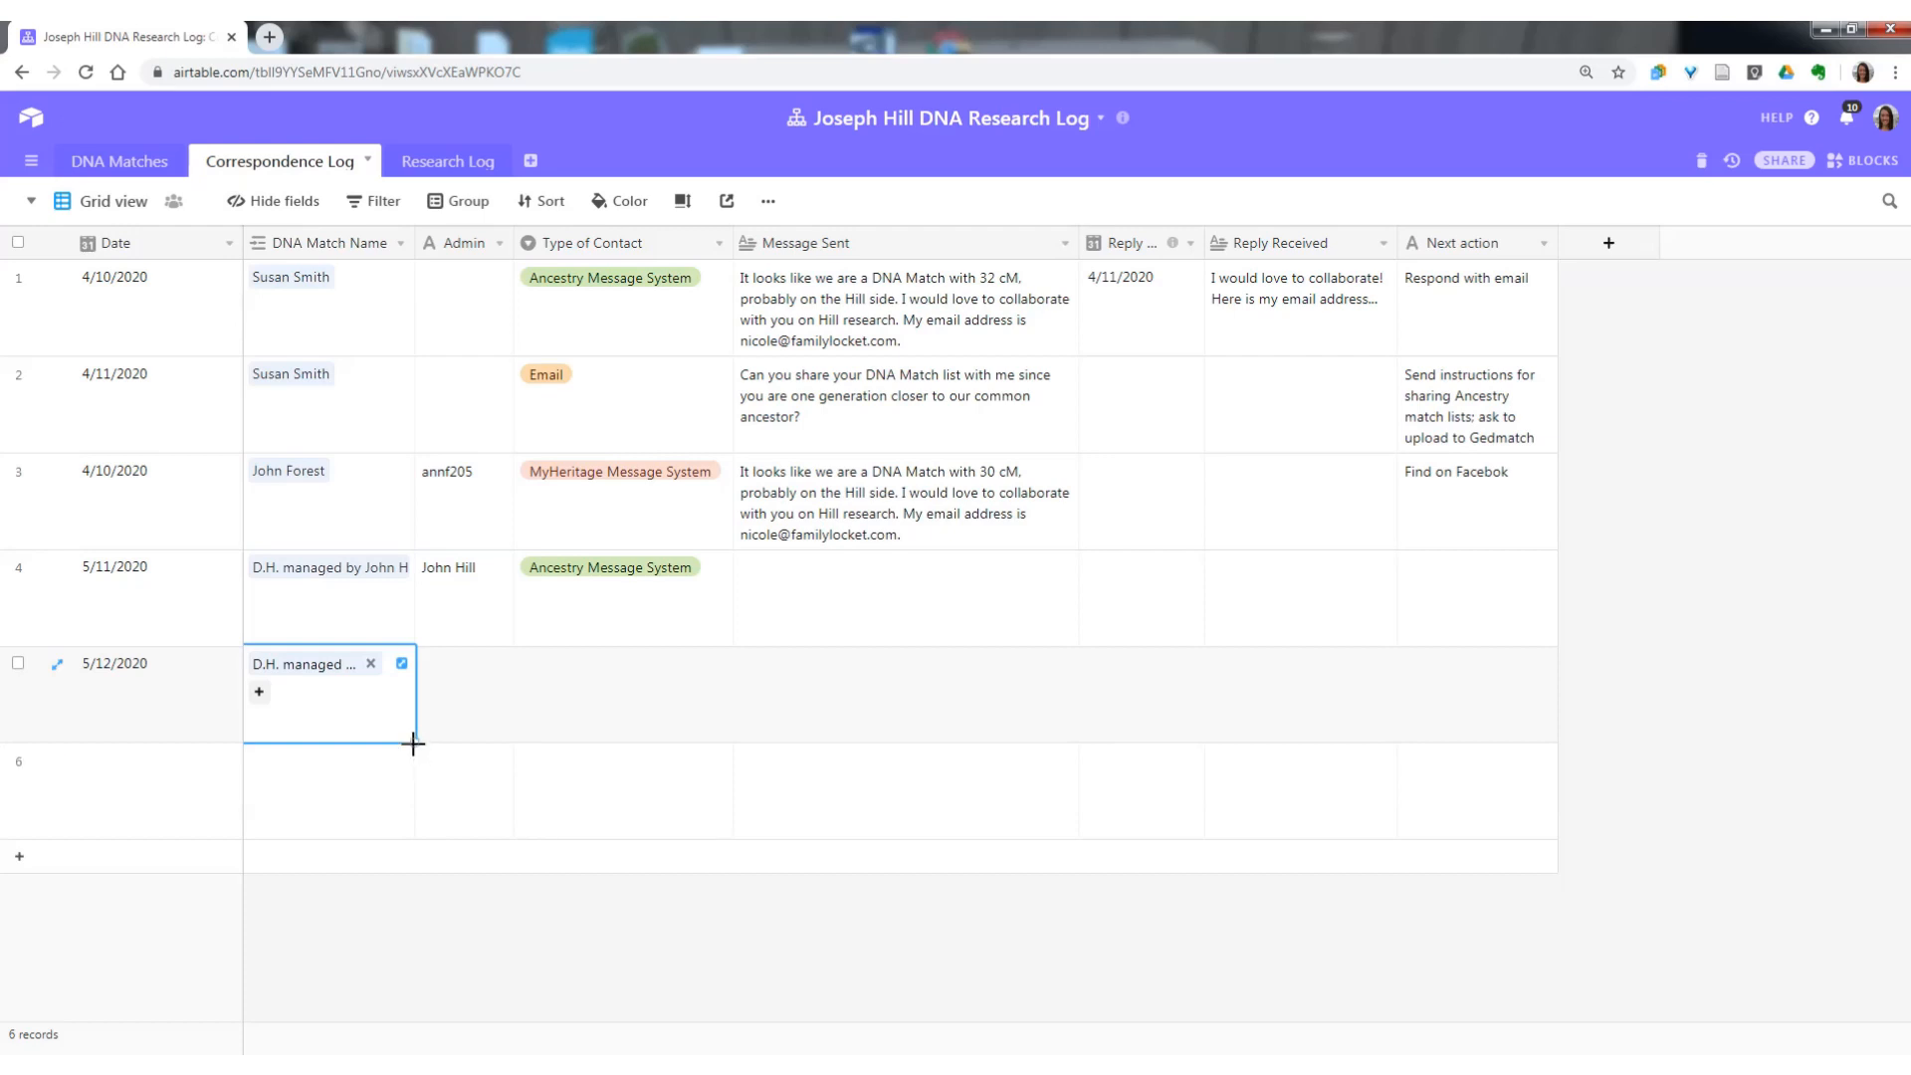
drag(414, 743, 414, 797)
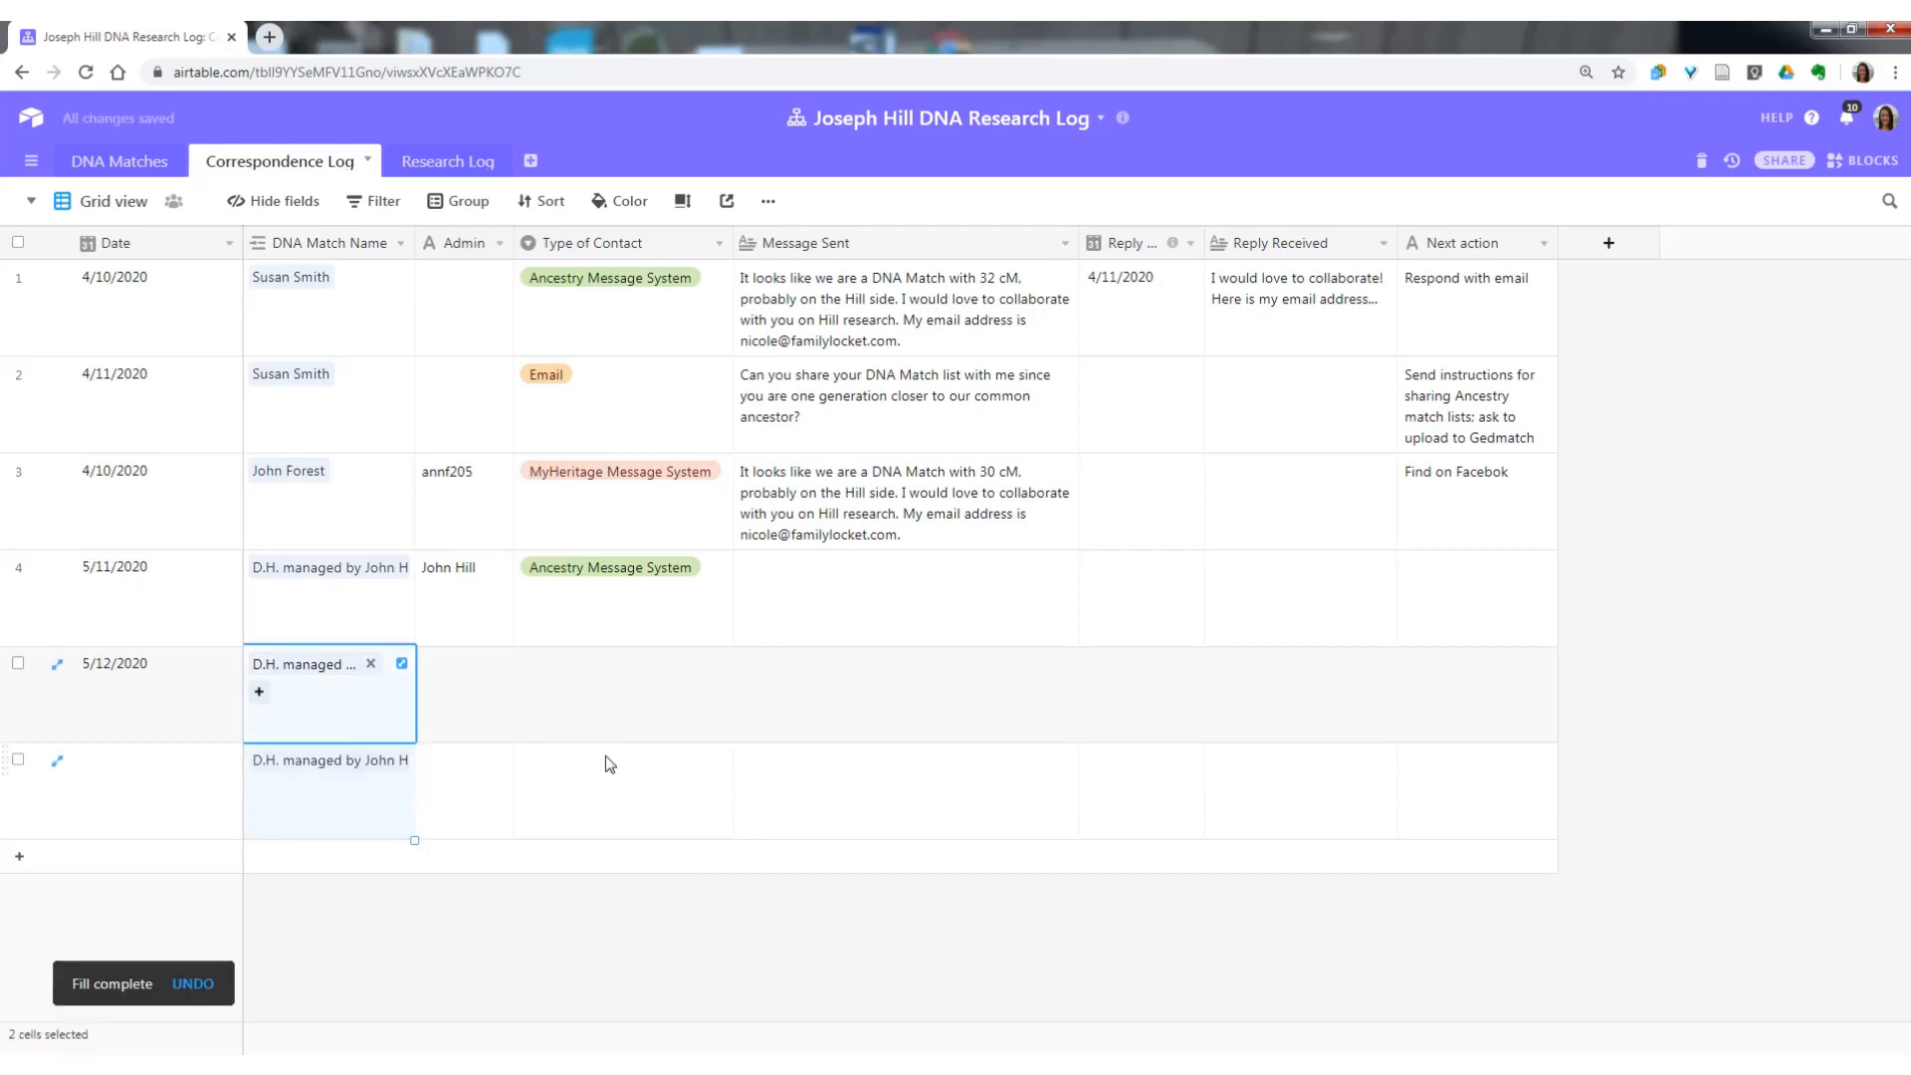
Fill the fourth record's Admin value down into the fifth and sixth correspondence records.
click(496, 696)
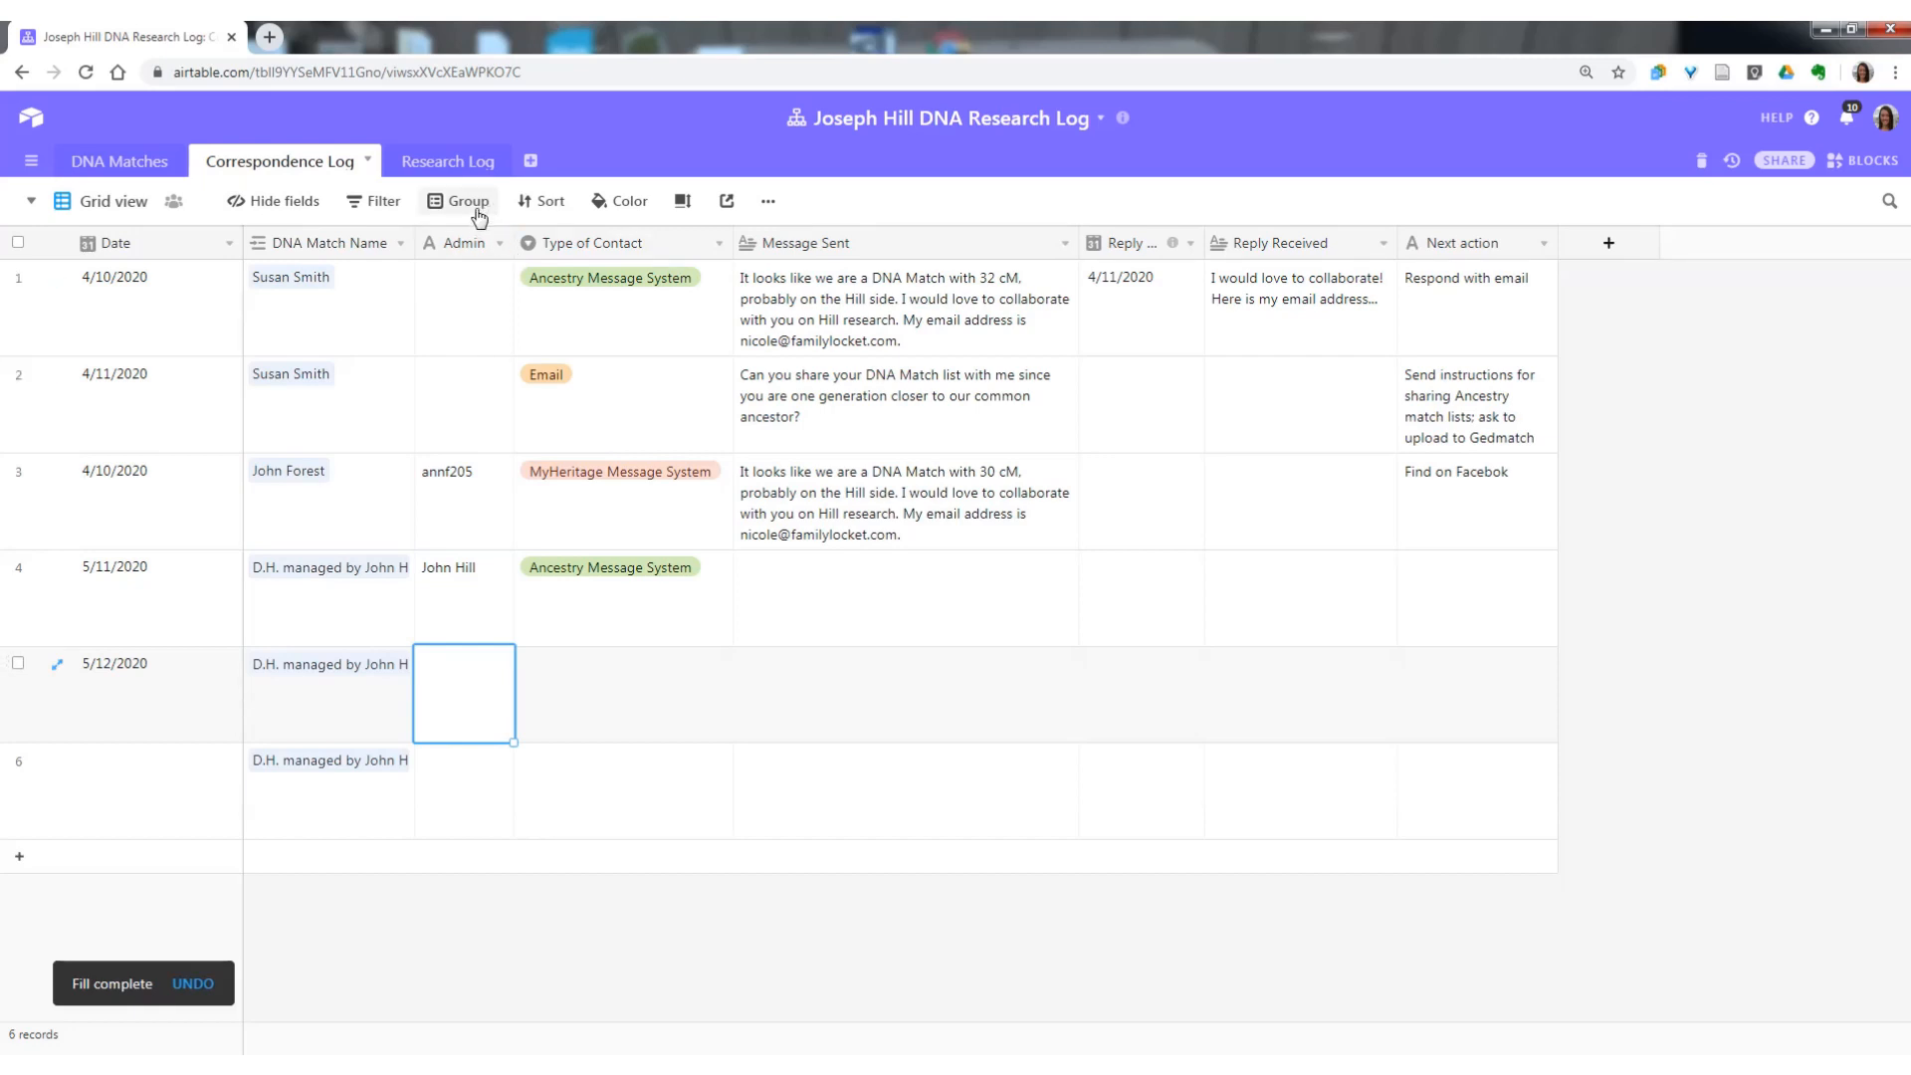
click(479, 611)
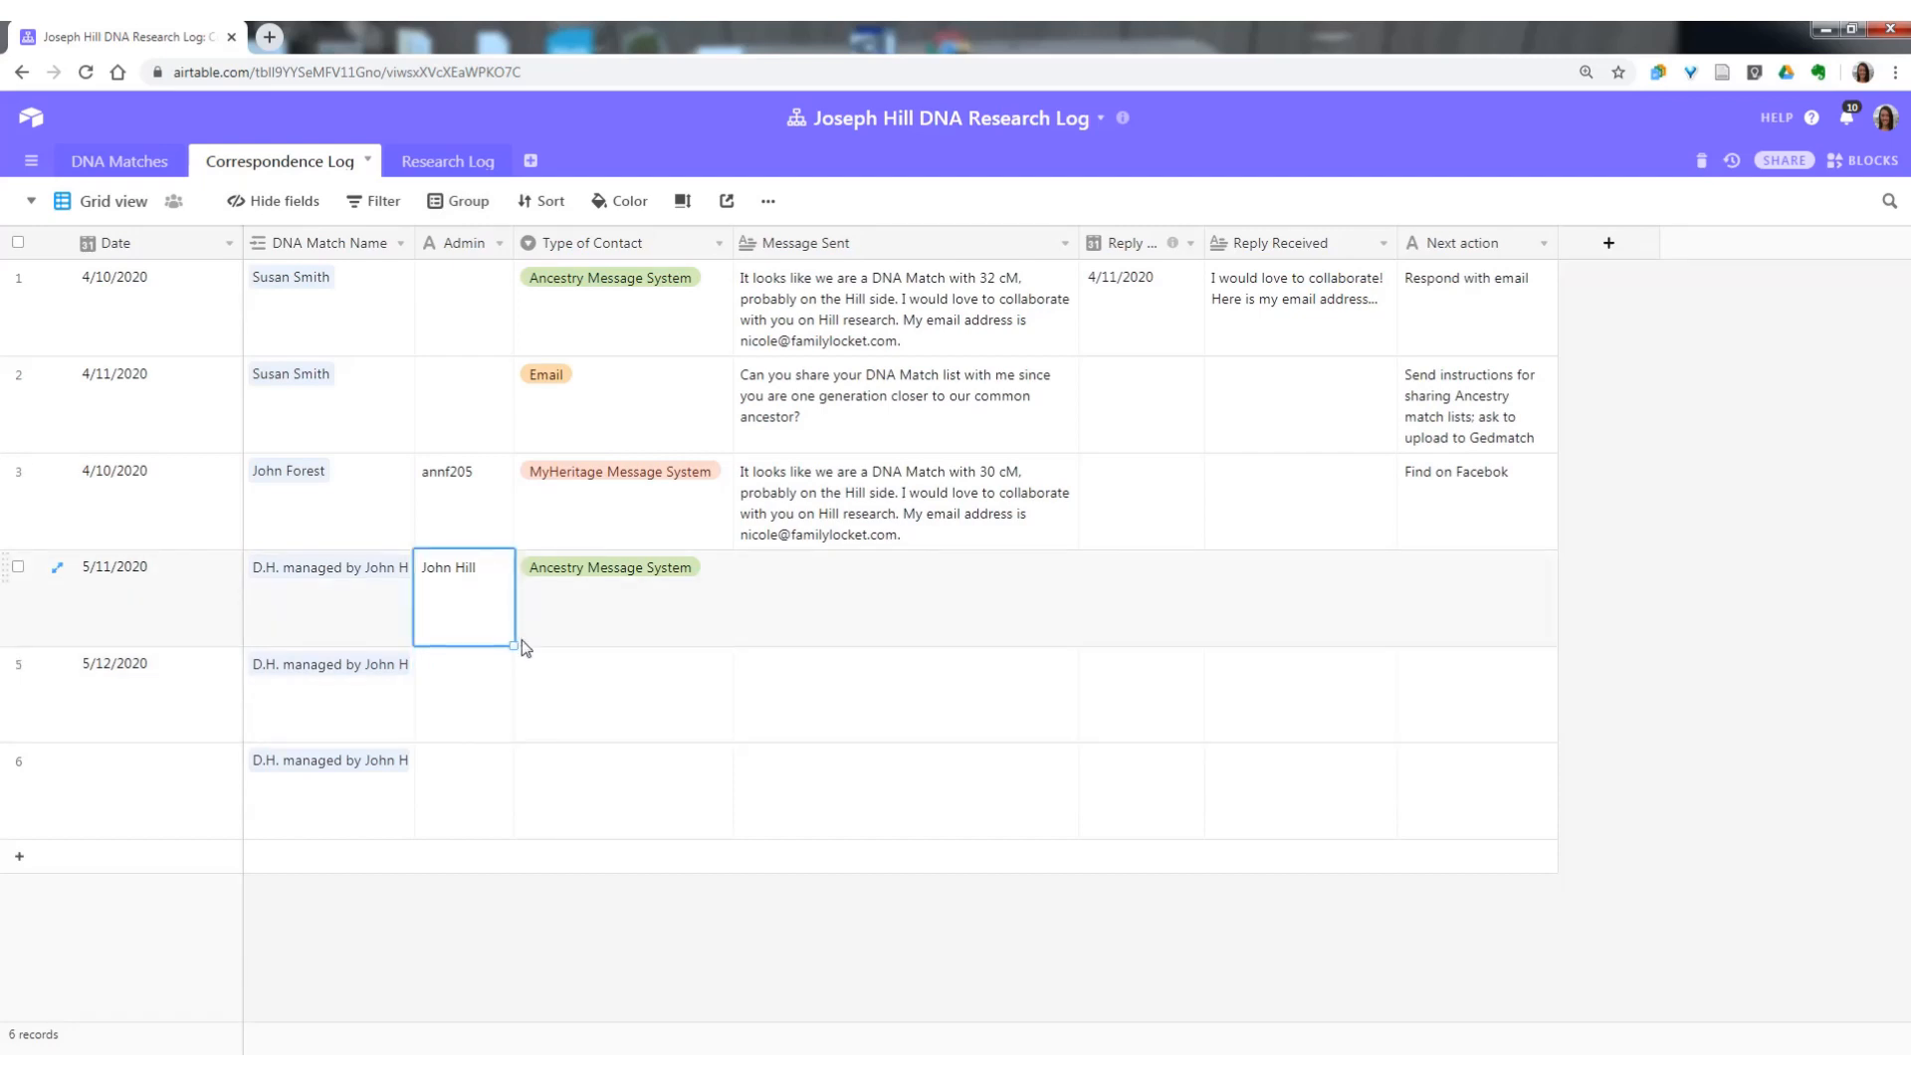
drag(514, 645, 493, 776)
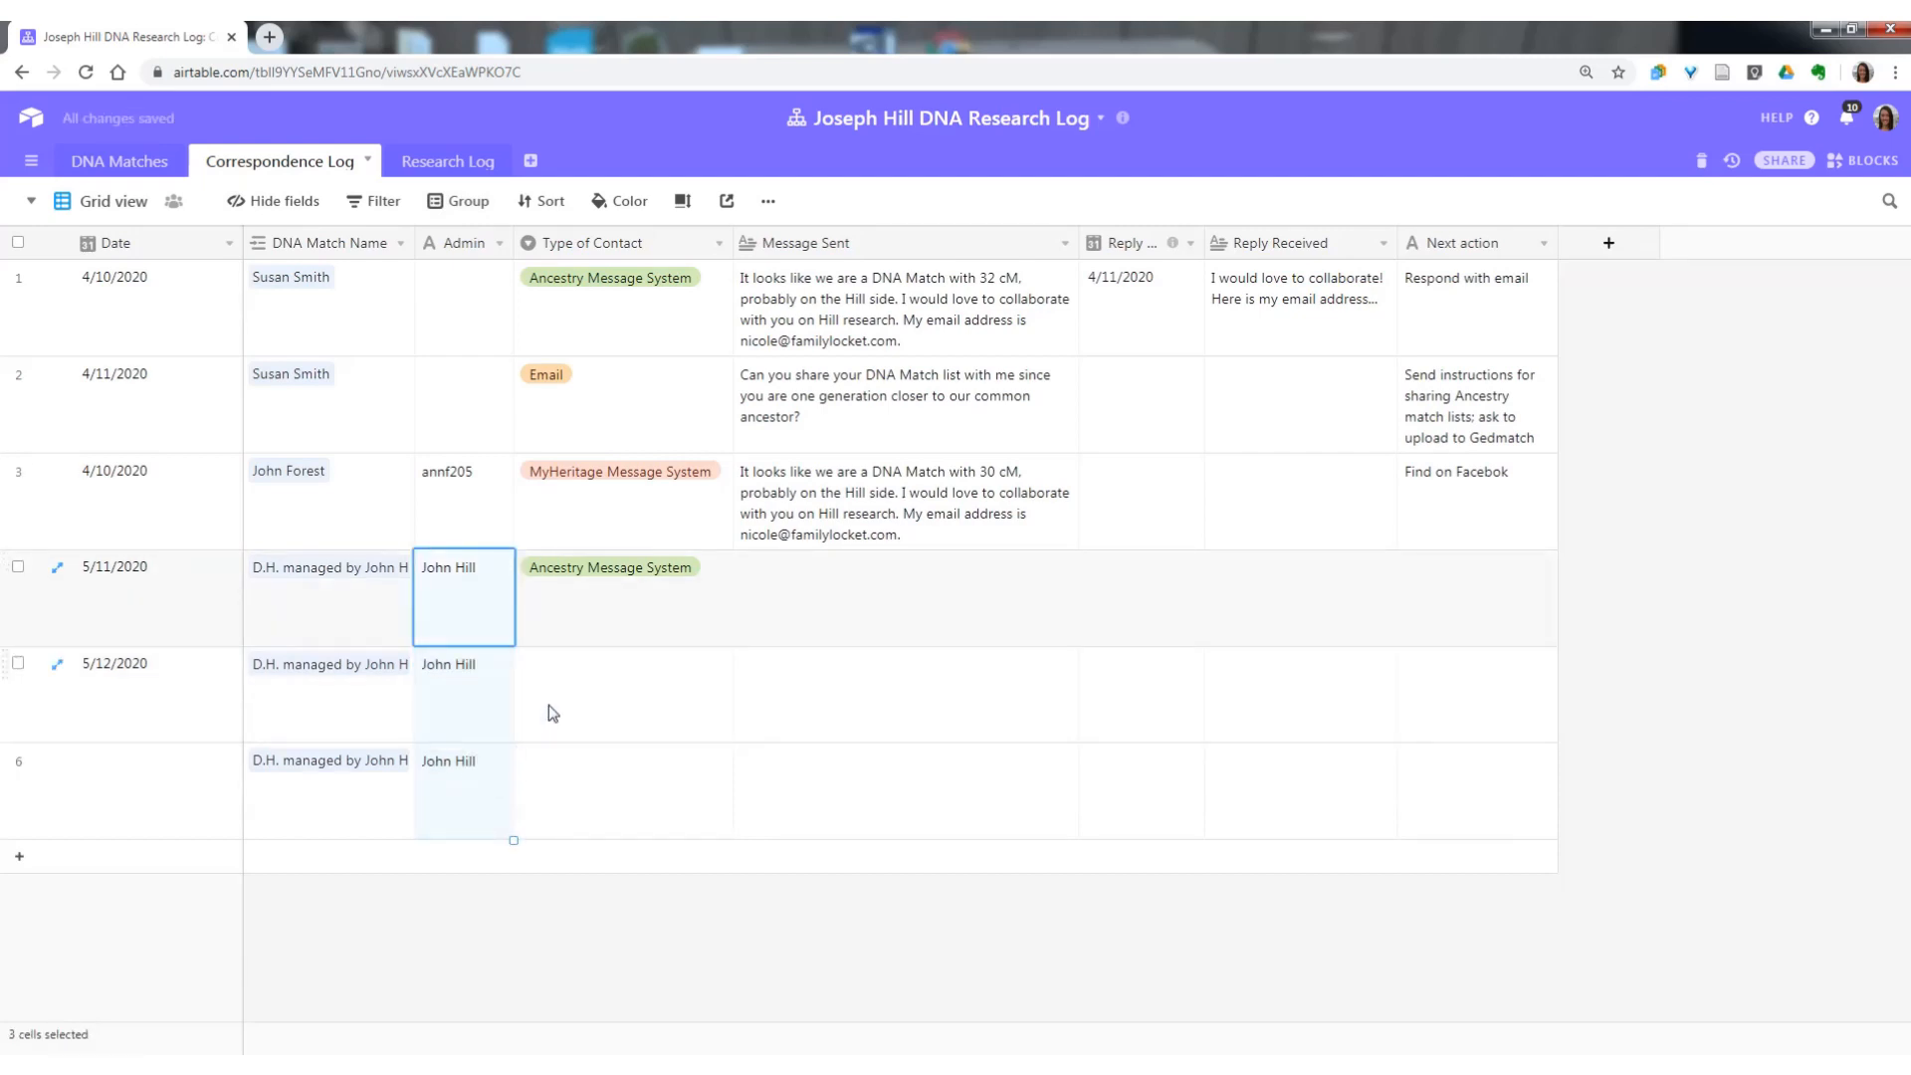
Group the Correspondence Log records by DNA Match Name and look over the resulting groups.
click(460, 201)
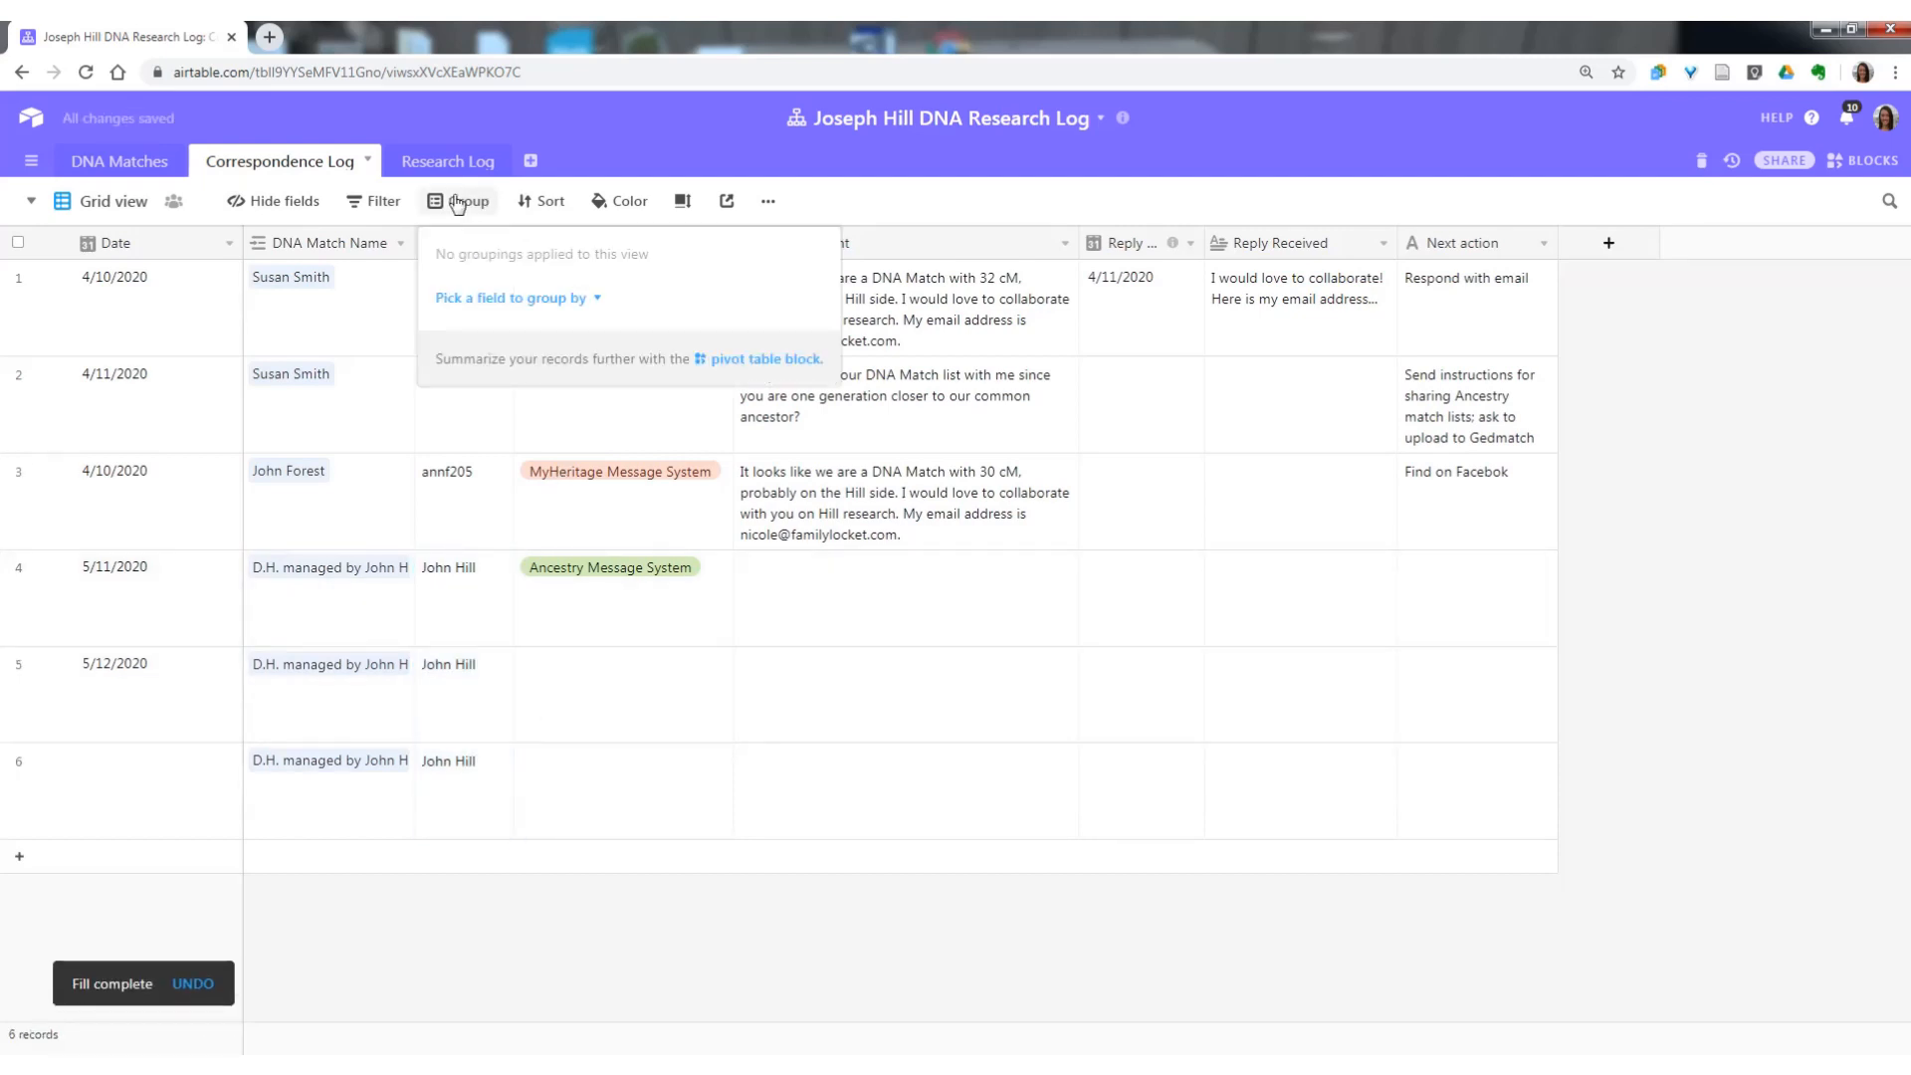
click(535, 302)
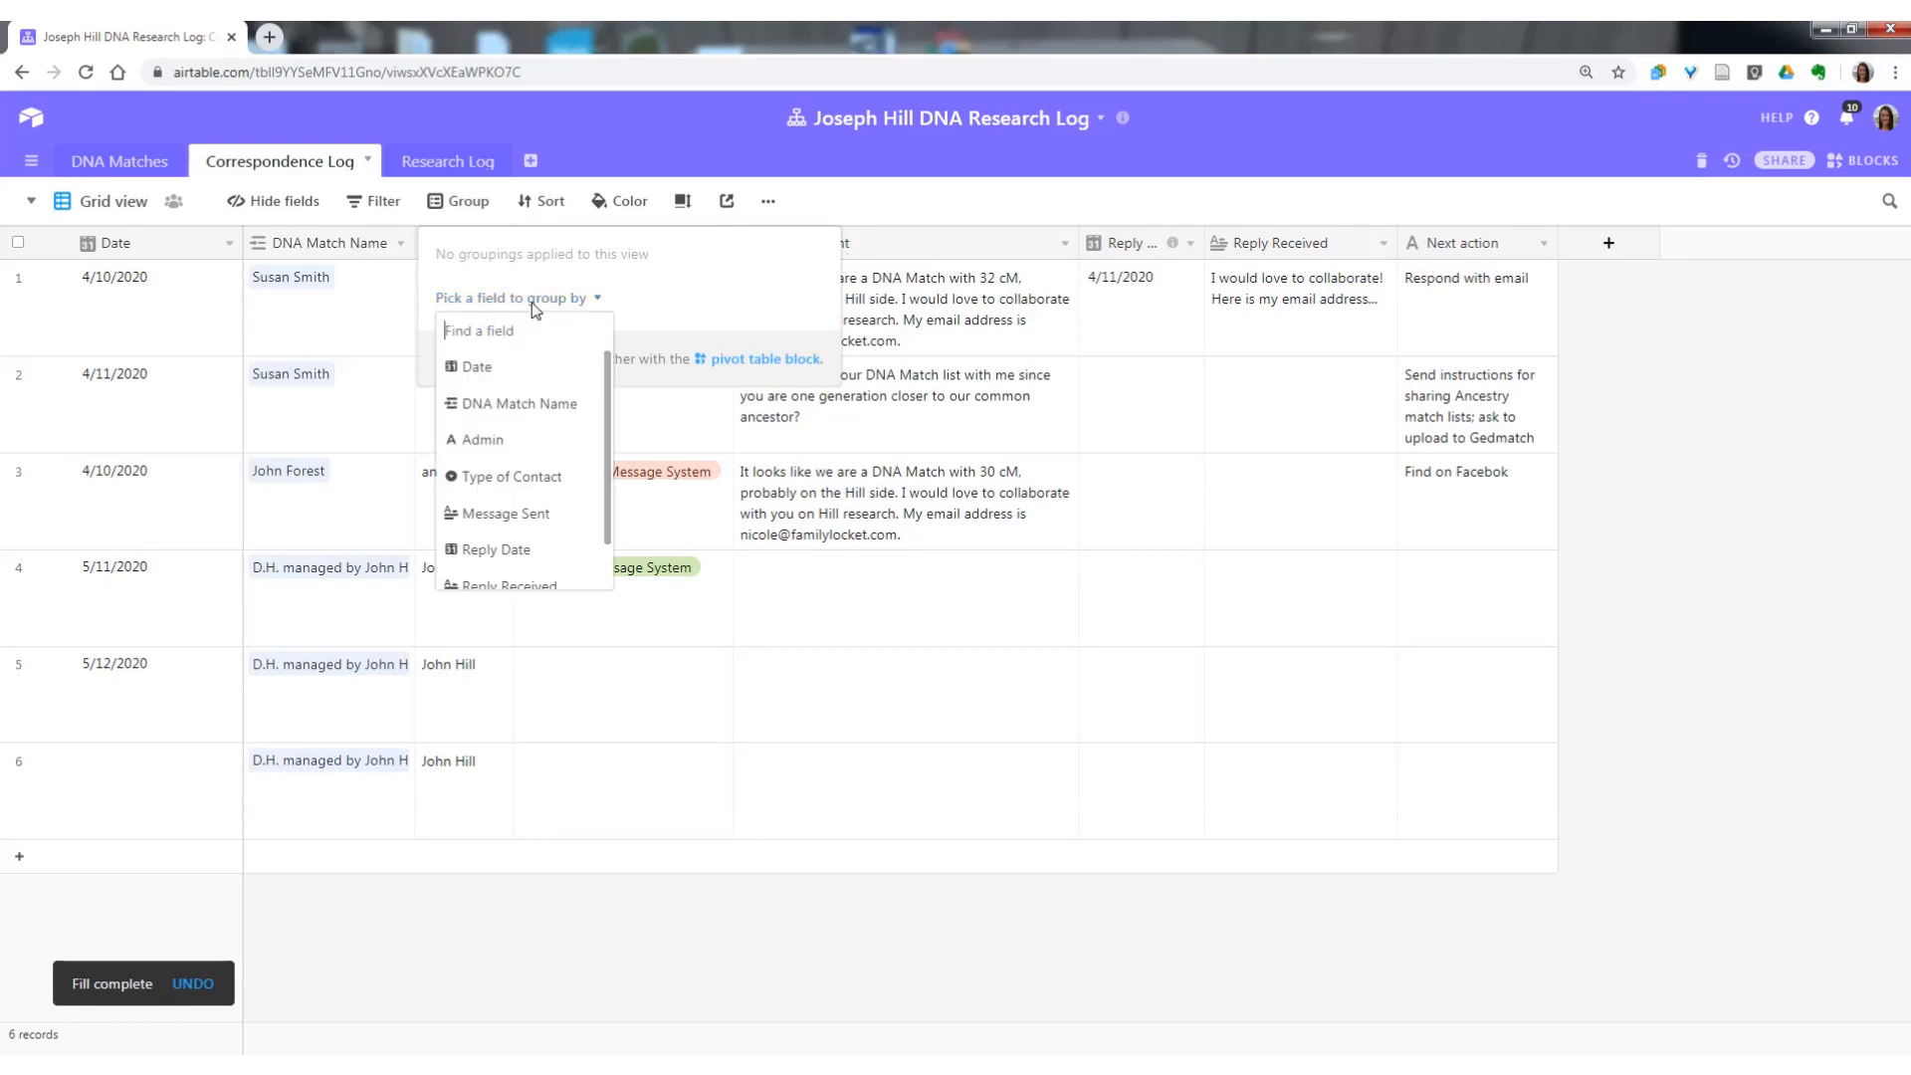
click(539, 408)
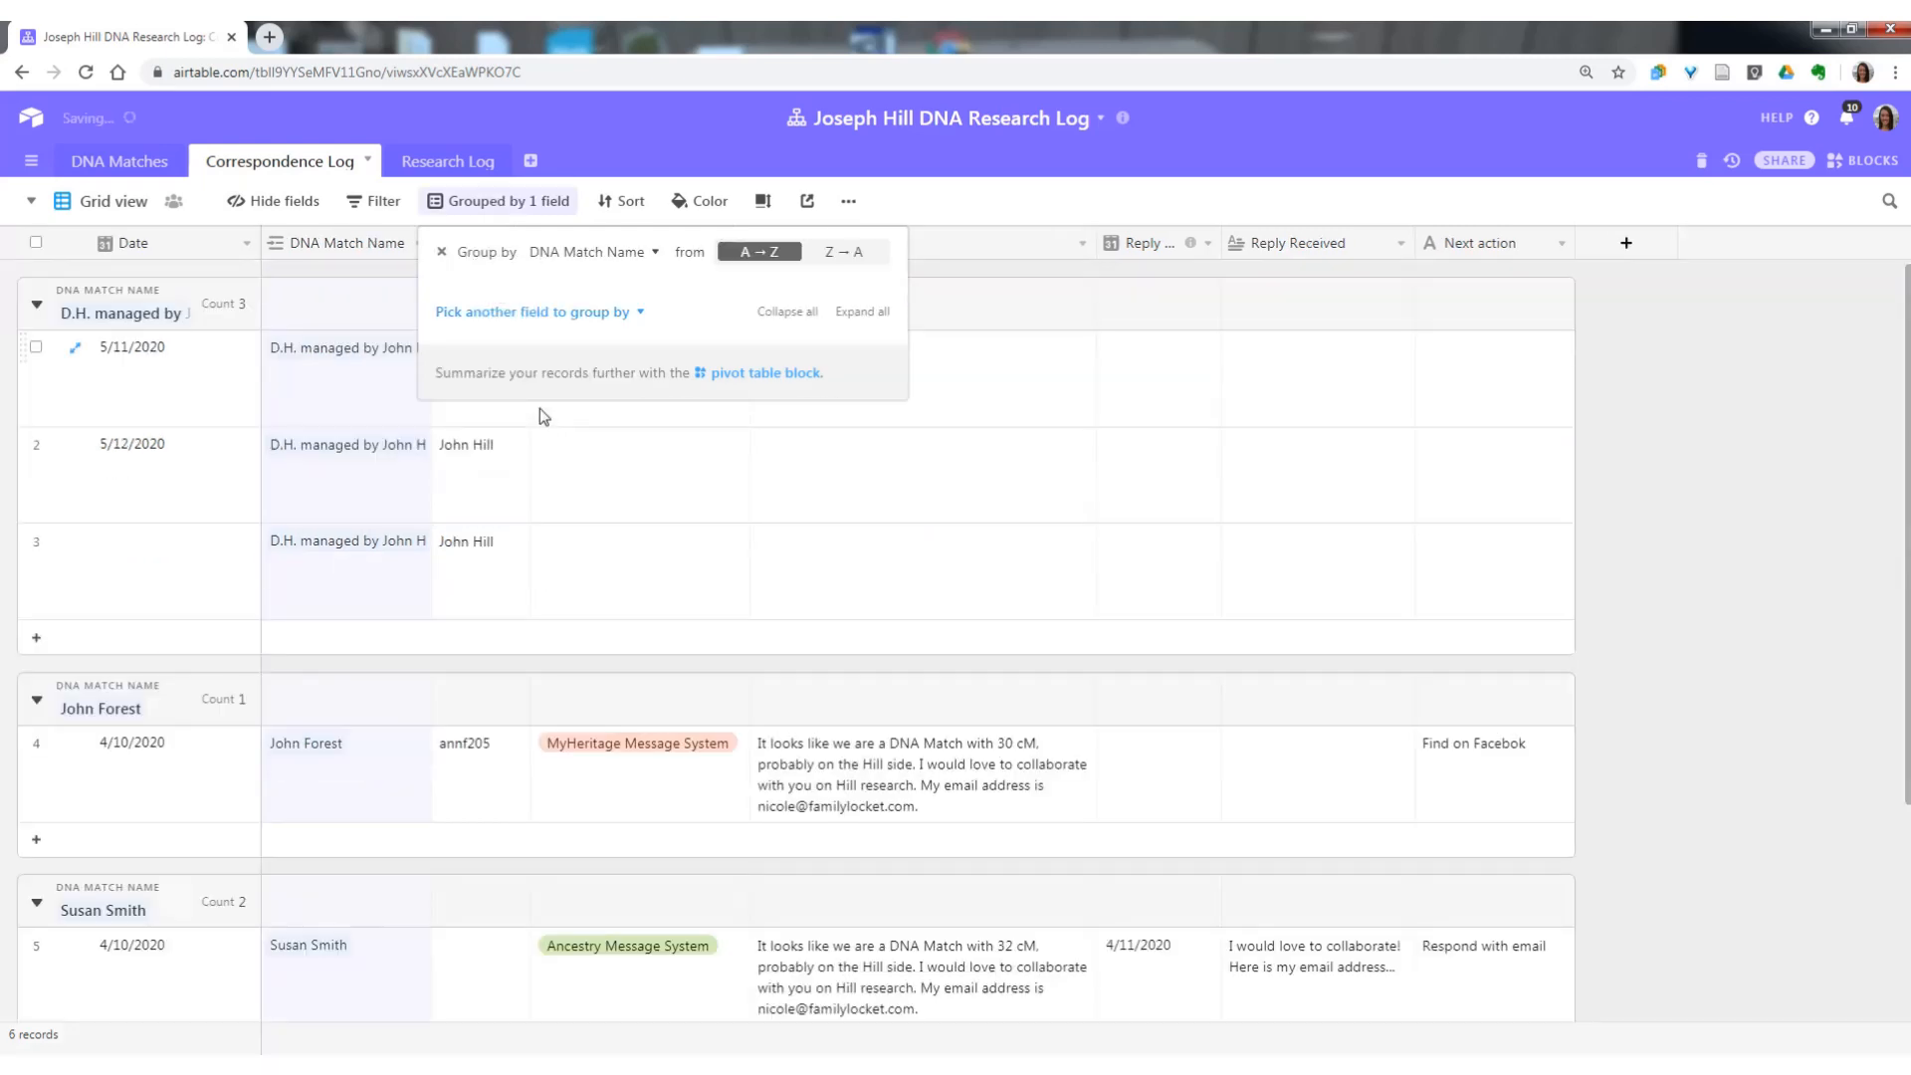
click(1773, 499)
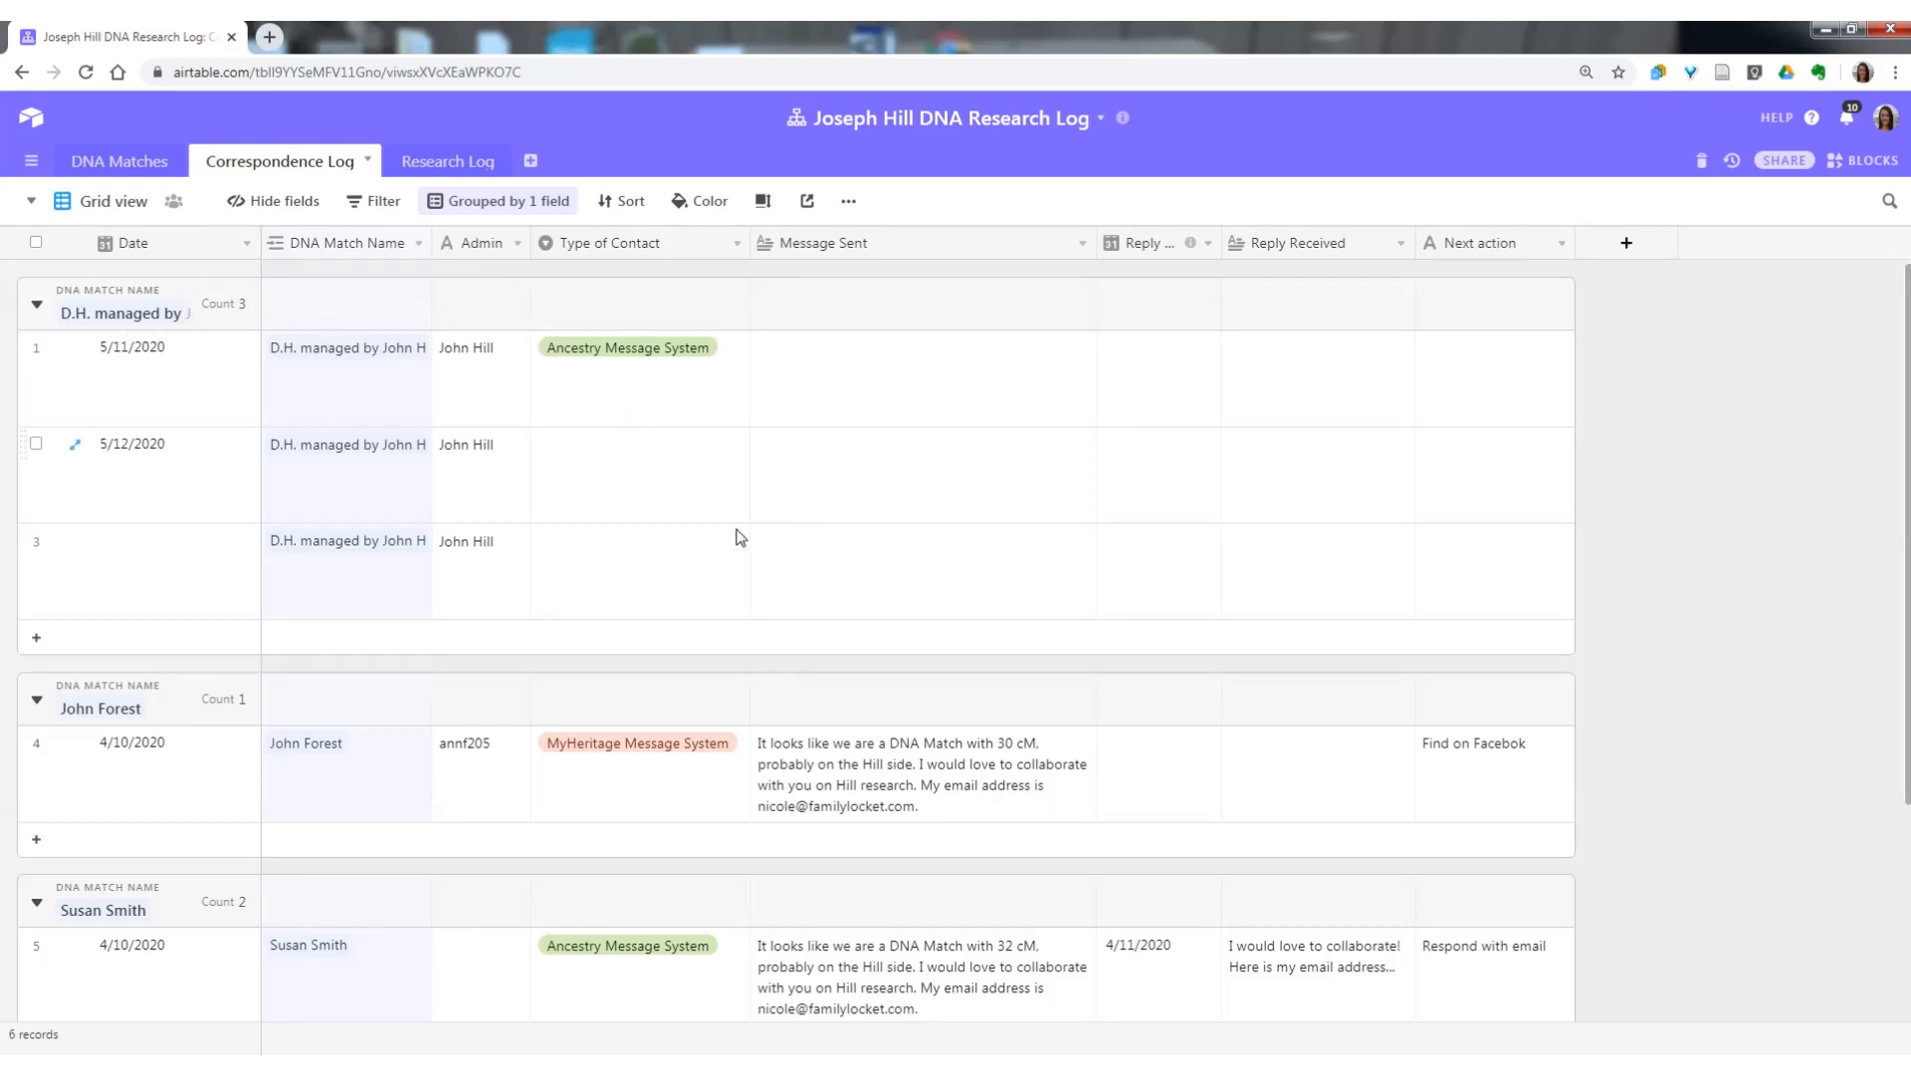
scroll(739, 538, down, 3)
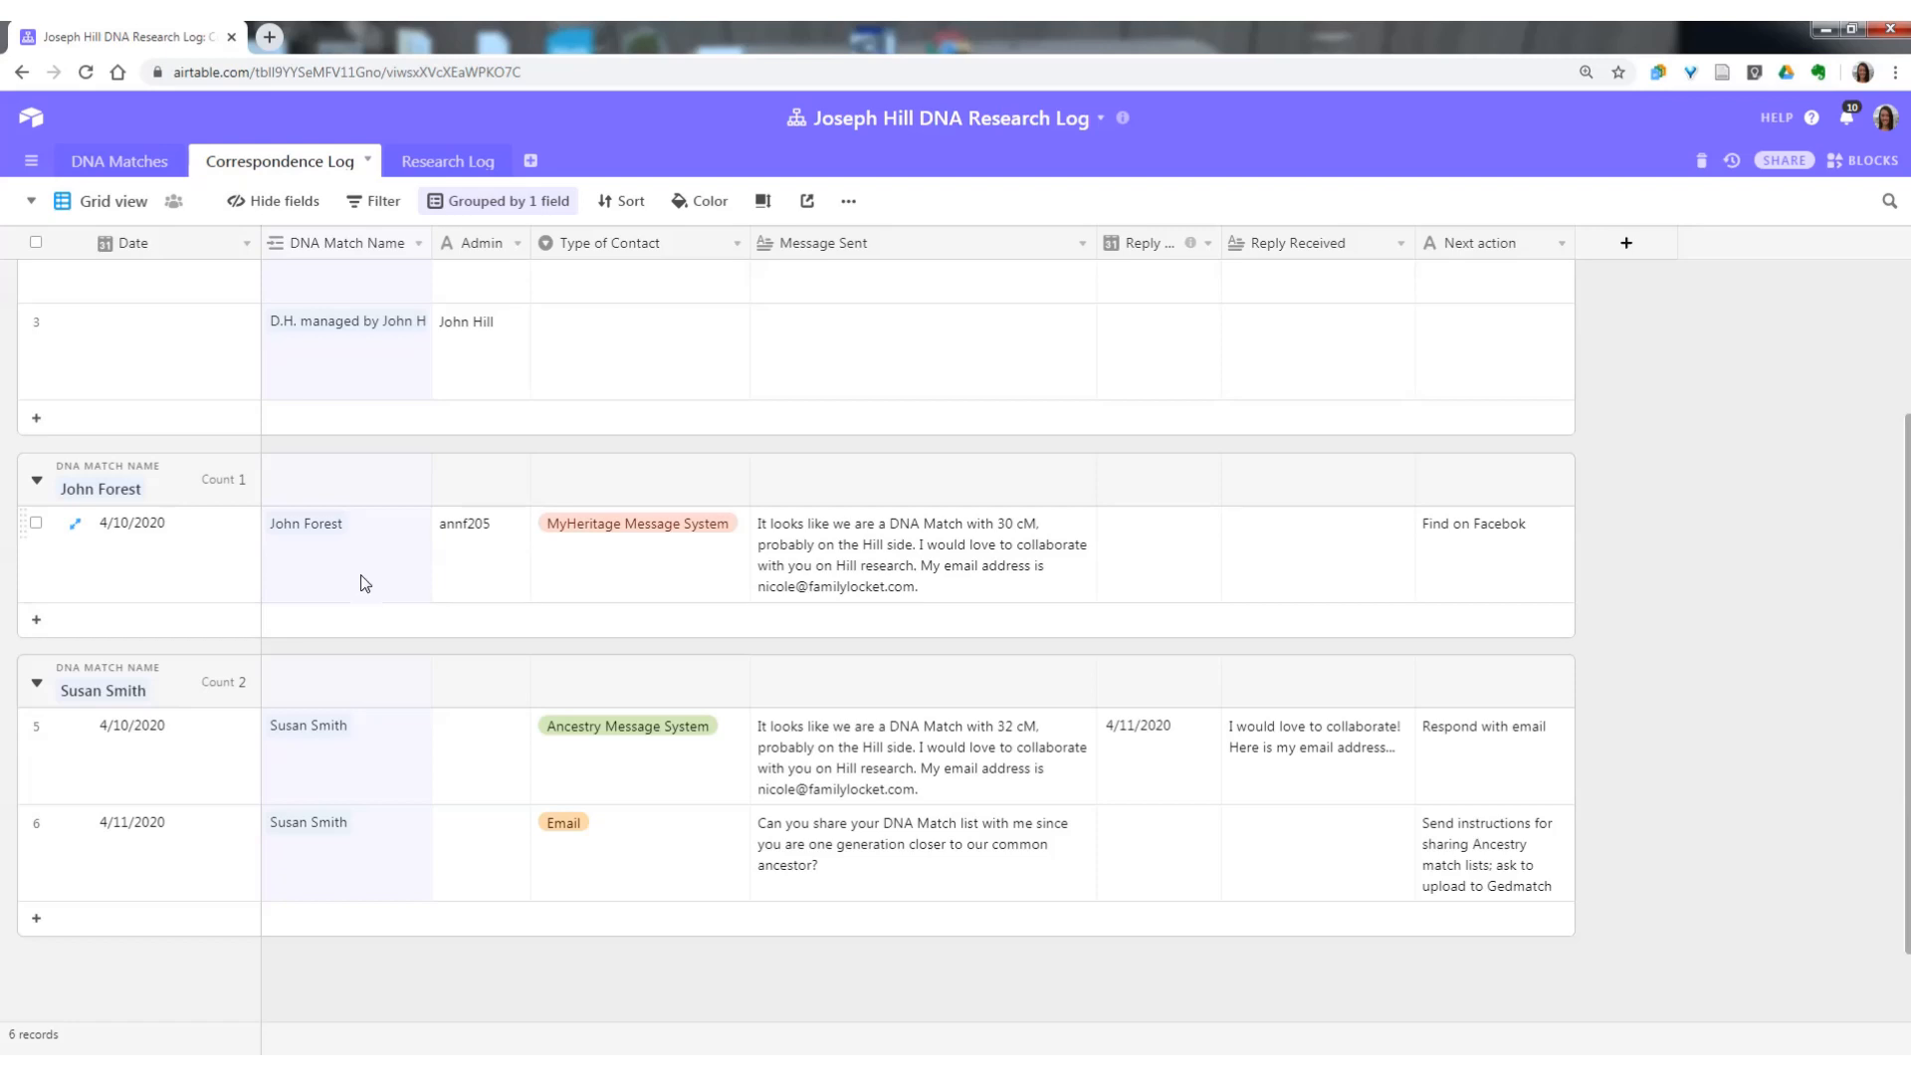
scroll(412, 635, up, 2)
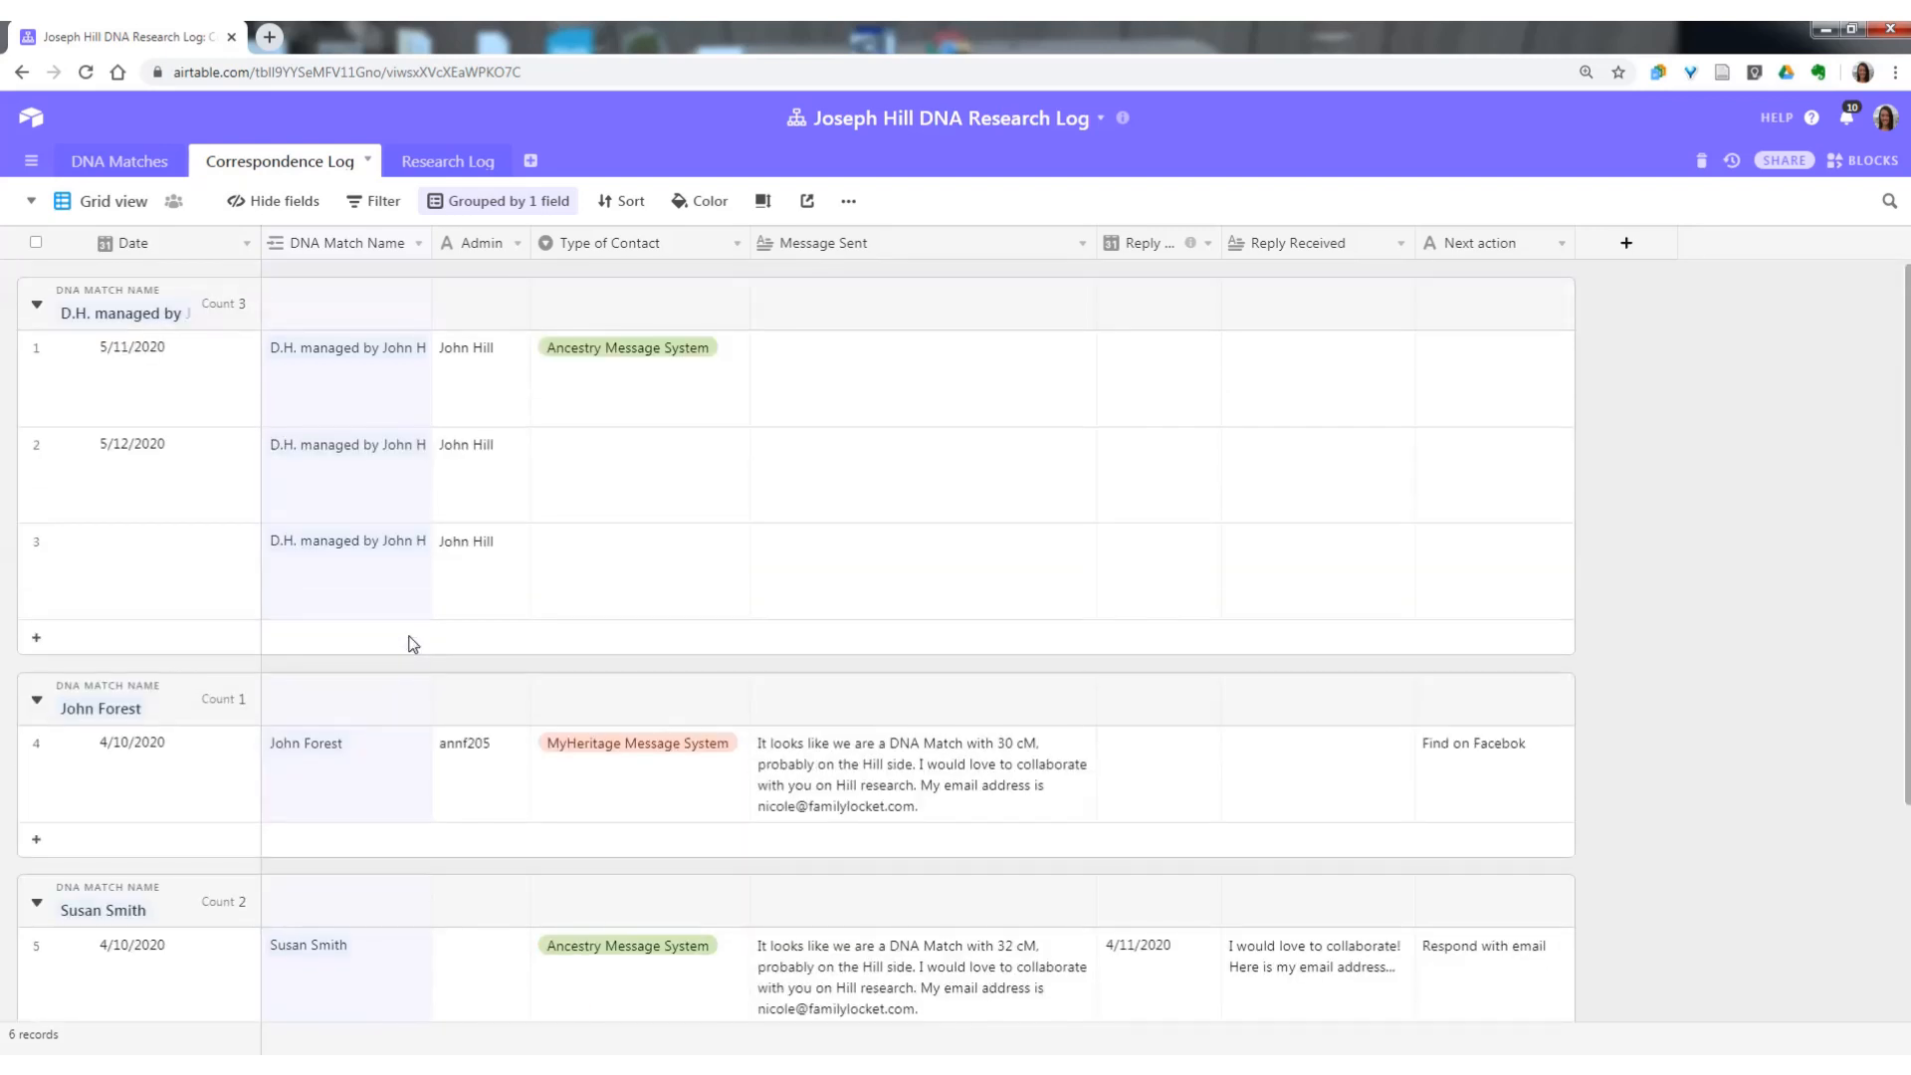
Add a record to the Research Log and replace its linked Match Name with the D.H. match.
click(429, 165)
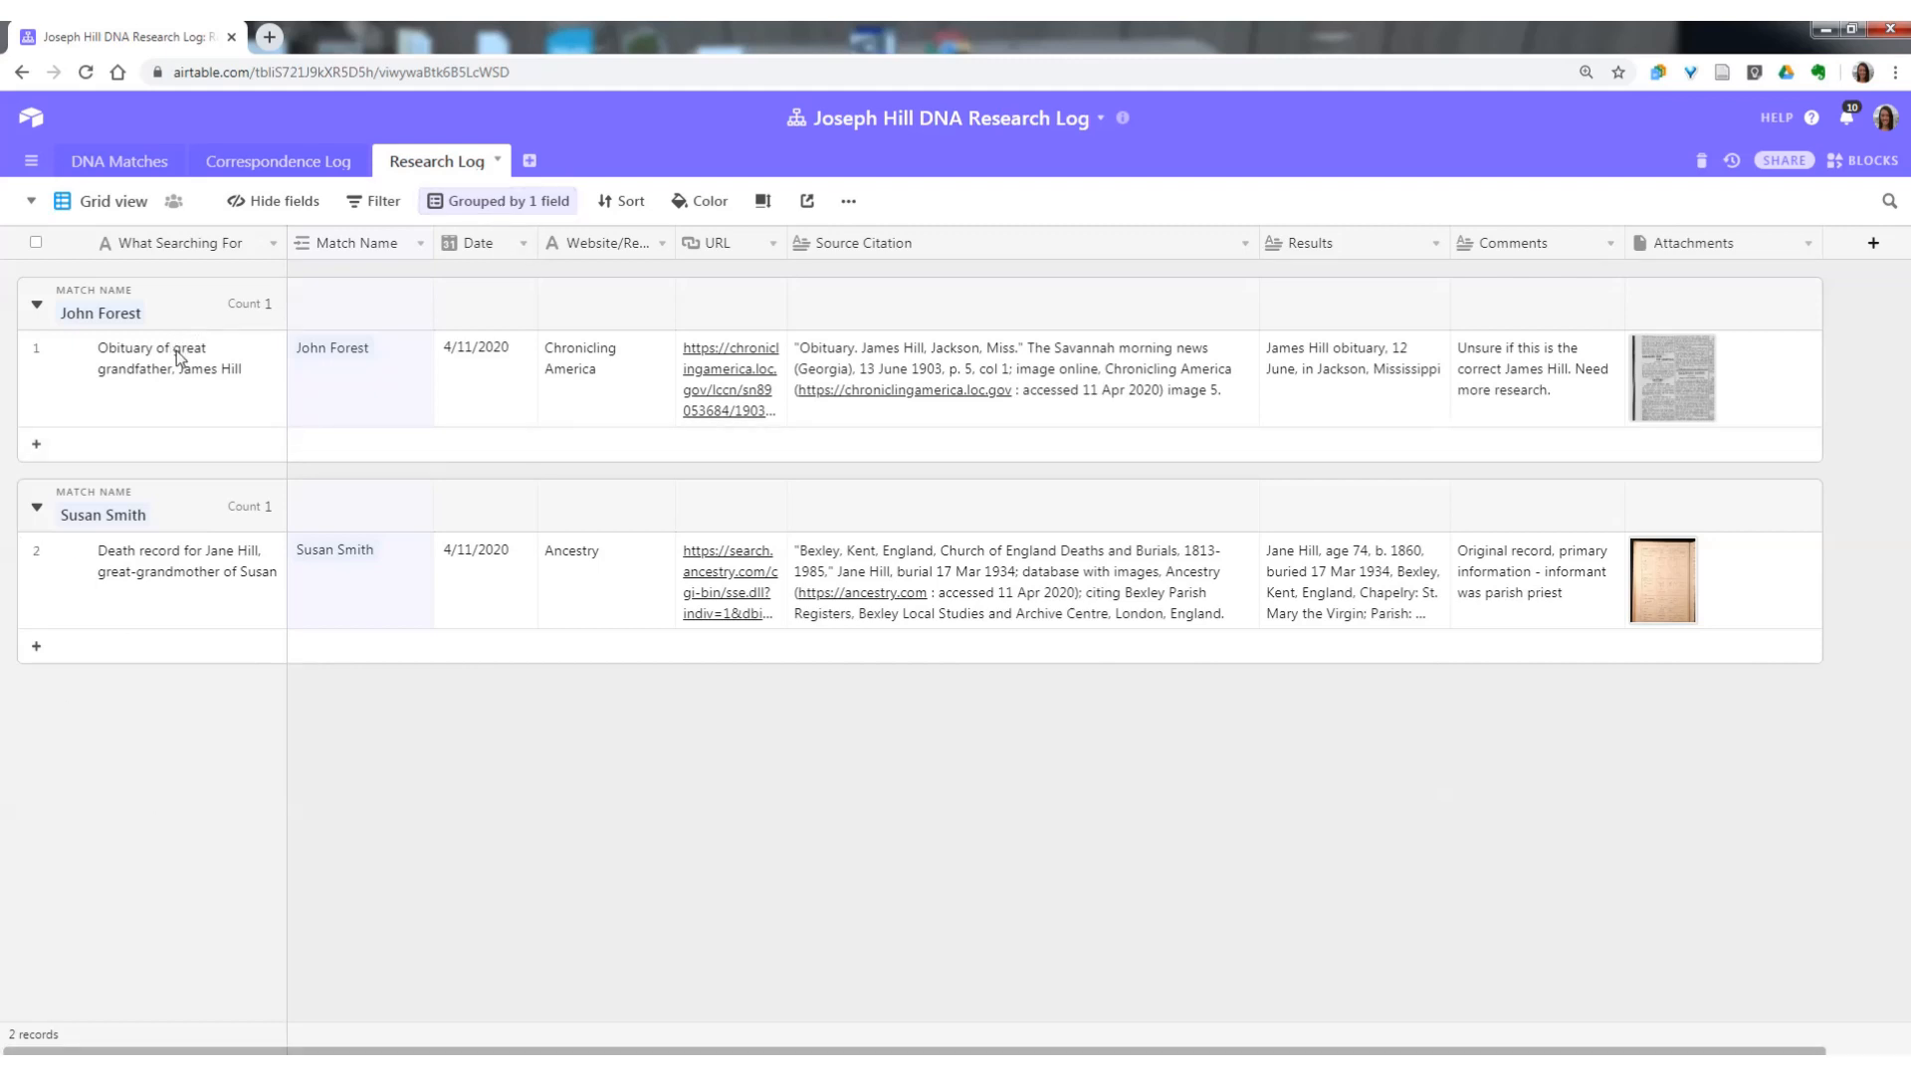
click(34, 653)
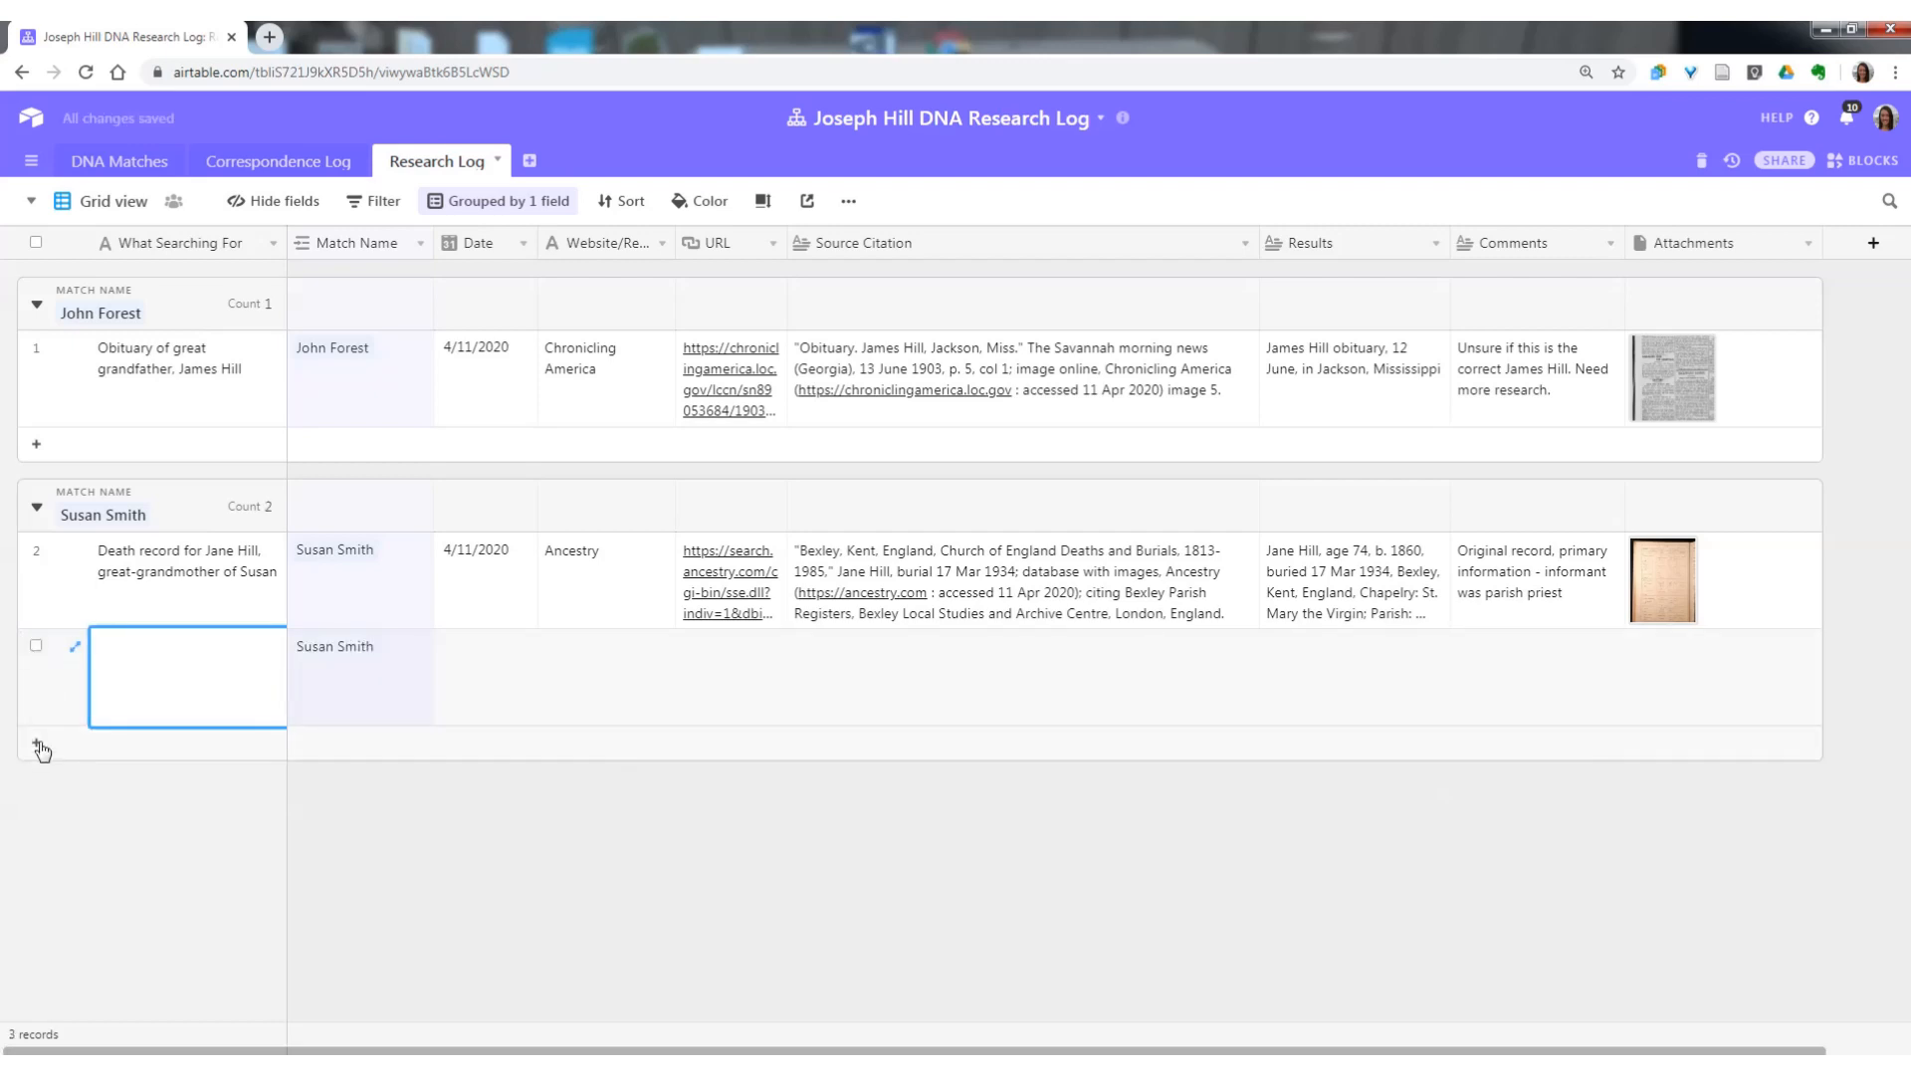
click(357, 665)
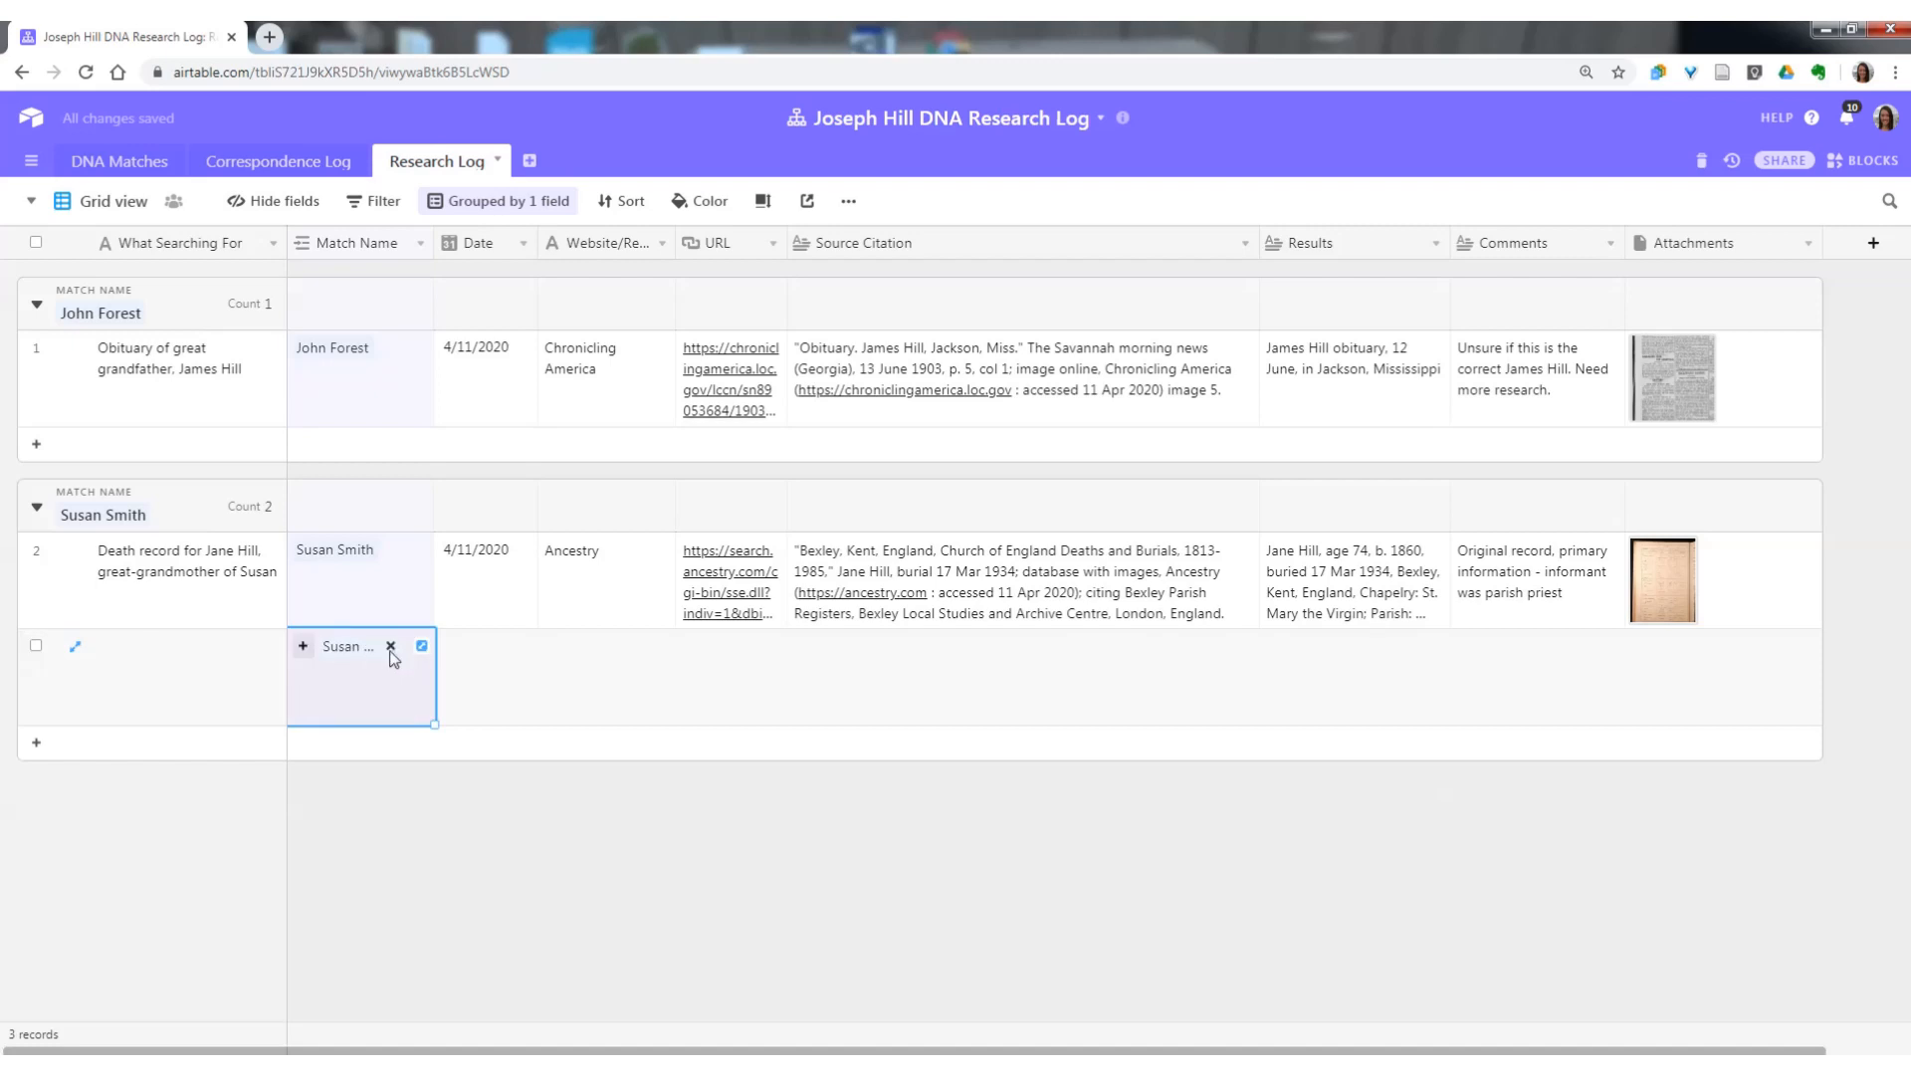
click(391, 647)
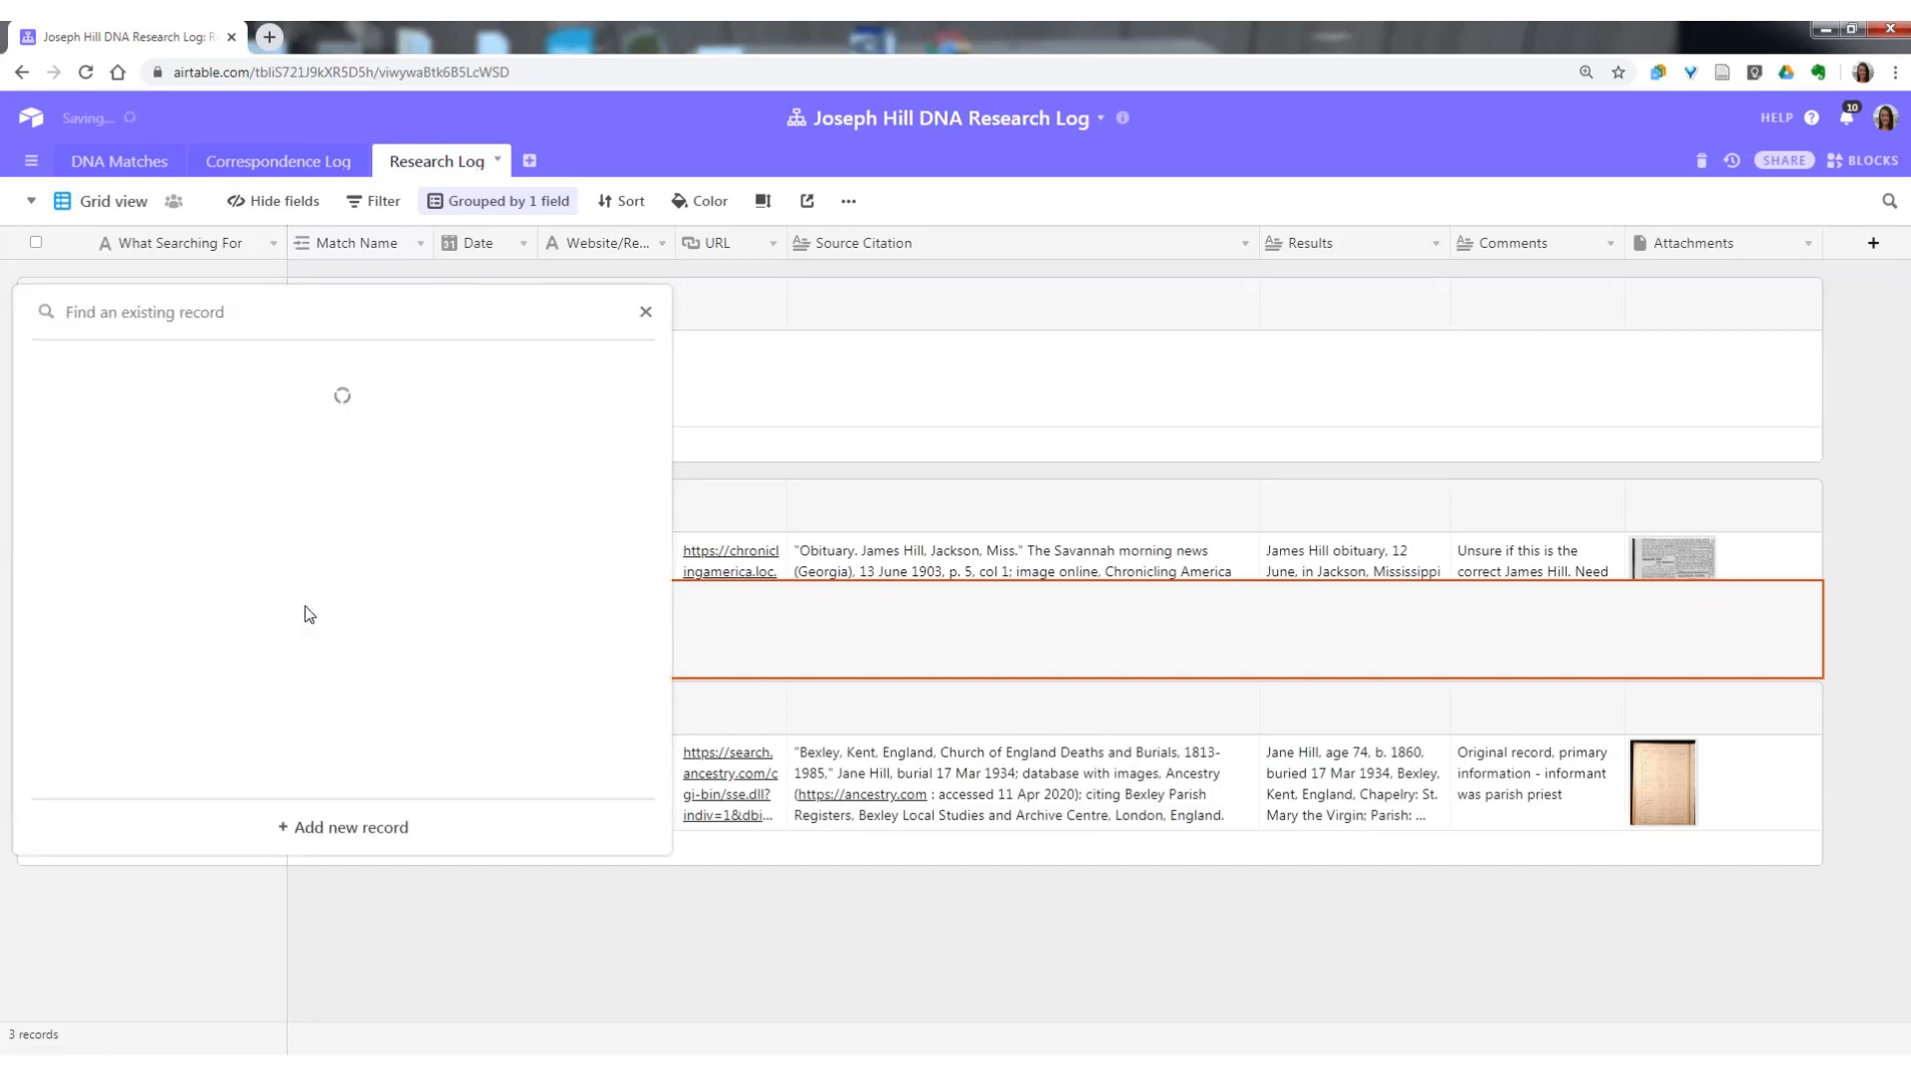
click(107, 573)
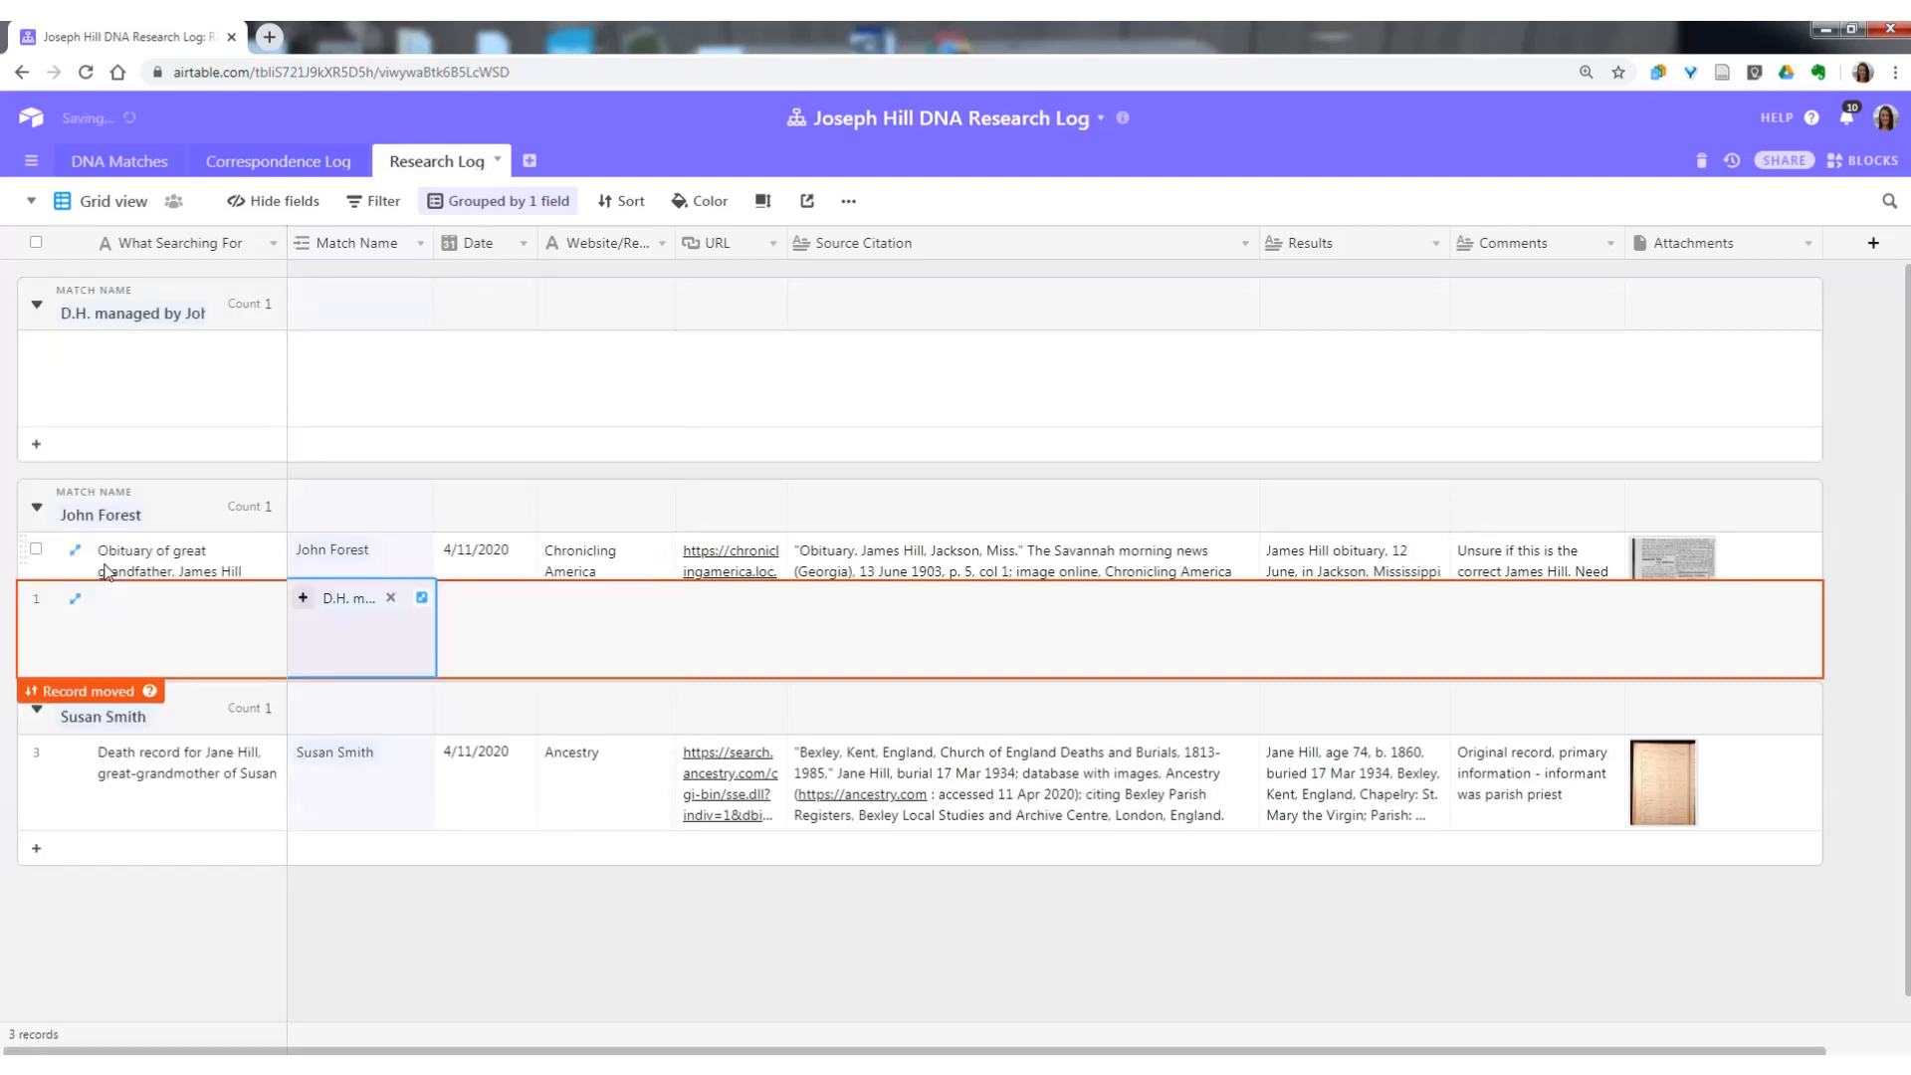
click(196, 930)
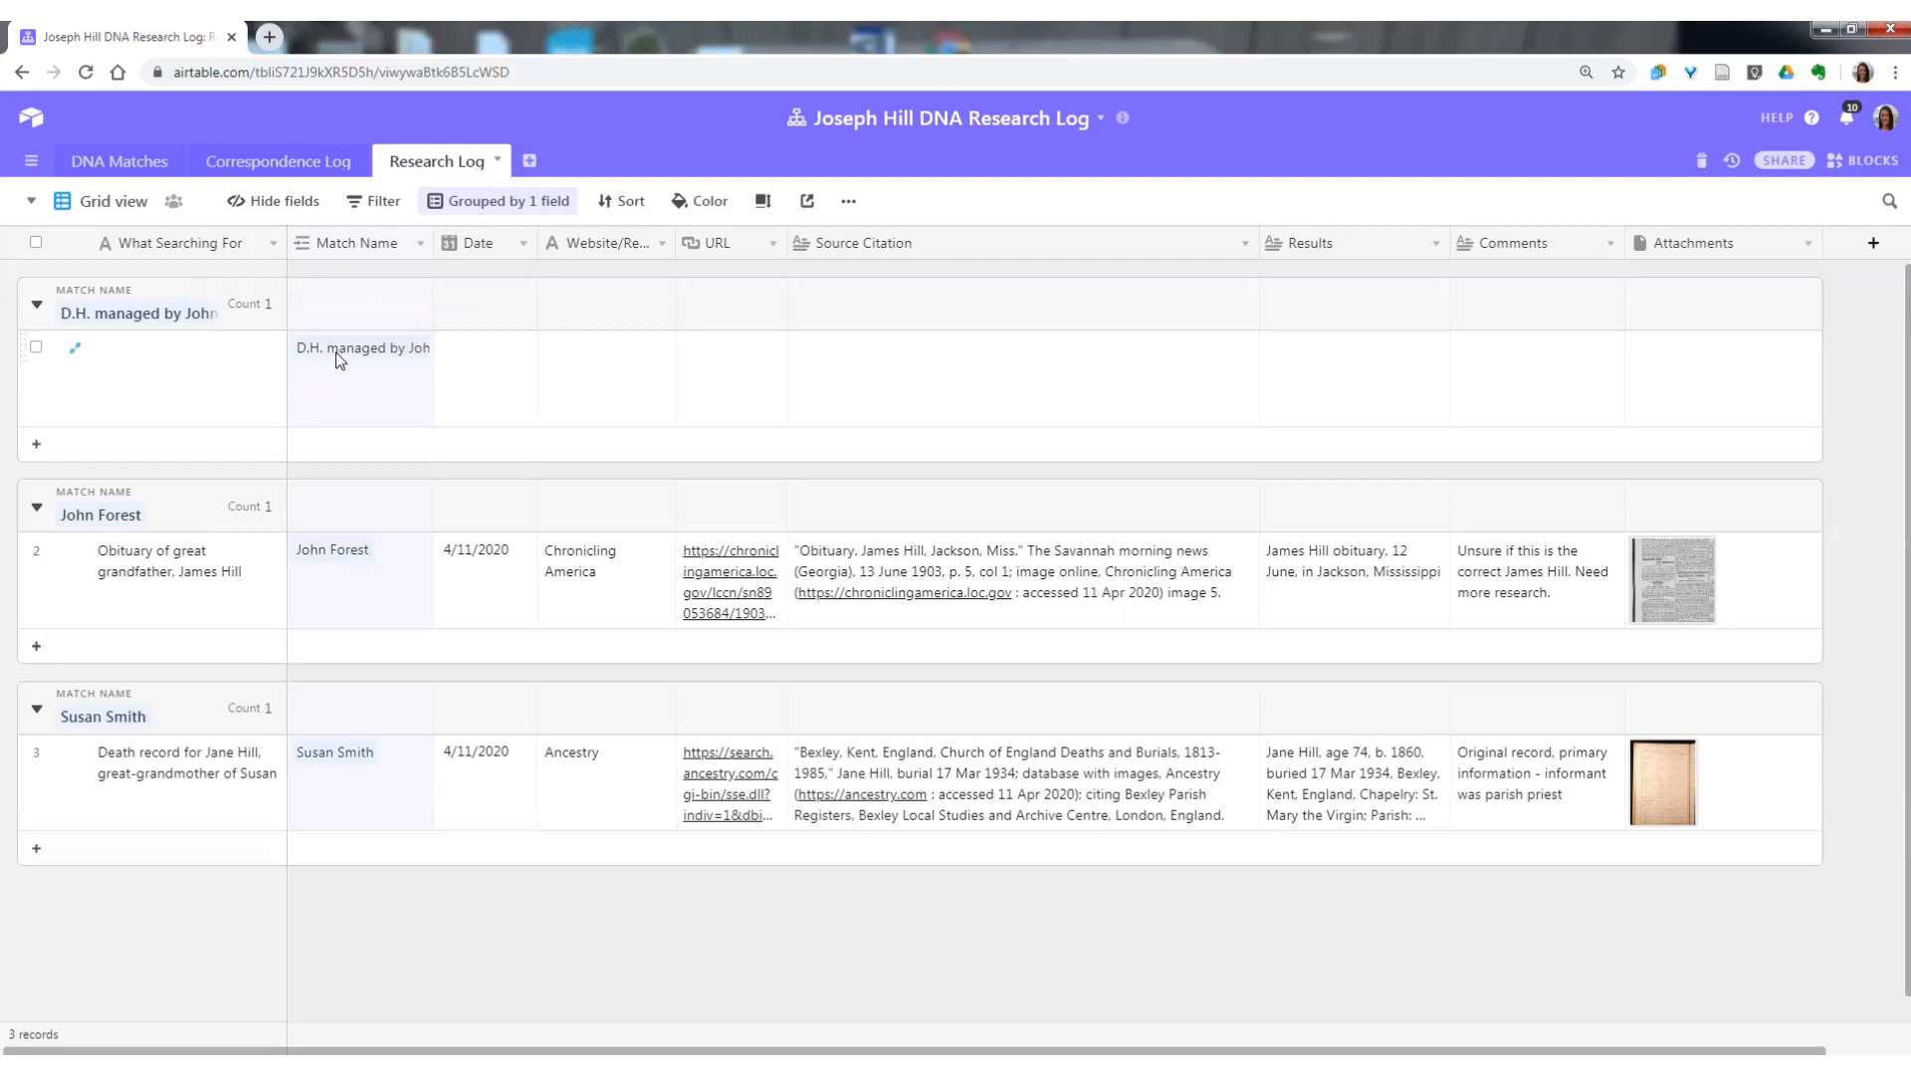
Enter "Grandparents' names" as What Searching For in the D.H. research record.
click(130, 407)
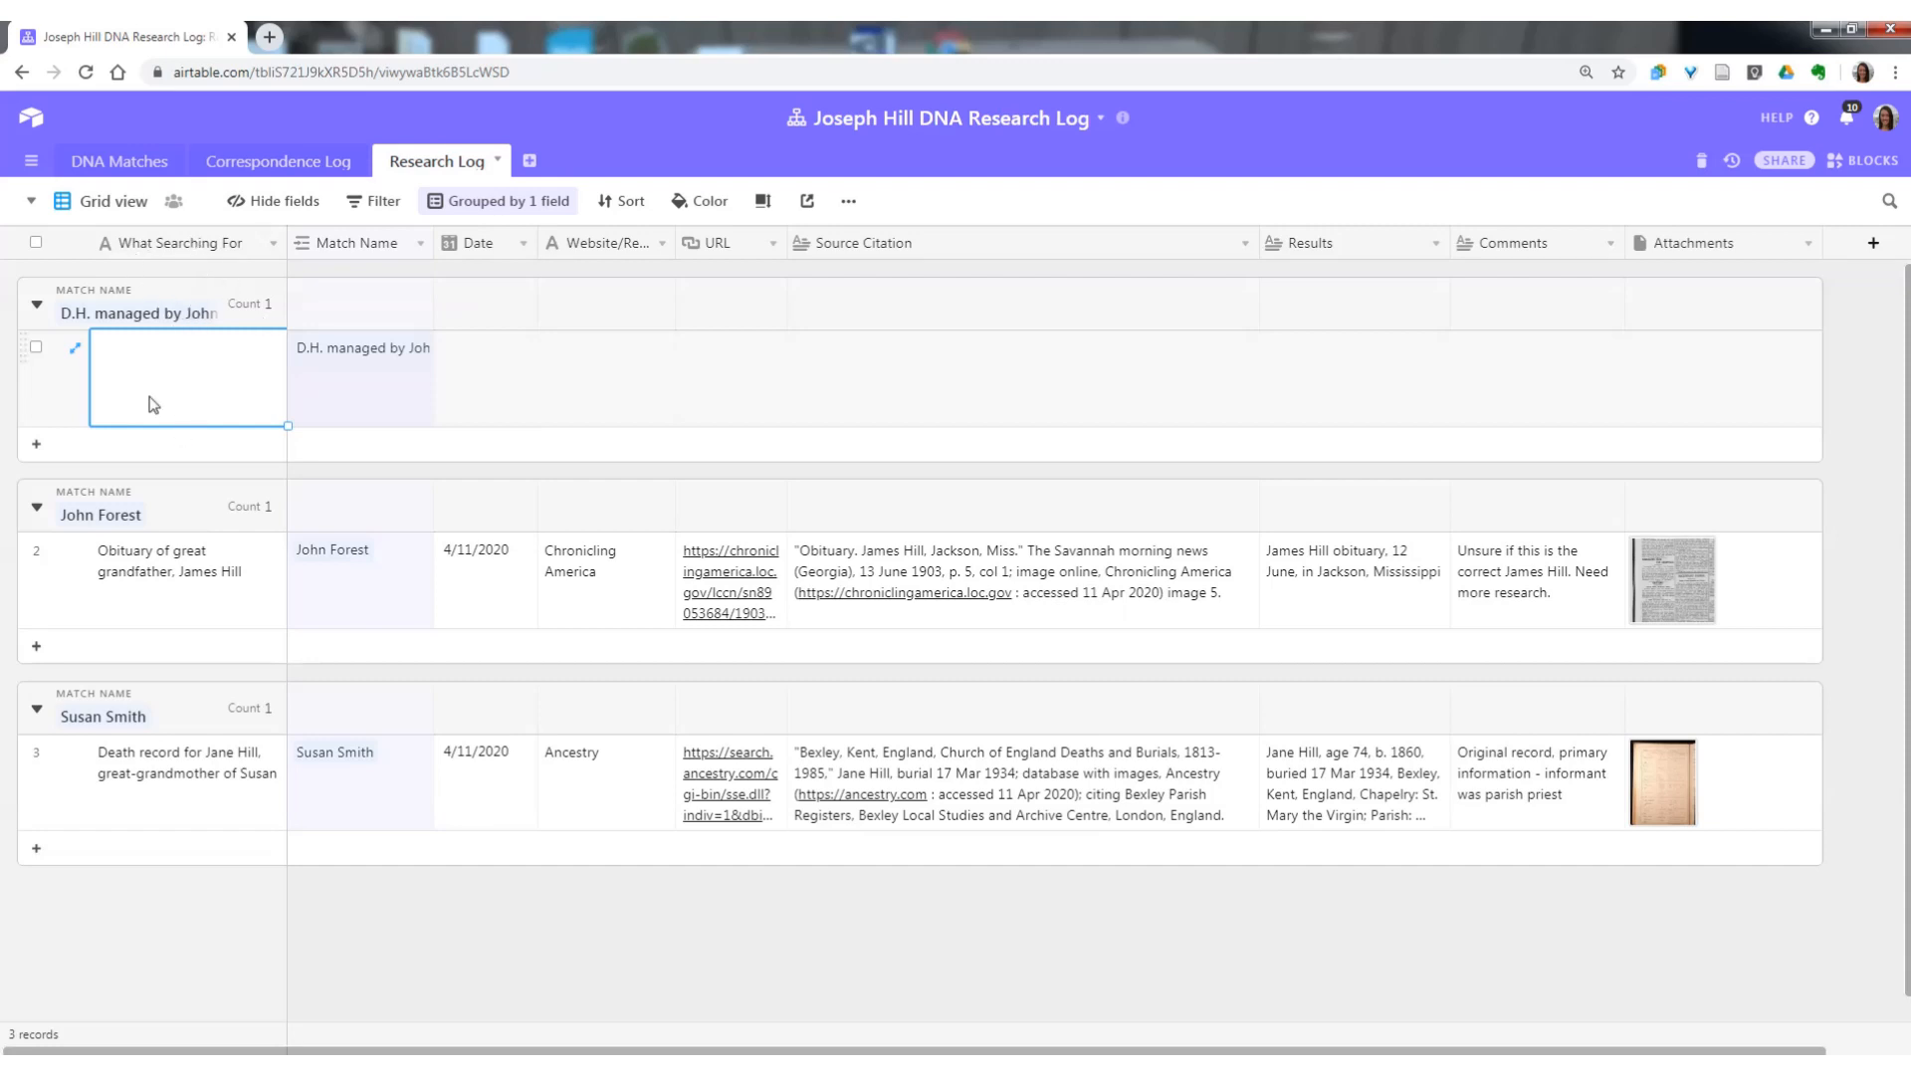
text(Grandpar)
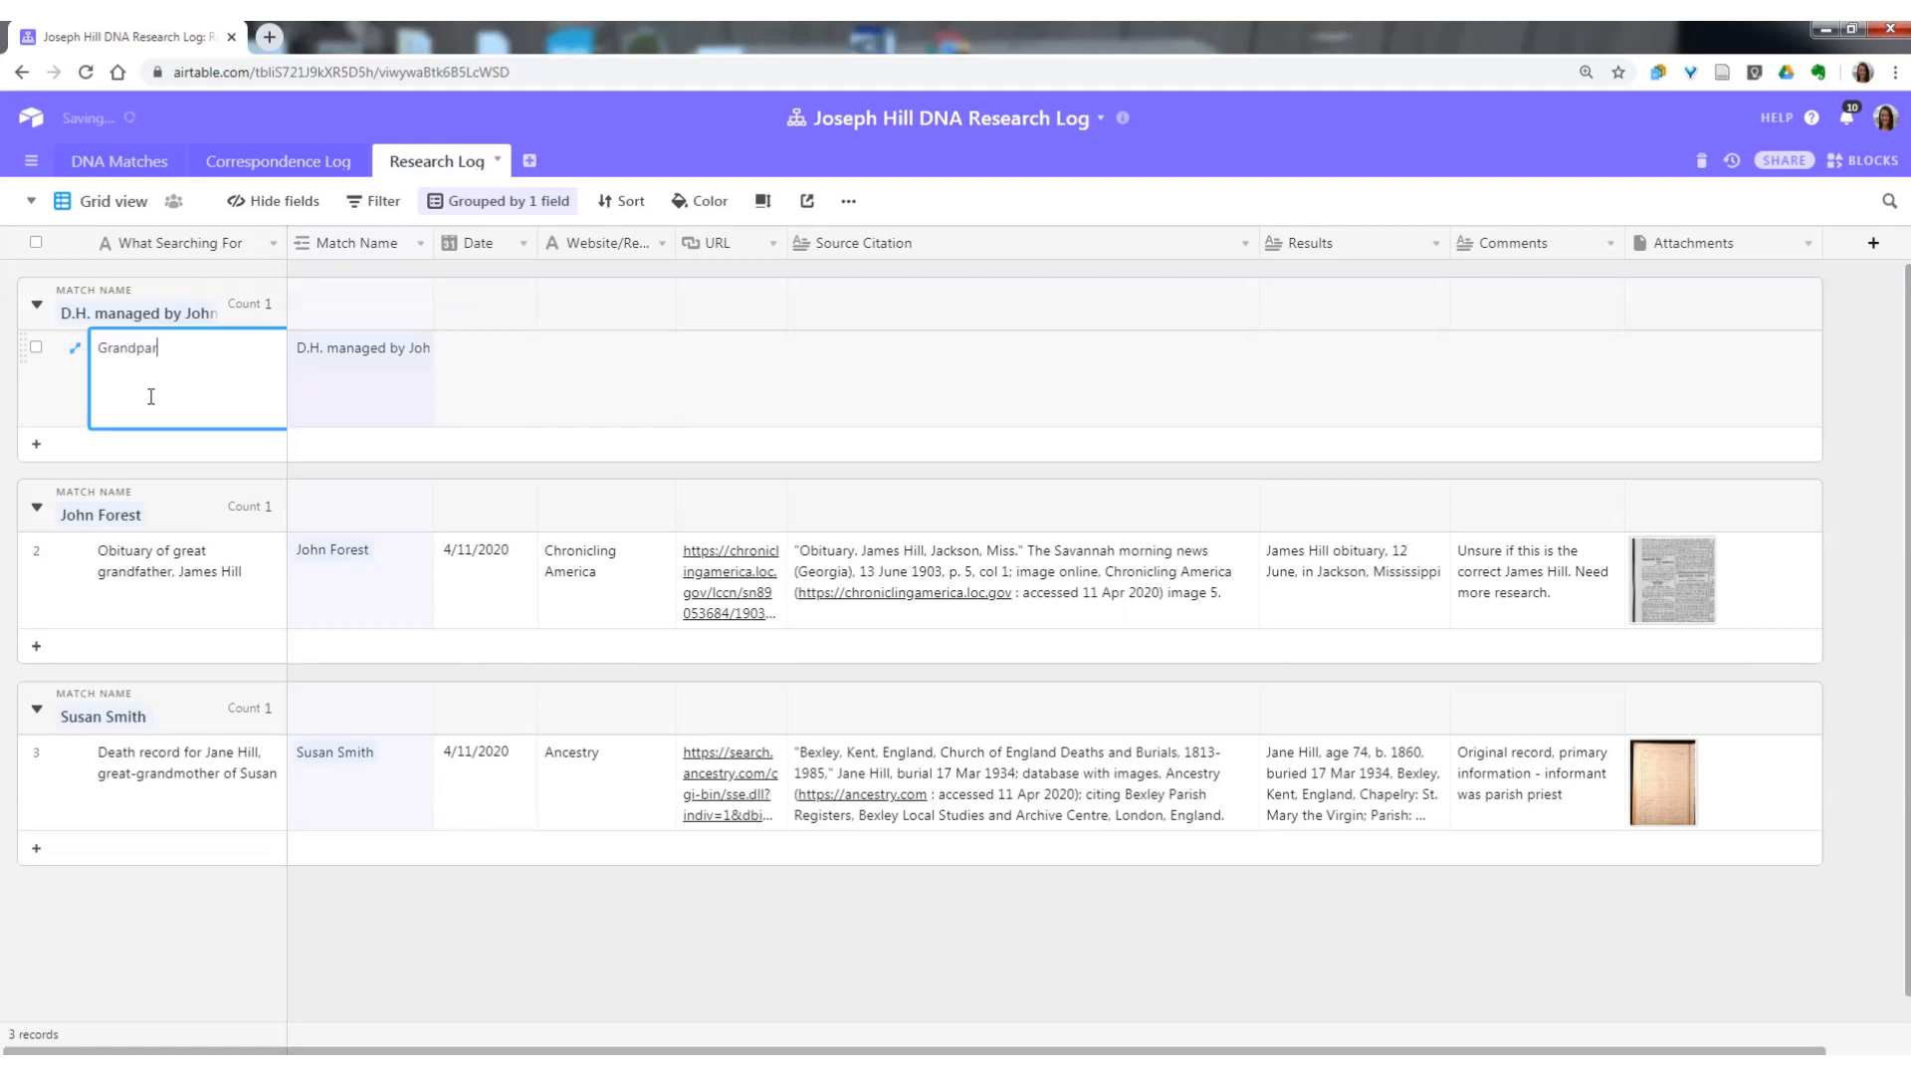
text(ents' names)
key(Tab)
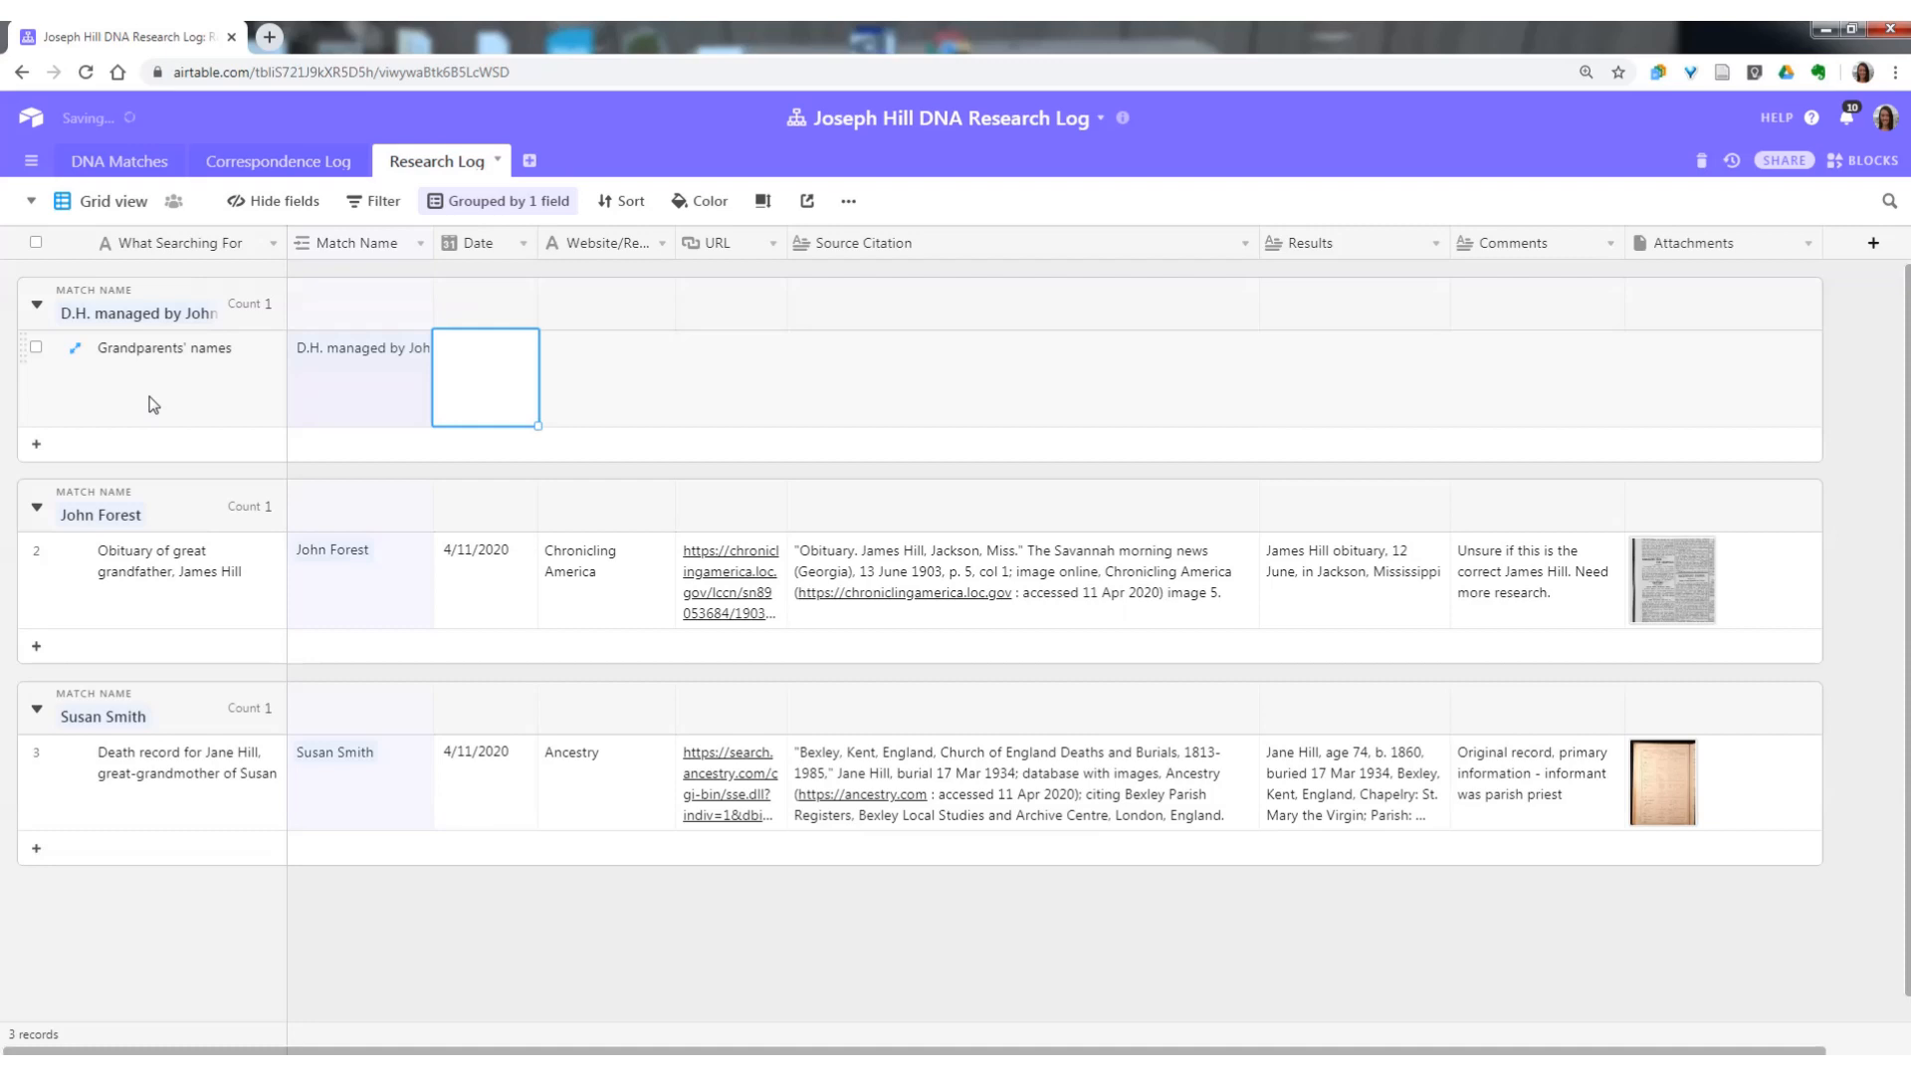
Reword the D.H. record's What Searching For to "mother's parents' names - " followed by the mother's full name.
click(153, 404)
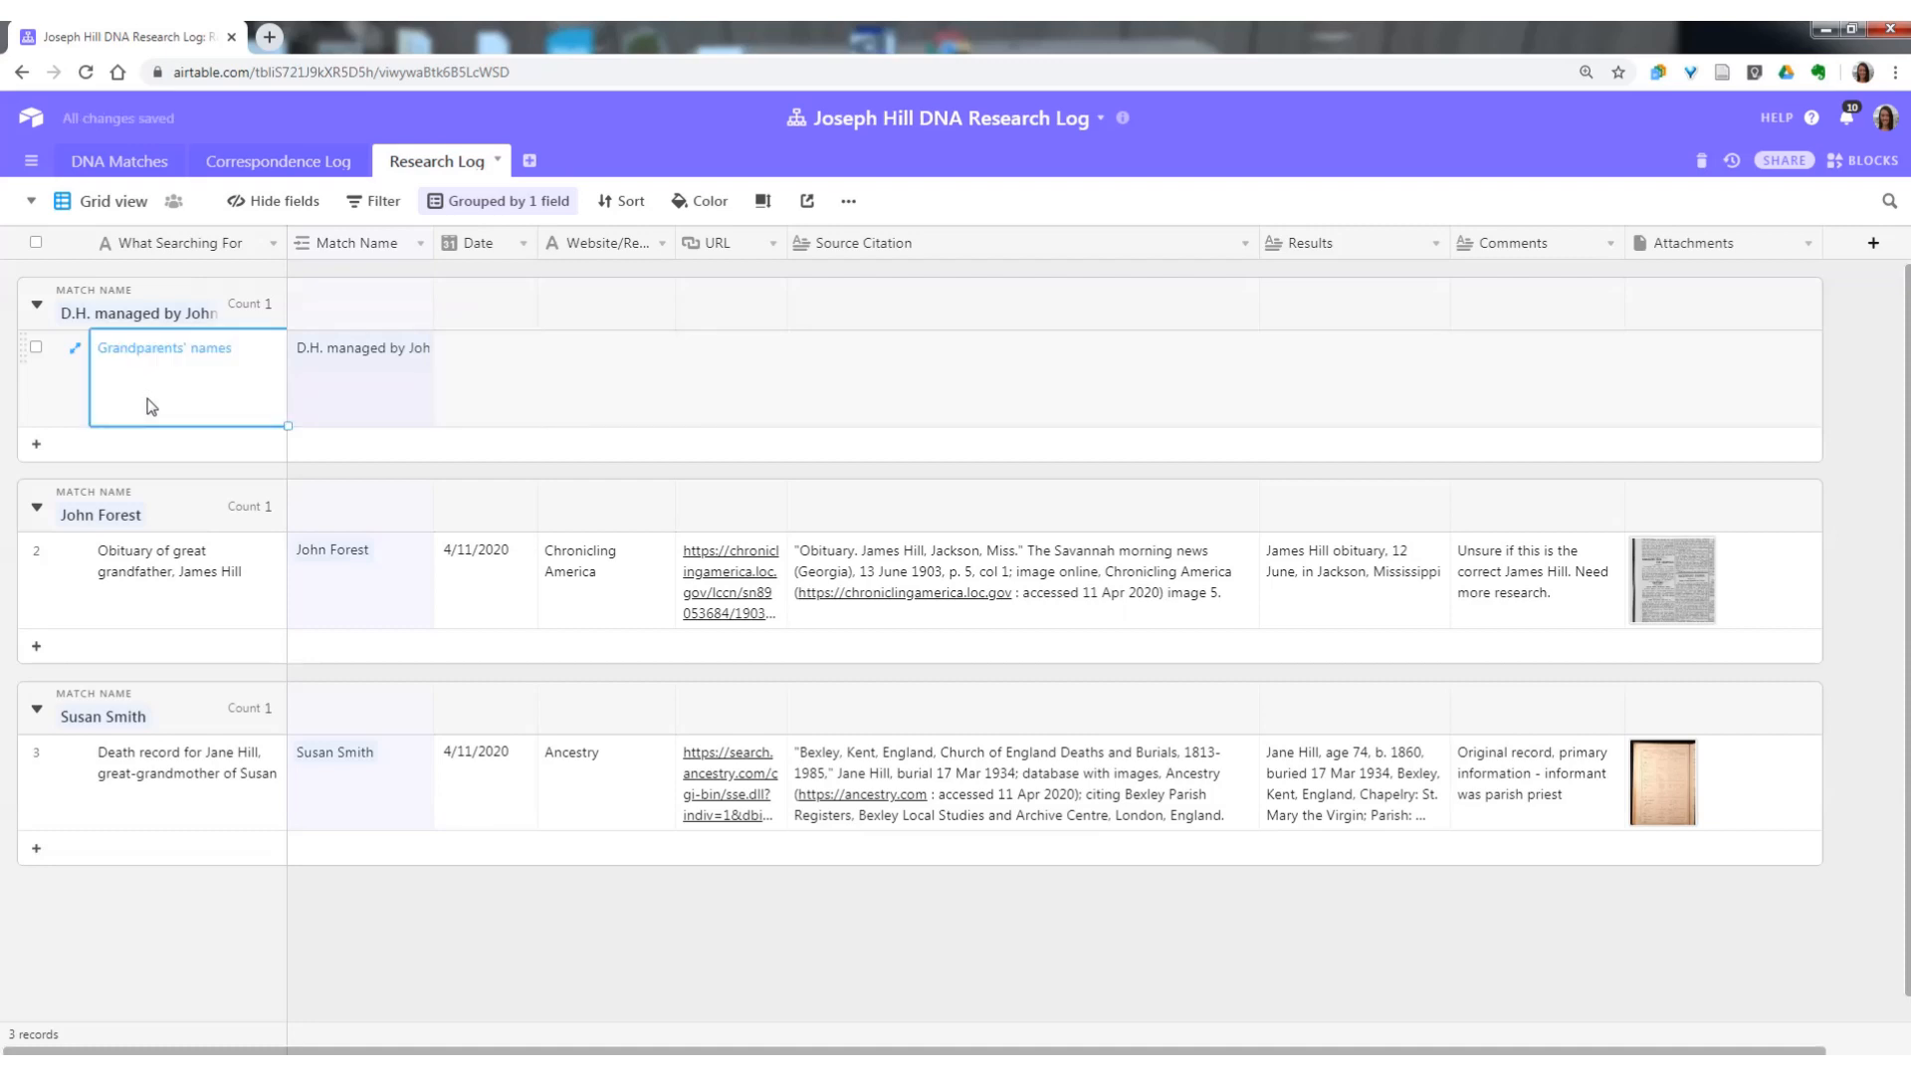
click(142, 364)
double_click(141, 356)
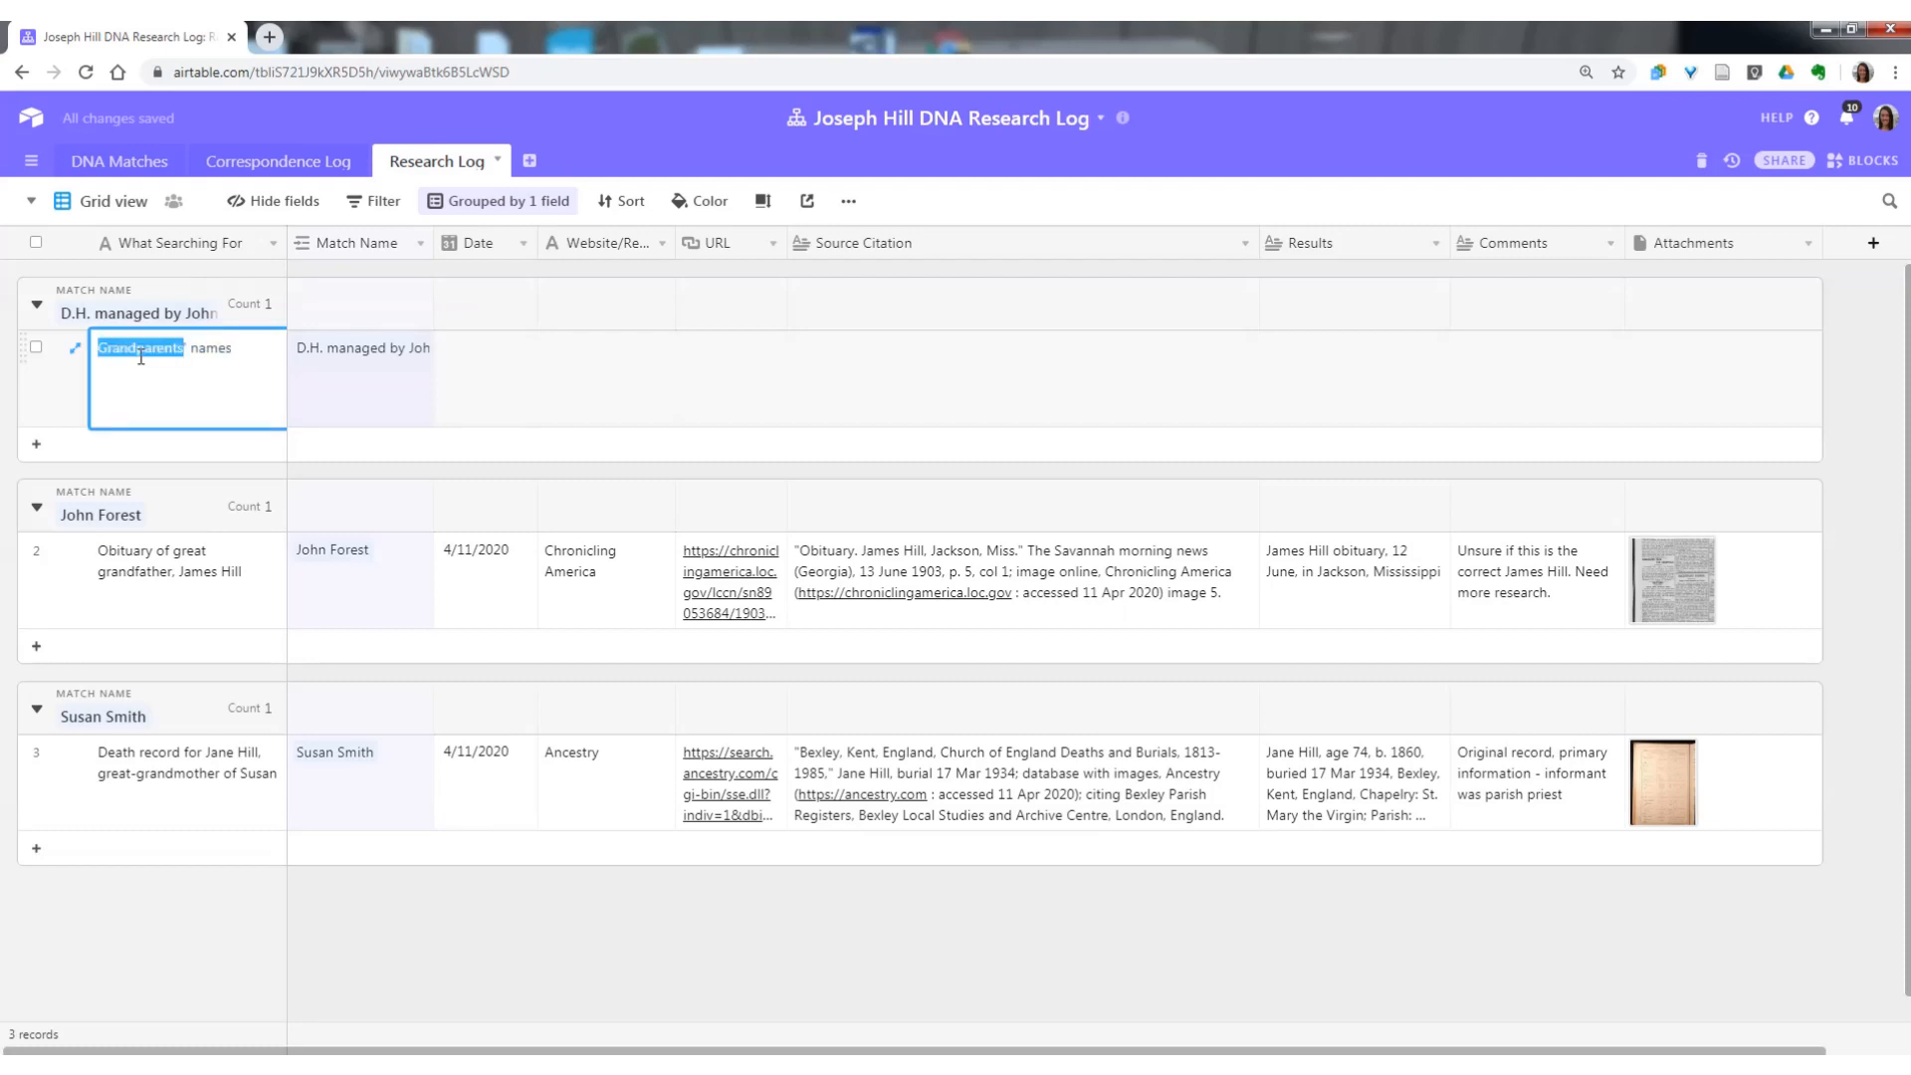
text(mother's)
text( parents')
text( names - )
key(Tab)
key(Tab)
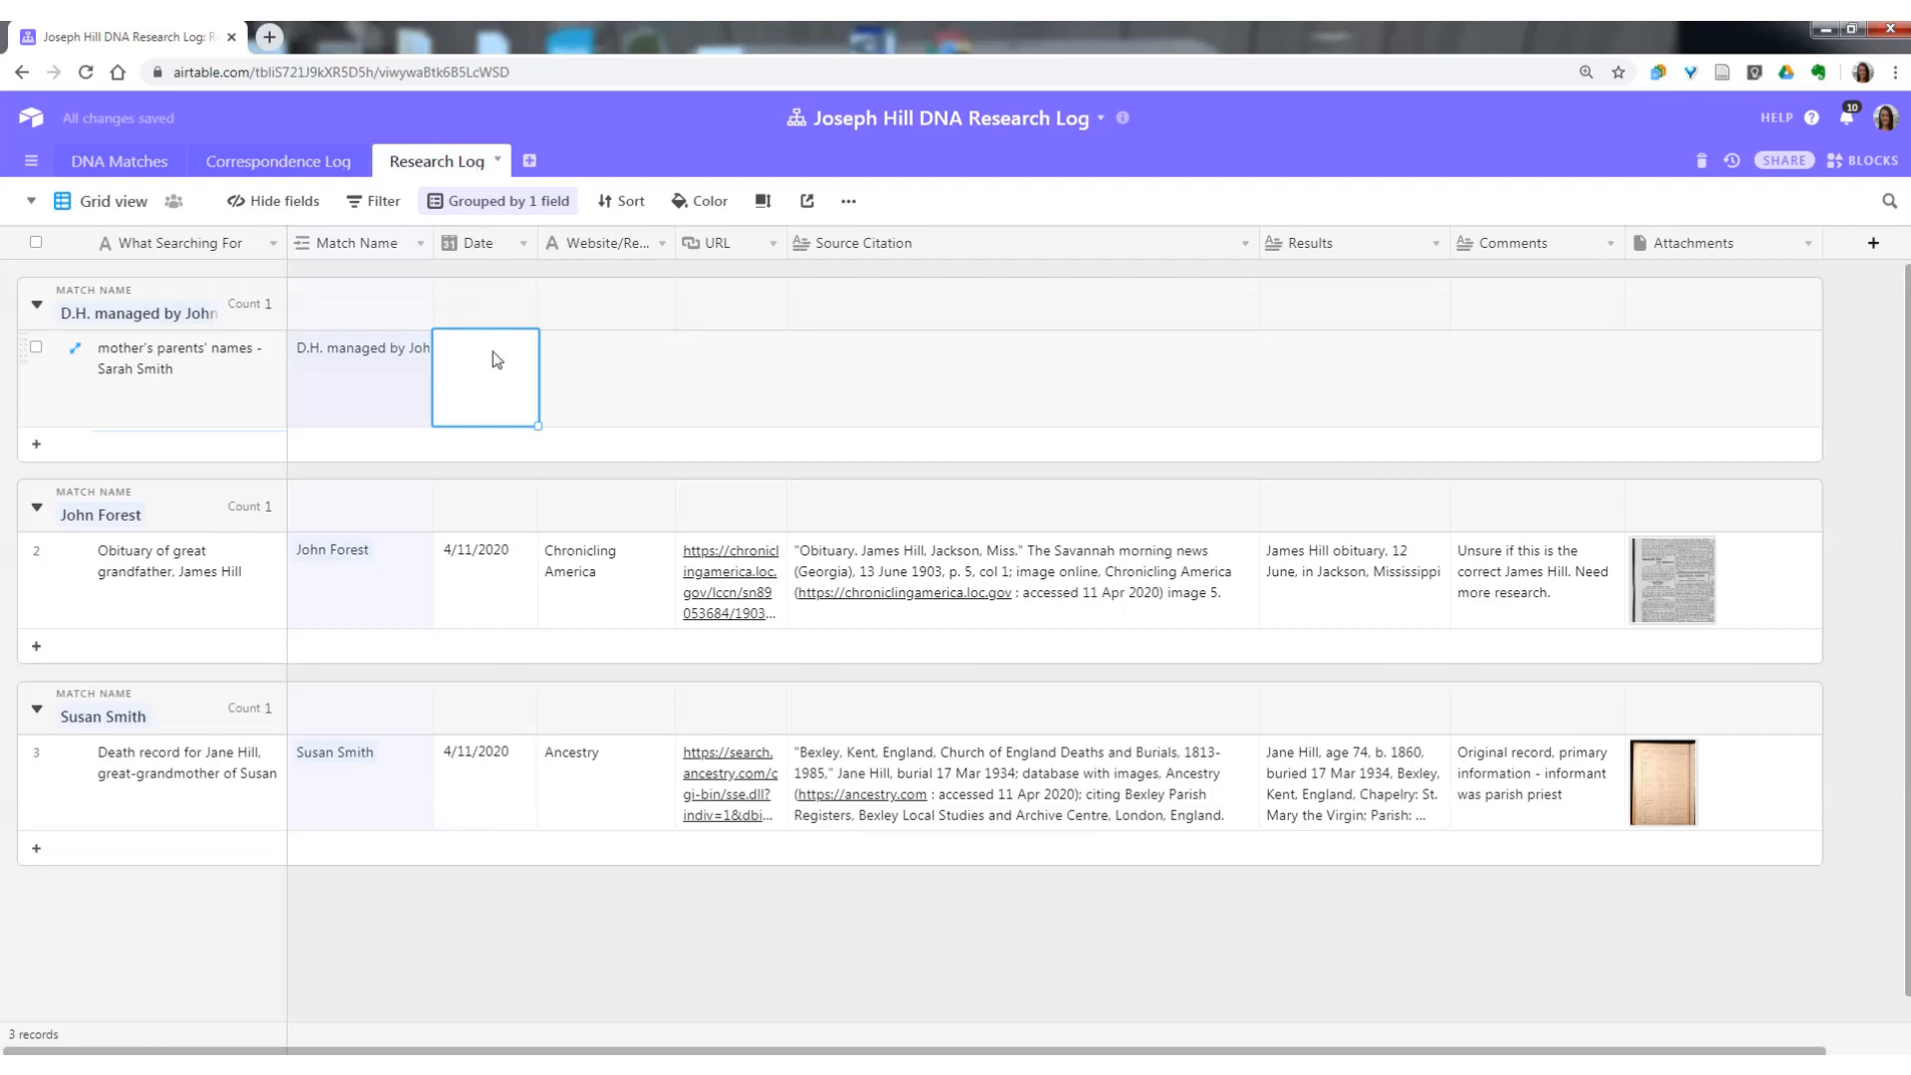
Date the D.H. mother's parents research record 5/11/2020 and set its website to FamilySearch.
text(5/11/2020)
key(Tab)
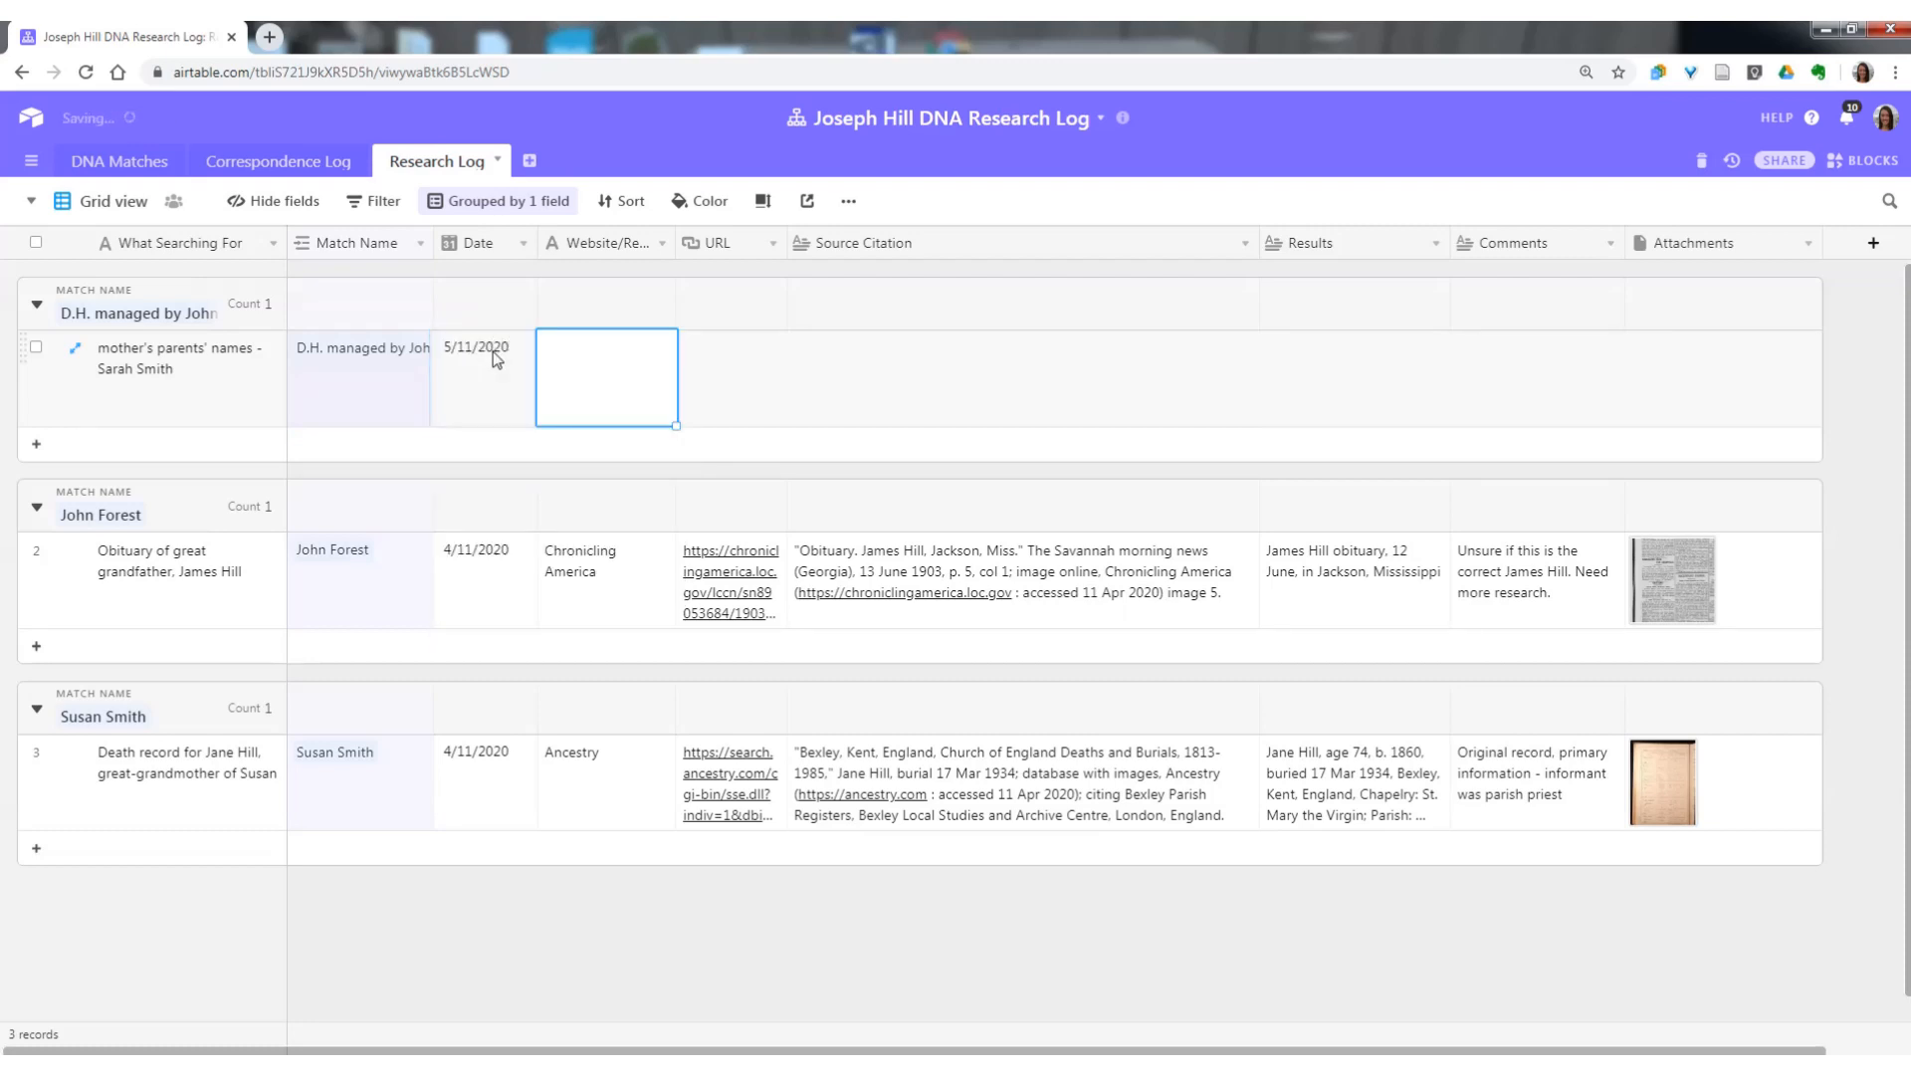
text(FamilySearch)
key(Tab)
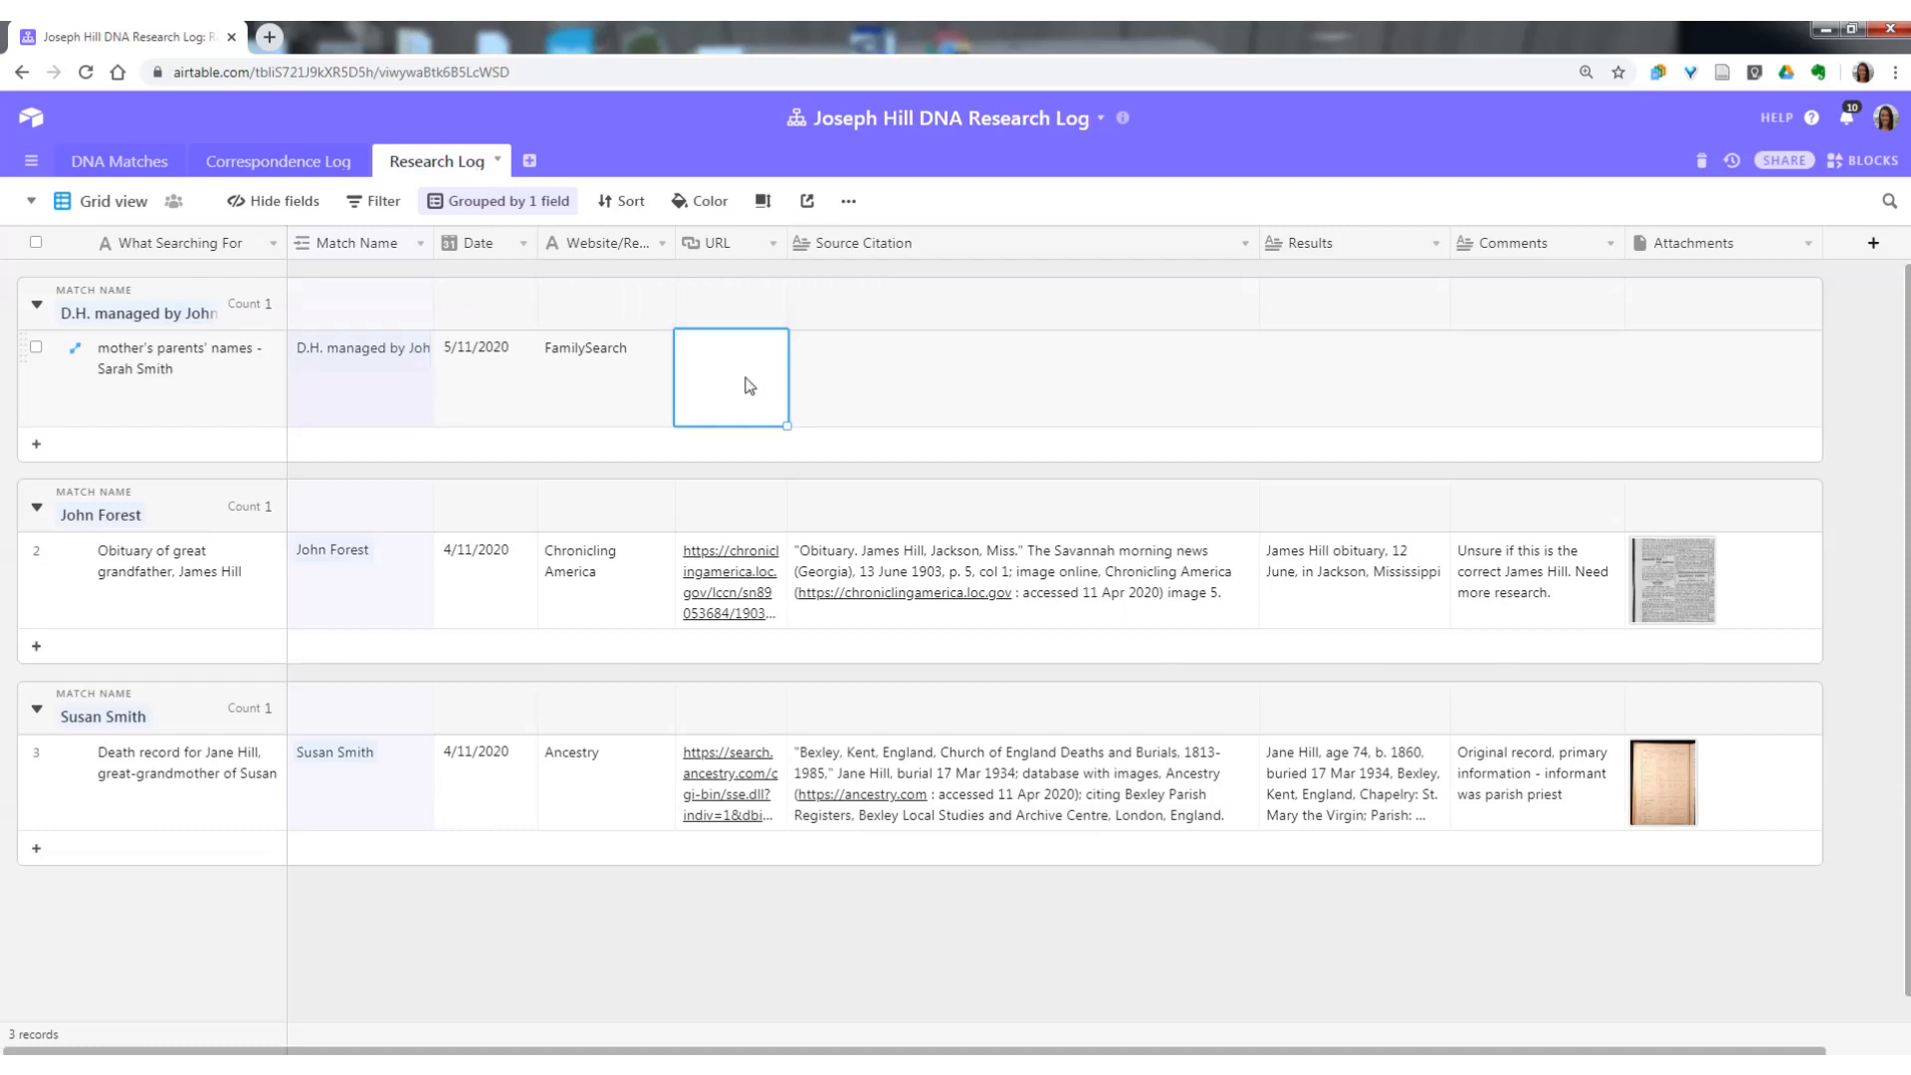
Write in the FamilySearch record's Results who the mother's parents were, giving both parents' full names.
click(903, 366)
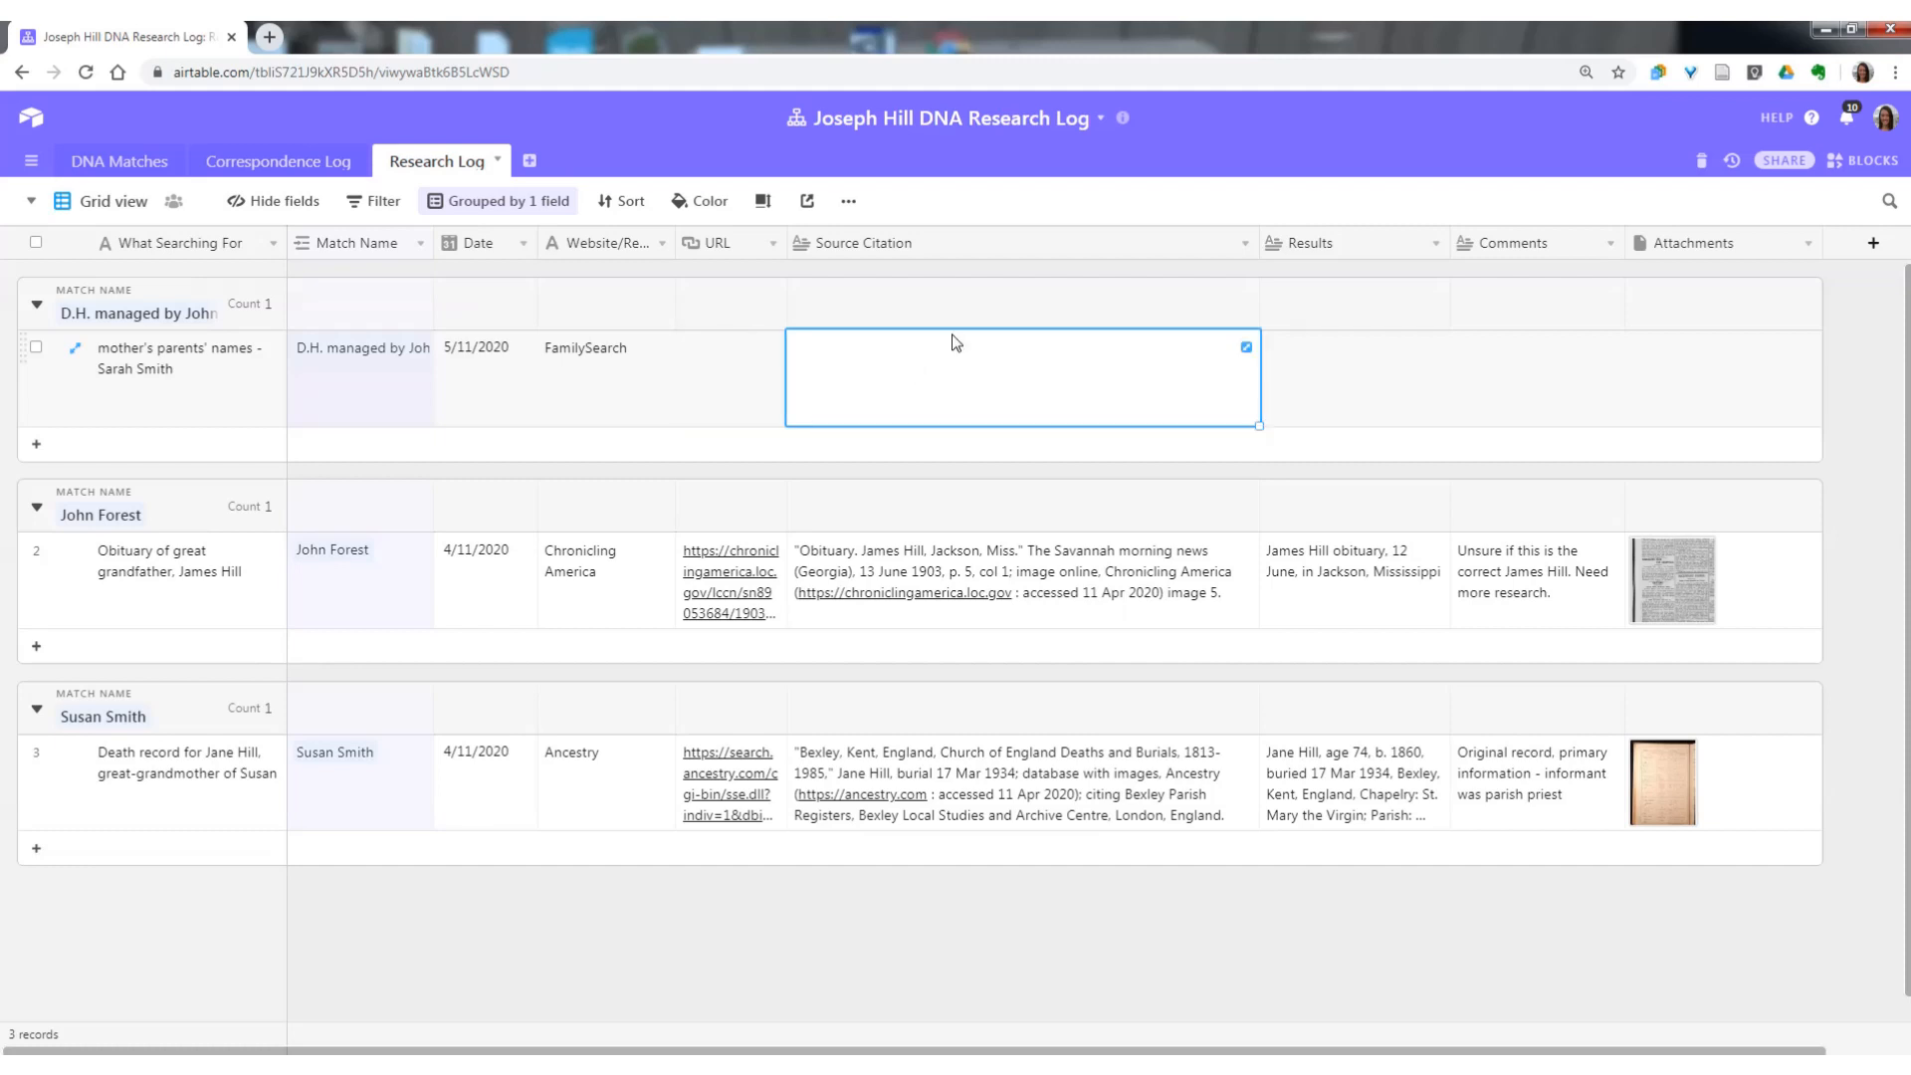
click(1380, 395)
double_click(1379, 395)
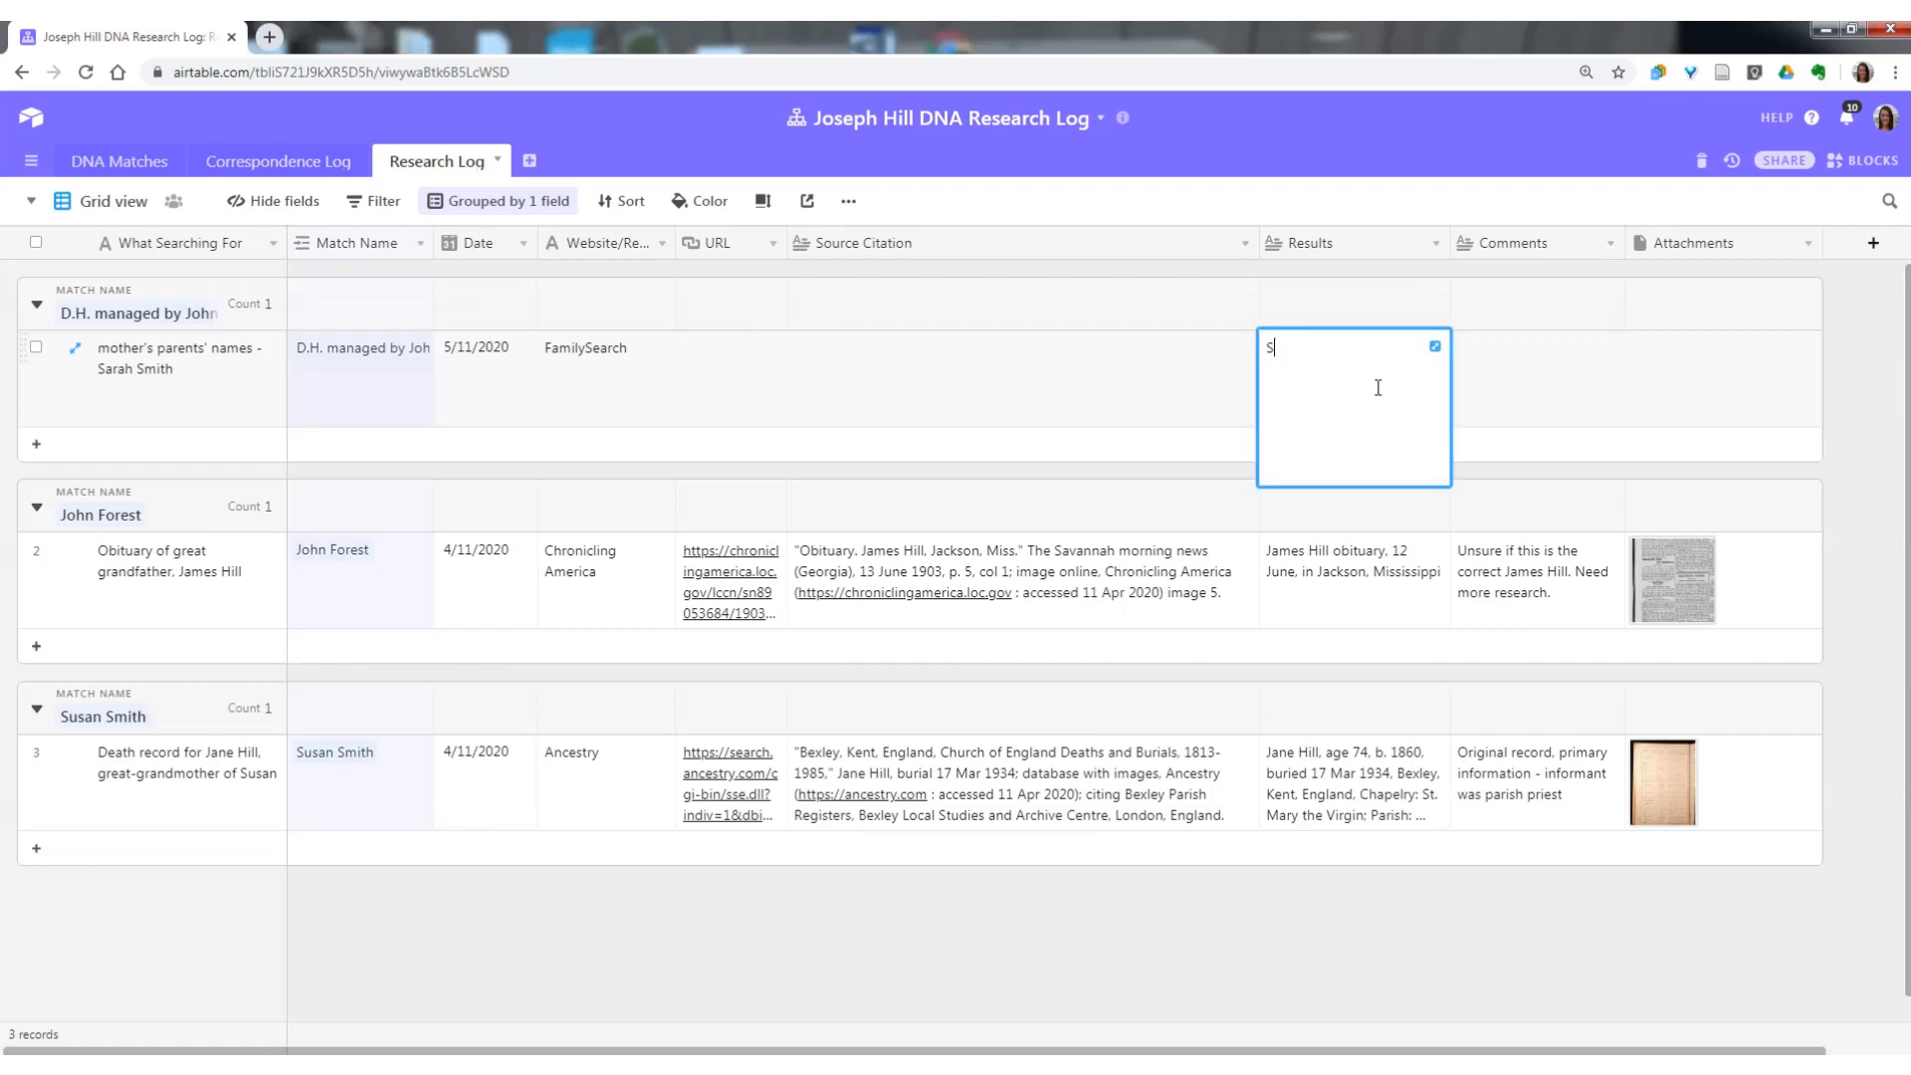
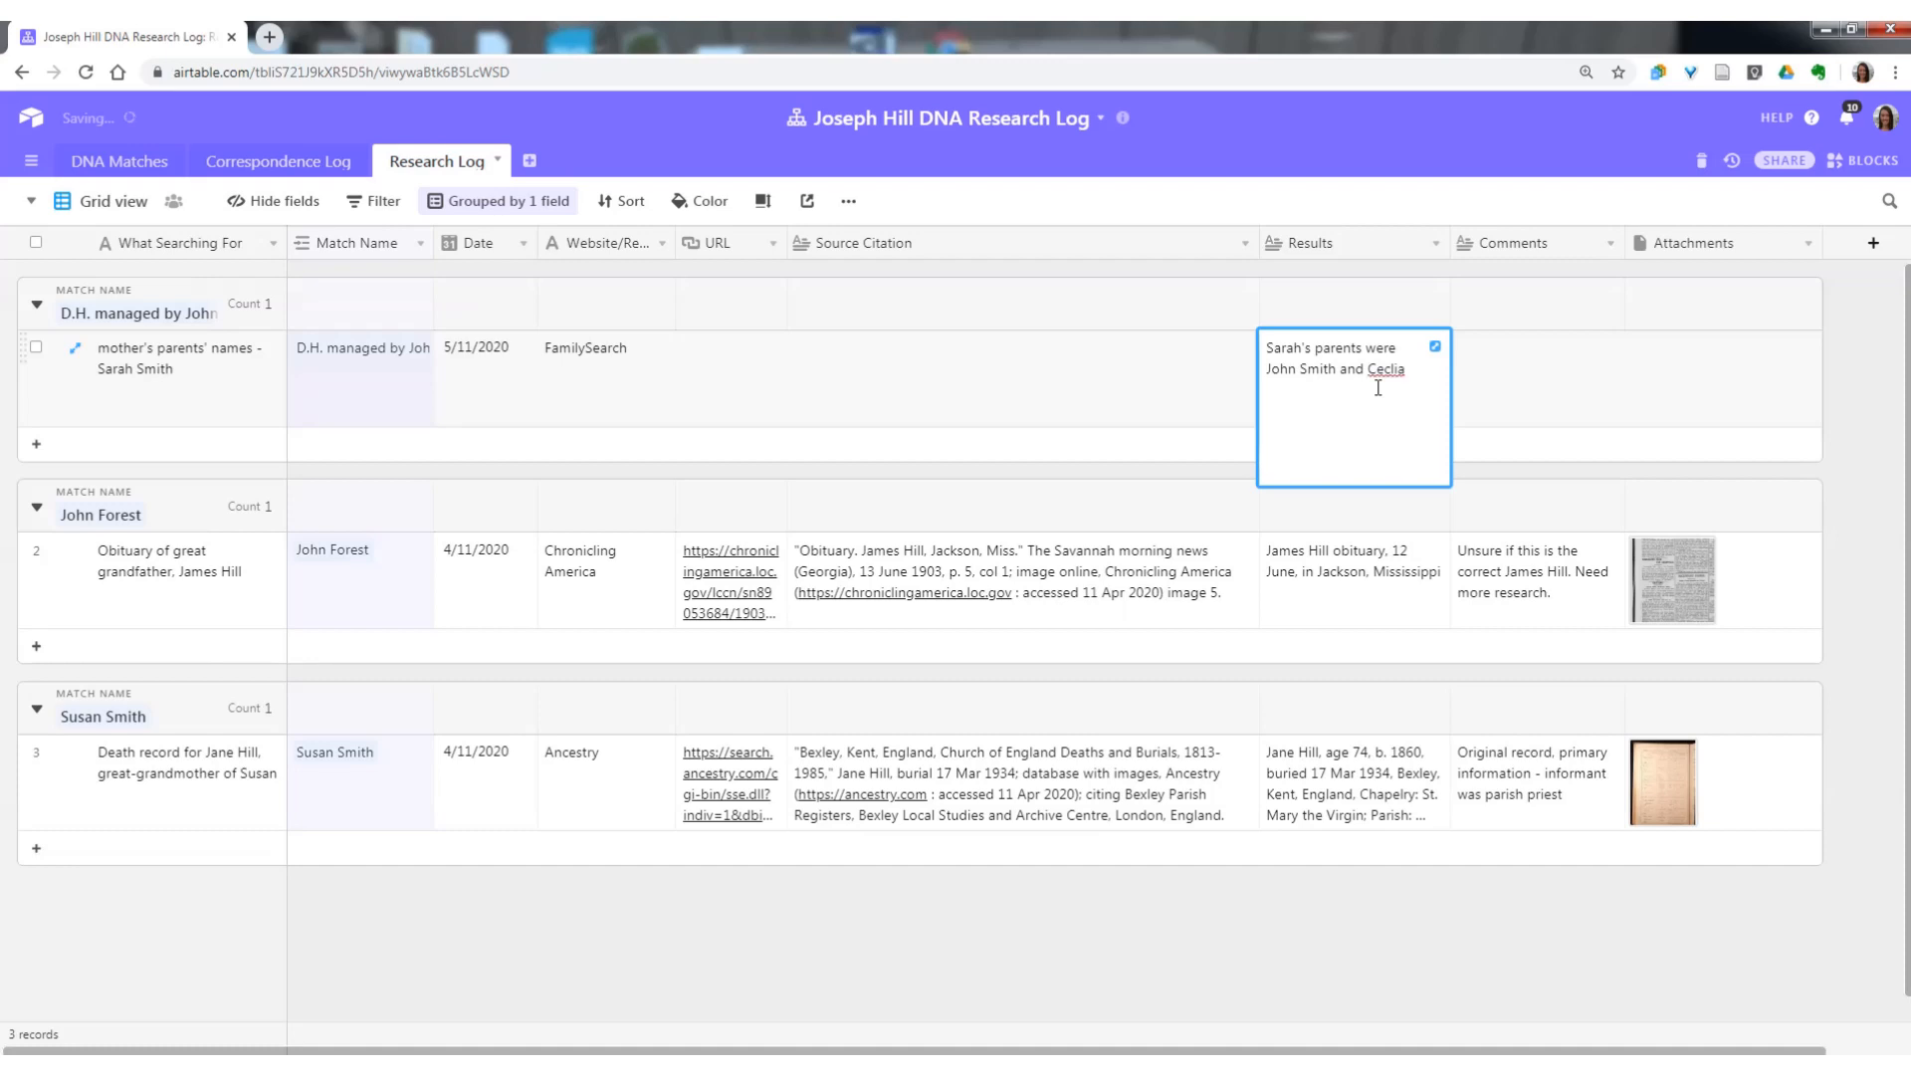
key(Tab)
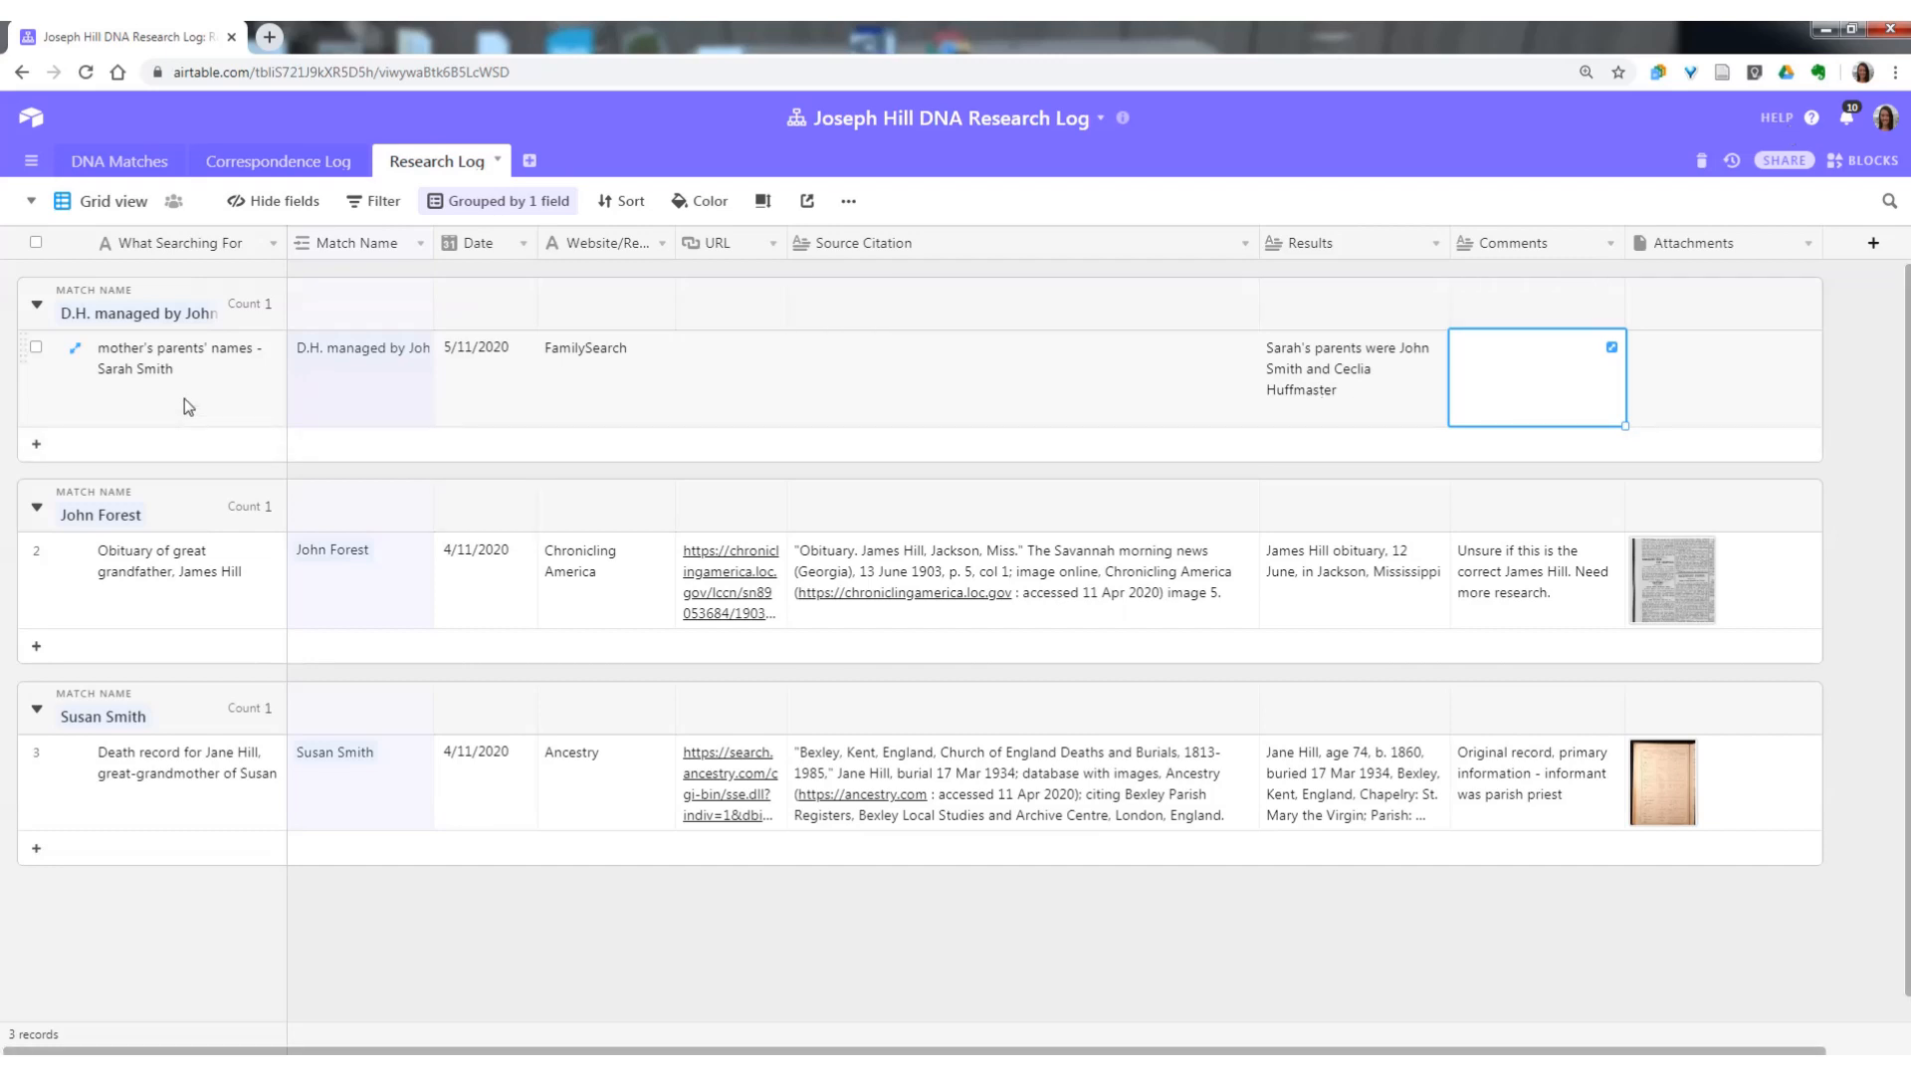
Add a second research record in the D.H. group with "Quick Tree for D.H." as What Searching For.
click(36, 448)
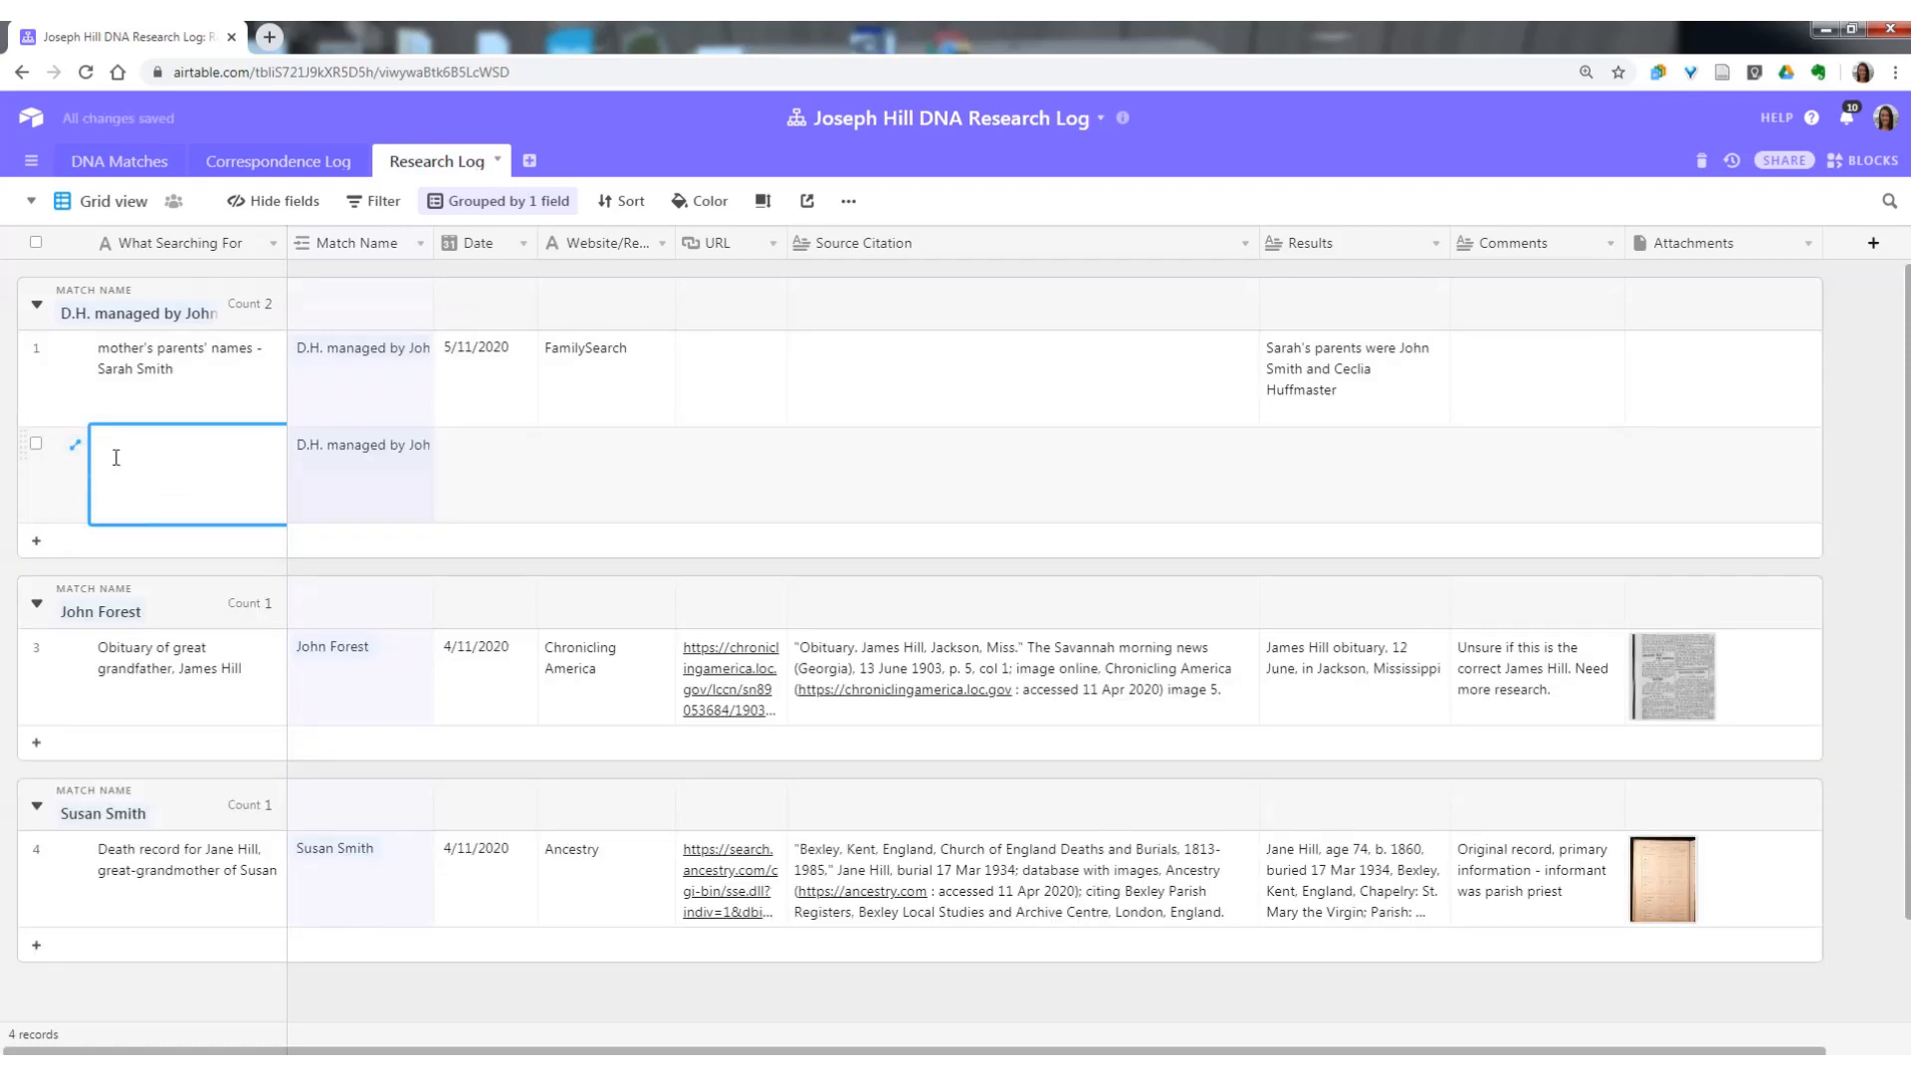
text(Quick Tree for D.H.)
key(Tab)
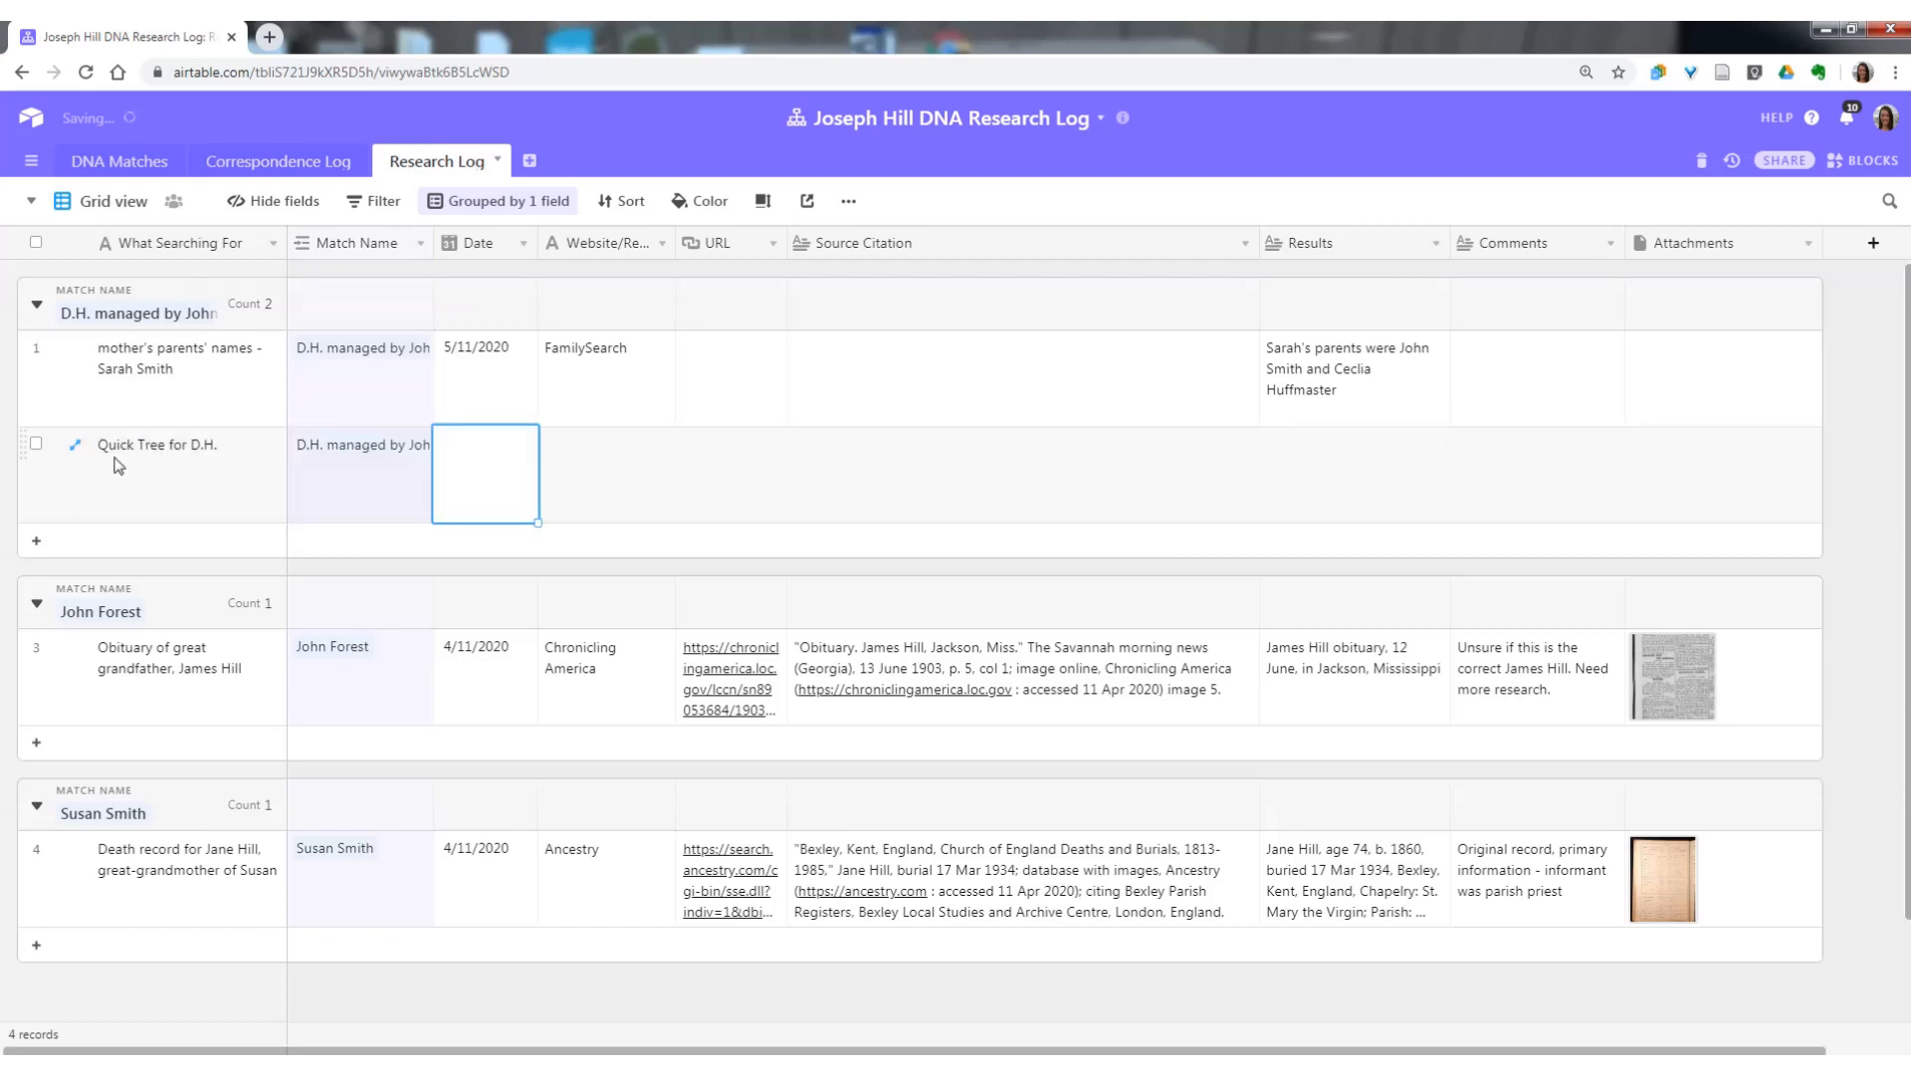
Date the Quick Tree record 5/11/2020 and set its website to Ancestry.
text(5/11/2020)
key(Tab)
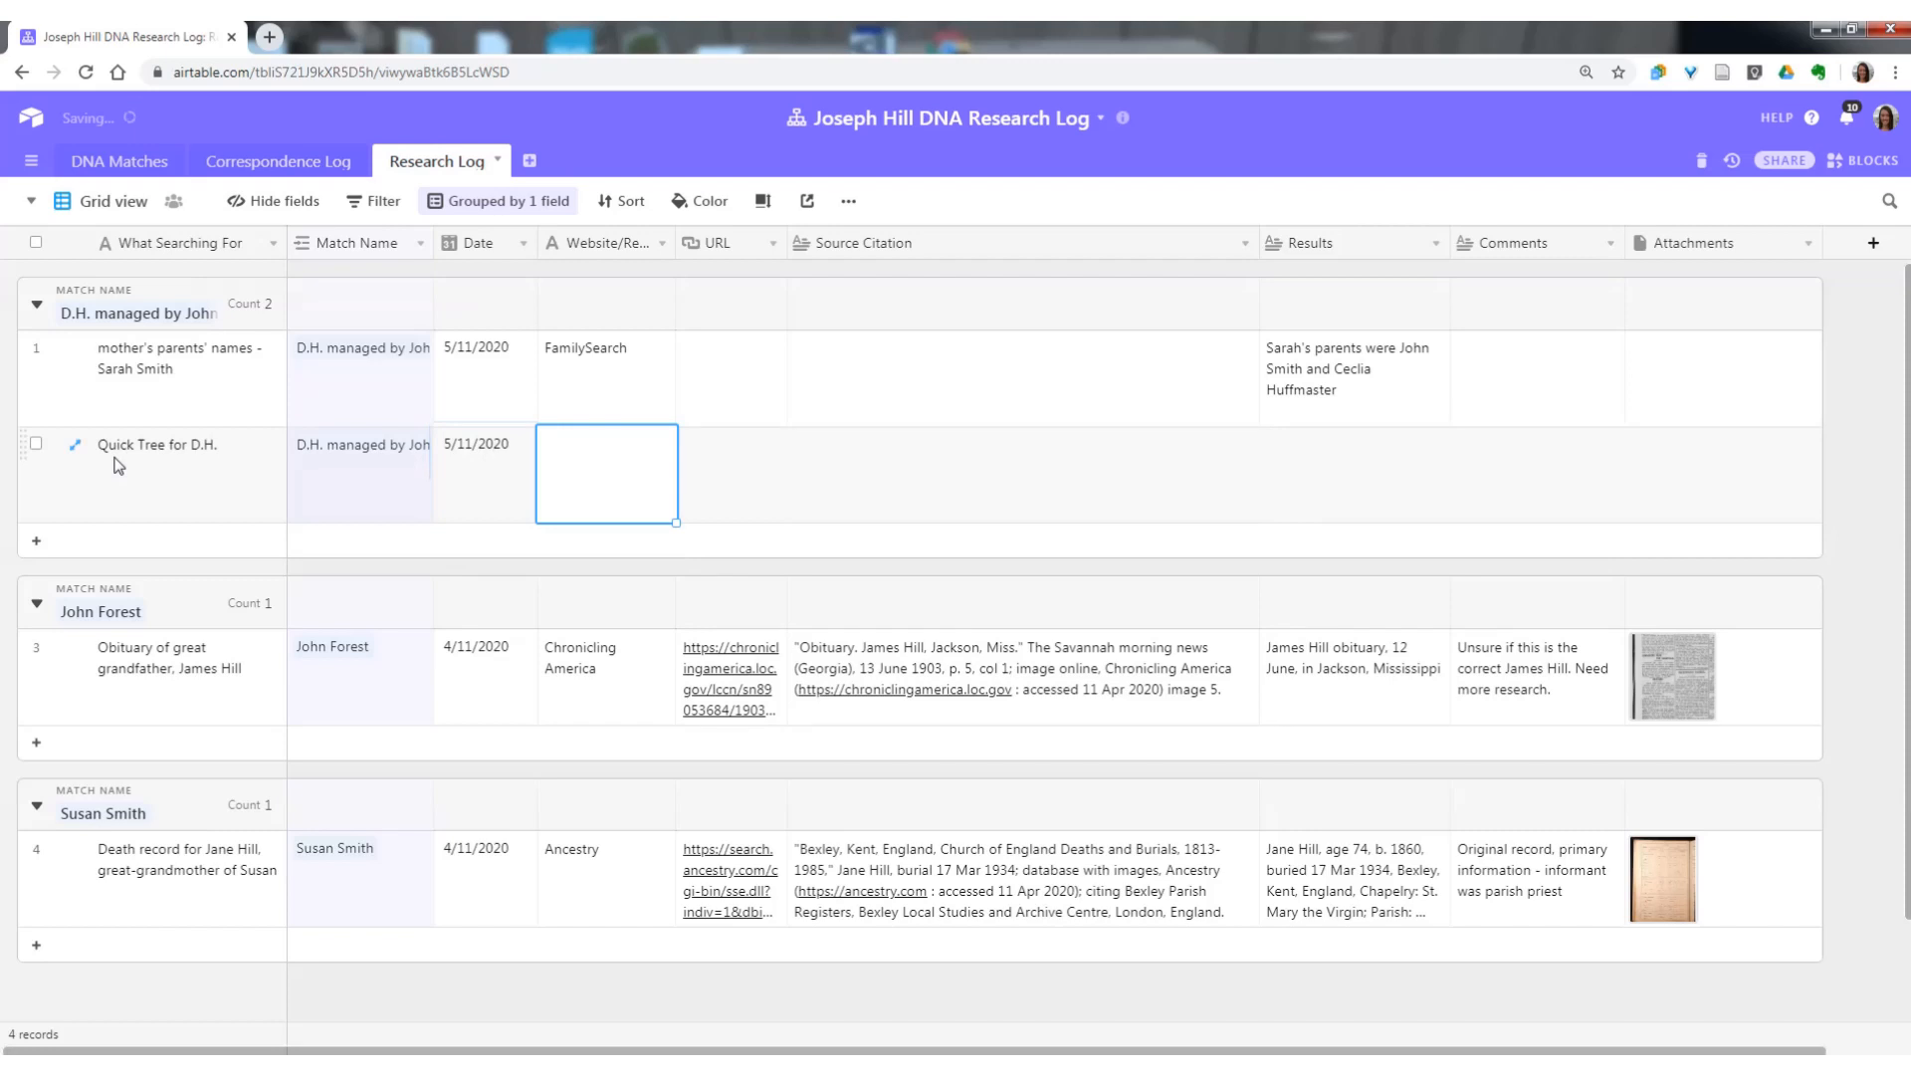
text(Ancestry)
key(Tab)
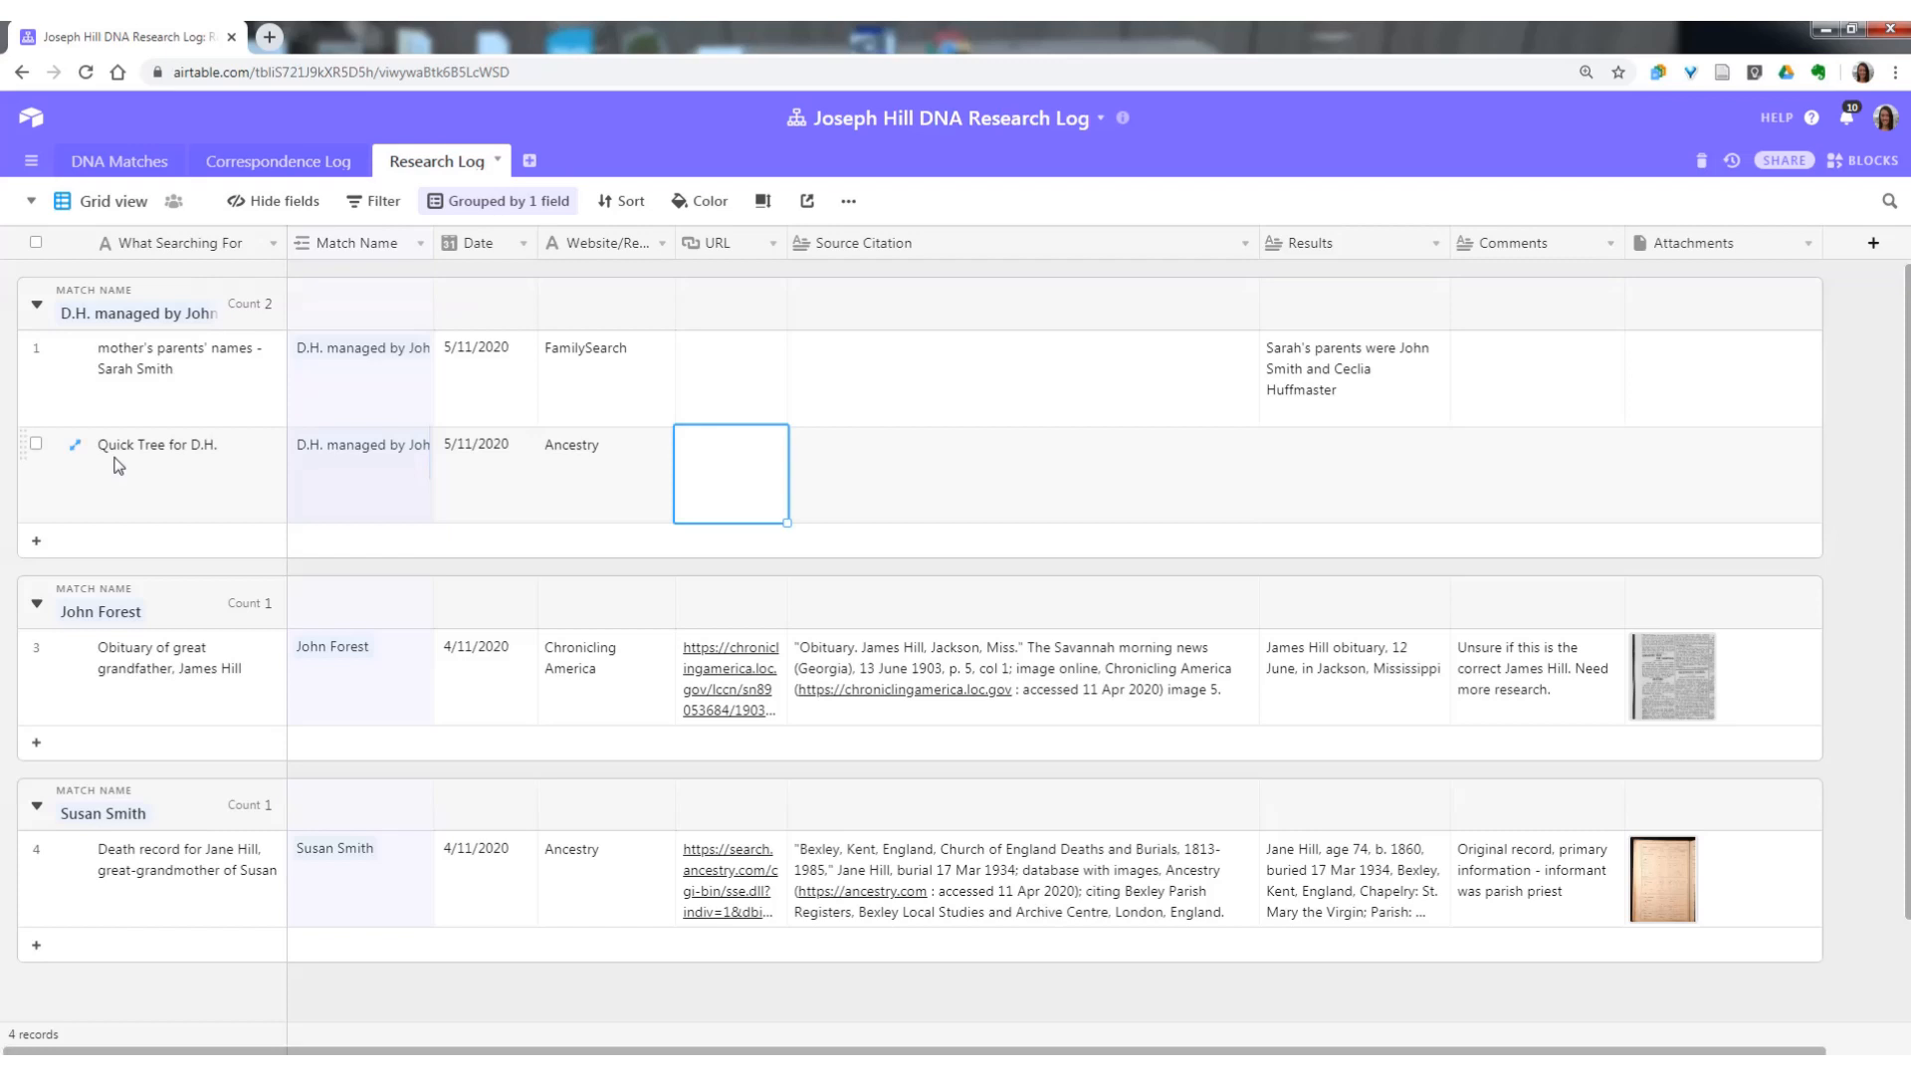
Enter "Trace his tree back to" the ancestor's full name "in Lincolnshire" as the Quick Tree record's Results.
click(874, 470)
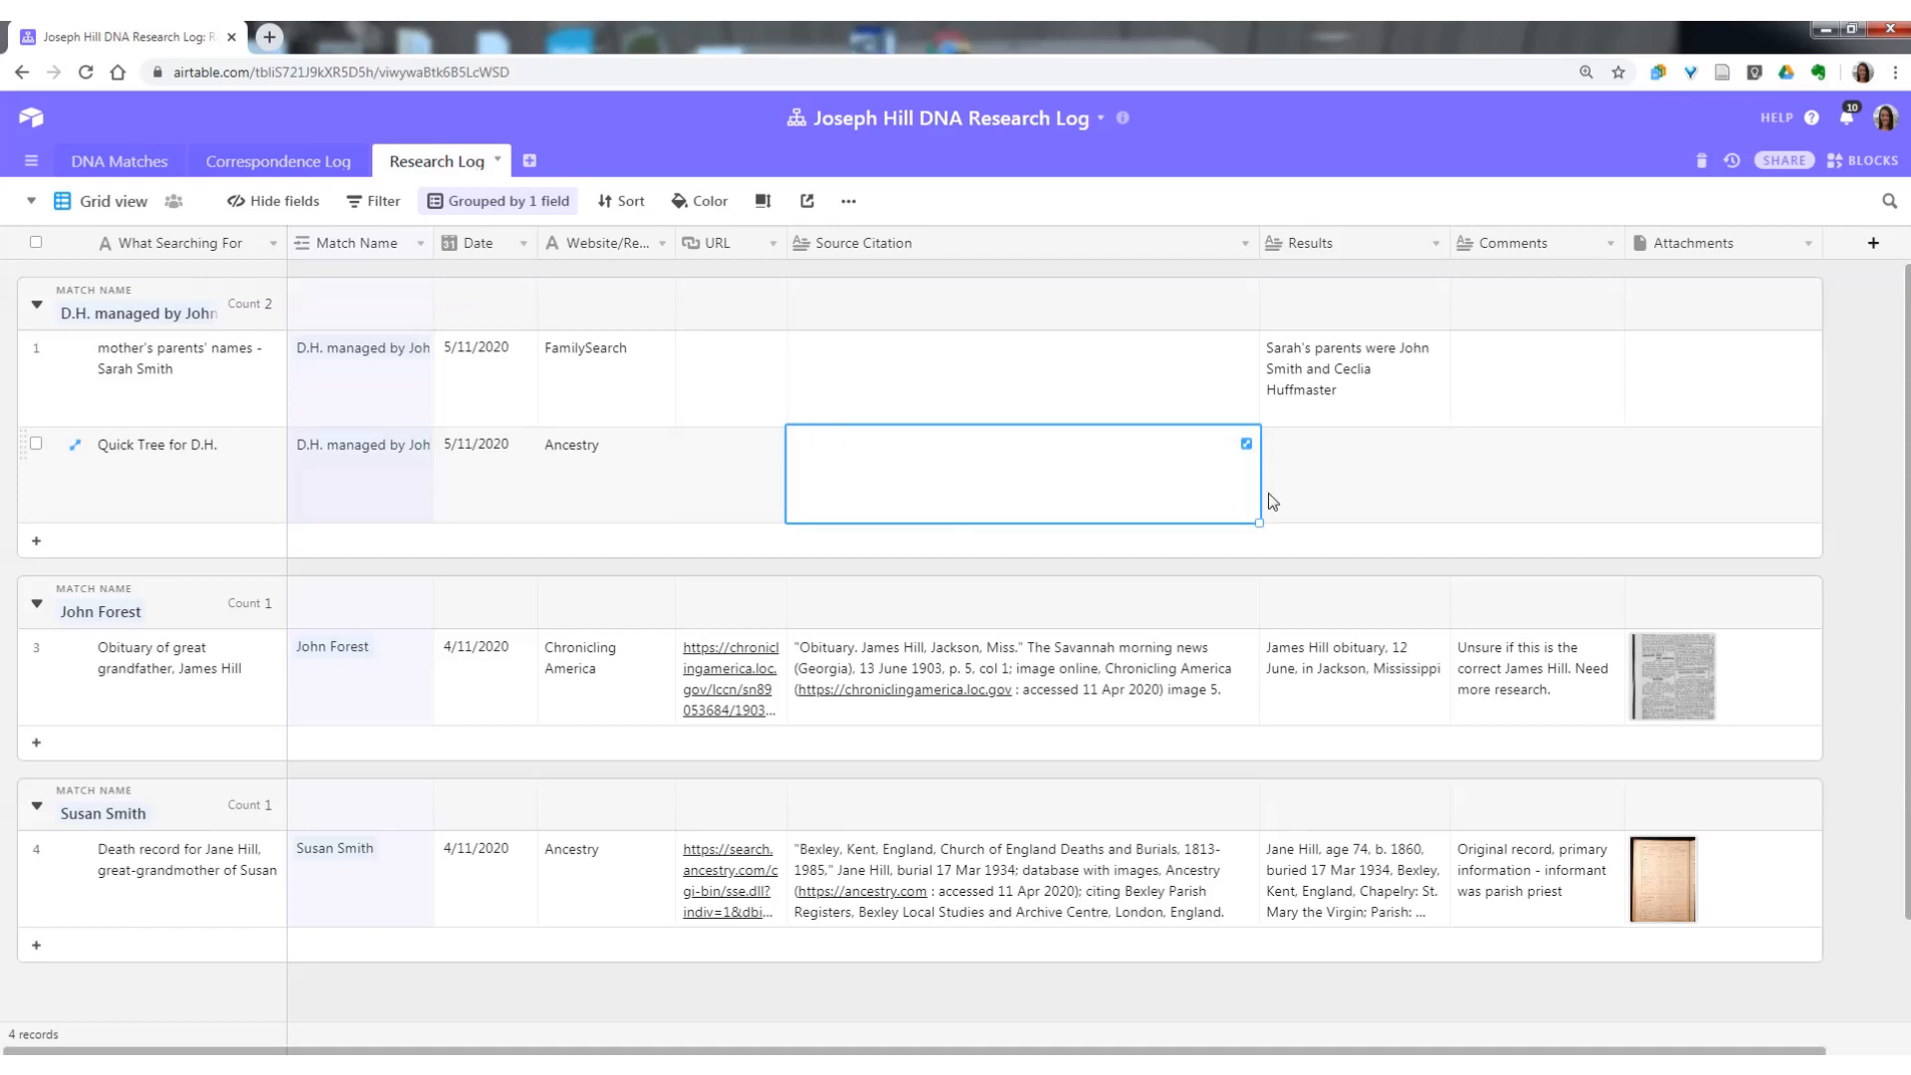
click(1364, 514)
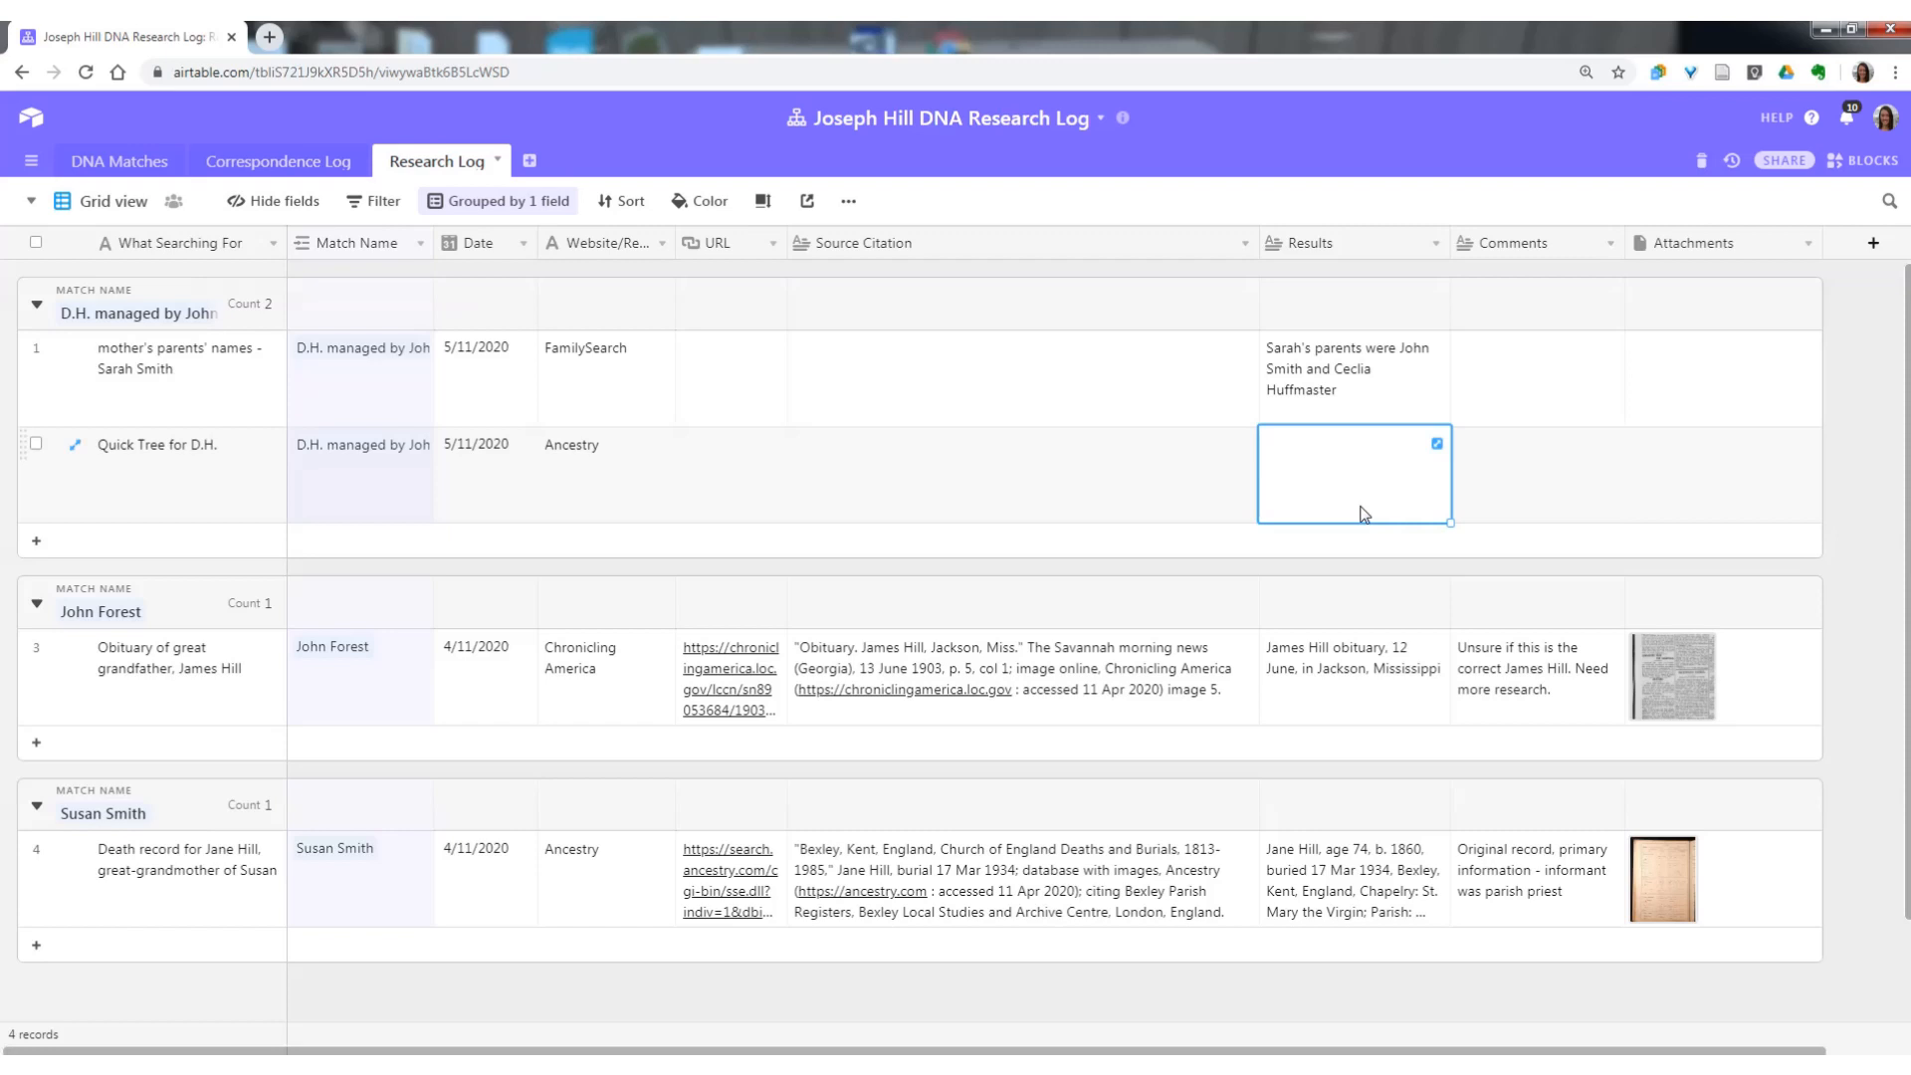
text(Trace hi)
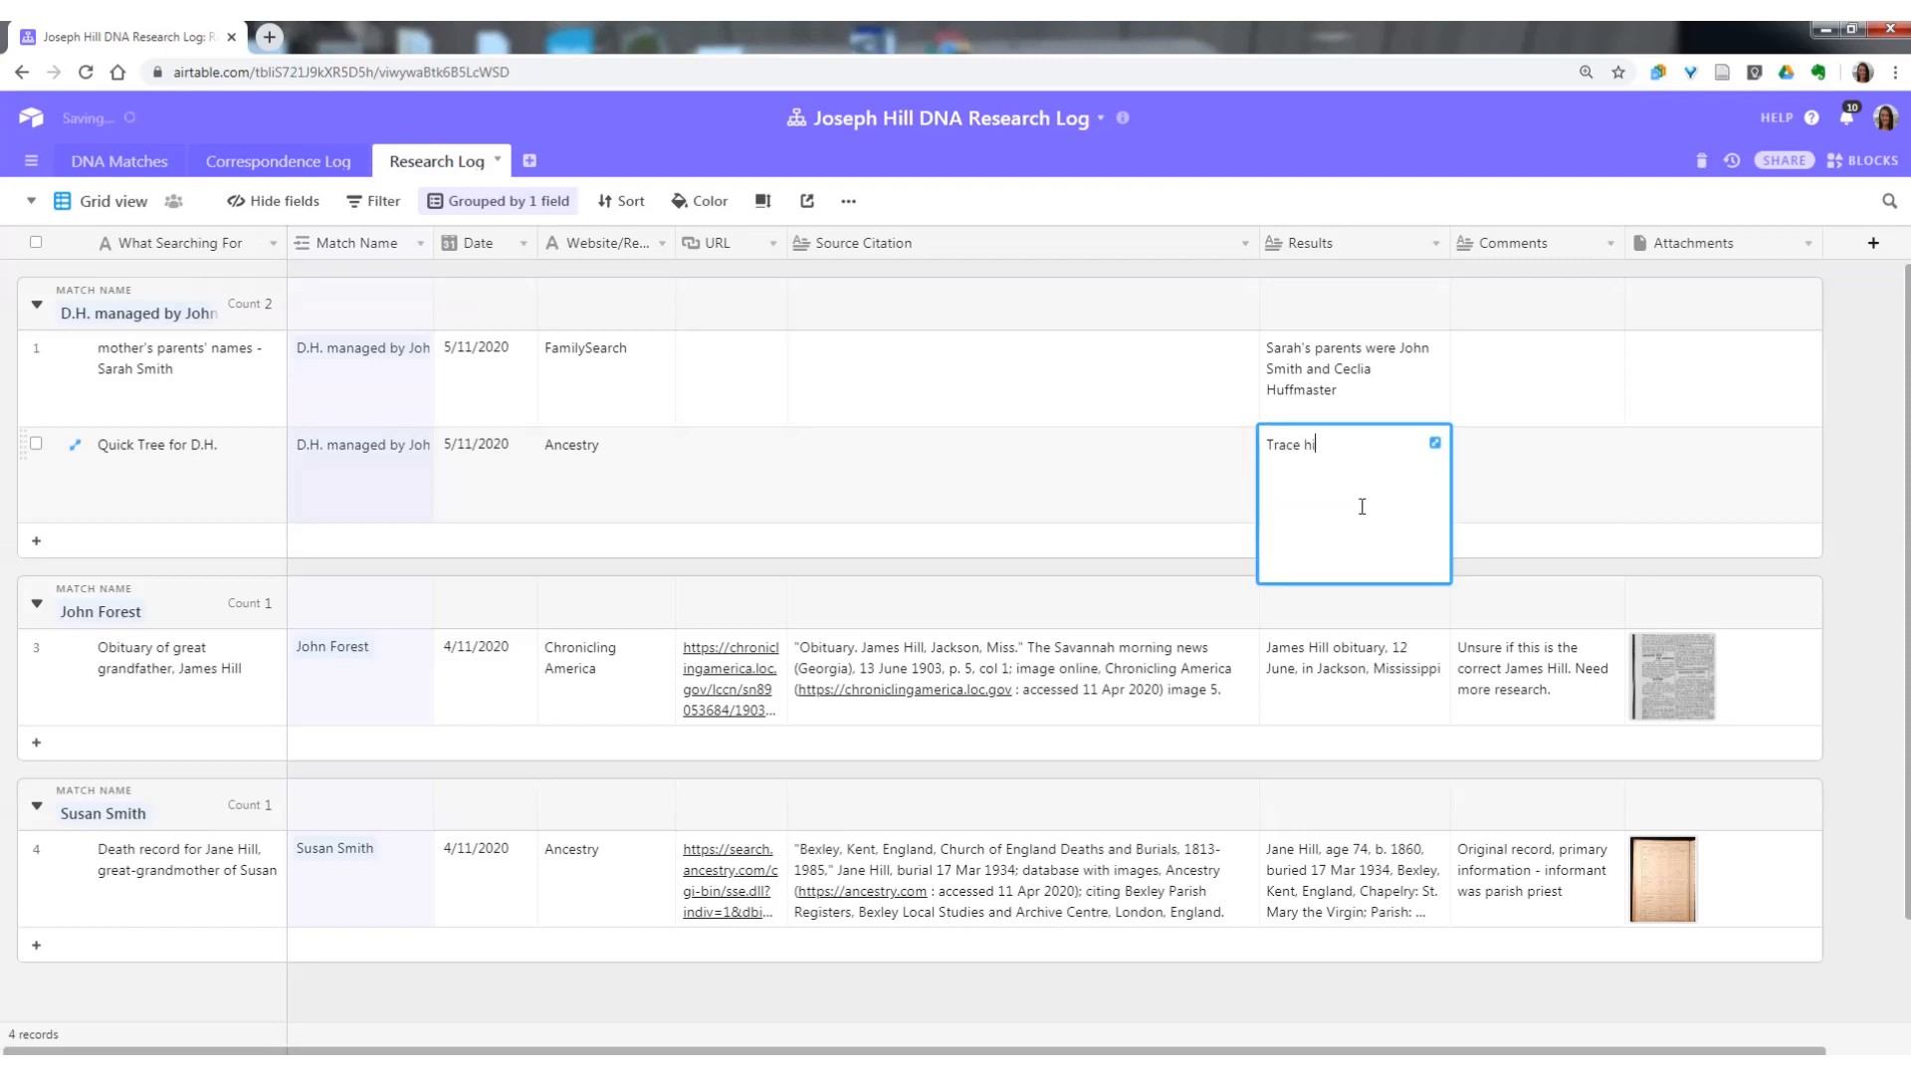
text(s tree back to James Hill in LIncolnshire)
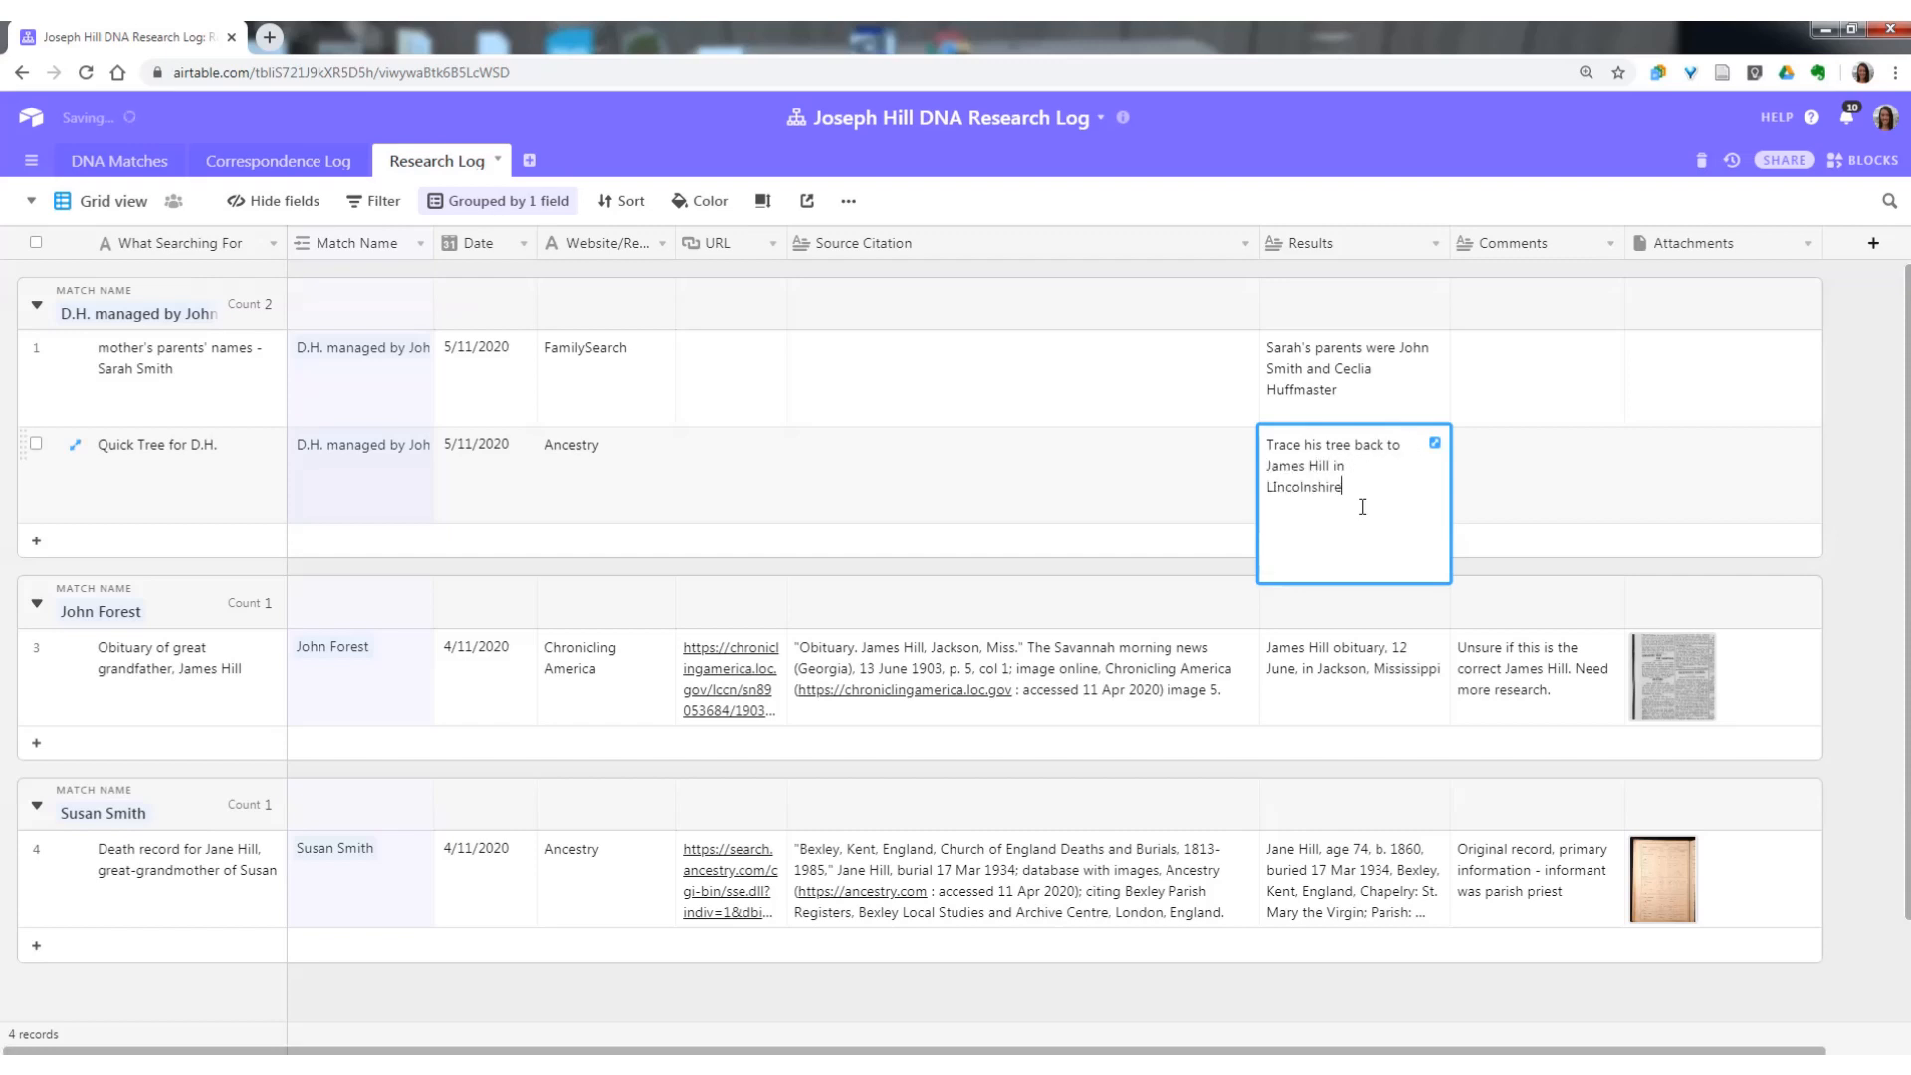
click(1273, 487)
key(BackSpace)
text(iu)
key(BackSpace)
click(1495, 484)
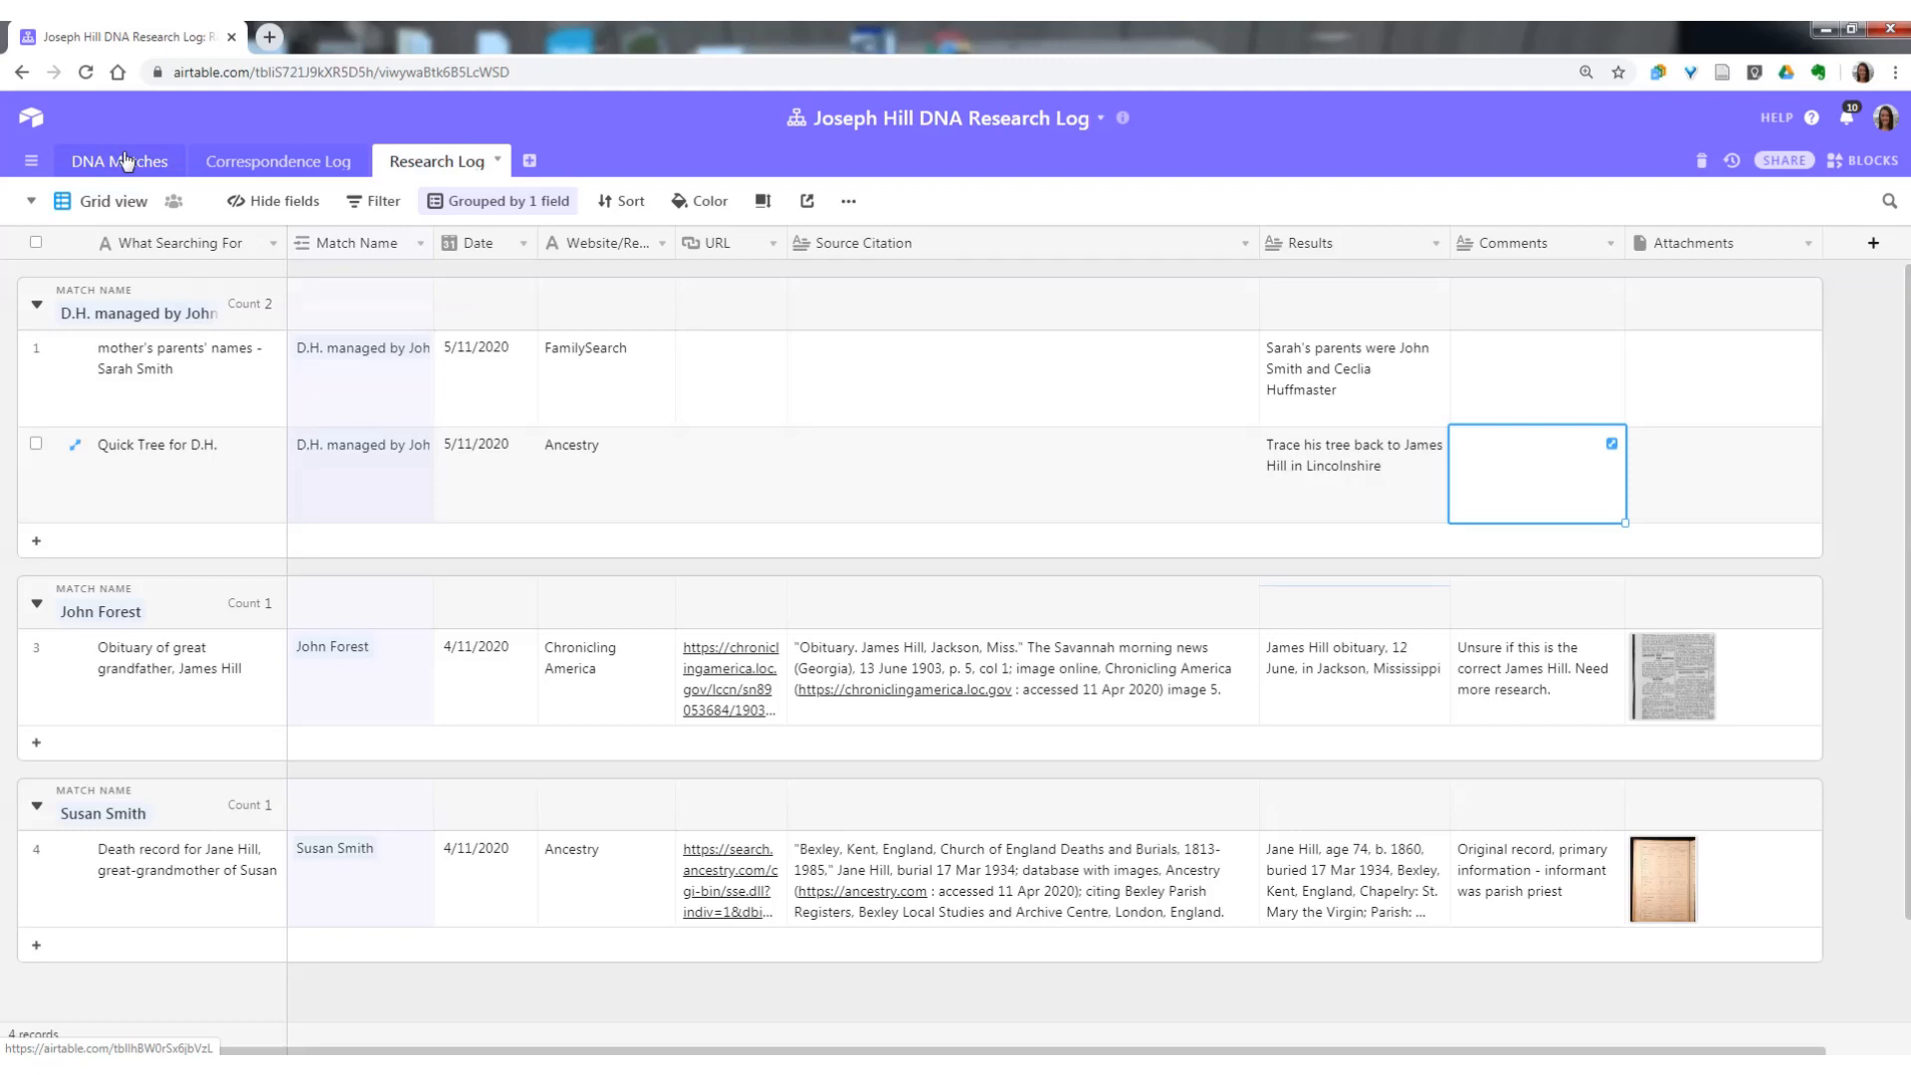
Review the D.H. group in the Correspondence Log and return to the Research Log.
click(265, 167)
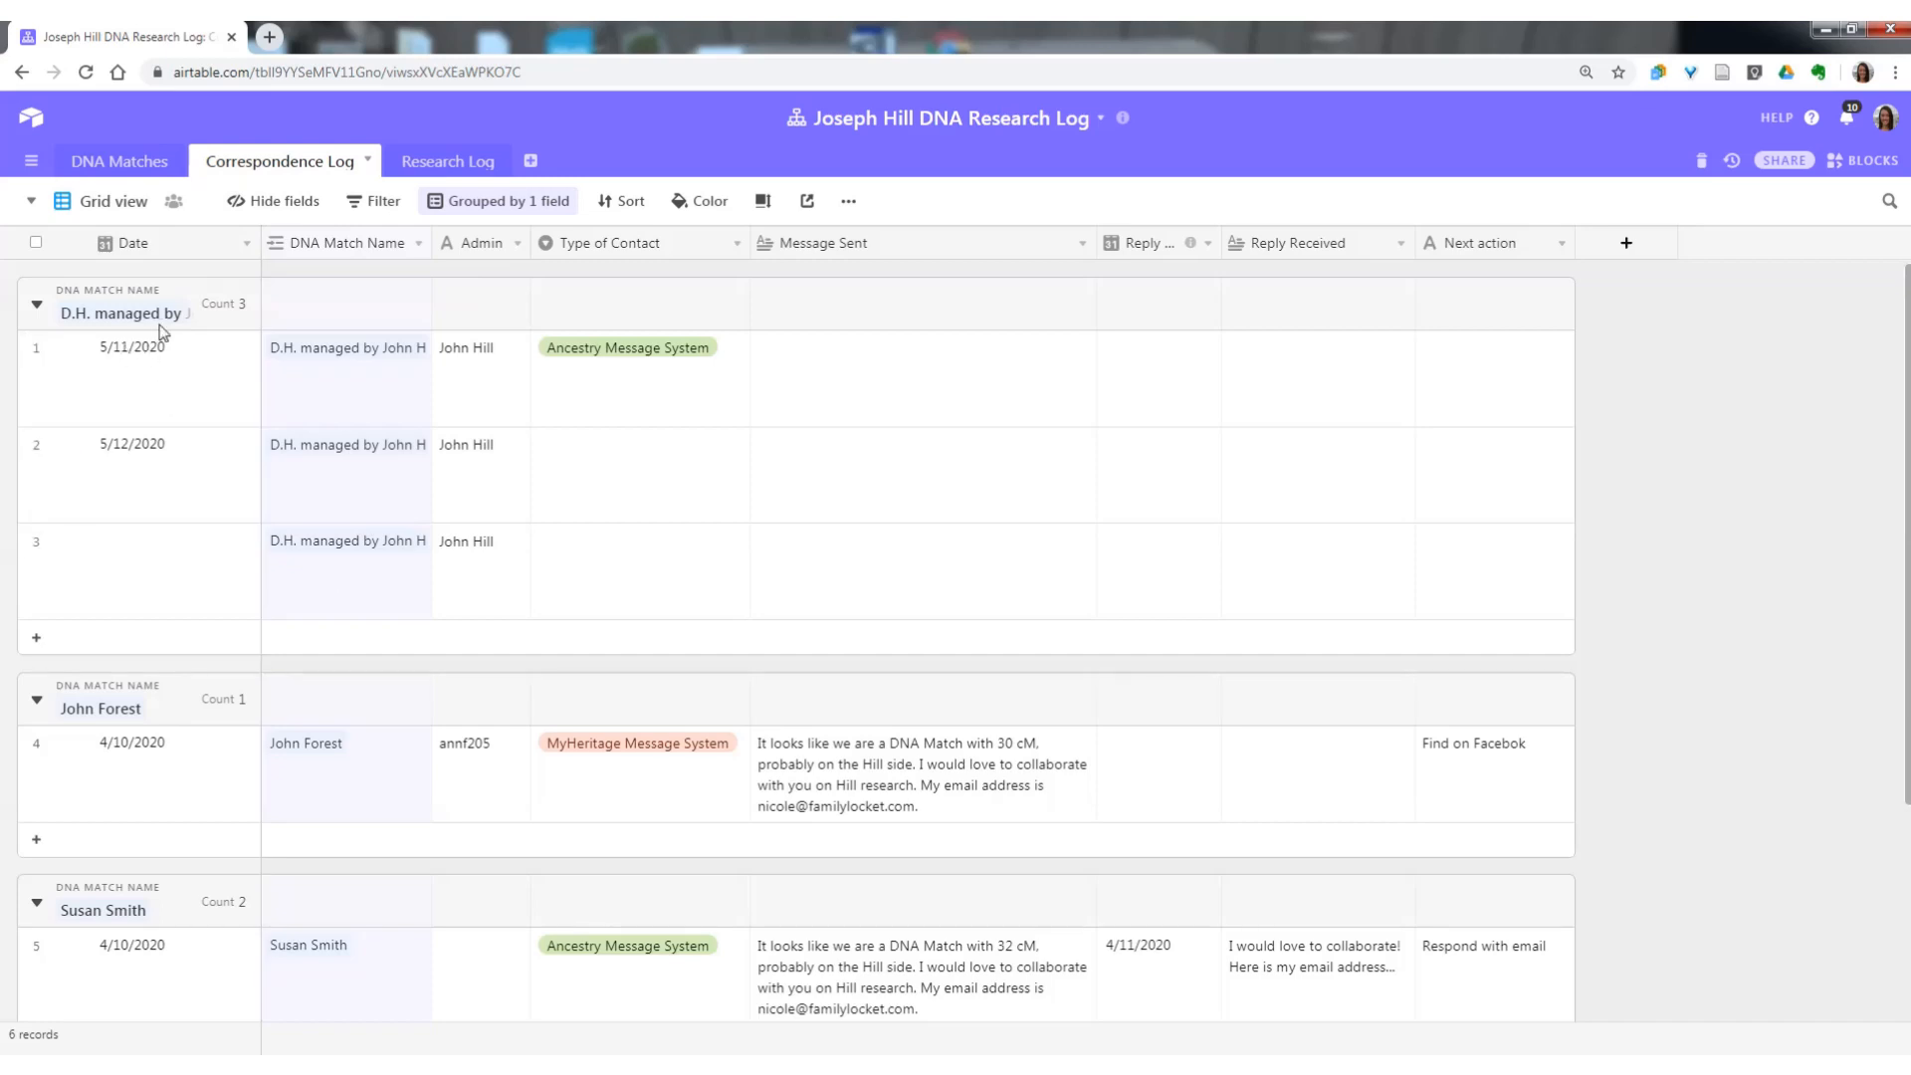
click(437, 168)
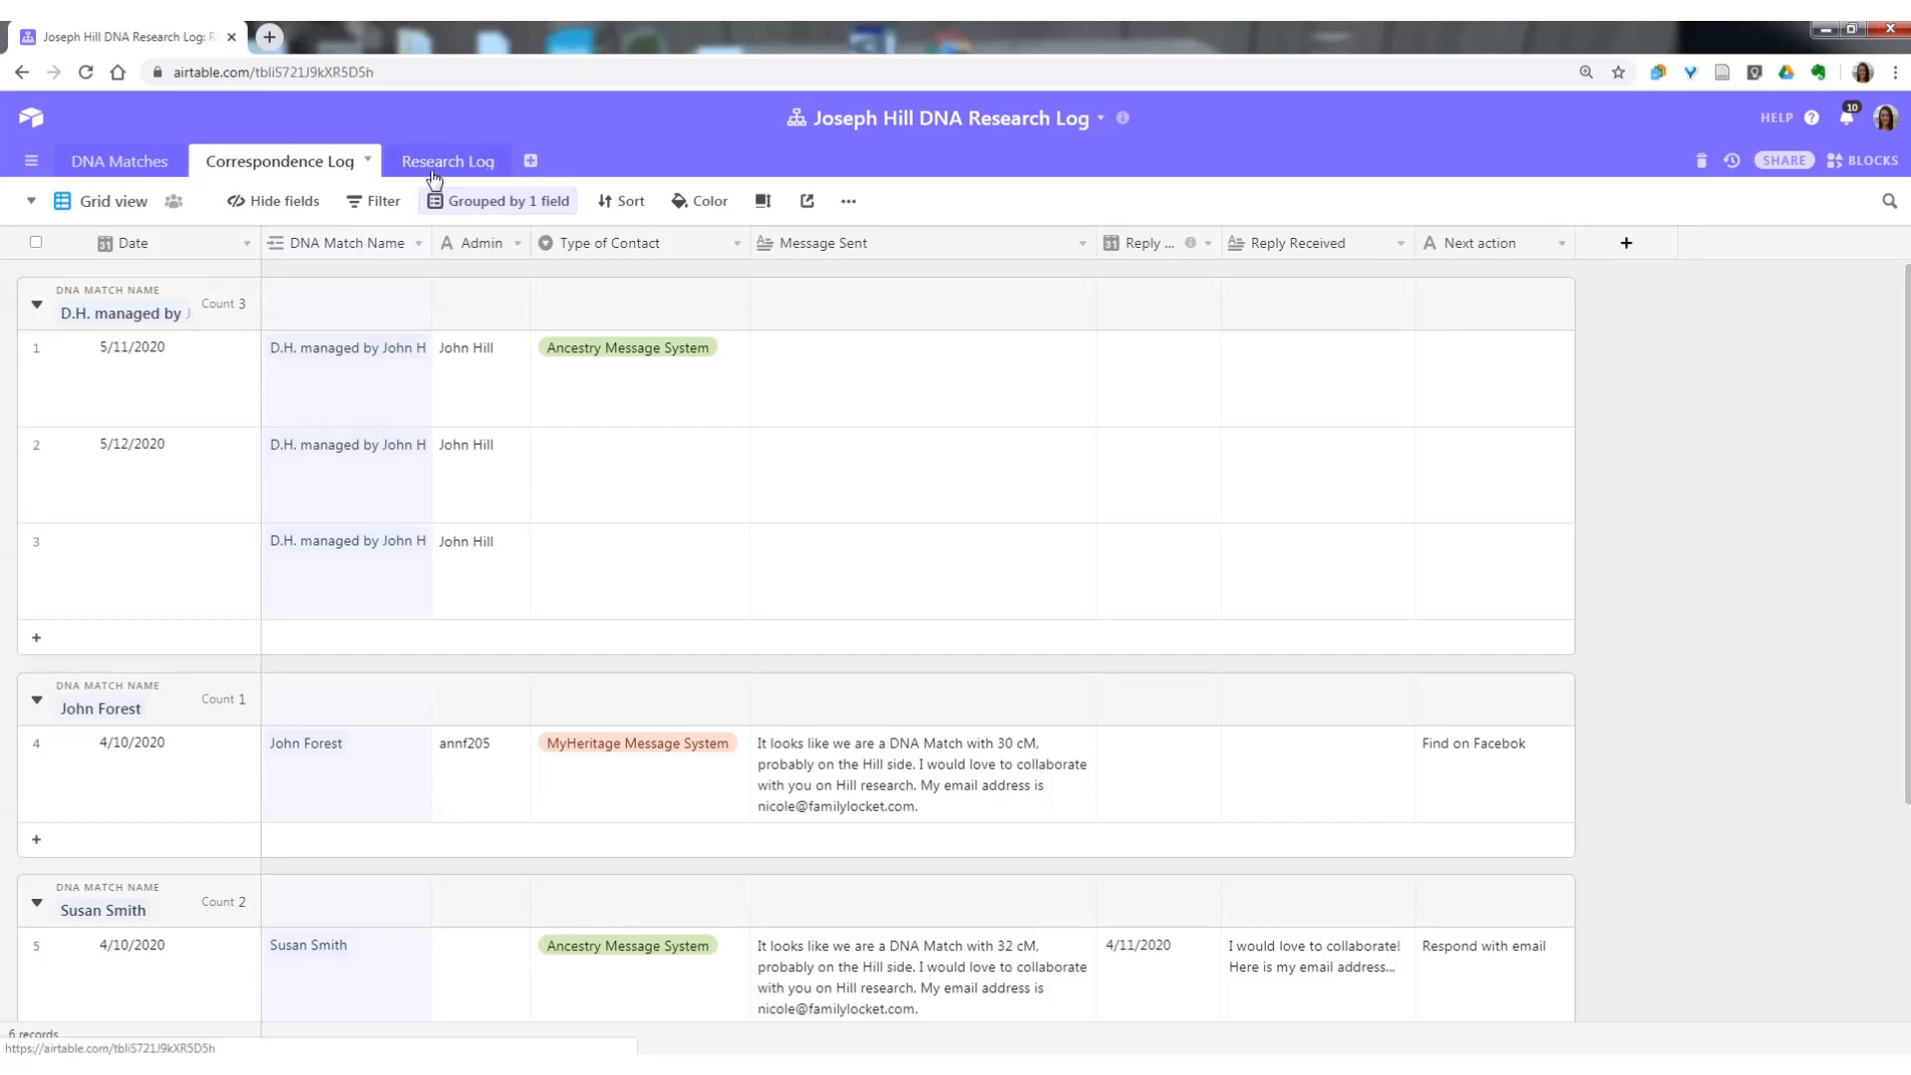